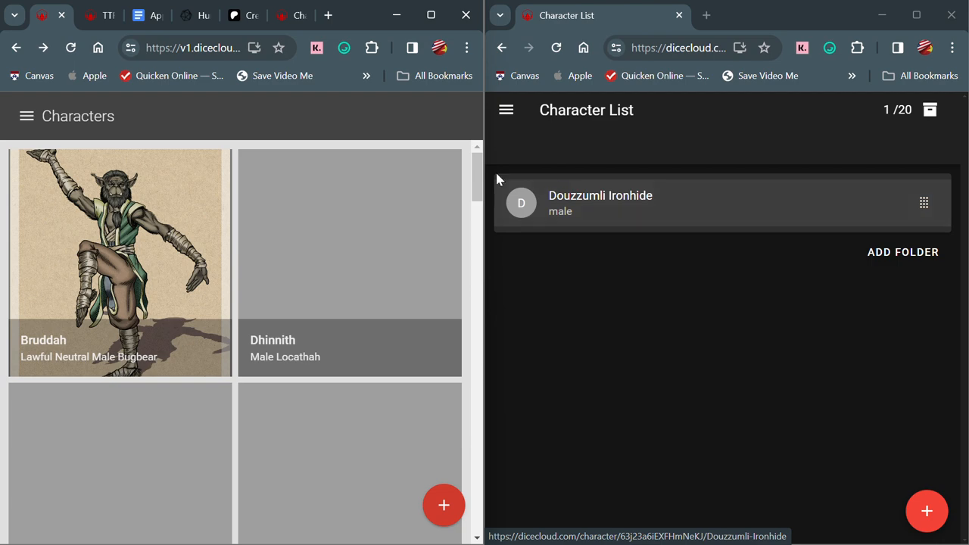
- Open the existing Nelithral Ekess Draushum character sheet from the version 1 character list
{"action": "scroll", "coordinate": [290, 362], "scroll_direction": "down", "scroll_amount": 5}
{"action": "scroll", "coordinate": [290, 361], "scroll_direction": "down", "scroll_amount": 9}
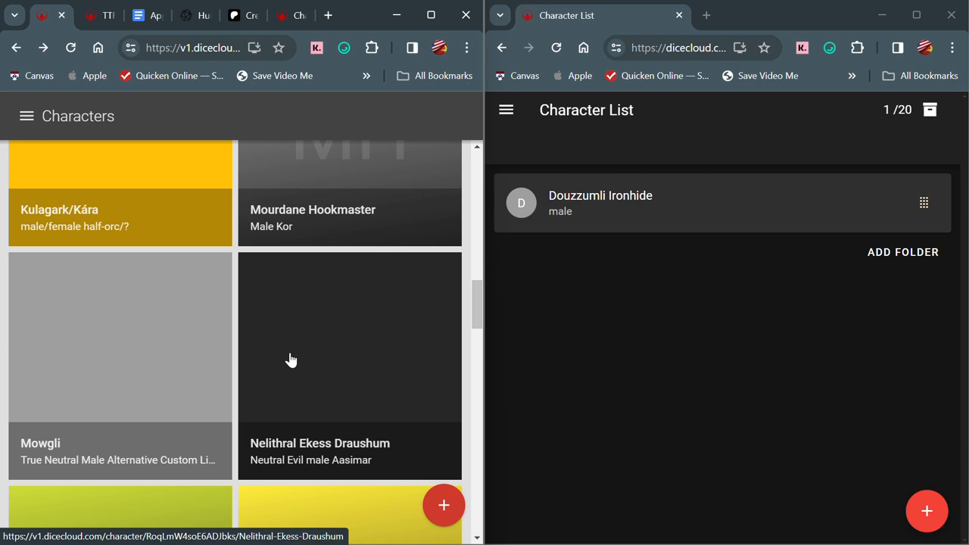
{"action": "left_click", "coordinate": [290, 359]}
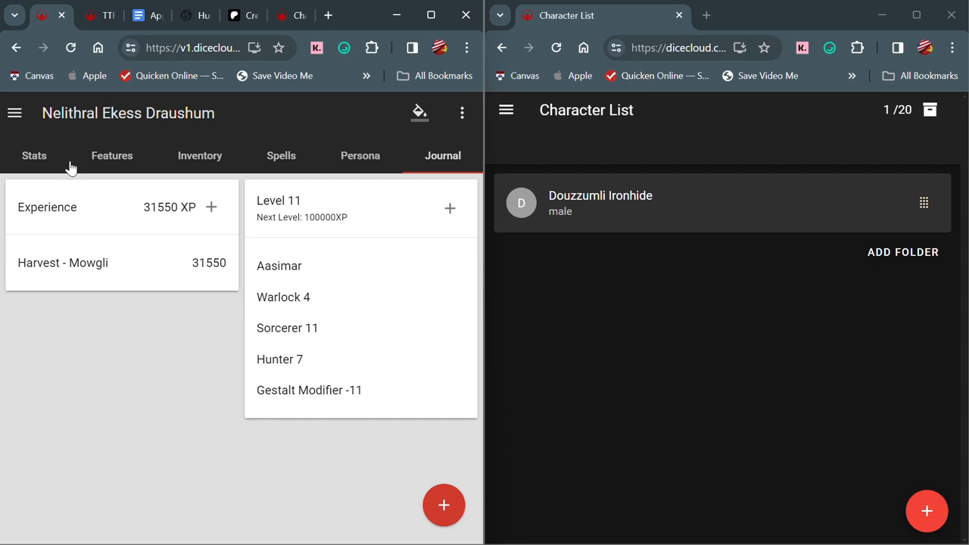
- Start a new character in the new DiceCloud and name it Nelithral Ekess Draushum, copied from the old sheet
{"action": "left_click", "coordinate": [942, 522]}
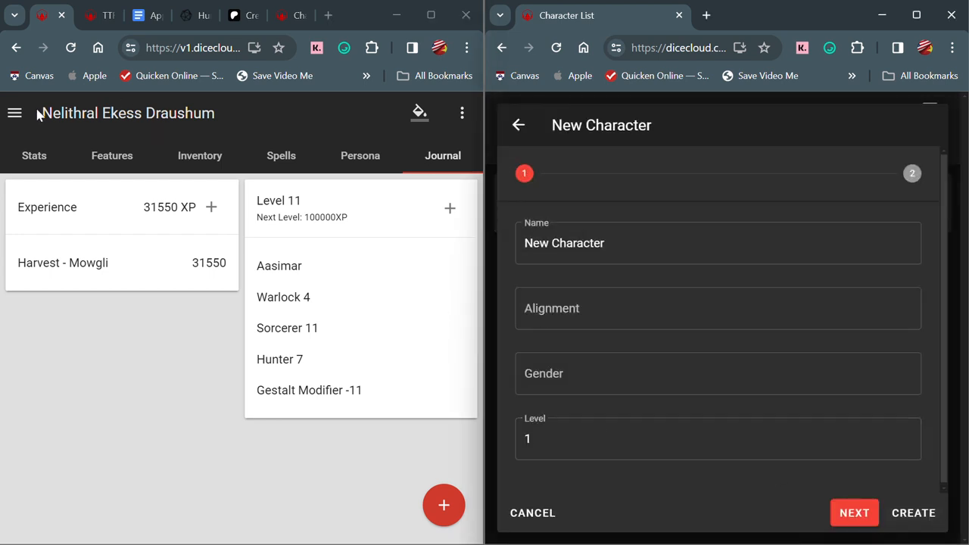
{"action": "left_click_drag", "start_coordinate": [41, 113], "coordinate": [232, 119]}
{"action": "key", "text": "ctrl+c"}
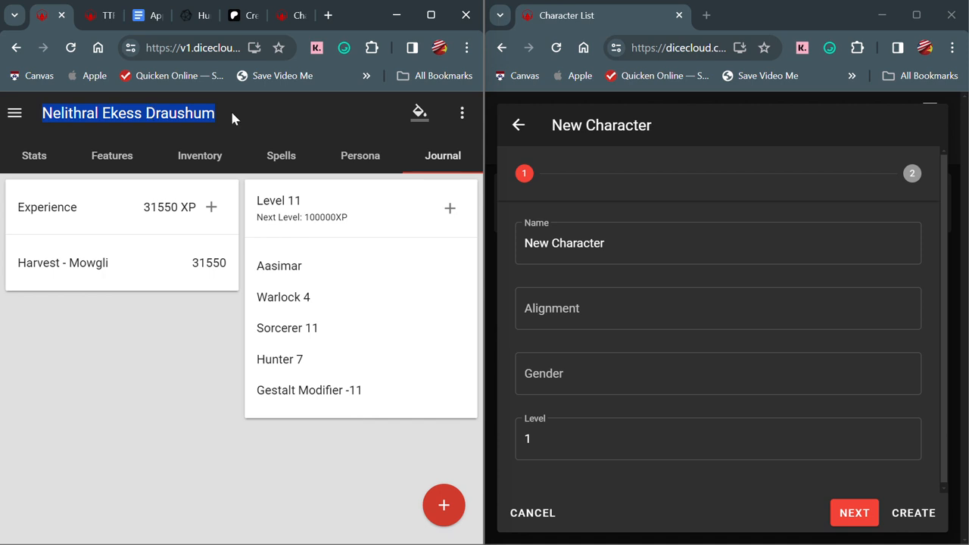
{"action": "left_click", "coordinate": [632, 238]}
{"action": "key", "text": "ctrl+v"}
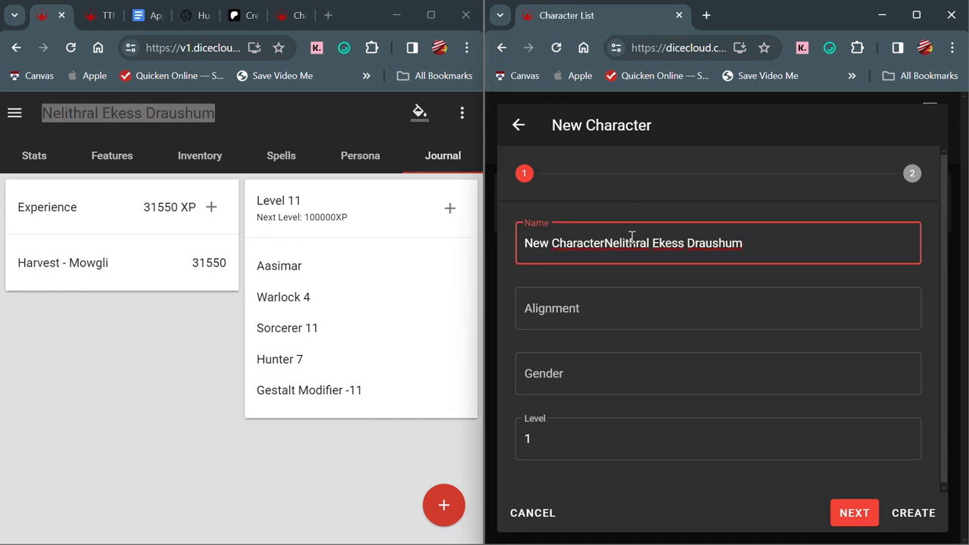
{"action": "key", "text": "ctrl+a"}
{"action": "key", "text": "ctrl+v"}
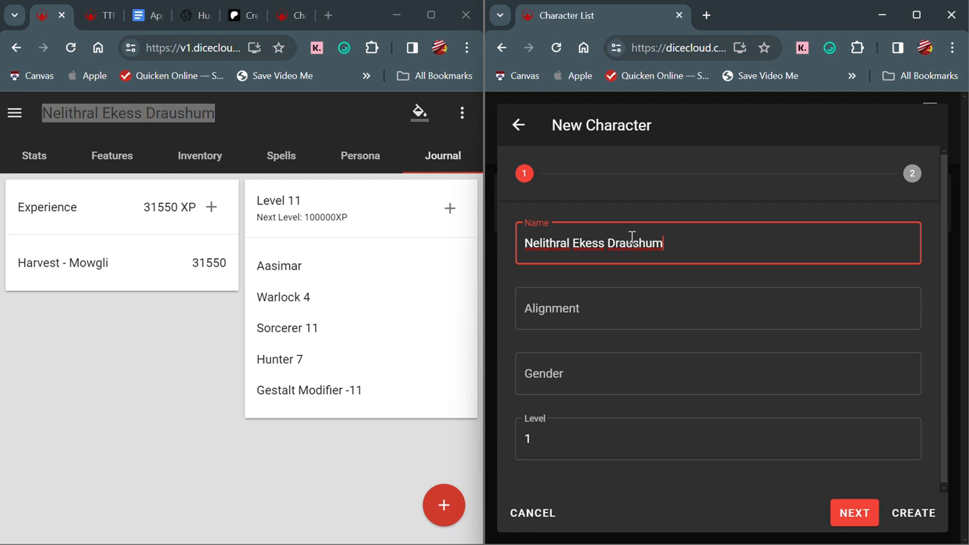
- Set the new character's alignment to Neutral Evil and gender to Male, and continue to library selection
{"action": "left_click", "coordinate": [581, 309]}
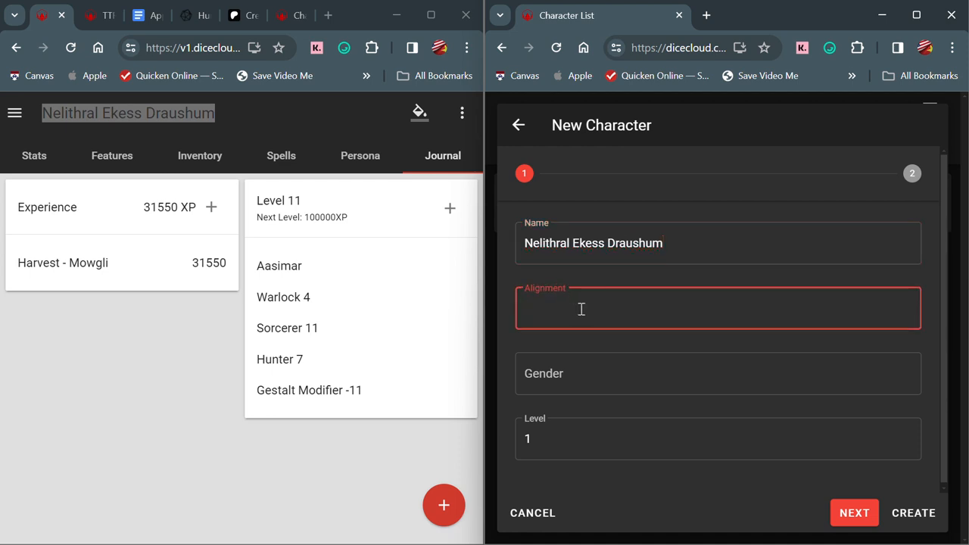
{"action": "type", "text": "Neutral Evil"}
{"action": "left_click", "coordinate": [557, 380]}
{"action": "type", "text": "Male"}
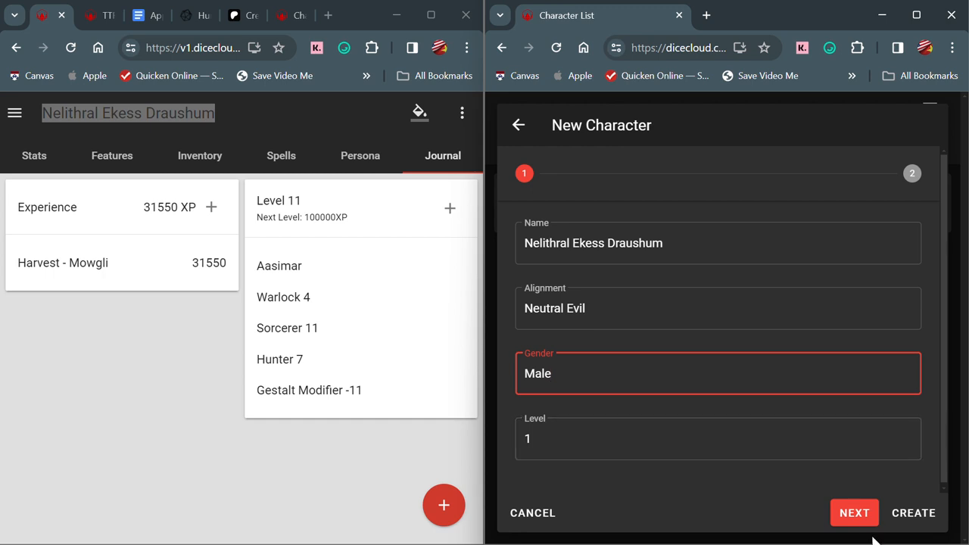
{"action": "left_click", "coordinate": [859, 514]}
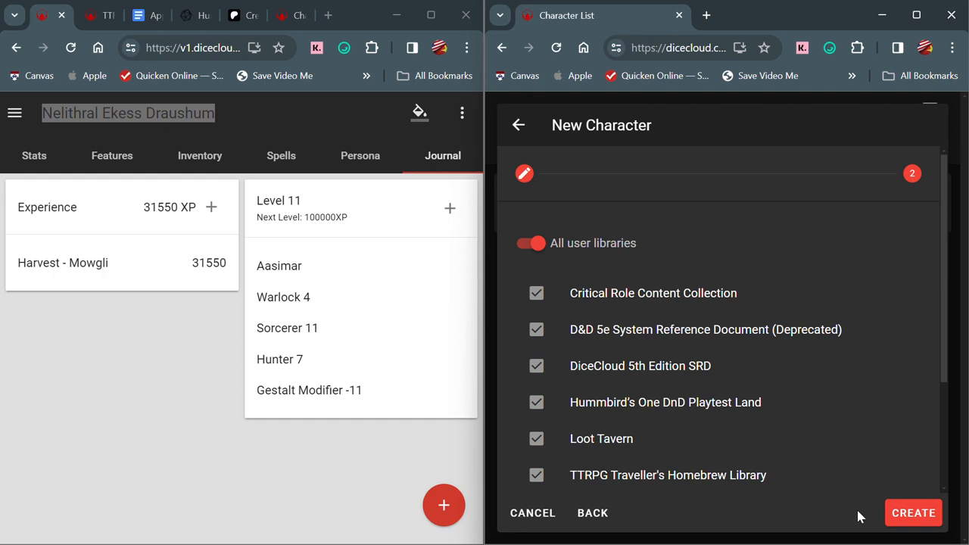
- Create the character with only TTRPG Traveller's Homebrew Library, Libraries Of Vexus and Official LoV Homebrew instead of all user libraries
{"action": "left_click", "coordinate": [522, 243]}
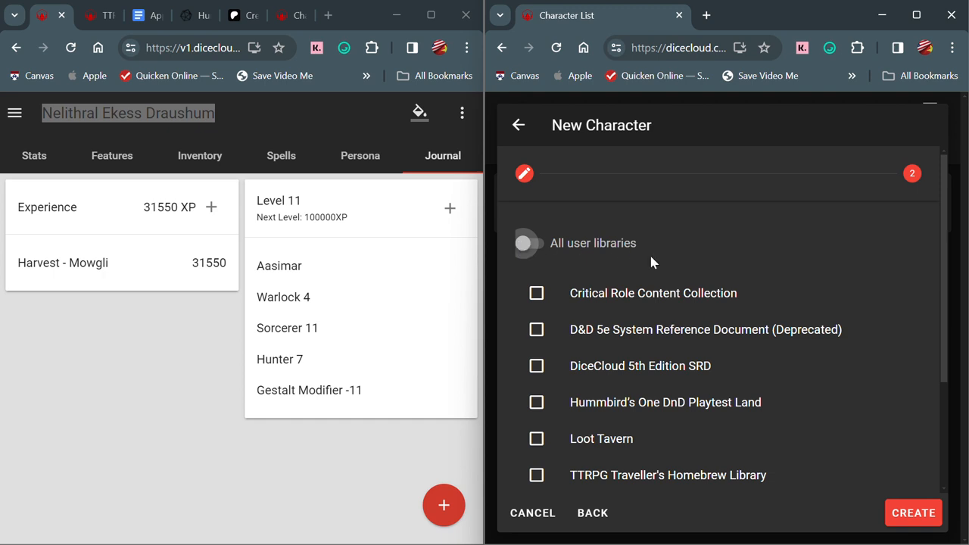
{"action": "scroll", "coordinate": [668, 280], "scroll_direction": "down", "scroll_amount": 1}
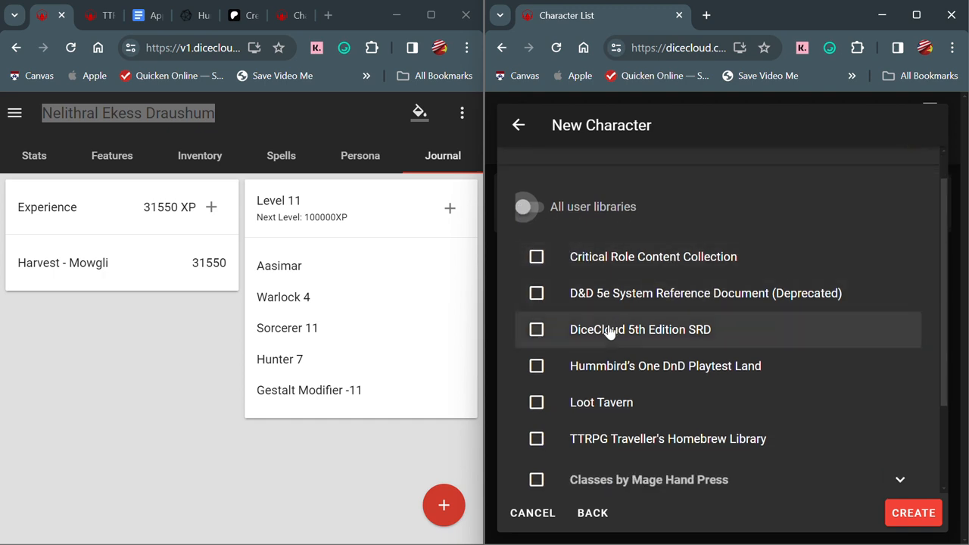
{"action": "scroll", "coordinate": [605, 333], "scroll_direction": "down", "scroll_amount": 2}
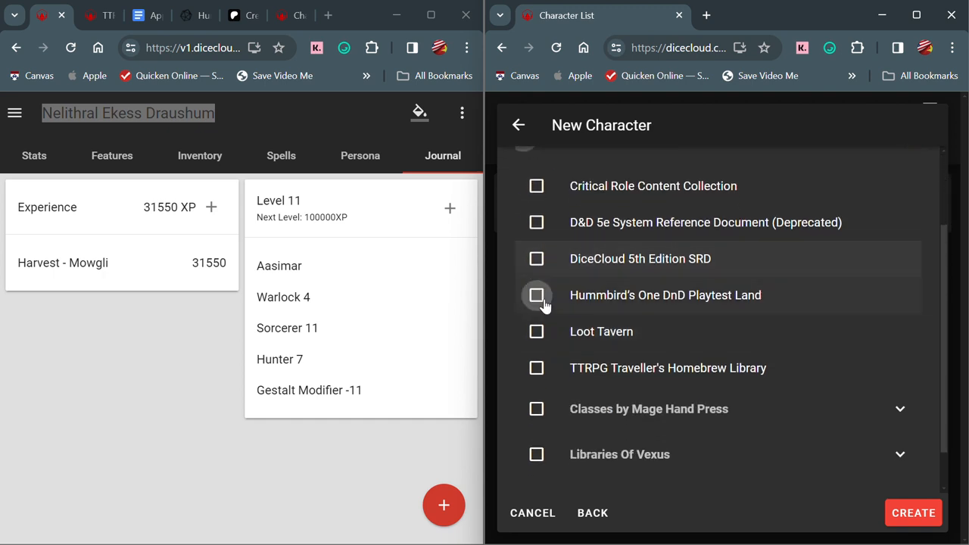
{"action": "scroll", "coordinate": [535, 333], "scroll_direction": "up", "scroll_amount": 1}
{"action": "scroll", "coordinate": [537, 331], "scroll_direction": "down", "scroll_amount": 3}
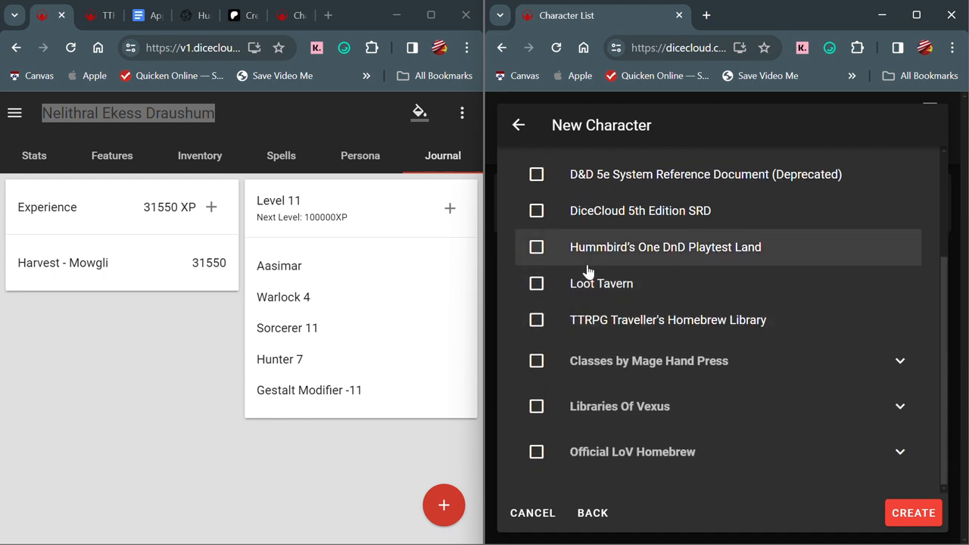
{"action": "scroll", "coordinate": [586, 271], "scroll_direction": "up", "scroll_amount": 2}
{"action": "scroll", "coordinate": [564, 270], "scroll_direction": "down", "scroll_amount": 2}
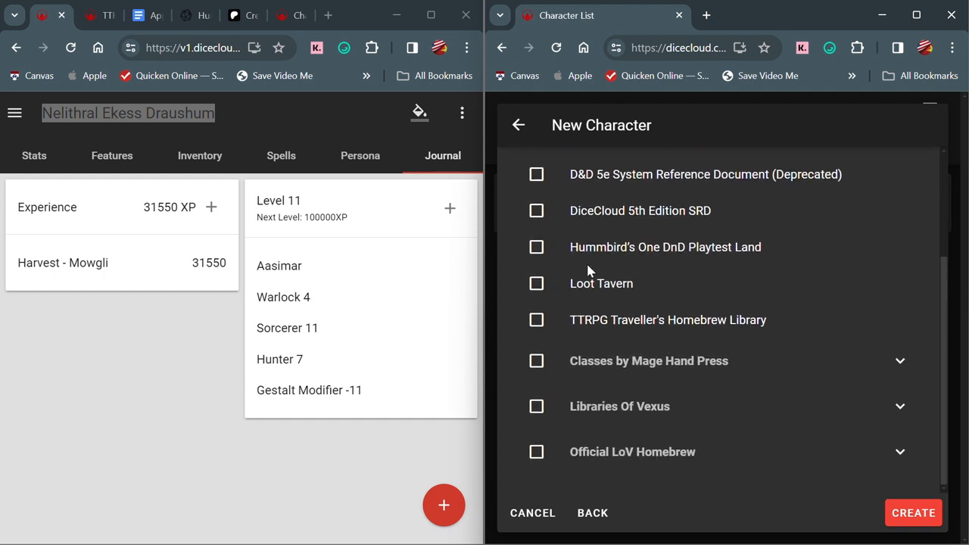
{"action": "scroll", "coordinate": [622, 176], "scroll_direction": "up", "scroll_amount": 2}
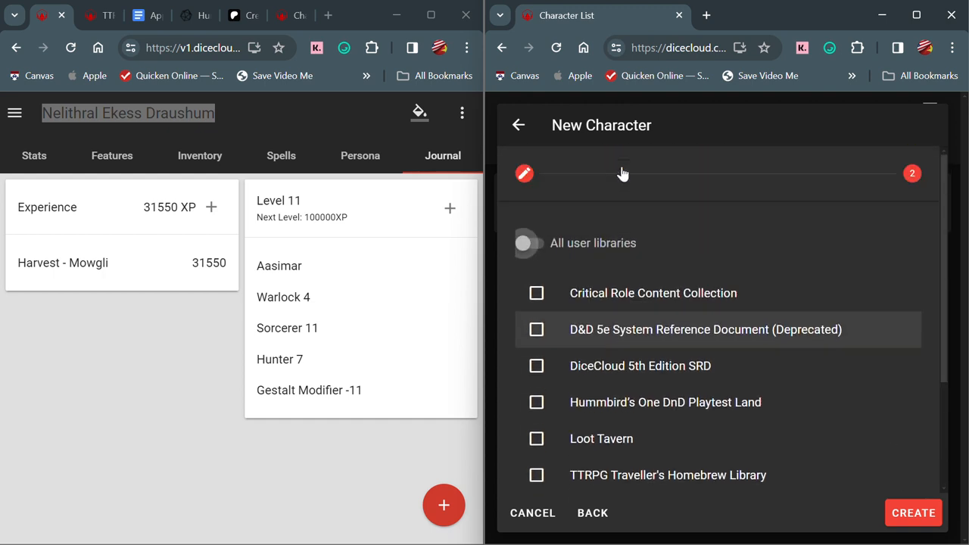
{"action": "scroll", "coordinate": [611, 284], "scroll_direction": "down", "scroll_amount": 4}
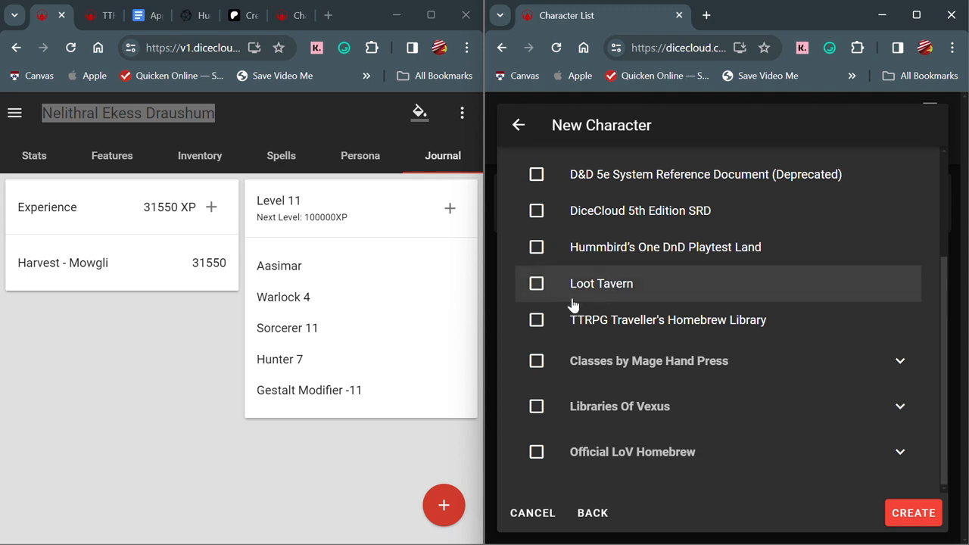
{"action": "left_click", "coordinate": [536, 321]}
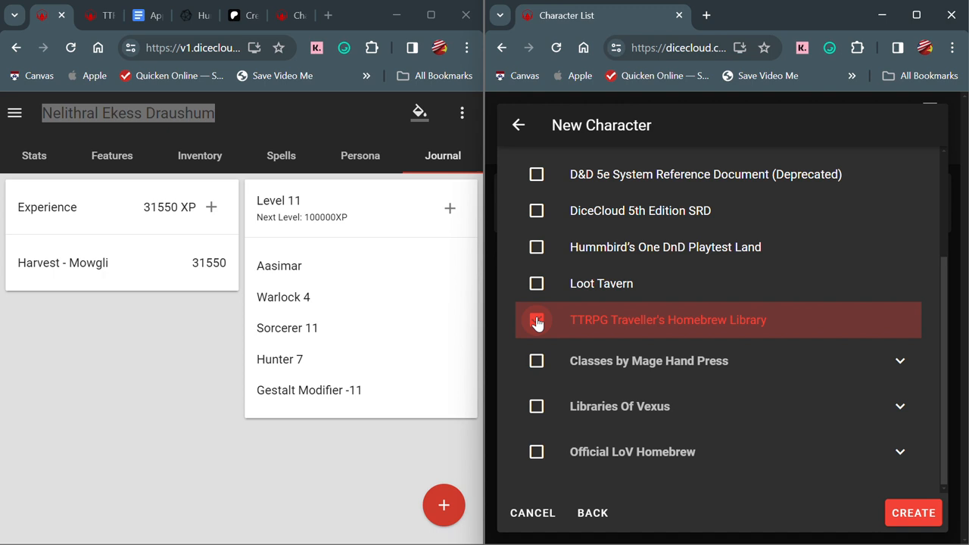
{"action": "left_click", "coordinate": [536, 413]}
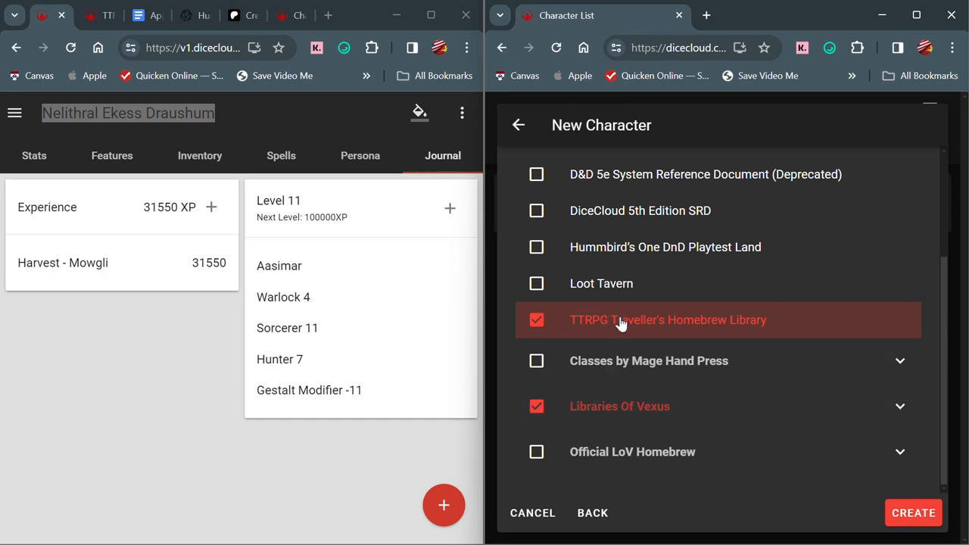
{"action": "left_click", "coordinate": [536, 452]}
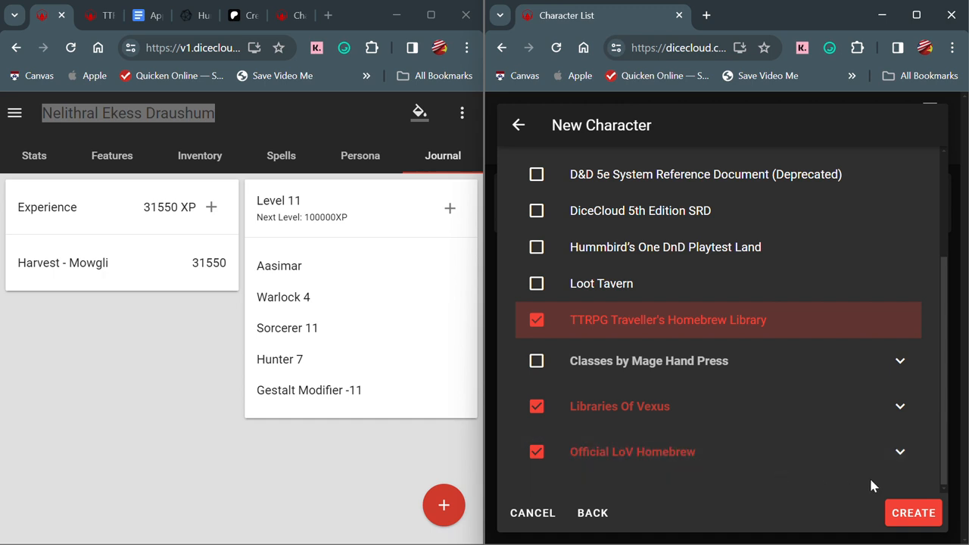
{"action": "left_click", "coordinate": [898, 511]}
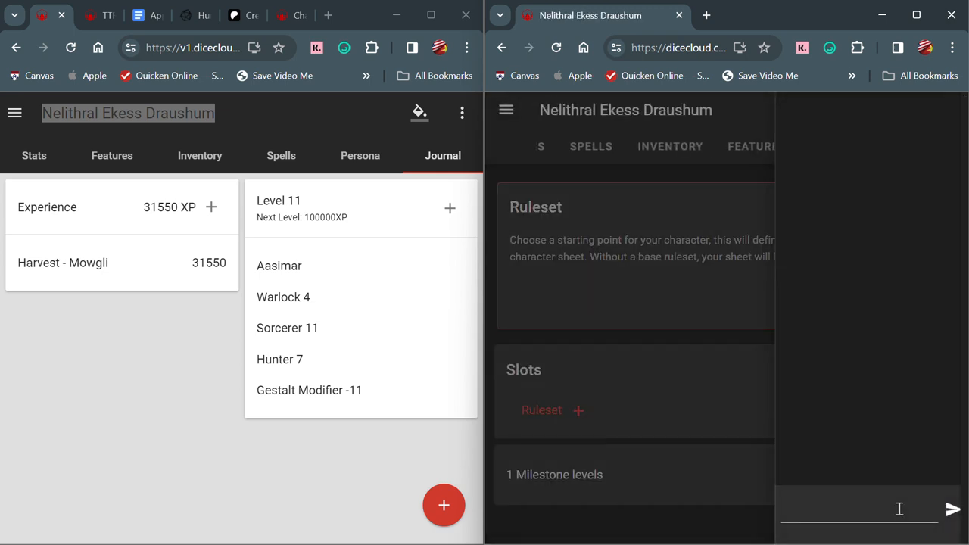
- Maximize the new character's window and insert Tameran's Library of Everything: Character Base as its ruleset
{"action": "left_click", "coordinate": [916, 15]}
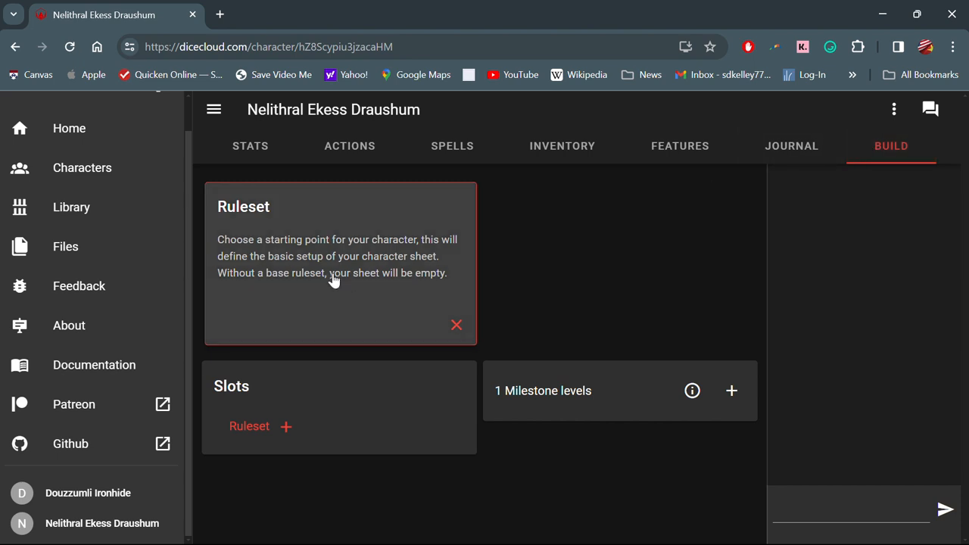
{"action": "left_click", "coordinate": [297, 280]}
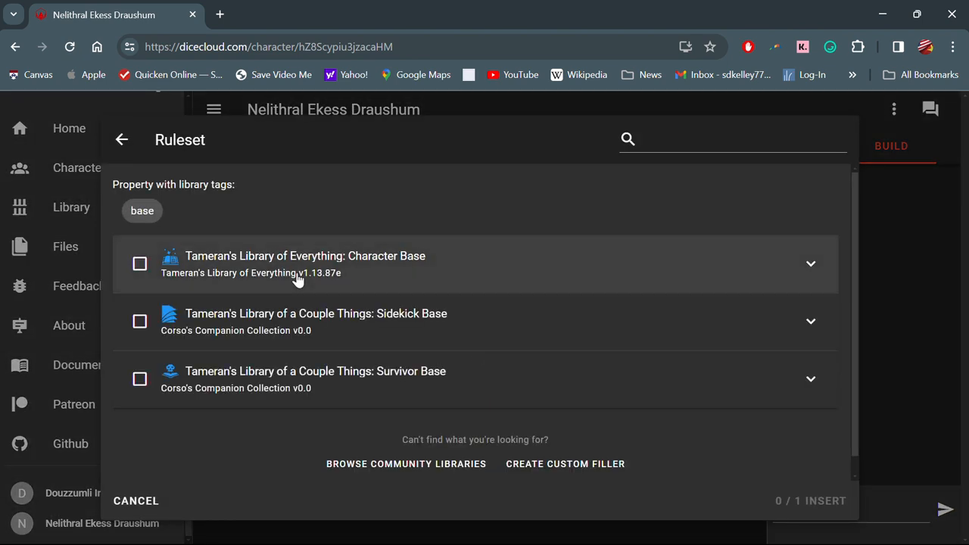
{"action": "left_click", "coordinate": [129, 269]}
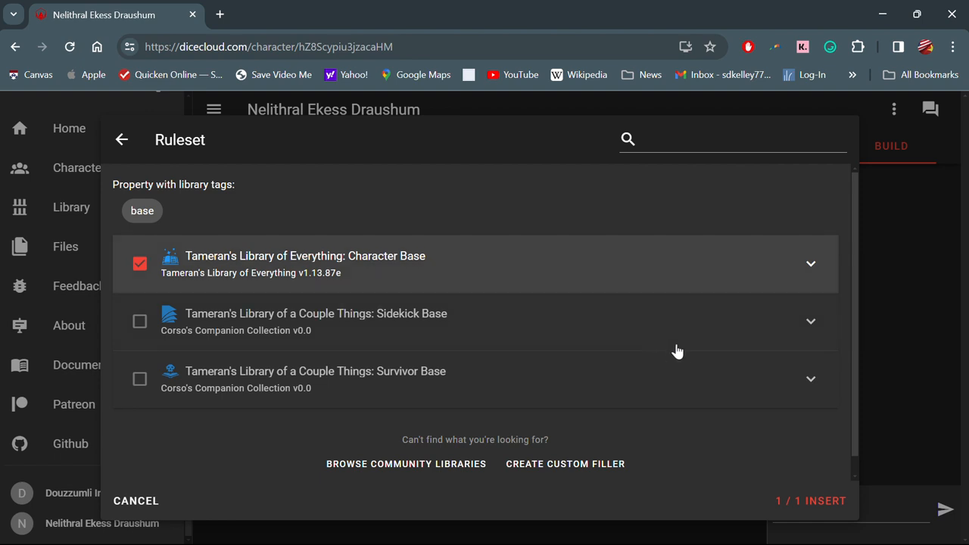
{"action": "left_click", "coordinate": [806, 503]}
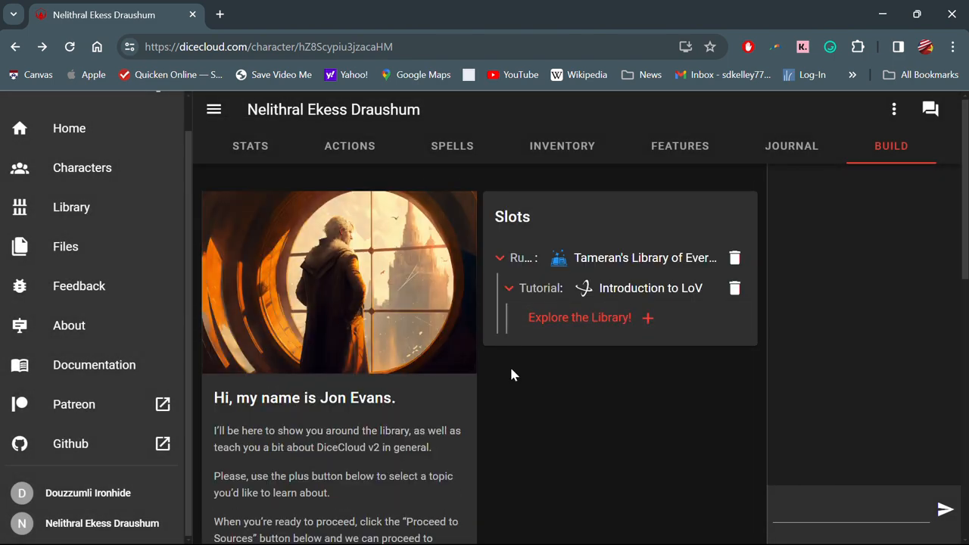
- Review the library's tutorial introduction on the build page and proceed to sourcebook selection
{"action": "scroll", "coordinate": [511, 375], "scroll_direction": "down", "scroll_amount": 8}
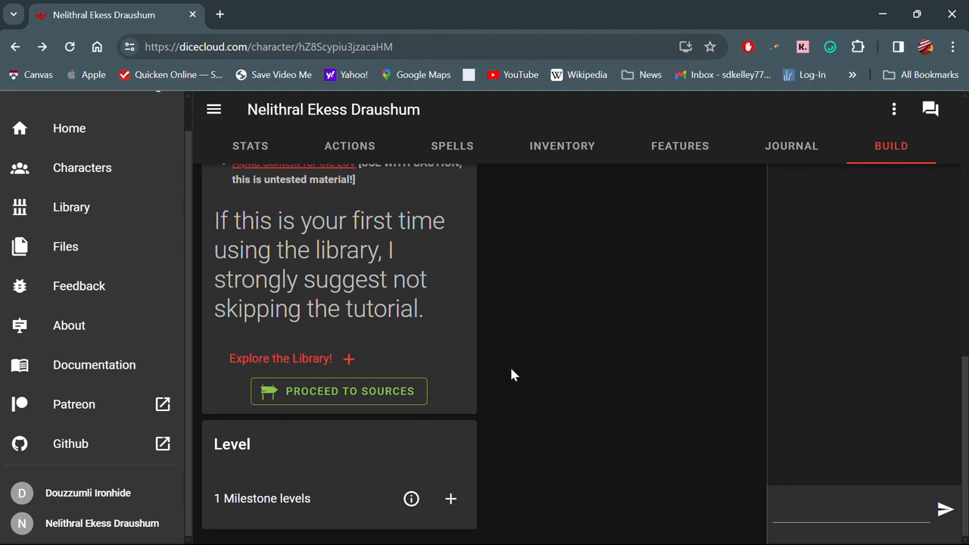
{"action": "scroll", "coordinate": [511, 374], "scroll_direction": "up", "scroll_amount": 5}
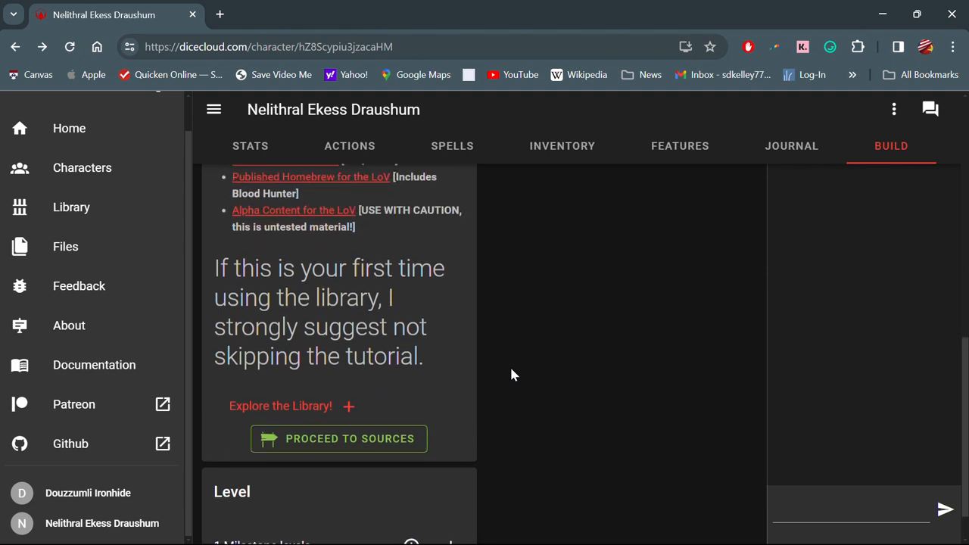
{"action": "scroll", "coordinate": [243, 293], "scroll_direction": "up", "scroll_amount": 3}
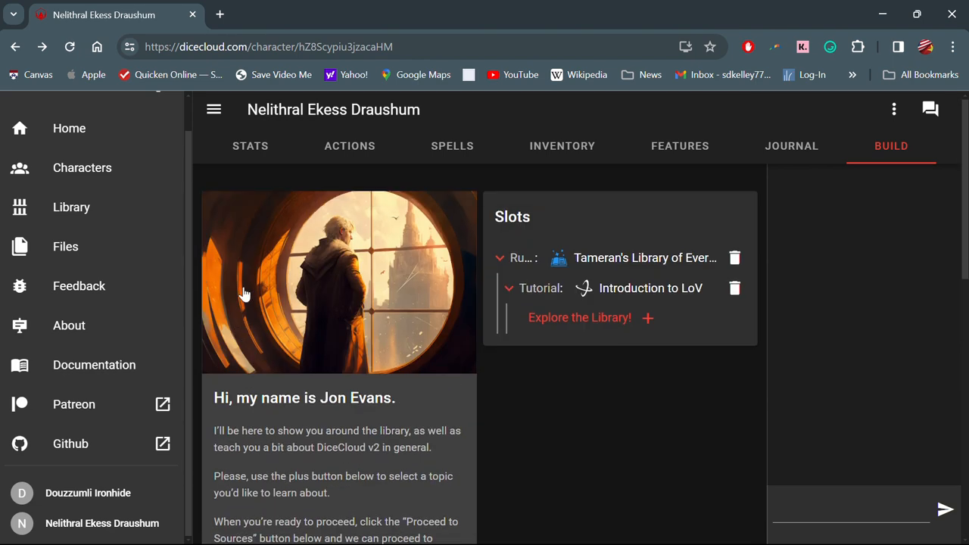
{"action": "scroll", "coordinate": [324, 411], "scroll_direction": "down", "scroll_amount": 3}
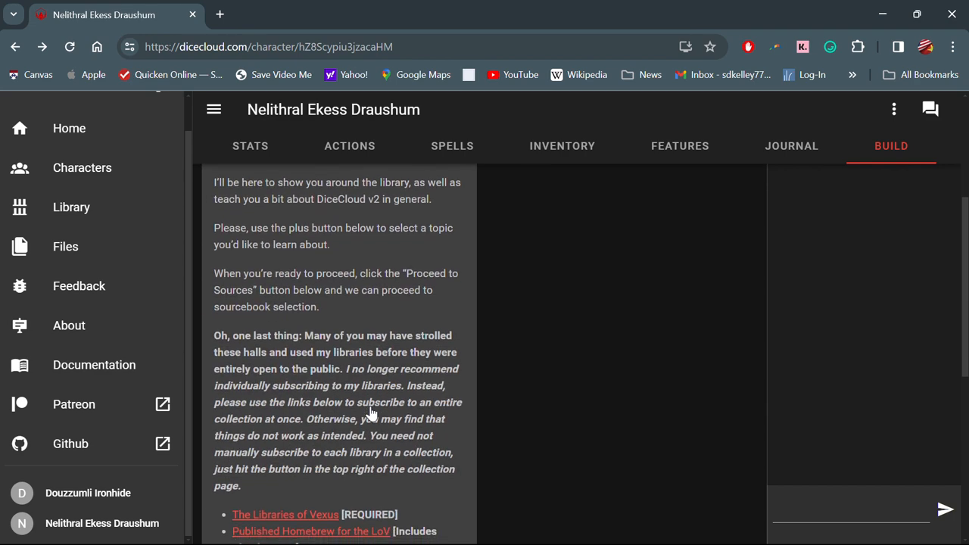
{"action": "scroll", "coordinate": [371, 413], "scroll_direction": "down", "scroll_amount": 4}
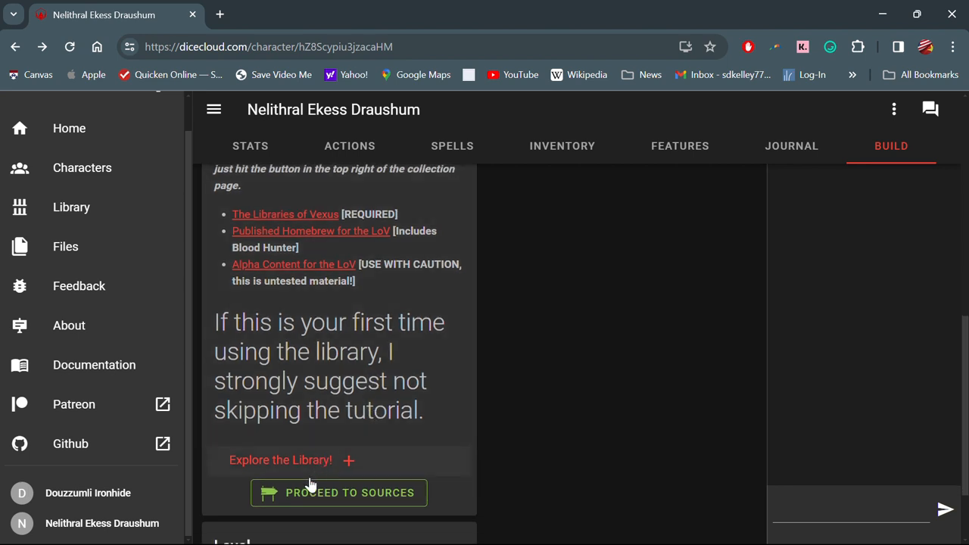
{"action": "scroll", "coordinate": [298, 500], "scroll_direction": "down", "scroll_amount": 1}
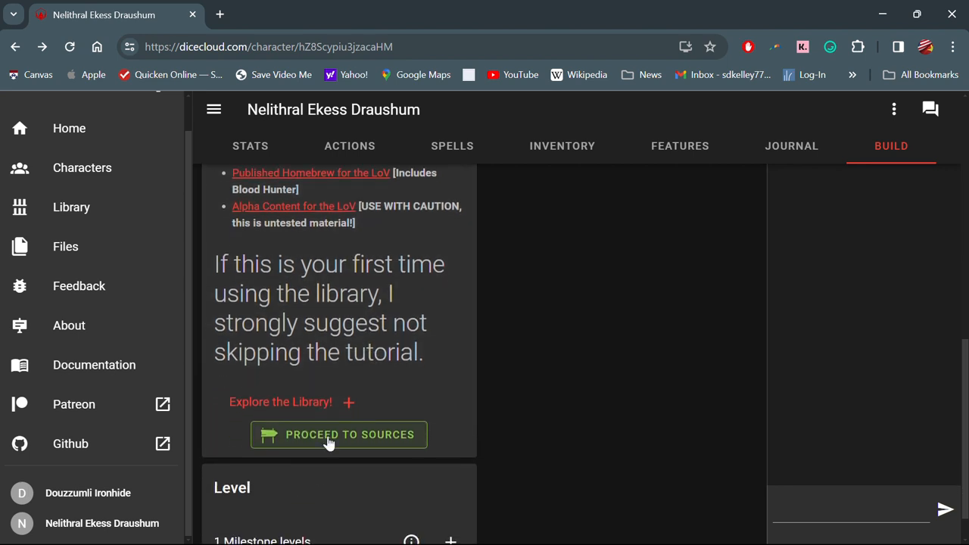
{"action": "scroll", "coordinate": [328, 443], "scroll_direction": "down", "scroll_amount": 1}
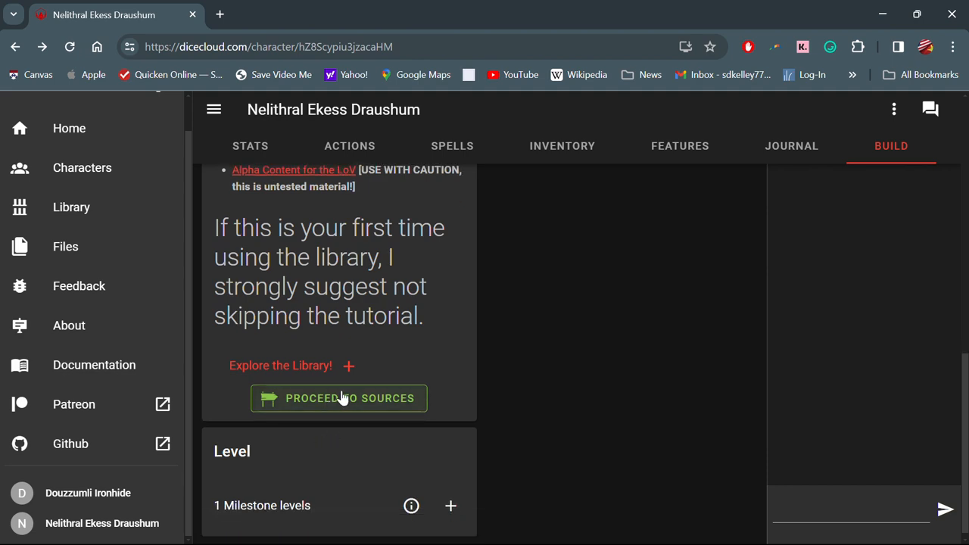
{"action": "left_click", "coordinate": [338, 401]}
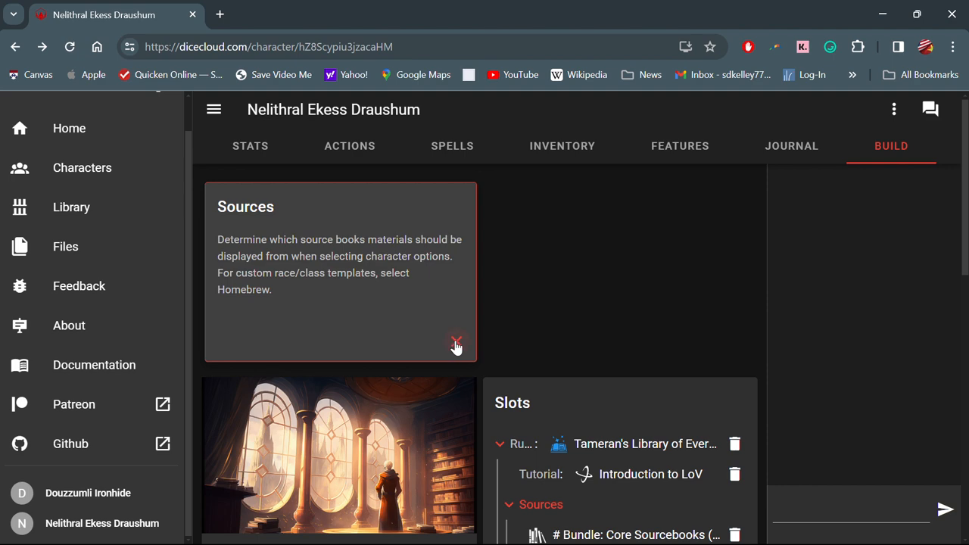
- Add Unearthed Arcana, Homebrew, Bundle: Additional Character Options and Van Richten's Guide to Ravenloft to the character's sources
{"action": "left_click", "coordinate": [376, 293]}
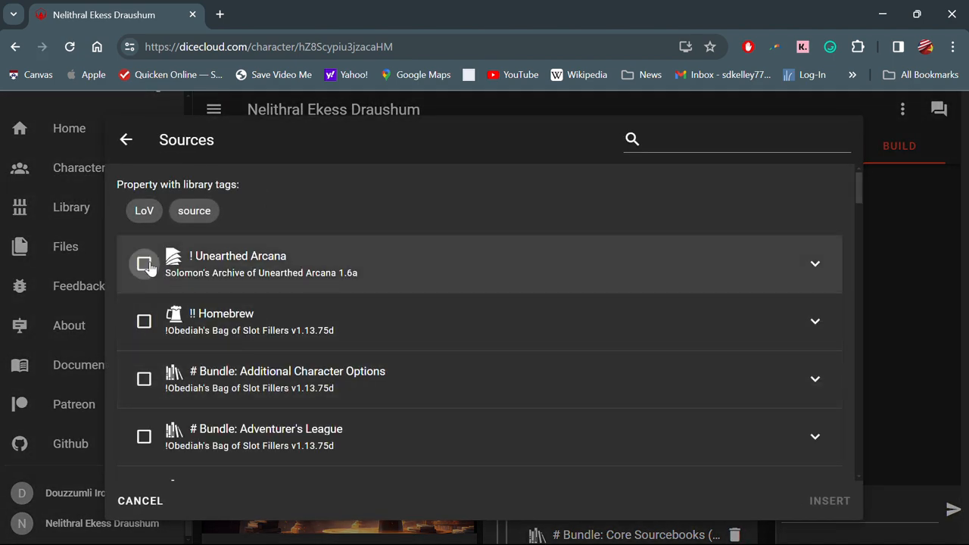
{"action": "left_click", "coordinate": [144, 264]}
{"action": "left_click", "coordinate": [144, 324]}
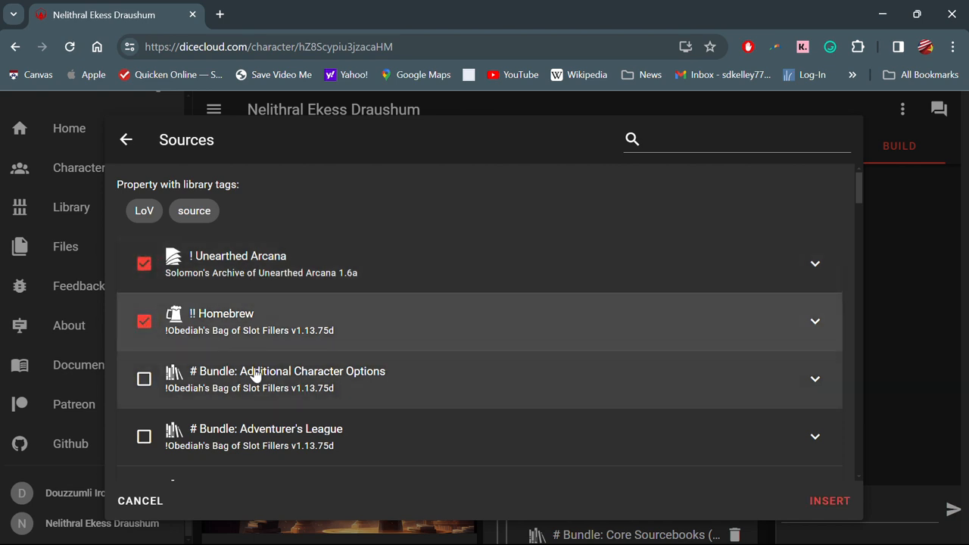
{"action": "left_click", "coordinate": [140, 379]}
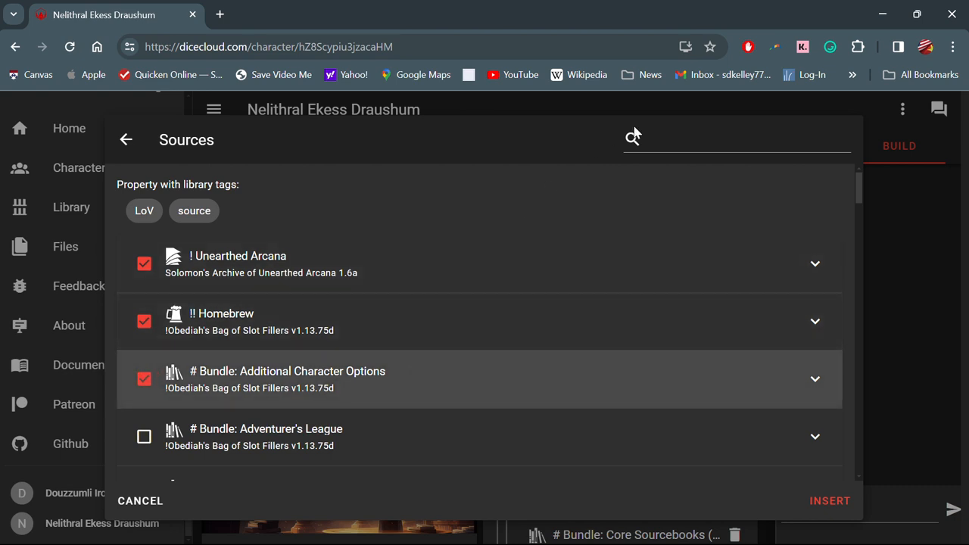
{"action": "left_click", "coordinate": [690, 135]}
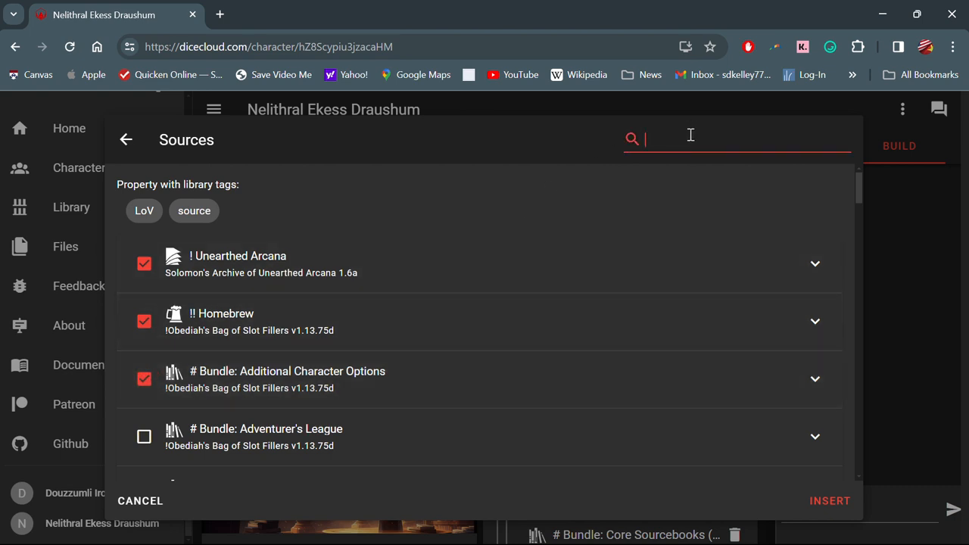
{"action": "type", "text": "van"}
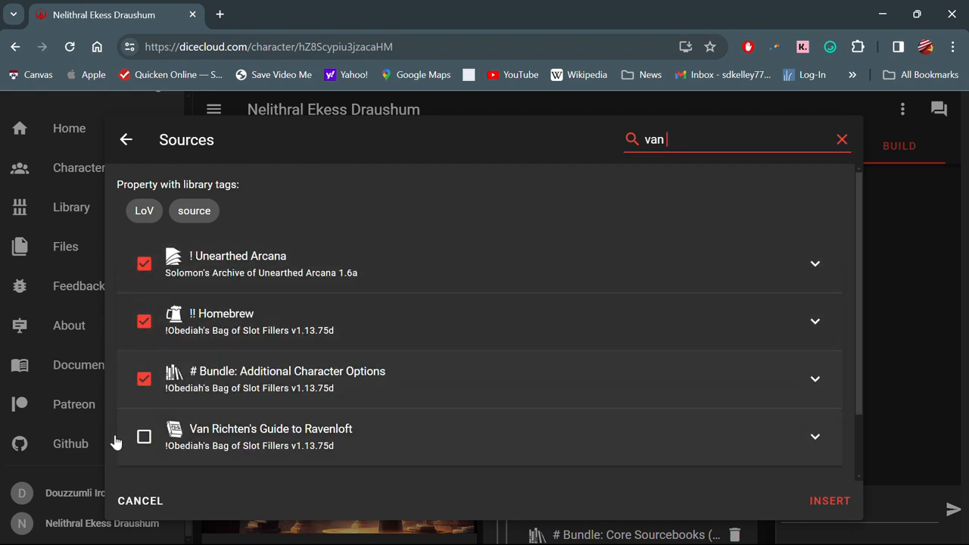
{"action": "left_click", "coordinate": [145, 445]}
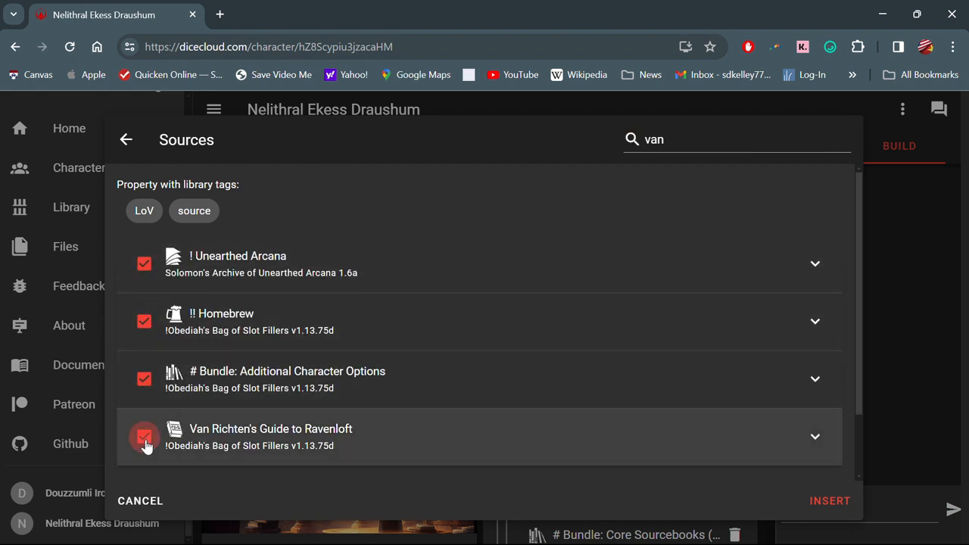
{"action": "left_click", "coordinate": [816, 501]}
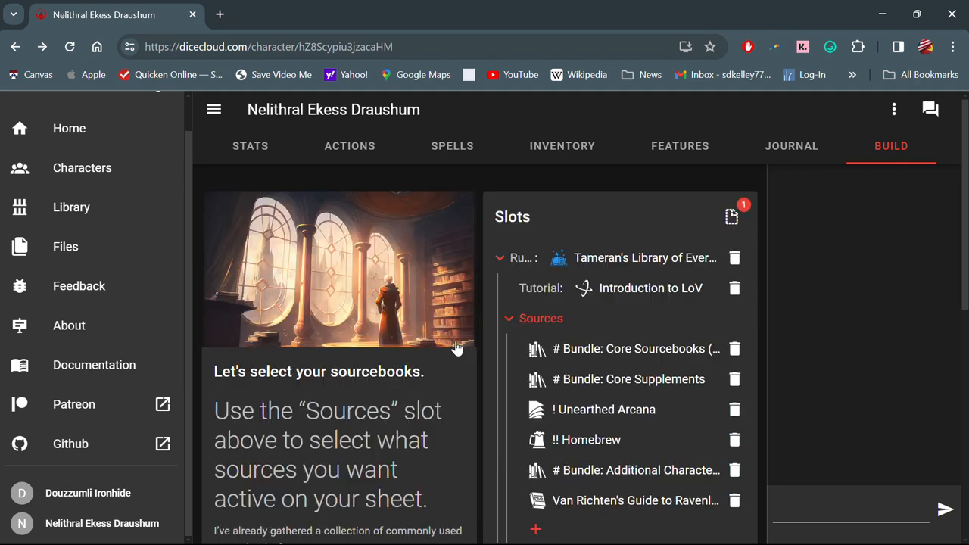
- Dismiss the Sources slot, check it among the hidden properties, and proceed to the house rules extensions
{"action": "left_click", "coordinate": [456, 341]}
{"action": "left_click", "coordinate": [732, 217]}
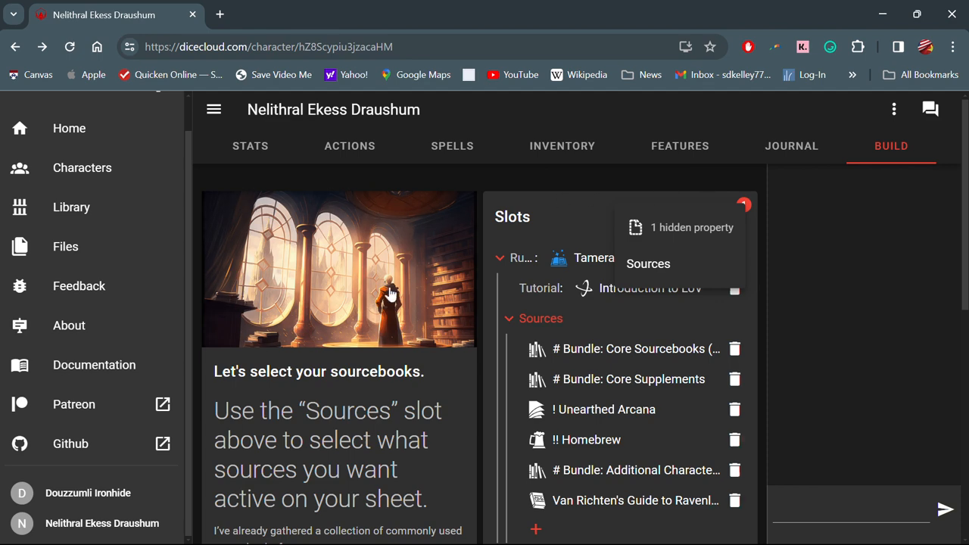
{"action": "scroll", "coordinate": [358, 336], "scroll_direction": "down", "scroll_amount": 4}
{"action": "scroll", "coordinate": [358, 336], "scroll_direction": "down", "scroll_amount": 3}
{"action": "left_click", "coordinate": [354, 411]}
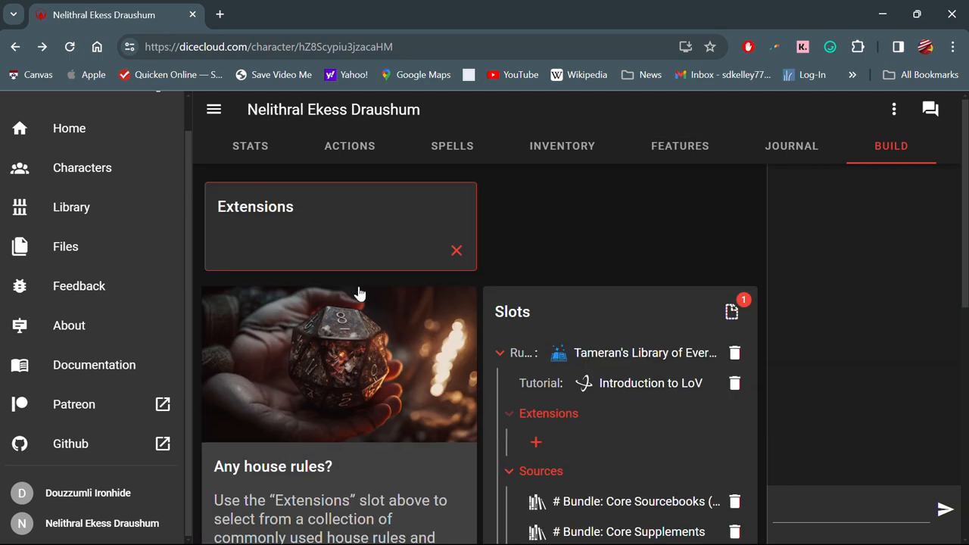
- Examine the available house rule extensions from start to end and close the list without inserting any
{"action": "left_click", "coordinate": [259, 213]}
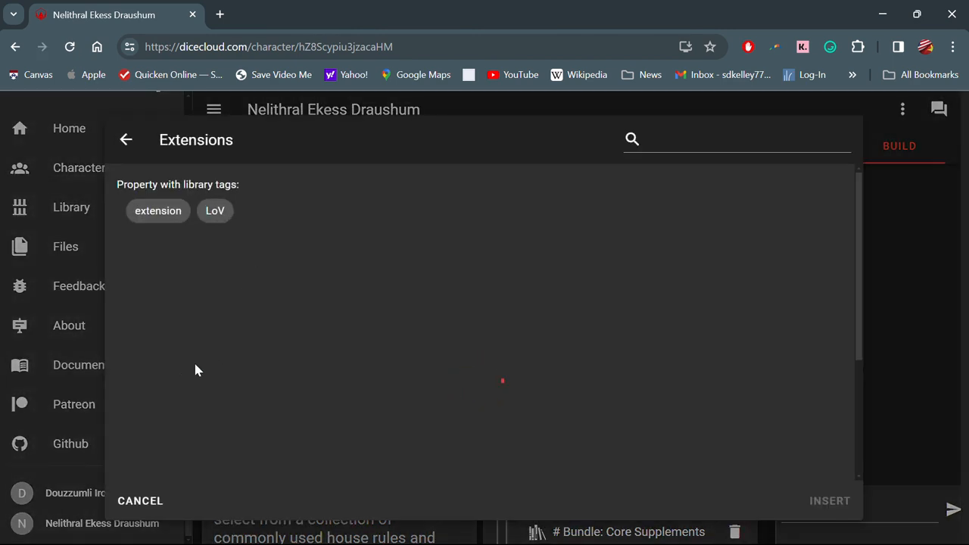
{"action": "scroll", "coordinate": [179, 382], "scroll_direction": "down", "scroll_amount": 3}
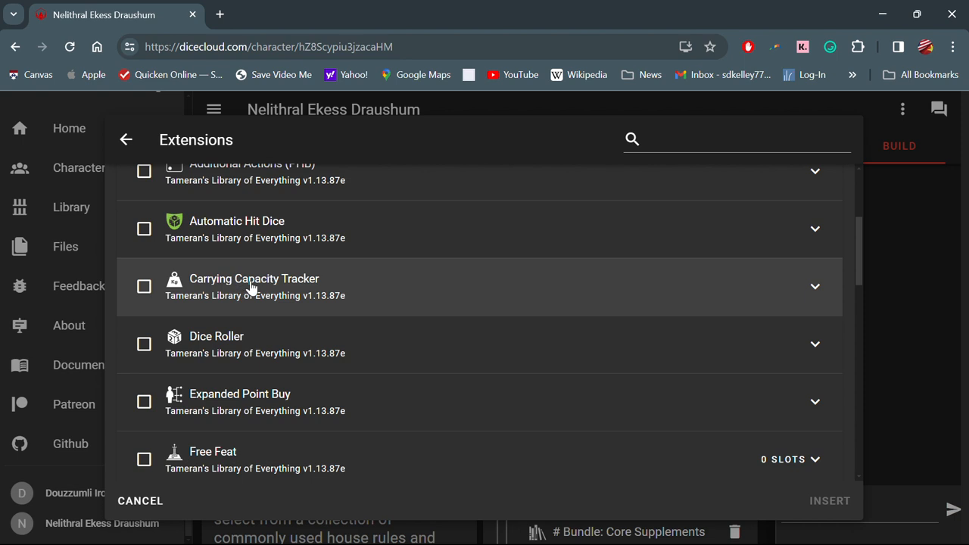
{"action": "scroll", "coordinate": [249, 288], "scroll_direction": "down", "scroll_amount": 2}
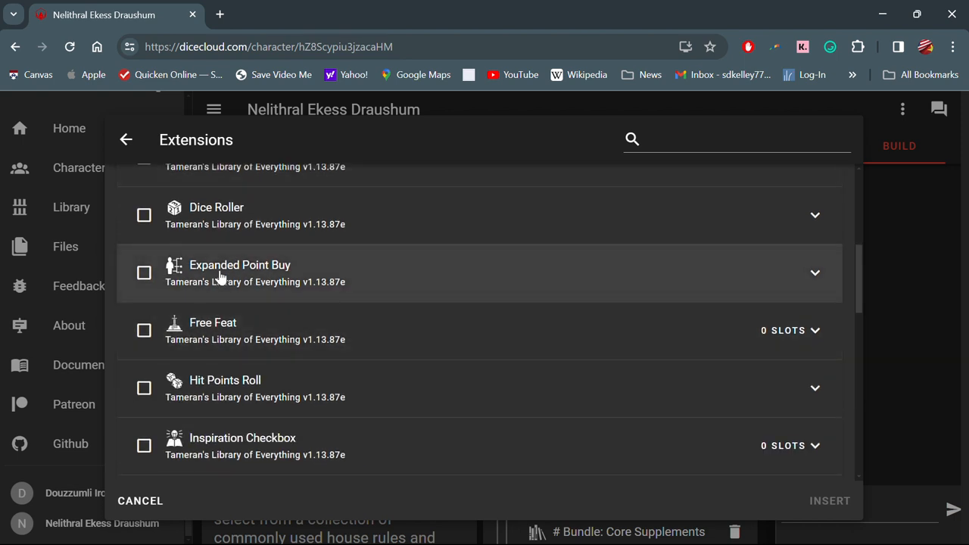
{"action": "scroll", "coordinate": [218, 278], "scroll_direction": "down", "scroll_amount": 1}
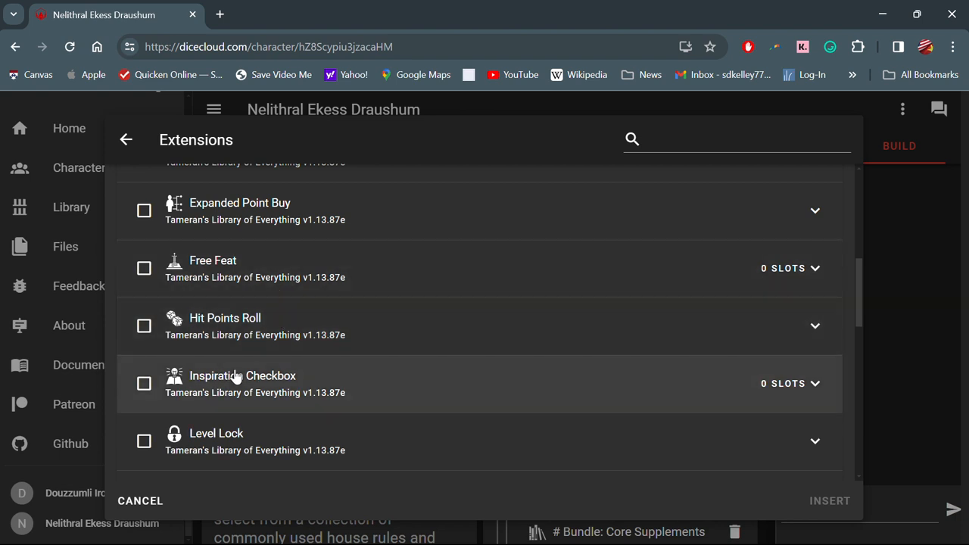
{"action": "scroll", "coordinate": [234, 375], "scroll_direction": "down", "scroll_amount": 4}
{"action": "scroll", "coordinate": [235, 374], "scroll_direction": "down", "scroll_amount": 2}
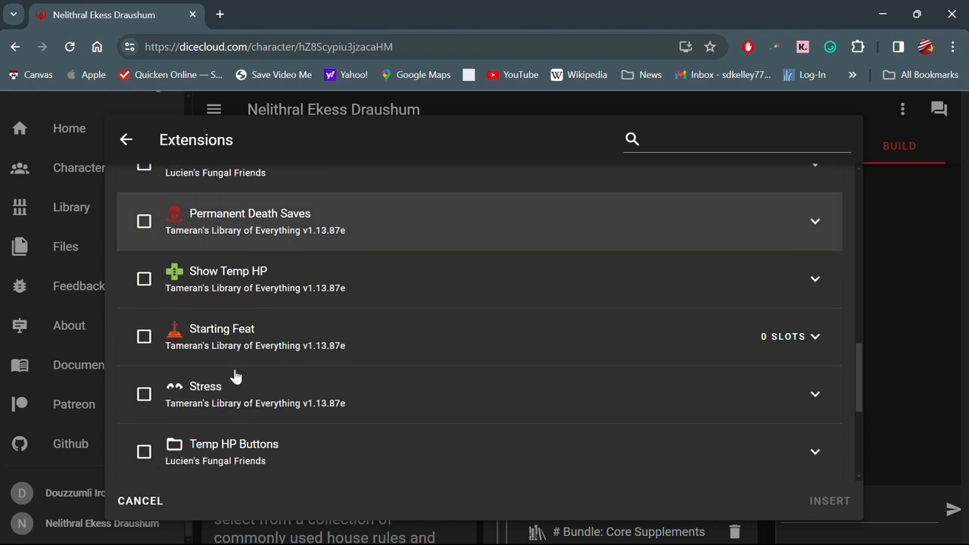
{"action": "scroll", "coordinate": [234, 376], "scroll_direction": "up", "scroll_amount": 2}
{"action": "scroll", "coordinate": [234, 377], "scroll_direction": "down", "scroll_amount": 5}
{"action": "scroll", "coordinate": [236, 374], "scroll_direction": "down", "scroll_amount": 1}
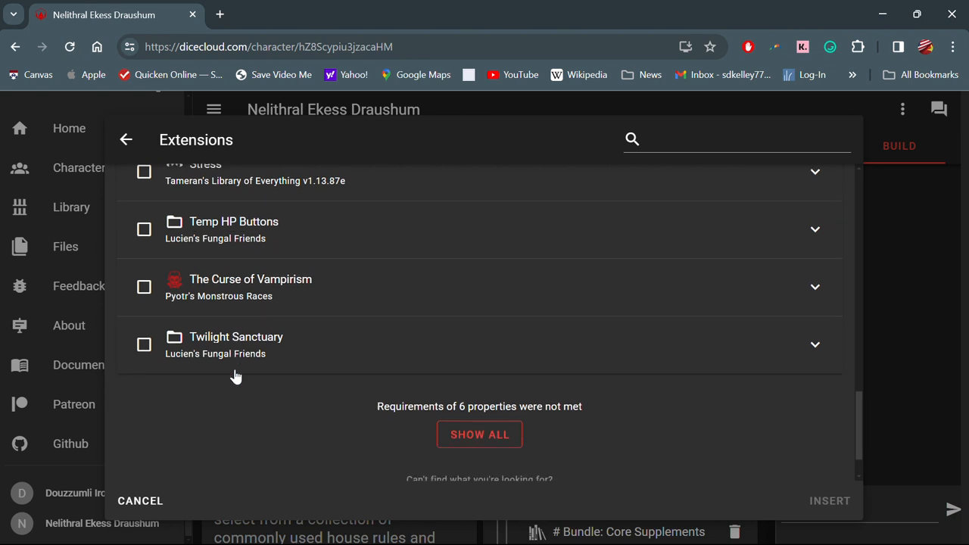
{"action": "scroll", "coordinate": [237, 374], "scroll_direction": "up", "scroll_amount": 1}
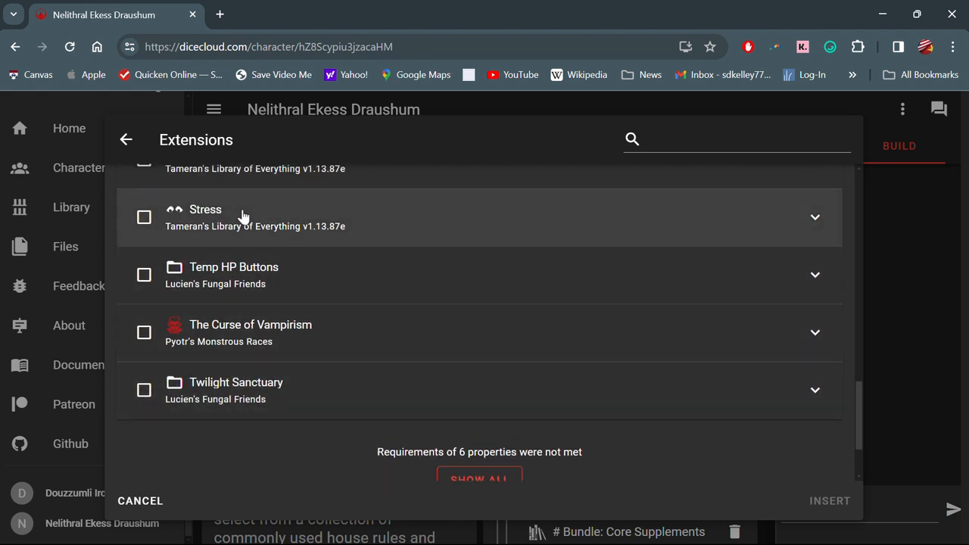
{"action": "scroll", "coordinate": [242, 217], "scroll_direction": "up", "scroll_amount": 10}
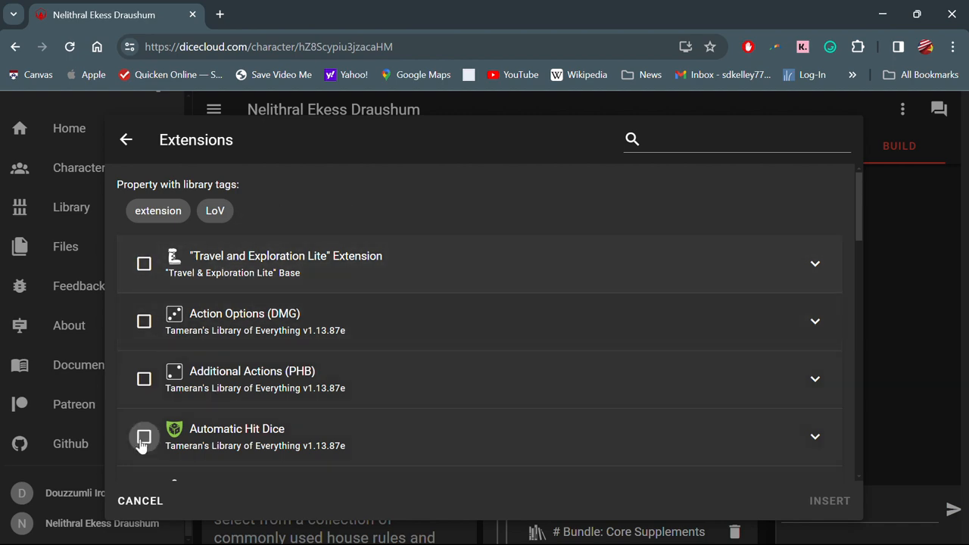
{"action": "left_click", "coordinate": [134, 501]}
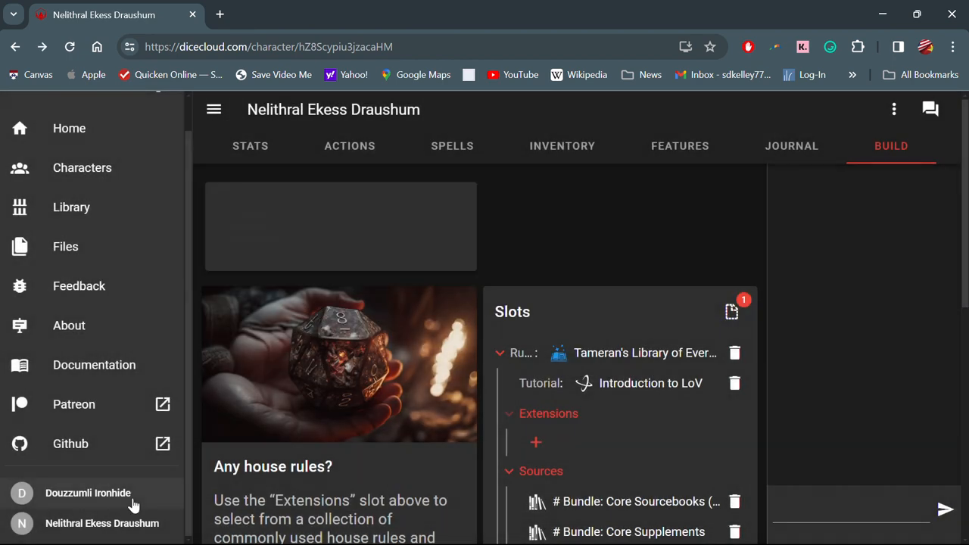
- Dismiss the Extensions slot, check the hidden properties, and proceed to character creation
{"action": "left_click", "coordinate": [456, 251]}
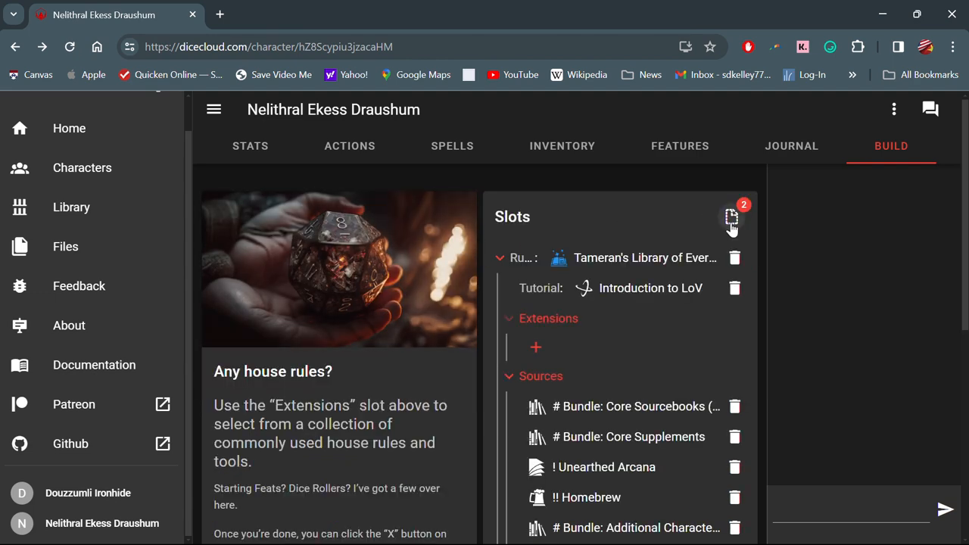
{"action": "scroll", "coordinate": [225, 369], "scroll_direction": "down", "scroll_amount": 1}
{"action": "scroll", "coordinate": [227, 369], "scroll_direction": "up", "scroll_amount": 1}
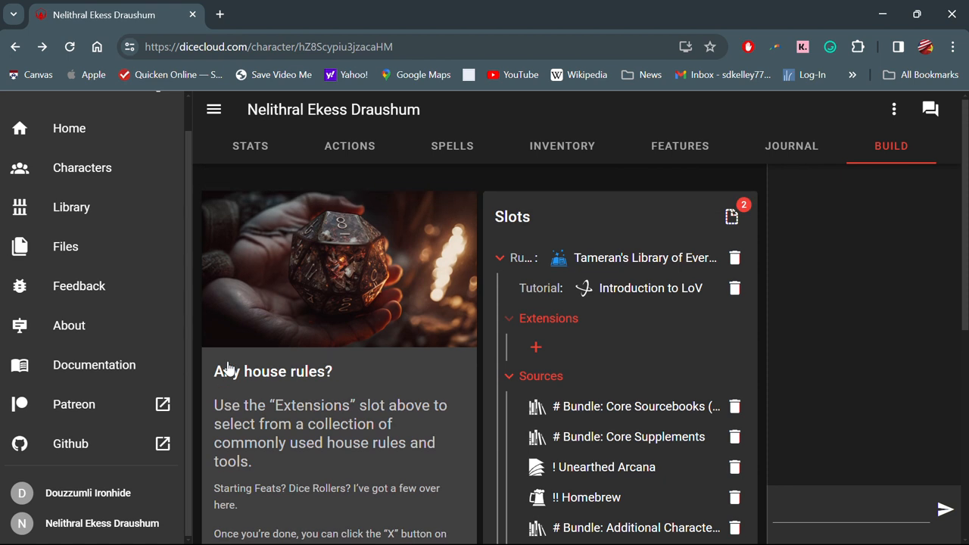
{"action": "left_click", "coordinate": [731, 217]}
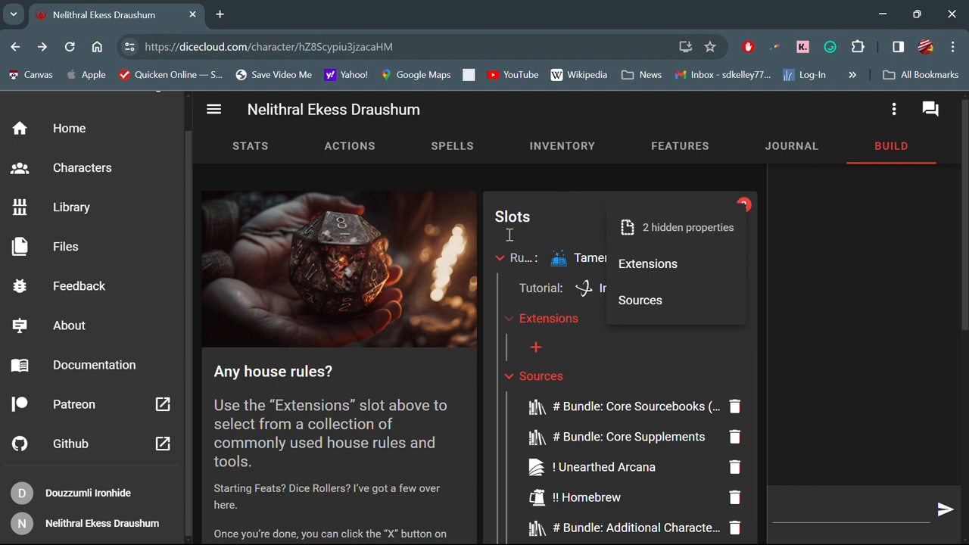
{"action": "scroll", "coordinate": [360, 395], "scroll_direction": "down", "scroll_amount": 4}
{"action": "scroll", "coordinate": [361, 395], "scroll_direction": "down", "scroll_amount": 1}
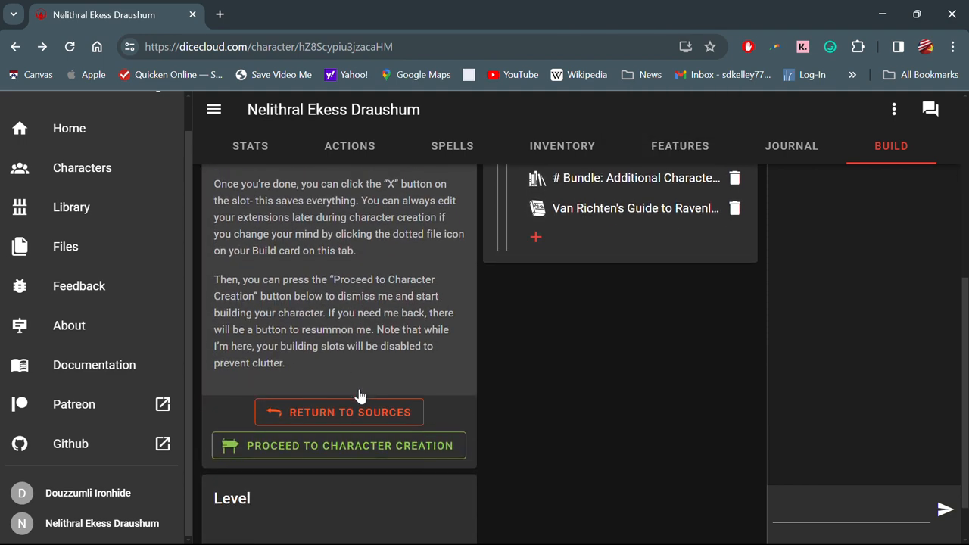
{"action": "left_click", "coordinate": [320, 450]}
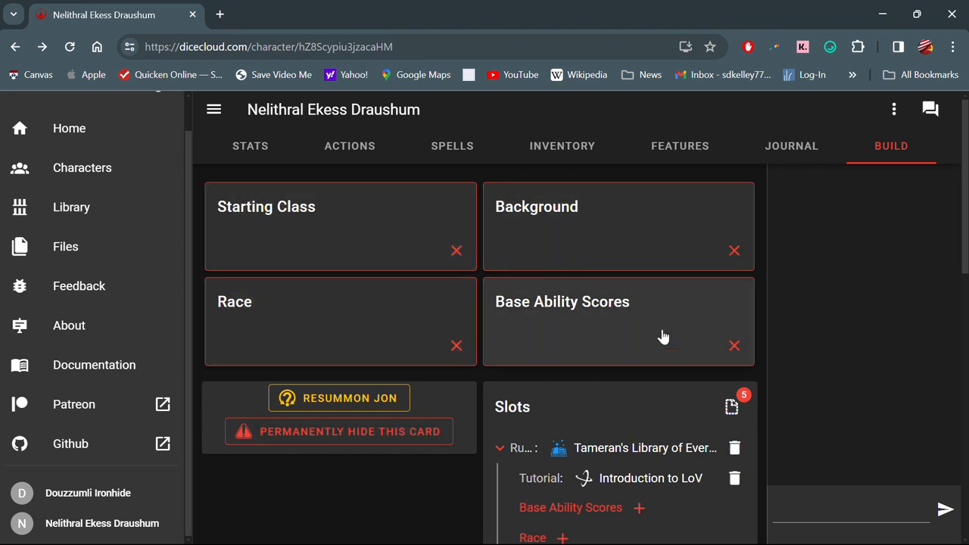
- Insert Gestalt Mode from TTRPG Traveller's Homebrew Library as the character's starting class
{"action": "scroll", "coordinate": [560, 322], "scroll_direction": "down", "scroll_amount": 3}
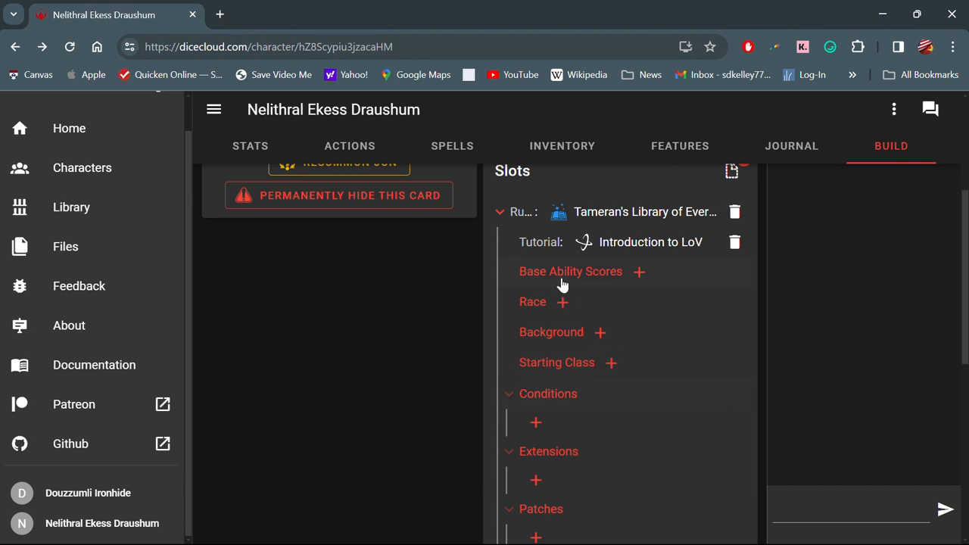
{"action": "scroll", "coordinate": [563, 284], "scroll_direction": "up", "scroll_amount": 3}
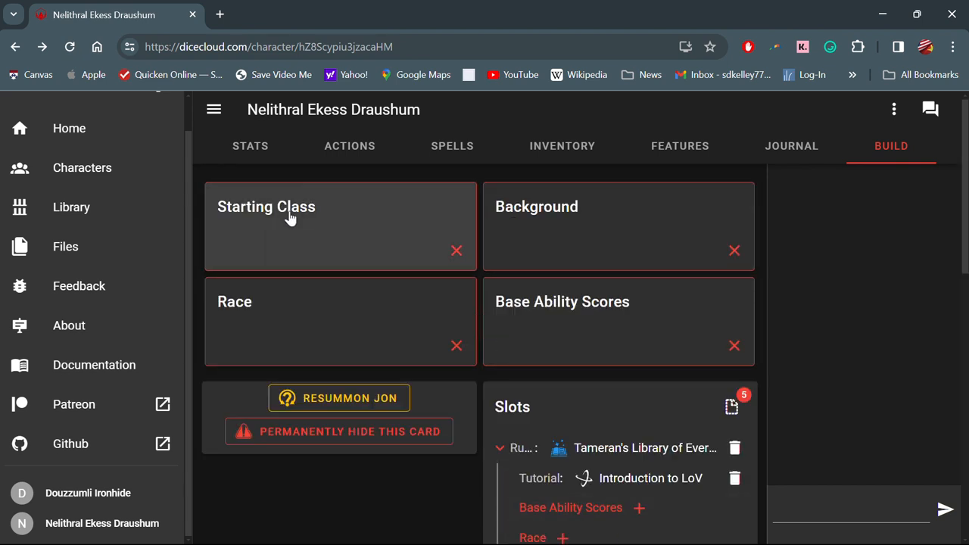
{"action": "left_click", "coordinate": [322, 239]}
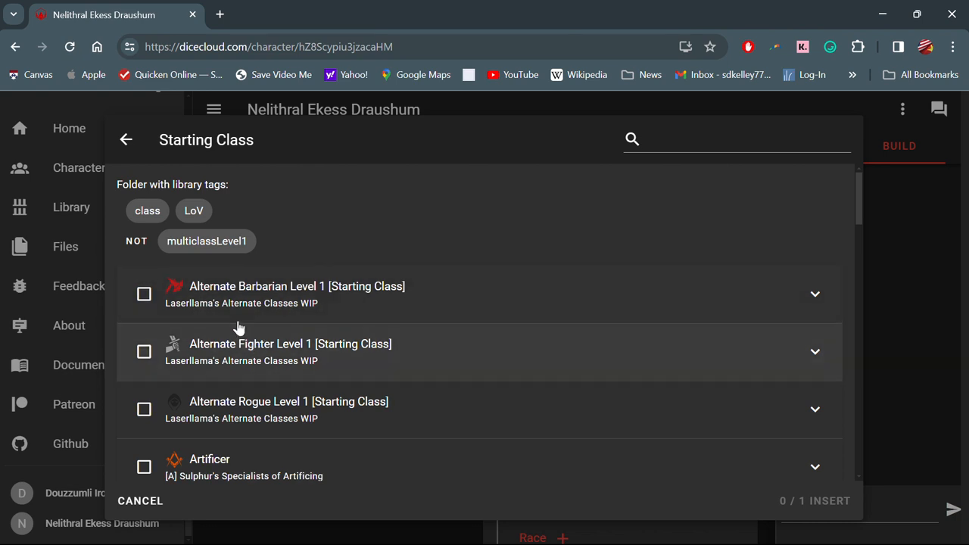
{"action": "scroll", "coordinate": [212, 346], "scroll_direction": "down", "scroll_amount": 7}
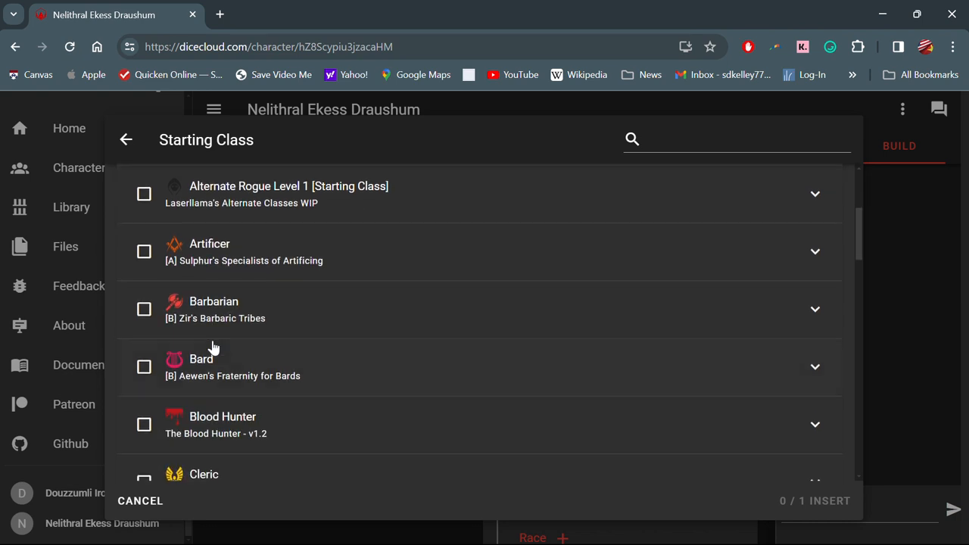
{"action": "scroll", "coordinate": [212, 347], "scroll_direction": "down", "scroll_amount": 4}
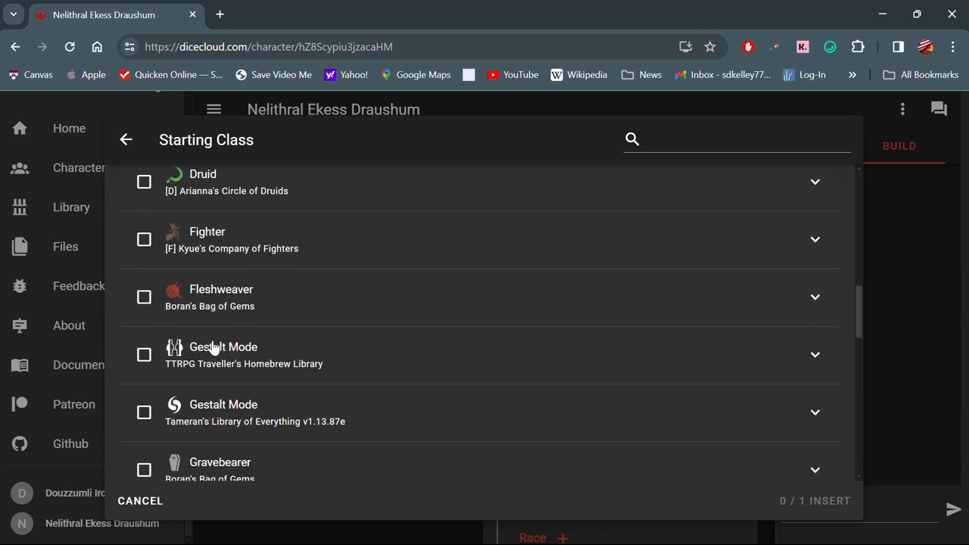
{"action": "scroll", "coordinate": [212, 347], "scroll_direction": "down", "scroll_amount": 1}
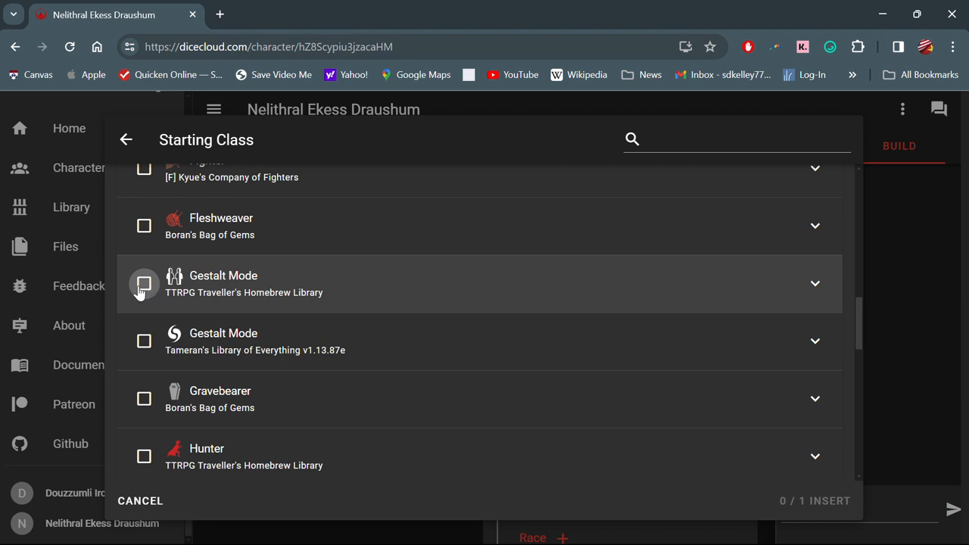
{"action": "left_click", "coordinate": [144, 285]}
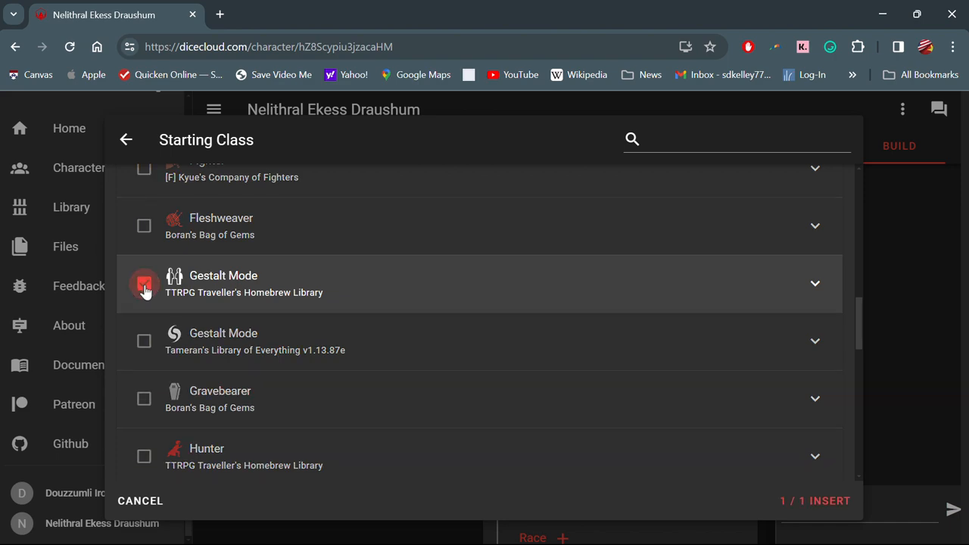
{"action": "left_click", "coordinate": [792, 500]}
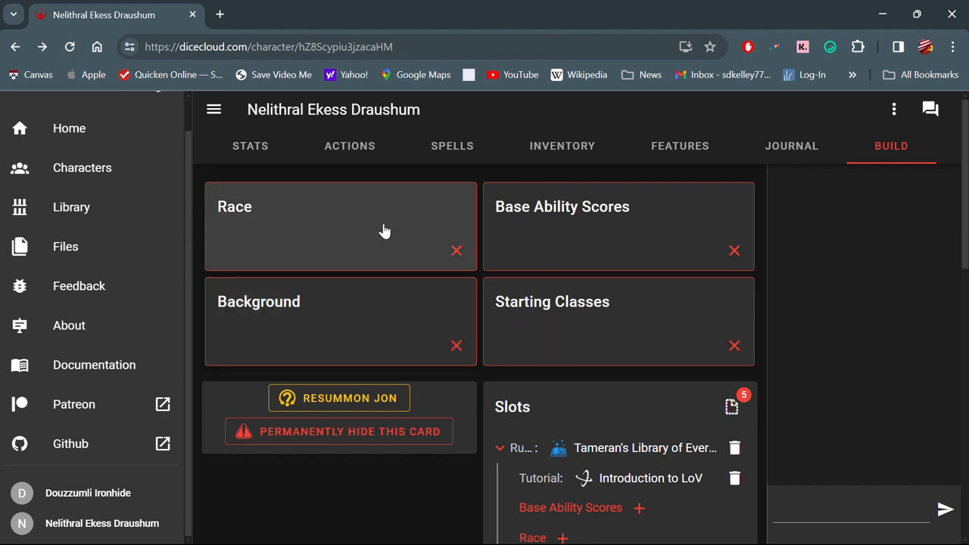
- Insert Aasimar (MPMM) from Langston's Journal of Races as the character's race
{"action": "left_click", "coordinate": [384, 230]}
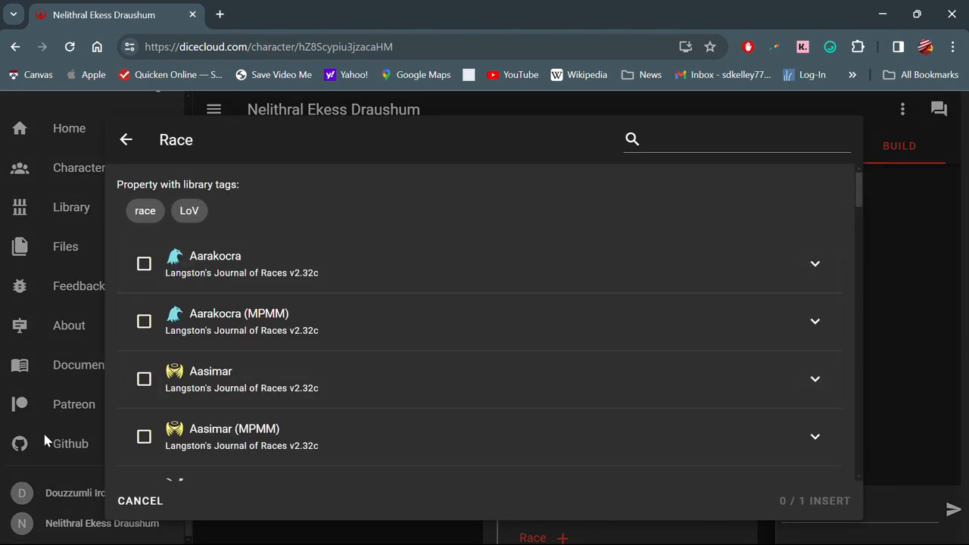
{"action": "left_click", "coordinate": [141, 437]}
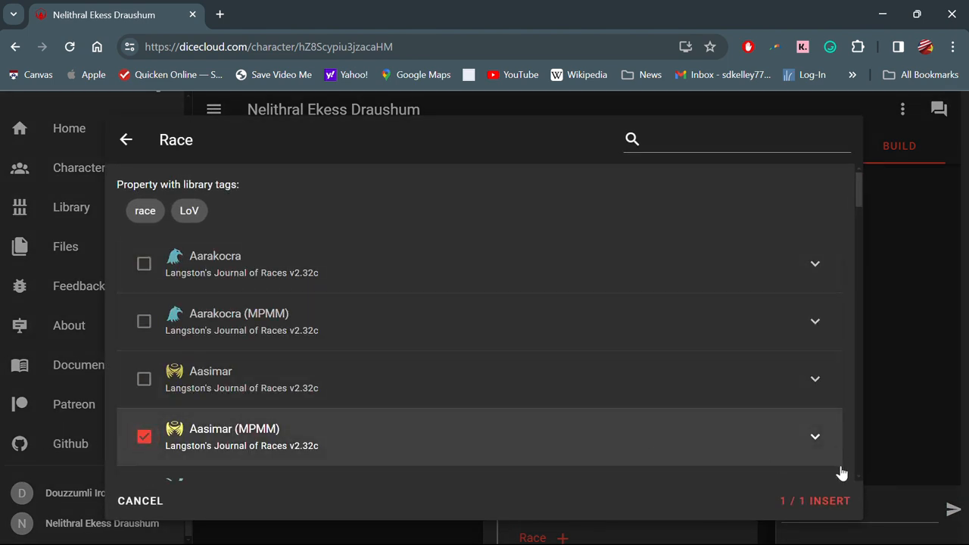
{"action": "left_click", "coordinate": [835, 502]}
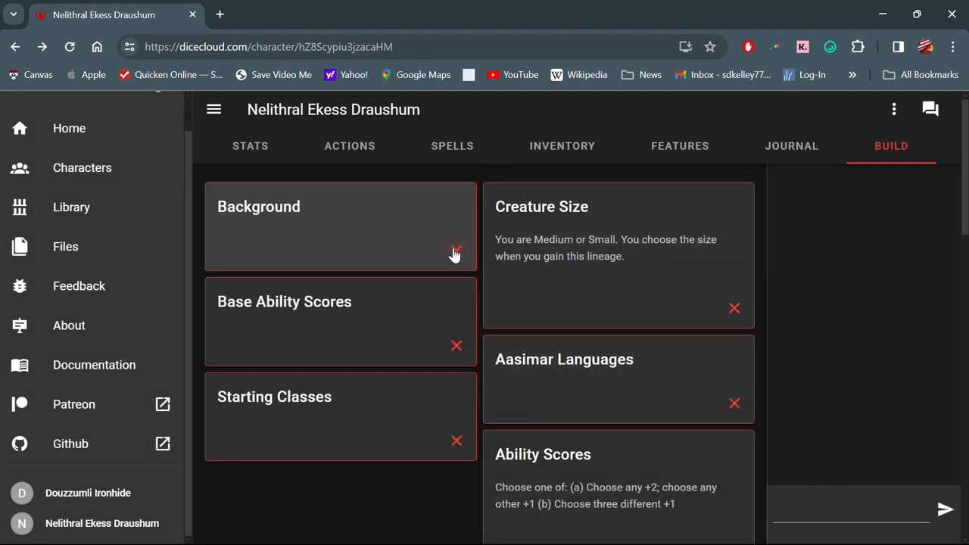
- Insert Haunted One from Tameran's Library of Everything as the character's background
{"action": "left_click", "coordinate": [399, 241]}
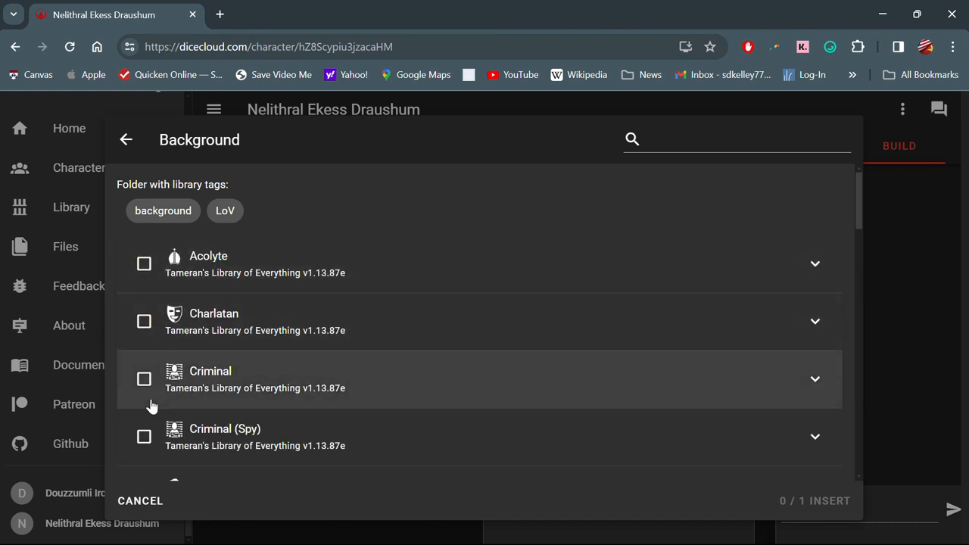
{"action": "scroll", "coordinate": [175, 402], "scroll_direction": "down", "scroll_amount": 5}
{"action": "left_click", "coordinate": [143, 386]}
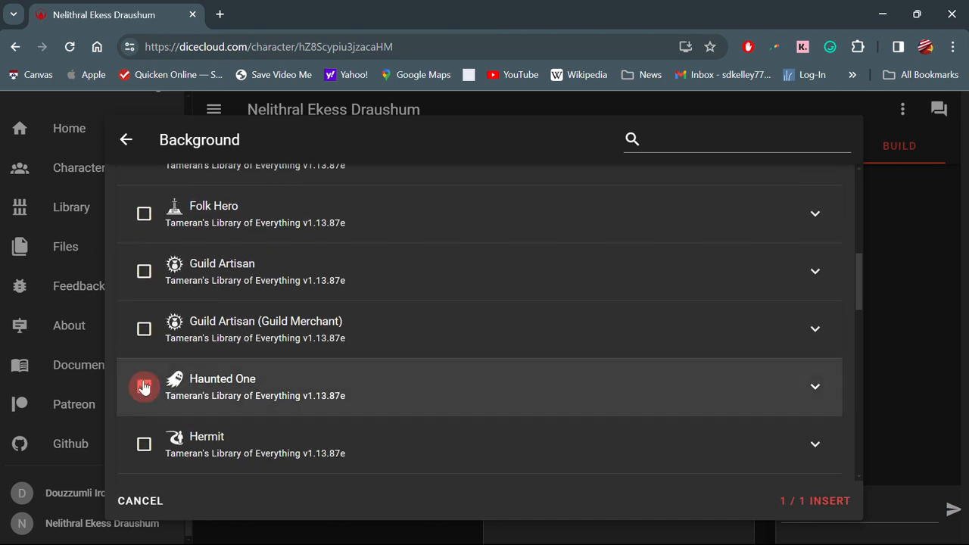
{"action": "left_click", "coordinate": [791, 506]}
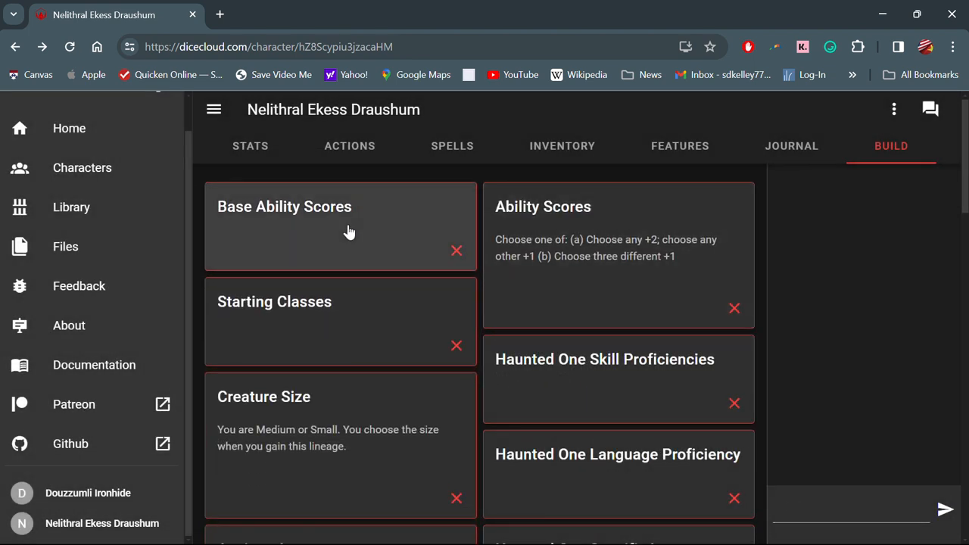
- Review the methods for base ability scores and insert Manual from !Obediah's Bag of Slot Fillers
{"action": "left_click", "coordinate": [347, 231]}
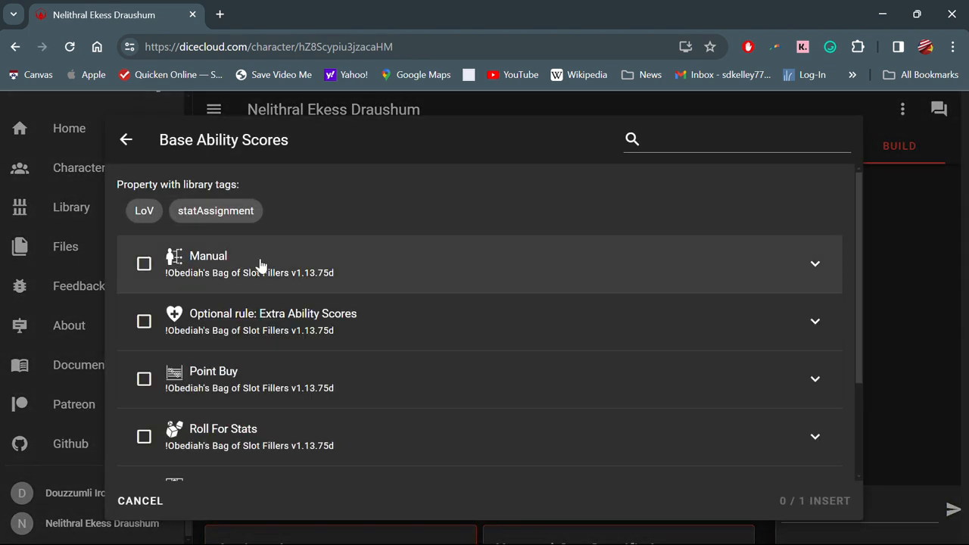
{"action": "scroll", "coordinate": [212, 320], "scroll_direction": "down", "scroll_amount": 2}
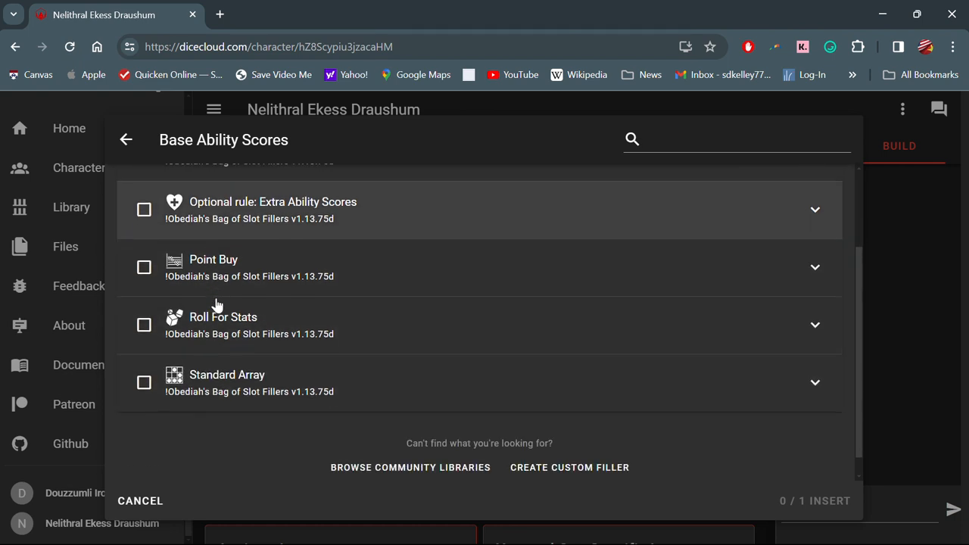
{"action": "scroll", "coordinate": [242, 309], "scroll_direction": "up", "scroll_amount": 2}
{"action": "scroll", "coordinate": [216, 305], "scroll_direction": "down", "scroll_amount": 2}
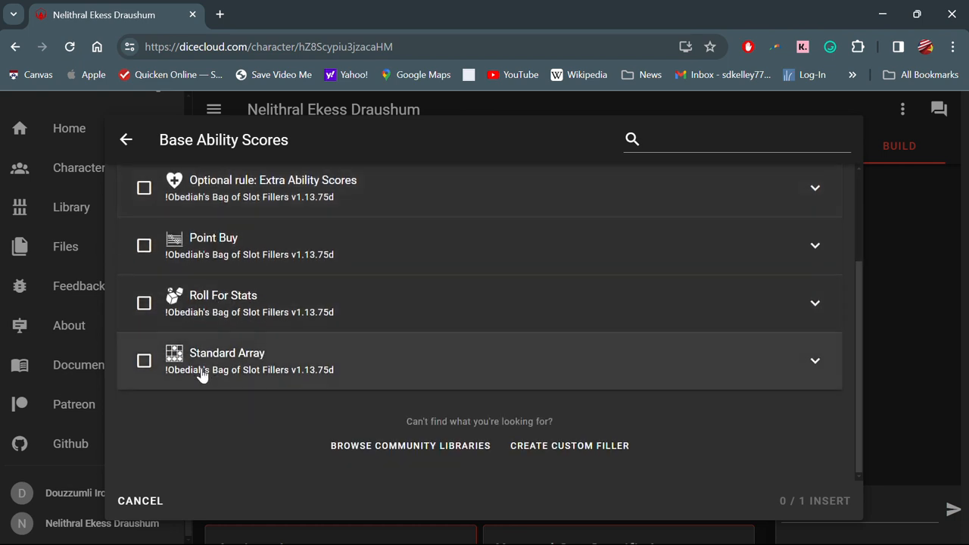
{"action": "scroll", "coordinate": [201, 307], "scroll_direction": "up", "scroll_amount": 2}
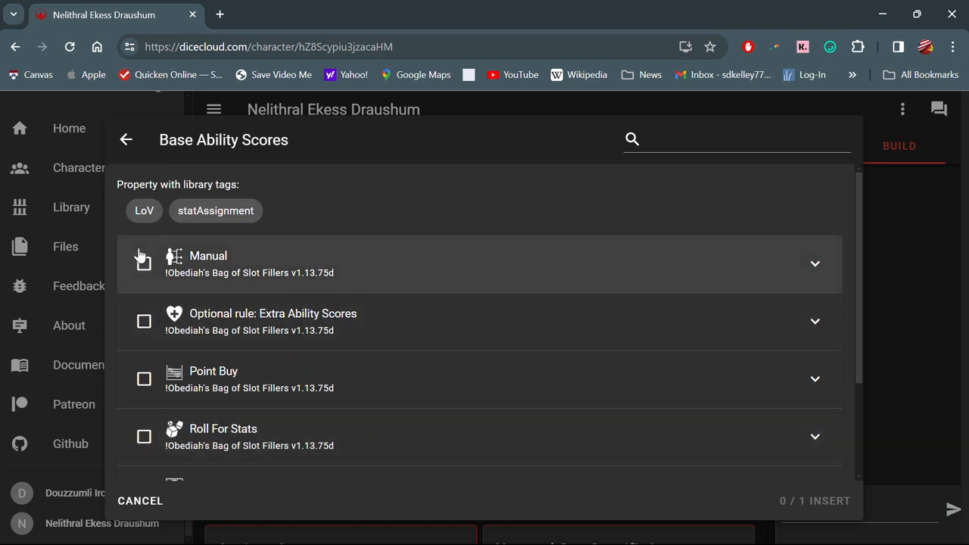
{"action": "left_click", "coordinate": [143, 263]}
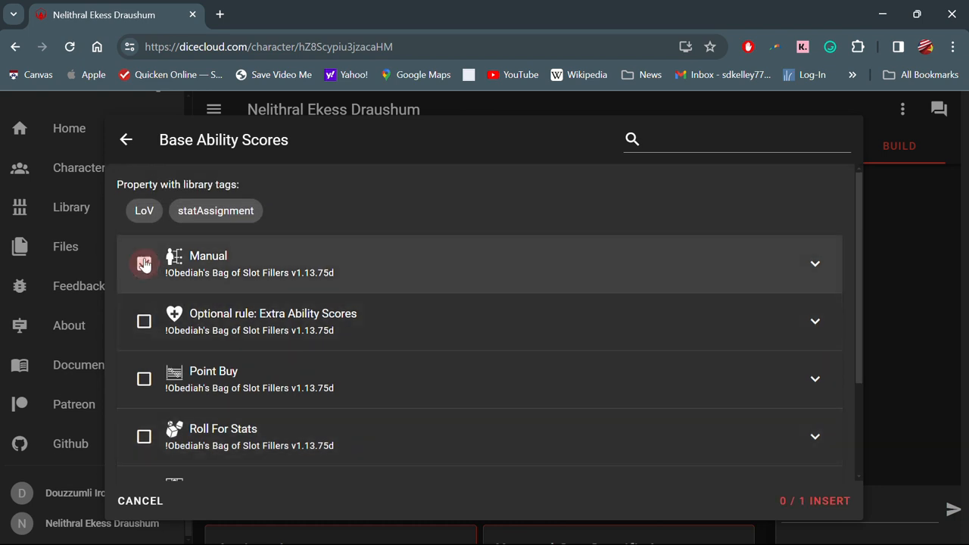
{"action": "left_click", "coordinate": [808, 502]}
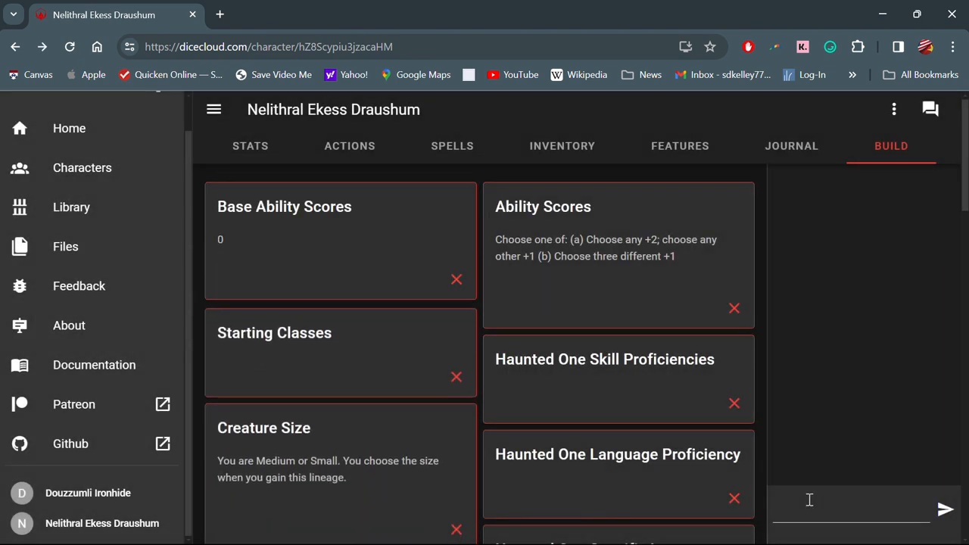
- Open the Base Ability Scores for editing beside the version 1 sheet and display that sheet's Base Ability Scores feature
{"action": "left_click", "coordinate": [346, 220]}
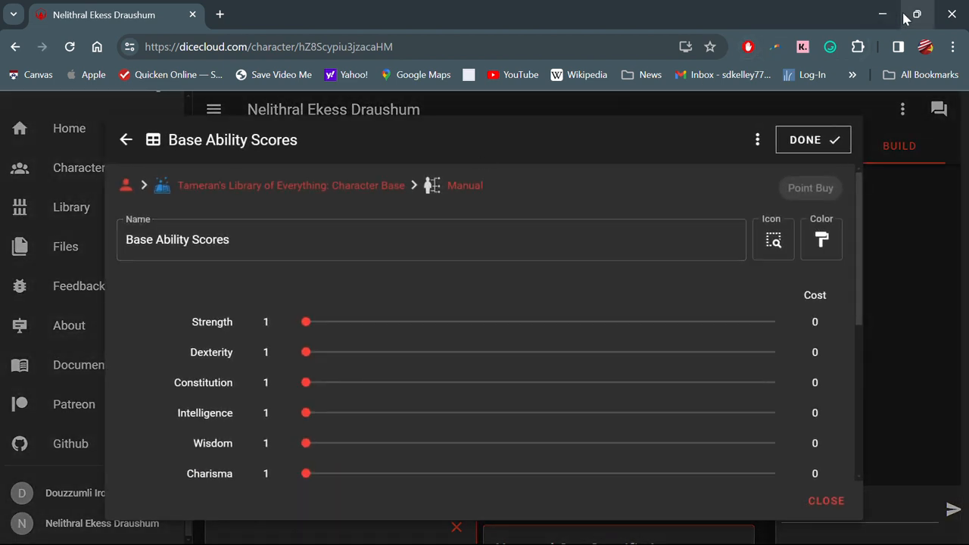
{"action": "mouse_move", "coordinate": [917, 15]}
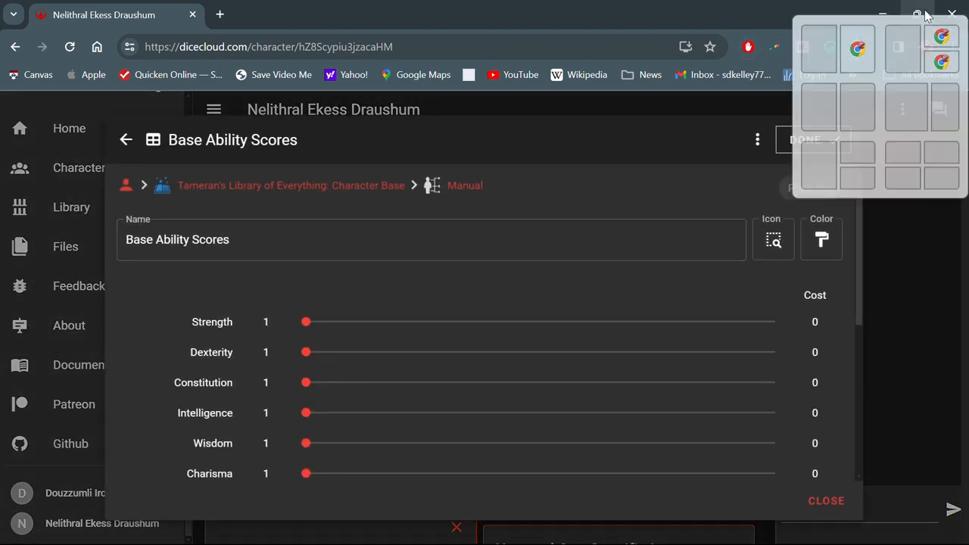
{"action": "left_click", "coordinate": [846, 96]}
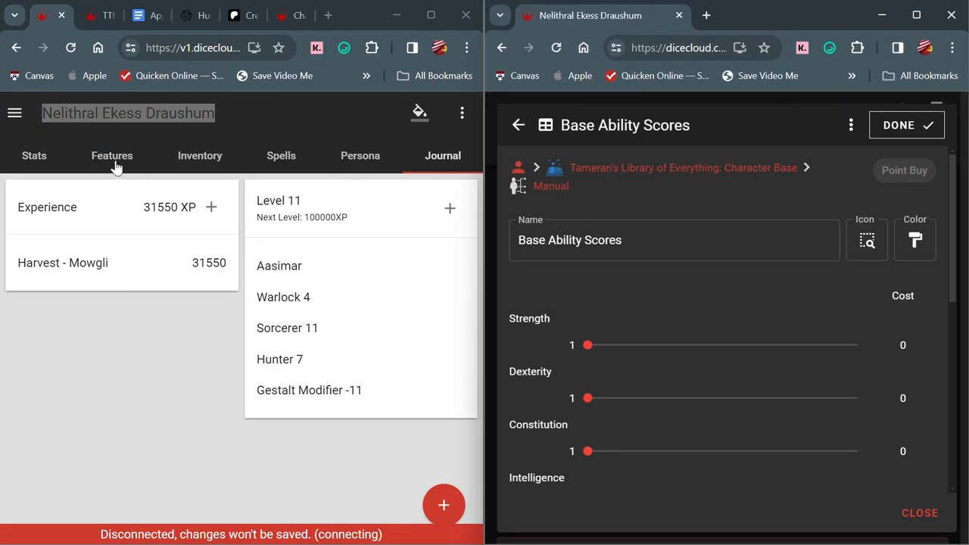
{"action": "left_click", "coordinate": [129, 156]}
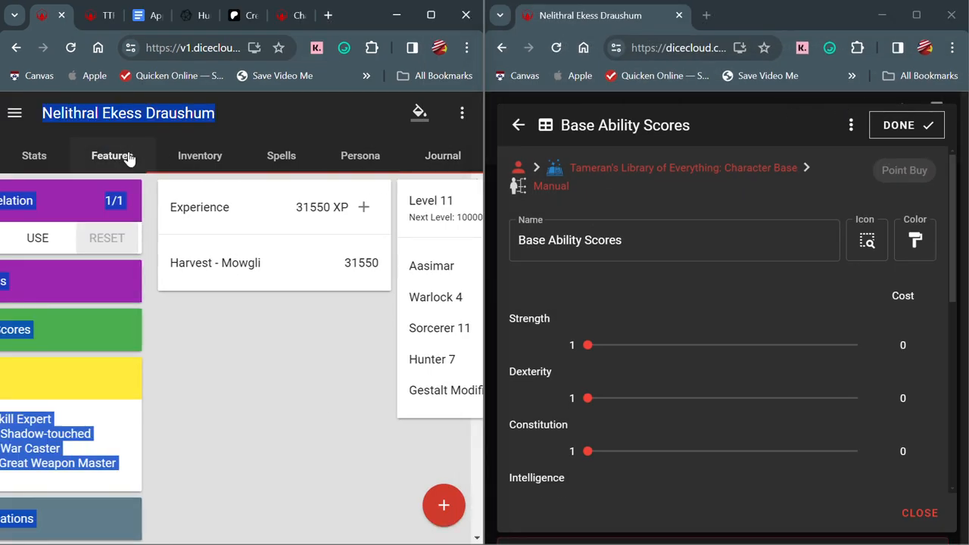
{"action": "left_click", "coordinate": [273, 334]}
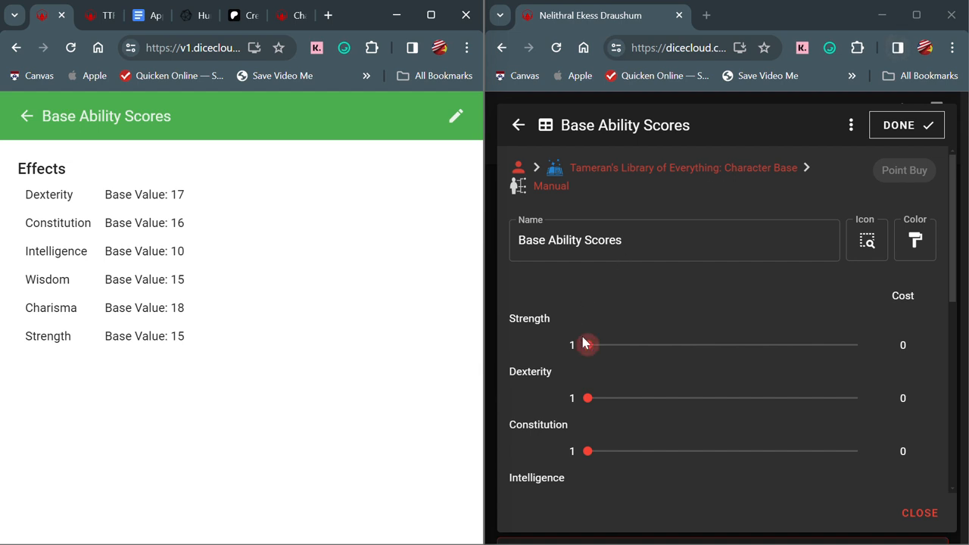
- Set the base scores to Strength 15, Dexterity 17, Constitution 16, Intelligence 10, Wisdom 15 and Charisma 18
{"action": "left_click_drag", "start_coordinate": [584, 345], "coordinate": [783, 353]}
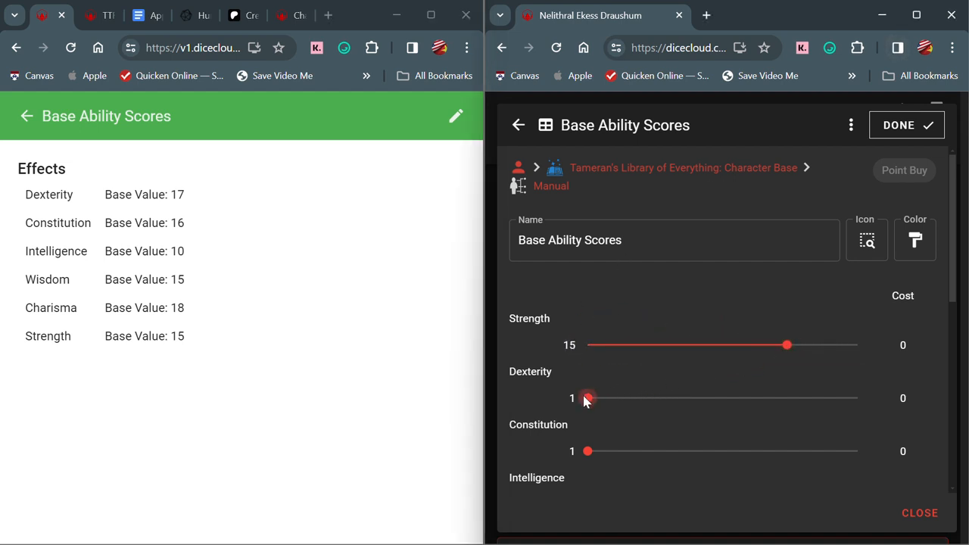
{"action": "left_click_drag", "start_coordinate": [584, 400], "coordinate": [811, 400]}
{"action": "left_click_drag", "start_coordinate": [588, 452], "coordinate": [804, 445]}
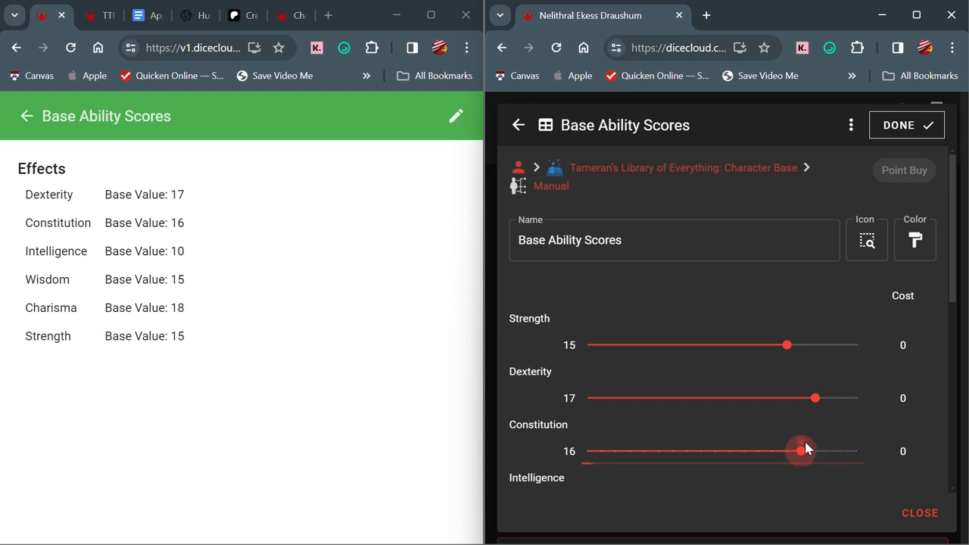
{"action": "scroll", "coordinate": [804, 445], "scroll_direction": "down", "scroll_amount": 2}
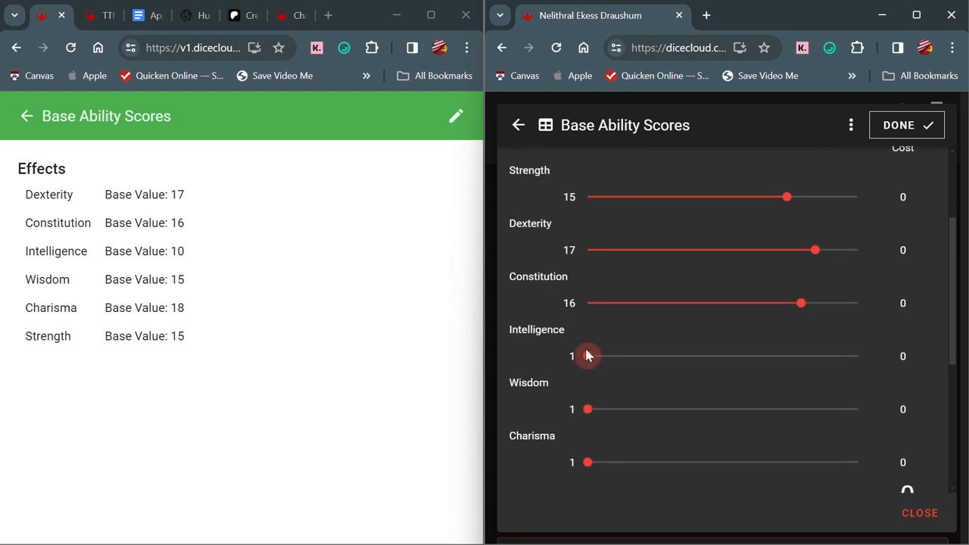
{"action": "left_click_drag", "start_coordinate": [586, 352], "coordinate": [715, 355]}
{"action": "left_click_drag", "start_coordinate": [588, 409], "coordinate": [788, 417]}
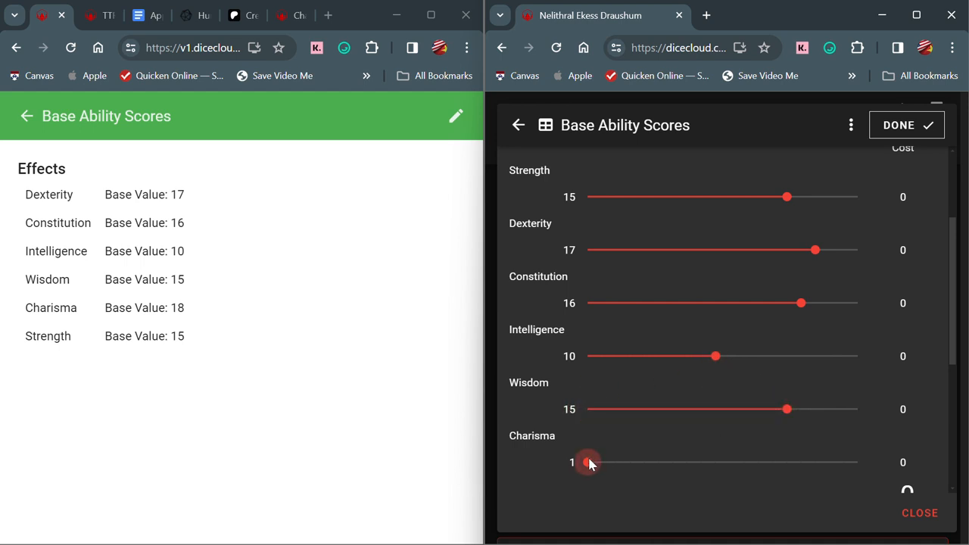
{"action": "left_click_drag", "start_coordinate": [588, 464], "coordinate": [826, 474]}
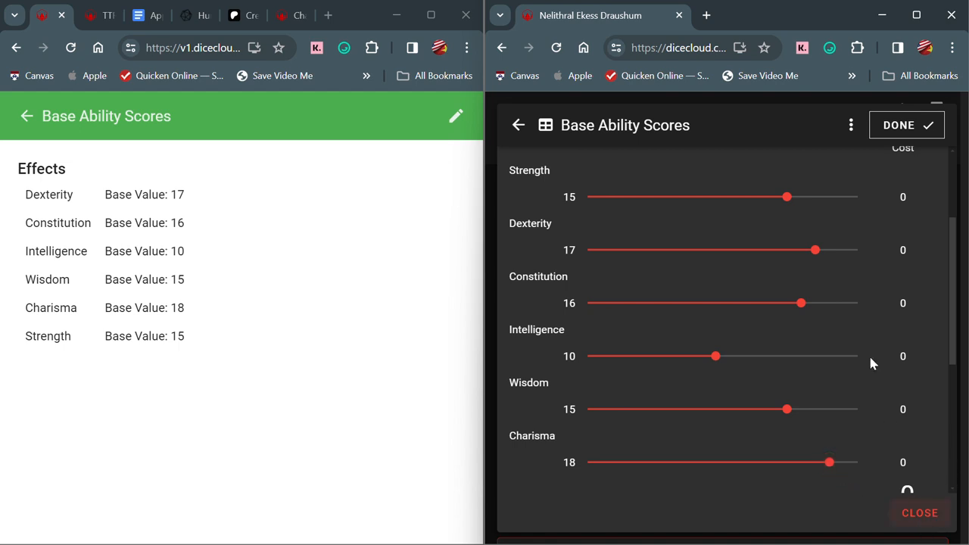
- Finish editing the base ability scores, close their dialog, maximize the version 2 window and dismiss the Base Ability Scores card
{"action": "scroll", "coordinate": [858, 332], "scroll_direction": "down", "scroll_amount": 4}
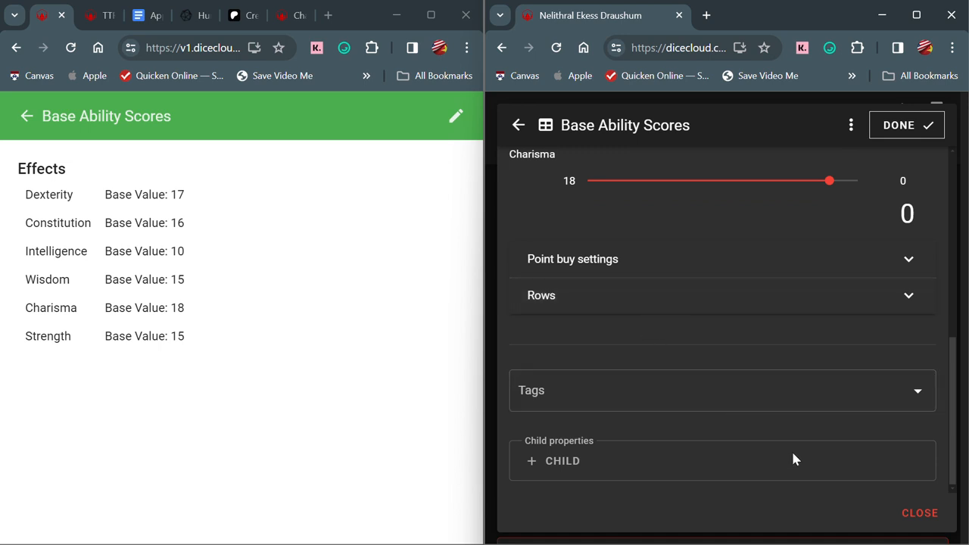
{"action": "scroll", "coordinate": [847, 363], "scroll_direction": "up", "scroll_amount": 5}
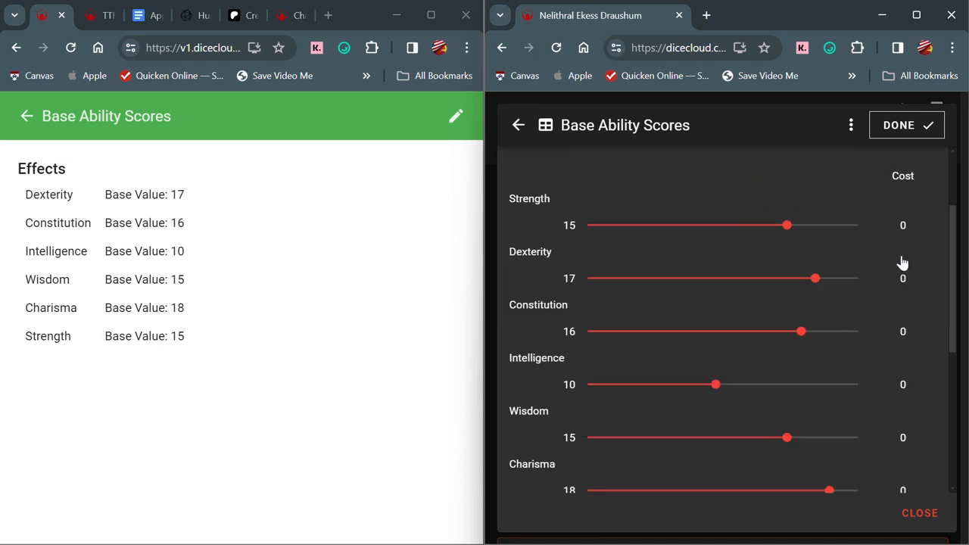
{"action": "left_click", "coordinate": [890, 134]}
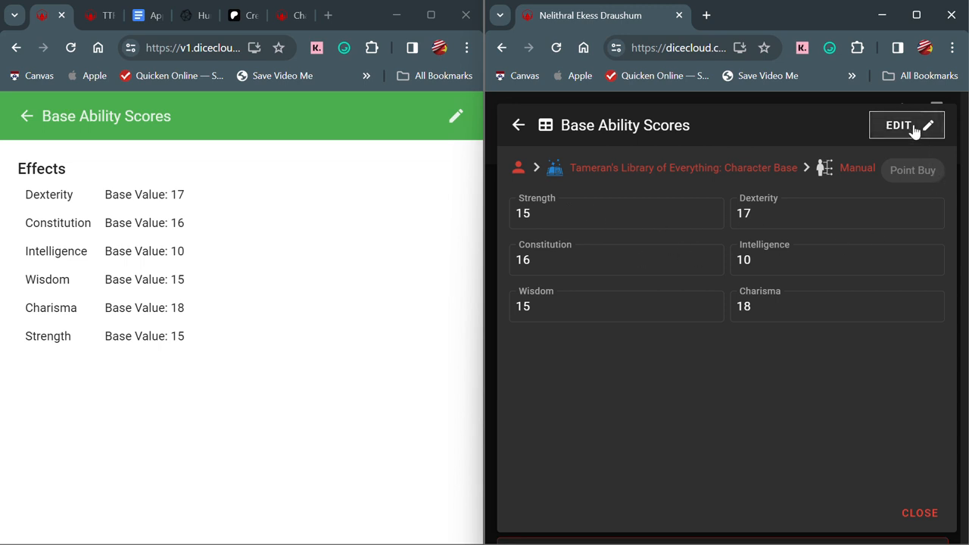
{"action": "left_click", "coordinate": [919, 514]}
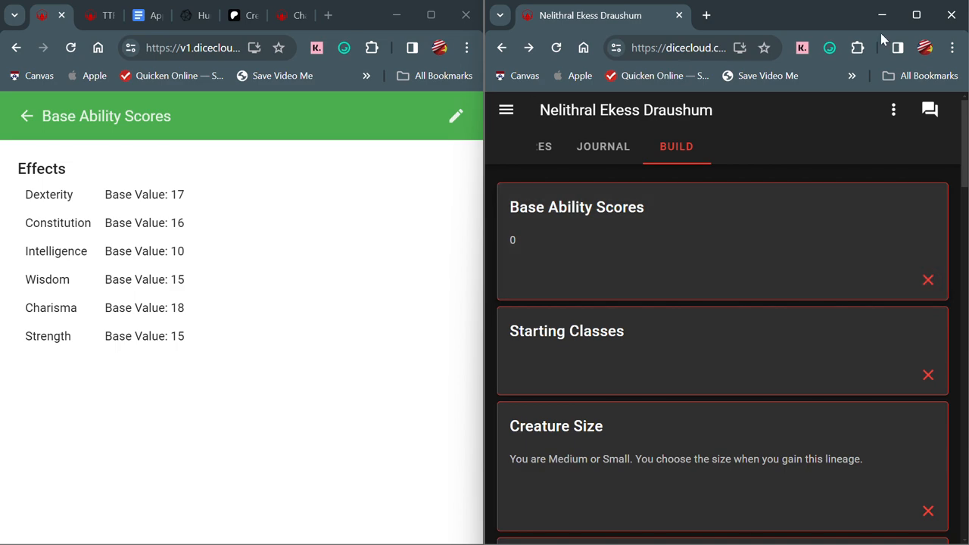
{"action": "left_click", "coordinate": [916, 15]}
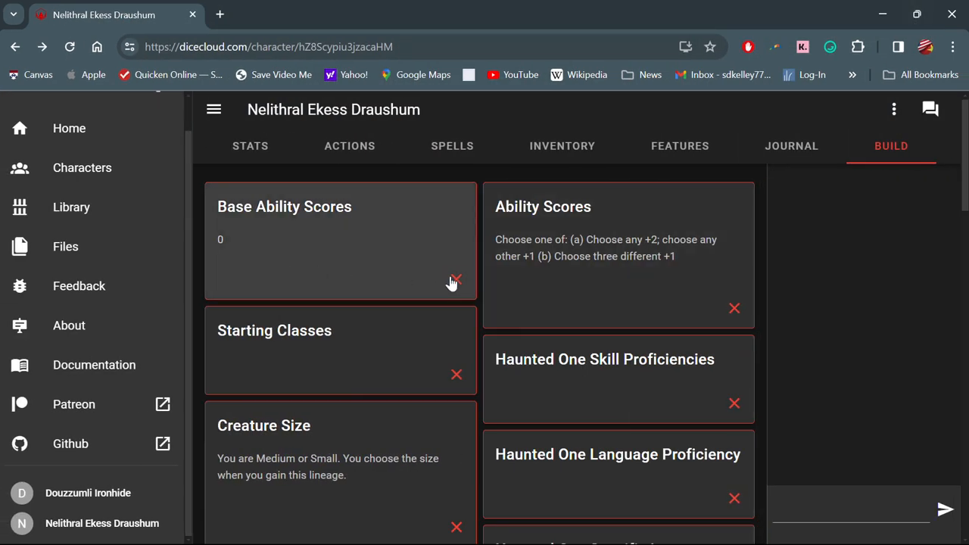
{"action": "left_click", "coordinate": [456, 282]}
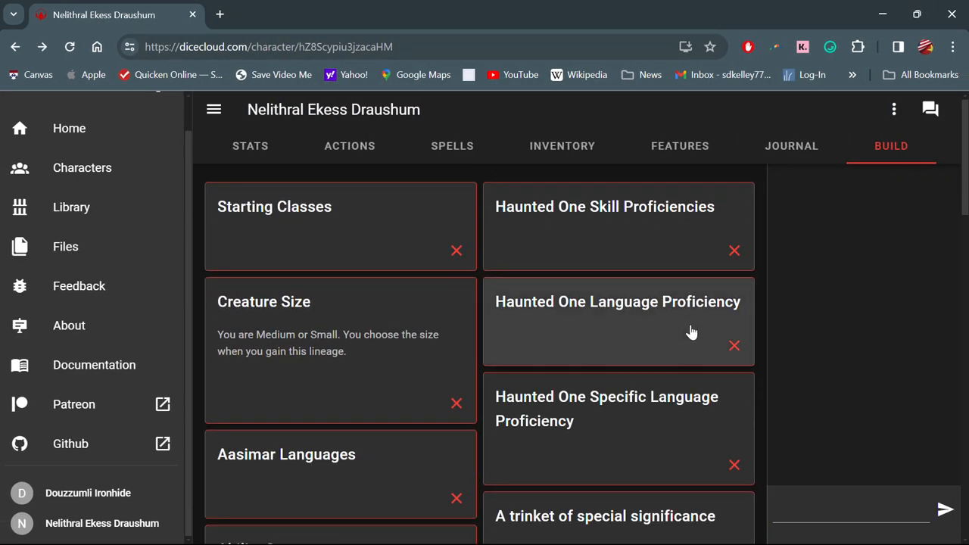
- Check the hidden properties of the Slots card and close their list without restoring any
{"action": "scroll", "coordinate": [690, 330], "scroll_direction": "down", "scroll_amount": 5}
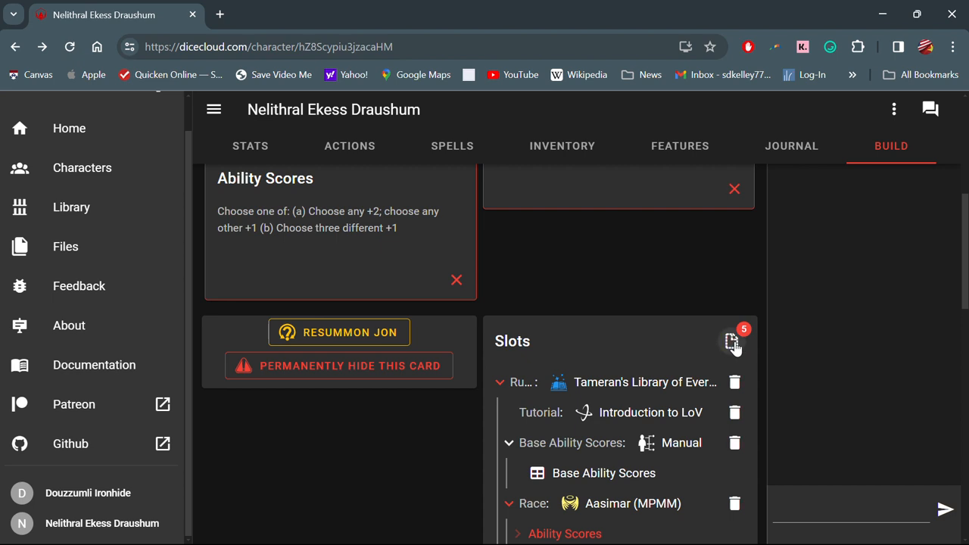
{"action": "left_click", "coordinate": [731, 342]}
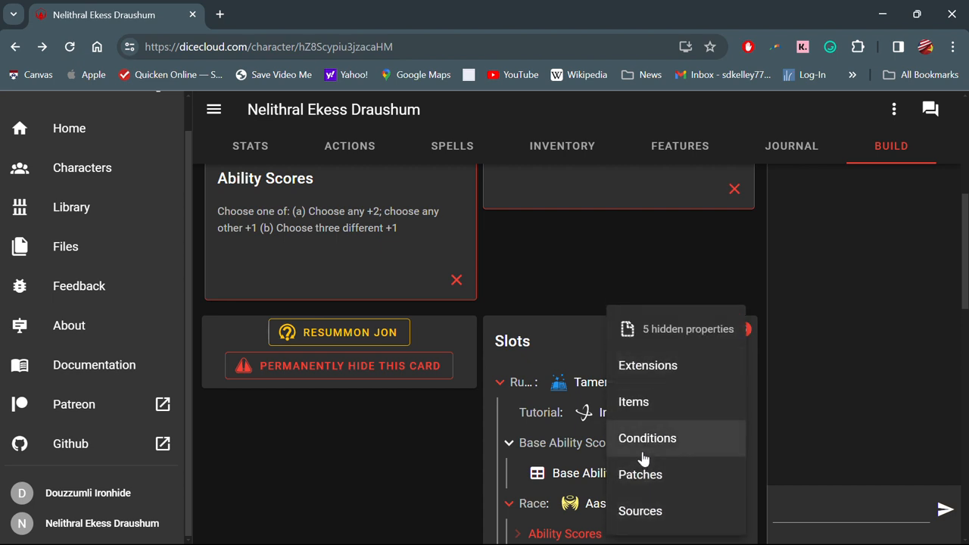
{"action": "scroll", "coordinate": [665, 286], "scroll_direction": "down", "scroll_amount": 2}
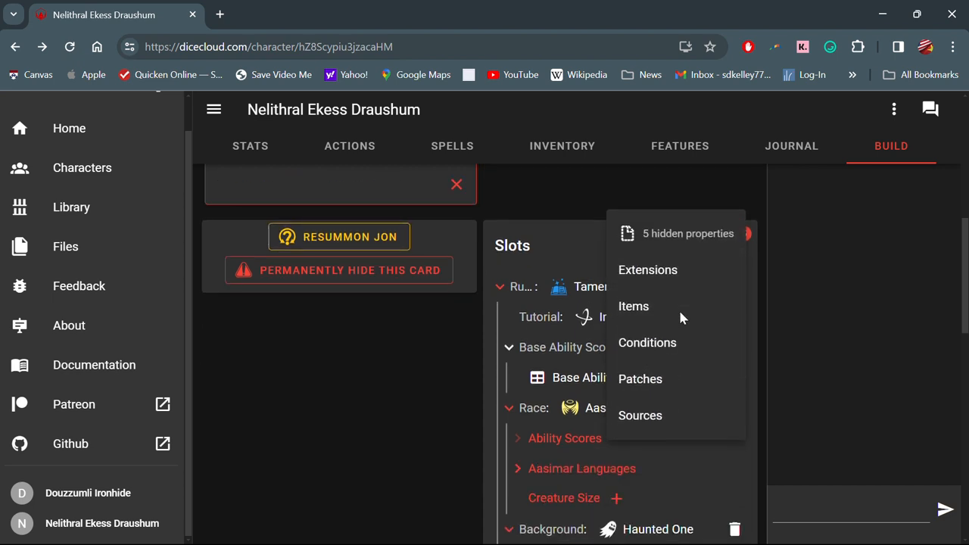
{"action": "left_click", "coordinate": [463, 438]}
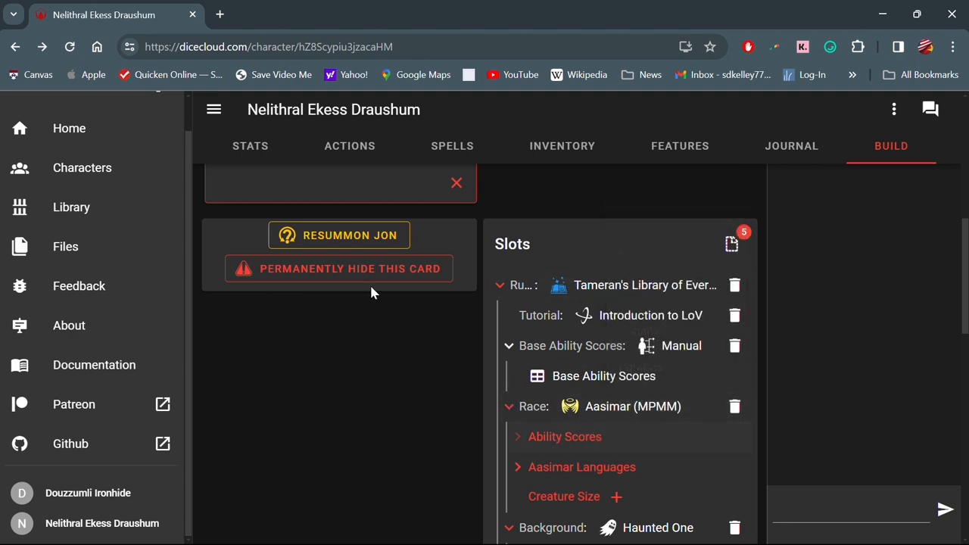
- Fill the Starting Classes slot with Hunter Level 1 and Sorcerer Level 1
{"action": "scroll", "coordinate": [357, 278], "scroll_direction": "up", "scroll_amount": 5}
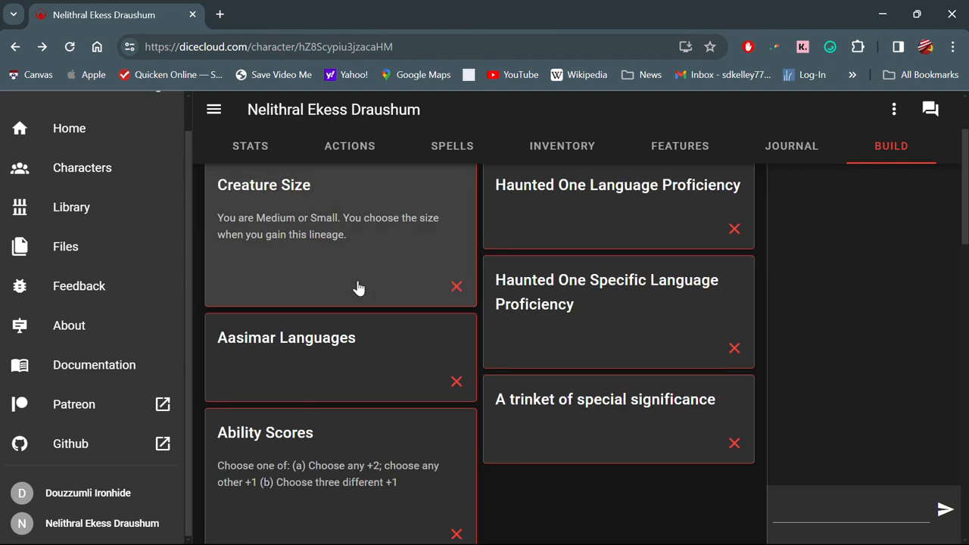
{"action": "scroll", "coordinate": [359, 288], "scroll_direction": "up", "scroll_amount": 2}
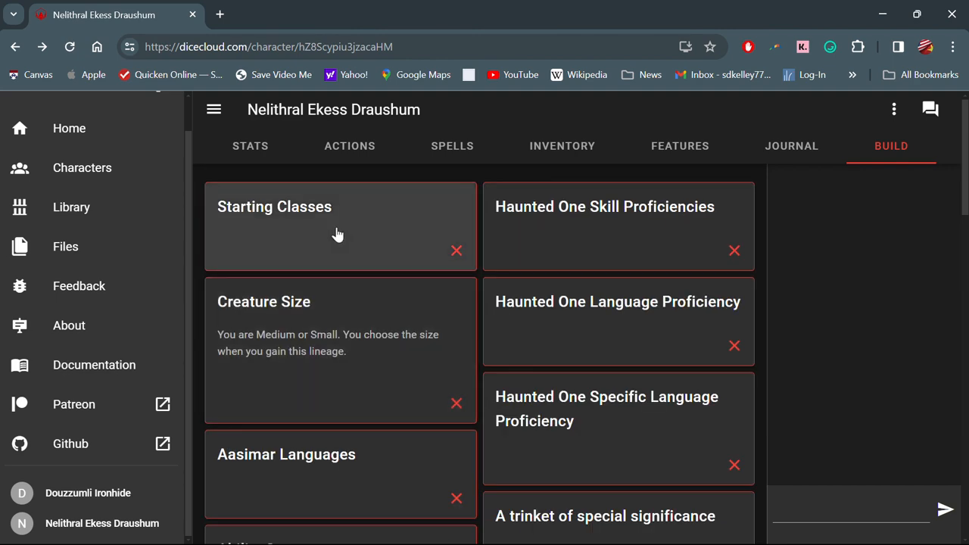
{"action": "left_click", "coordinate": [336, 235]}
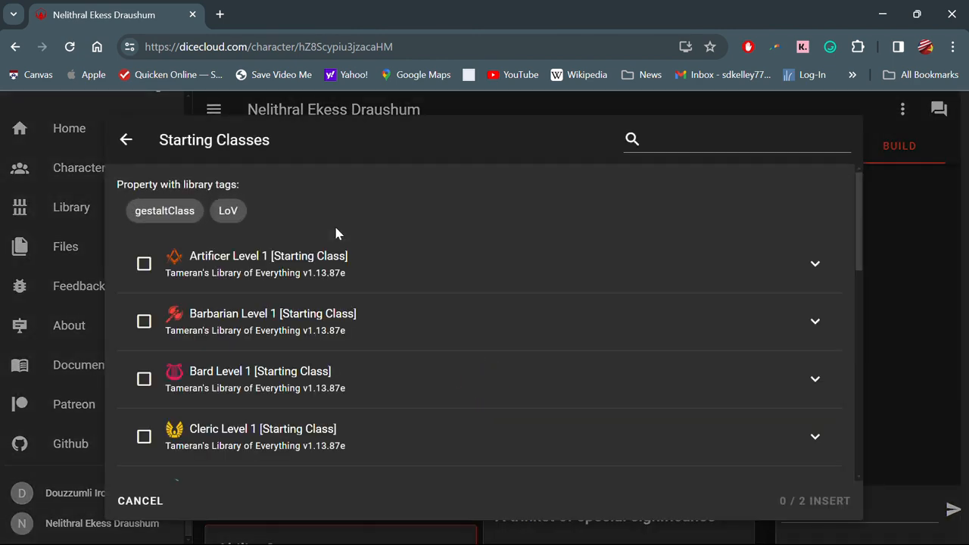
{"action": "scroll", "coordinate": [328, 363], "scroll_direction": "down", "scroll_amount": 4}
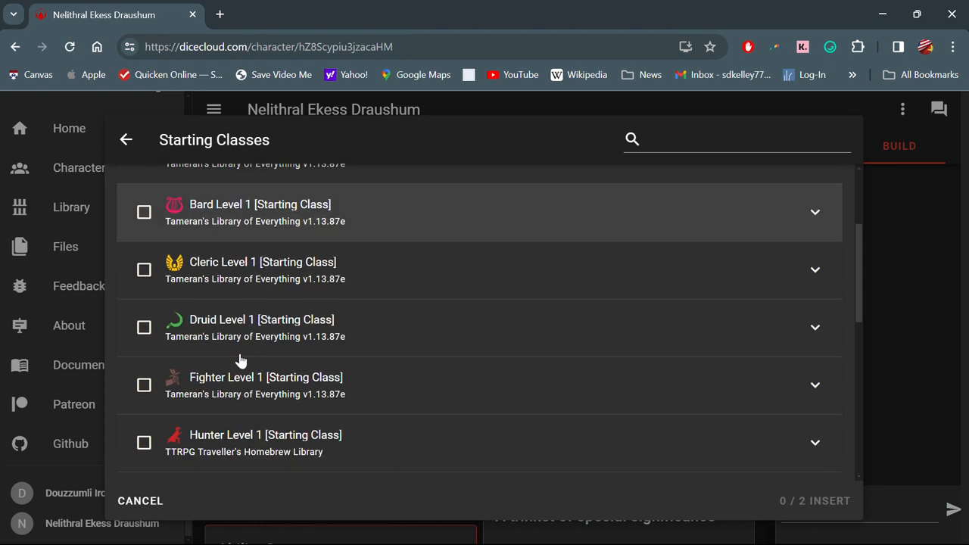
{"action": "scroll", "coordinate": [240, 360], "scroll_direction": "up", "scroll_amount": 5}
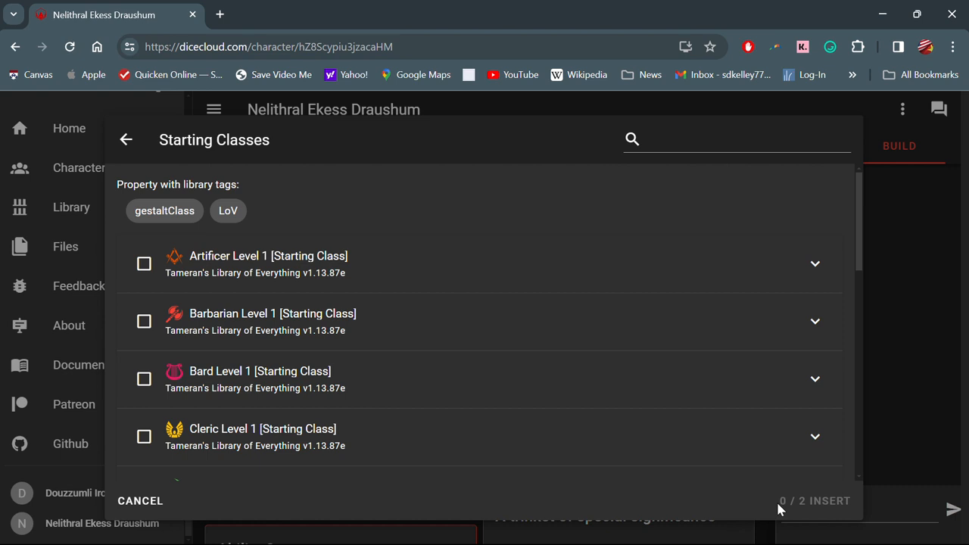
{"action": "scroll", "coordinate": [156, 355], "scroll_direction": "down", "scroll_amount": 3}
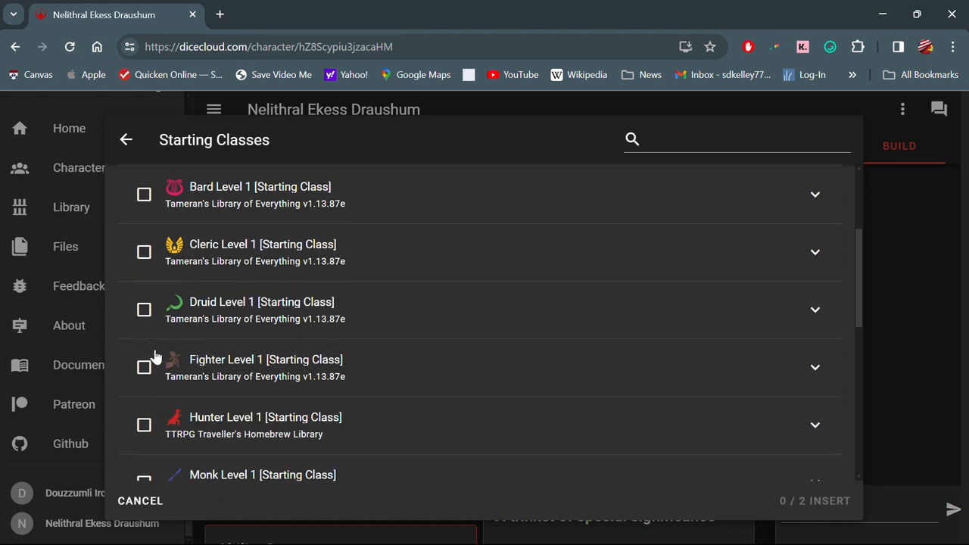
{"action": "scroll", "coordinate": [156, 355], "scroll_direction": "down", "scroll_amount": 1}
{"action": "left_click", "coordinate": [143, 345]}
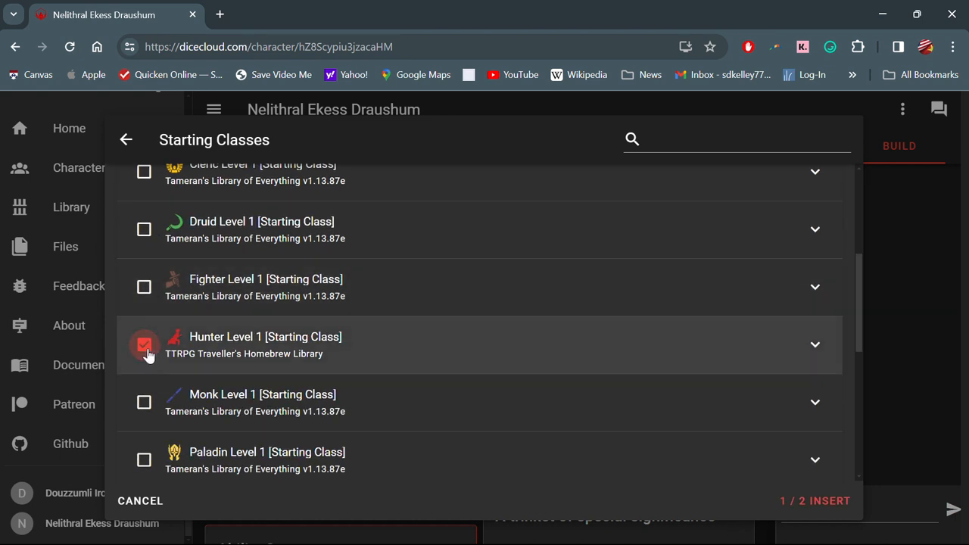
{"action": "scroll", "coordinate": [341, 404], "scroll_direction": "down", "scroll_amount": 2}
{"action": "scroll", "coordinate": [340, 404], "scroll_direction": "down", "scroll_amount": 4}
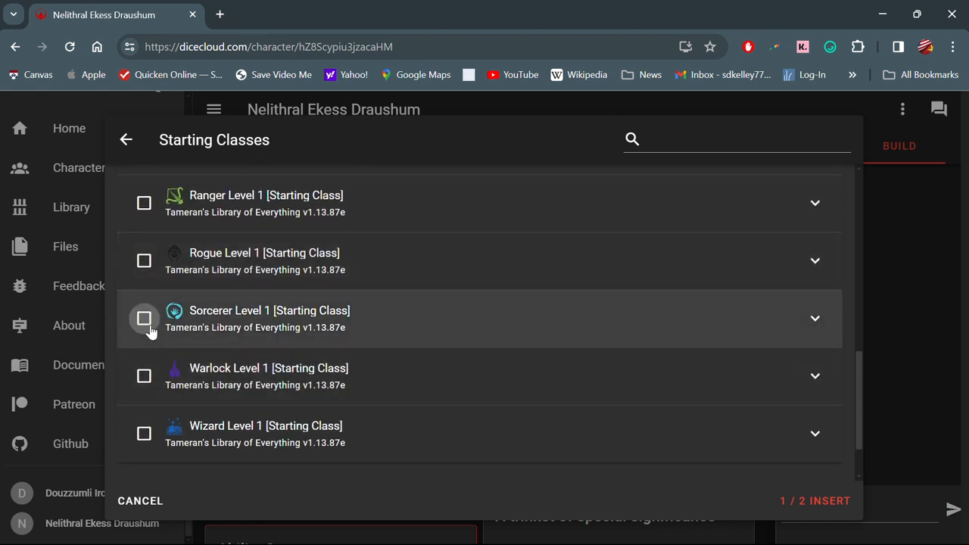
{"action": "left_click", "coordinate": [143, 318]}
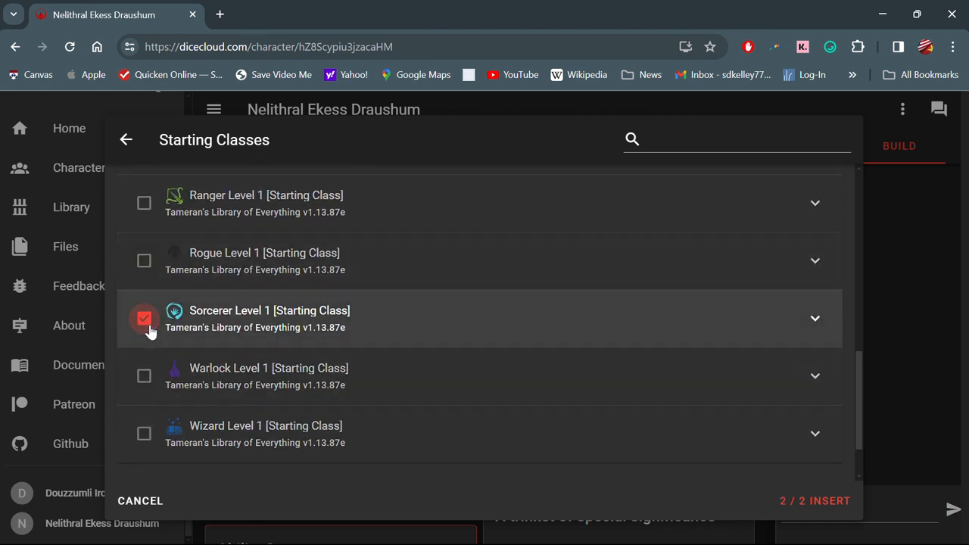
{"action": "left_click", "coordinate": [794, 503]}
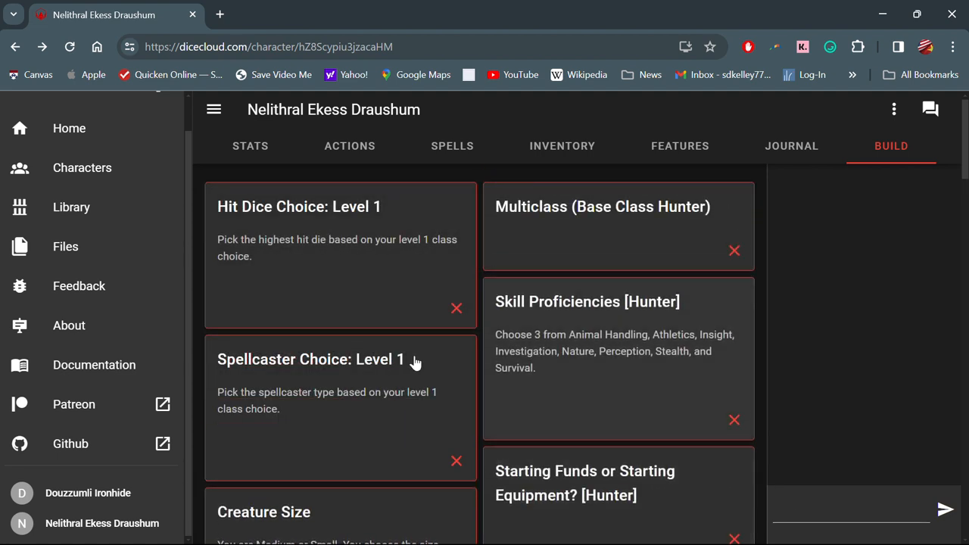
- Choose d10 Hit Dice for the level 1 hit dice and Fullcaster for the level 1 spellcaster choice
{"action": "left_click", "coordinate": [288, 249]}
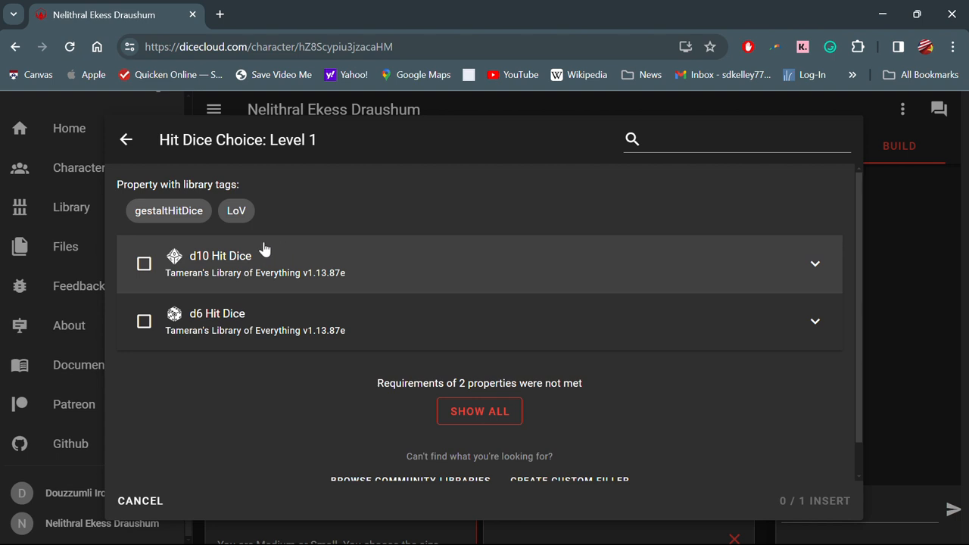
{"action": "left_click", "coordinate": [145, 265]}
{"action": "left_click", "coordinate": [830, 499]}
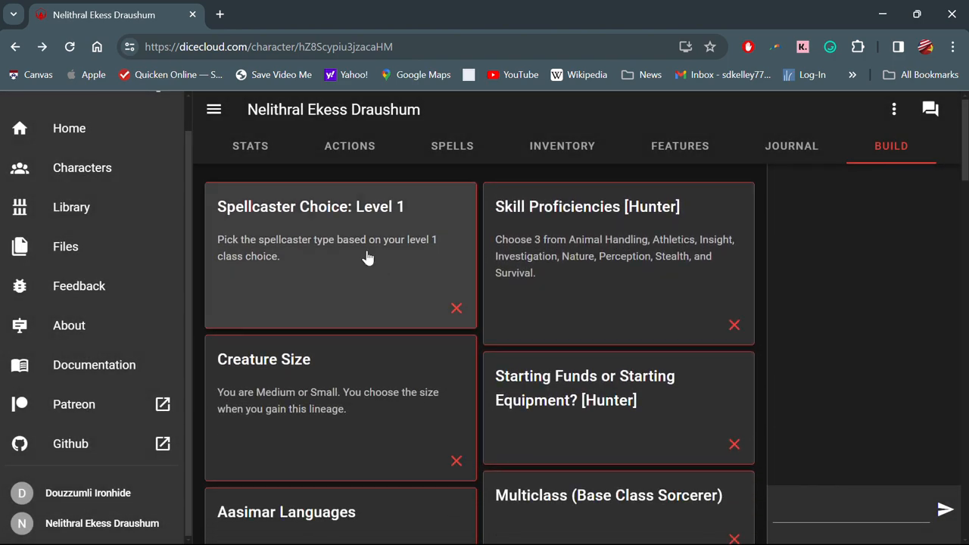
{"action": "left_click", "coordinate": [367, 259]}
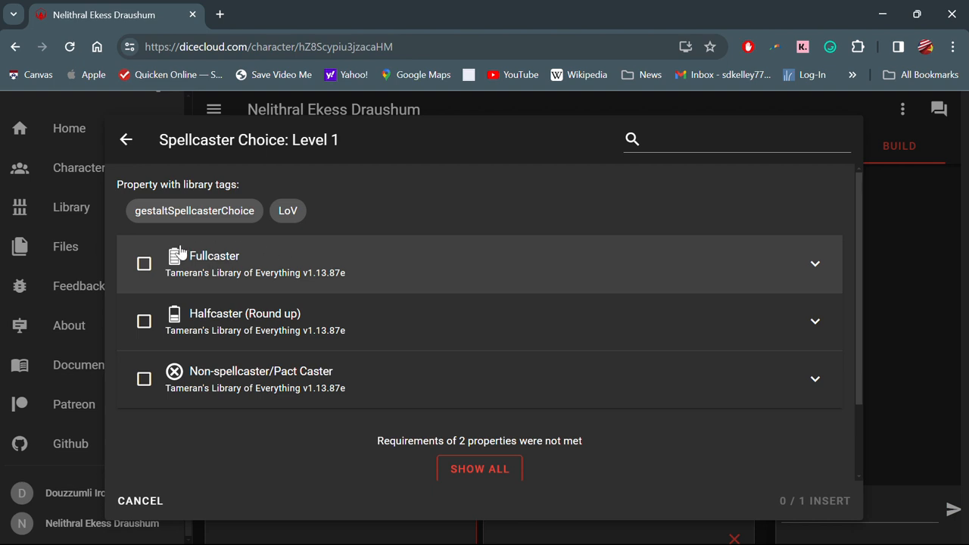
{"action": "left_click", "coordinate": [144, 265]}
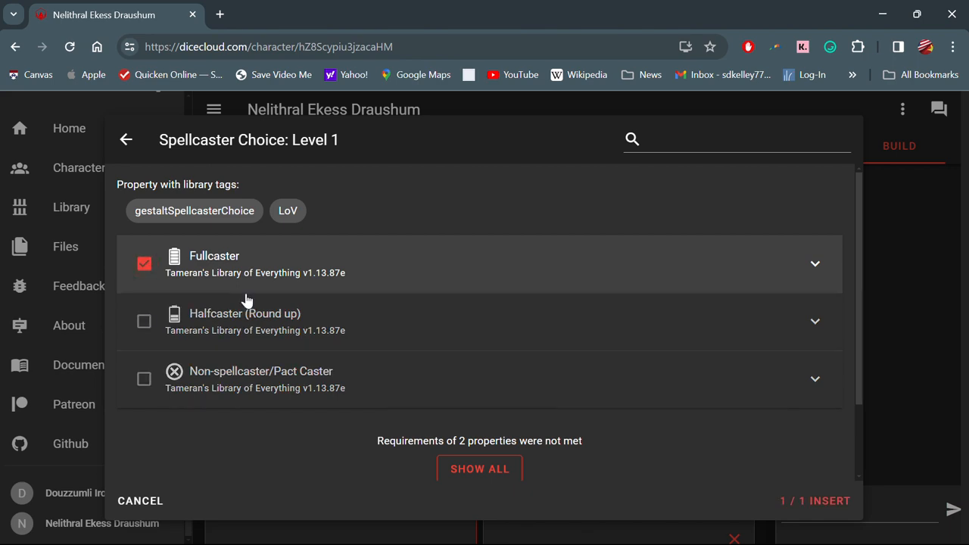
{"action": "left_click", "coordinate": [801, 499]}
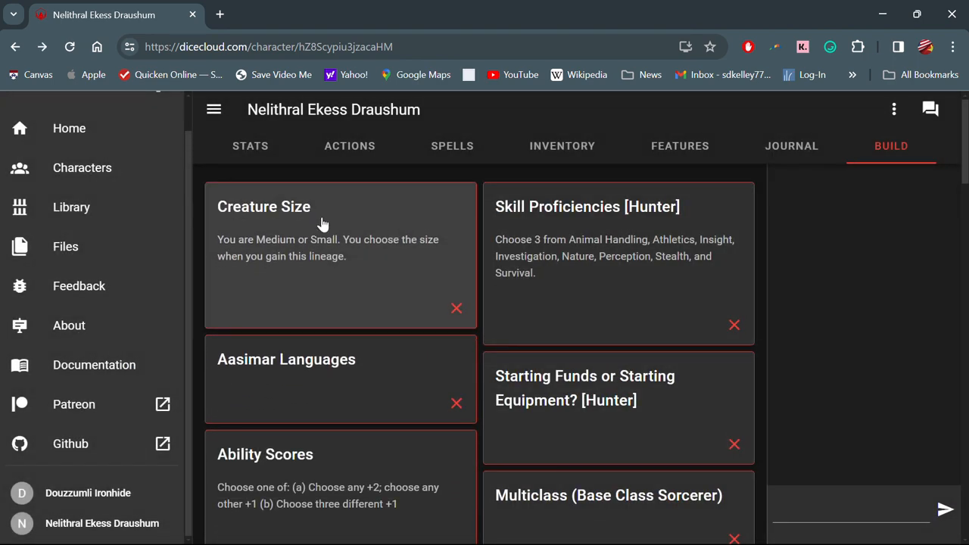
- Set the creature size to Medium
{"action": "left_click", "coordinate": [320, 218]}
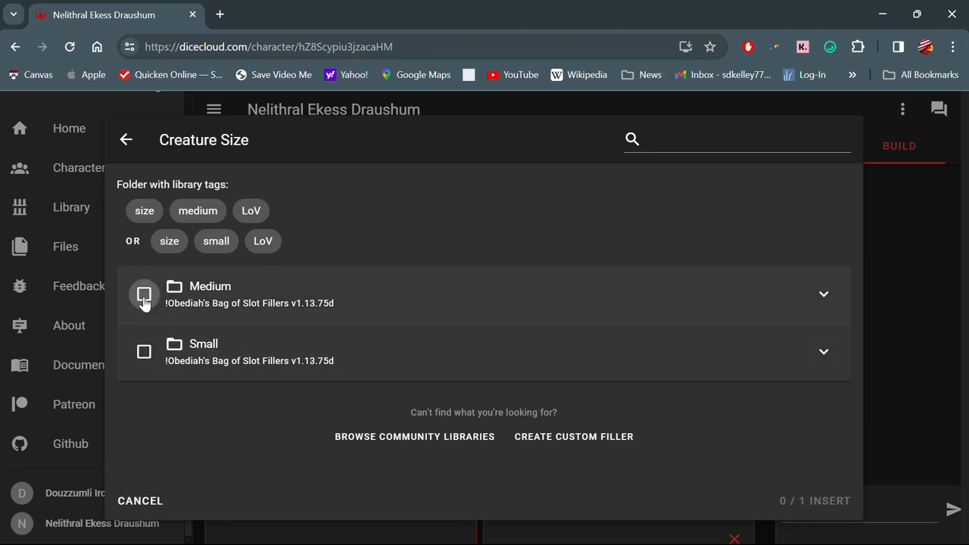
{"action": "left_click", "coordinate": [144, 294]}
{"action": "left_click", "coordinate": [812, 501]}
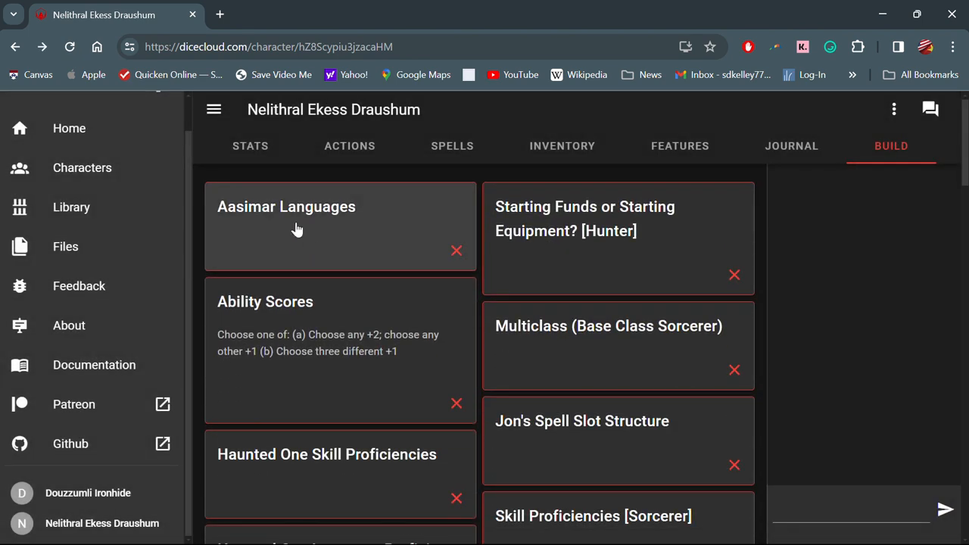
- Fill the Aasimar Languages slot with Celestial, consulting the Aasimar race details of the version 1 sheet side by side
{"action": "left_click", "coordinate": [295, 224]}
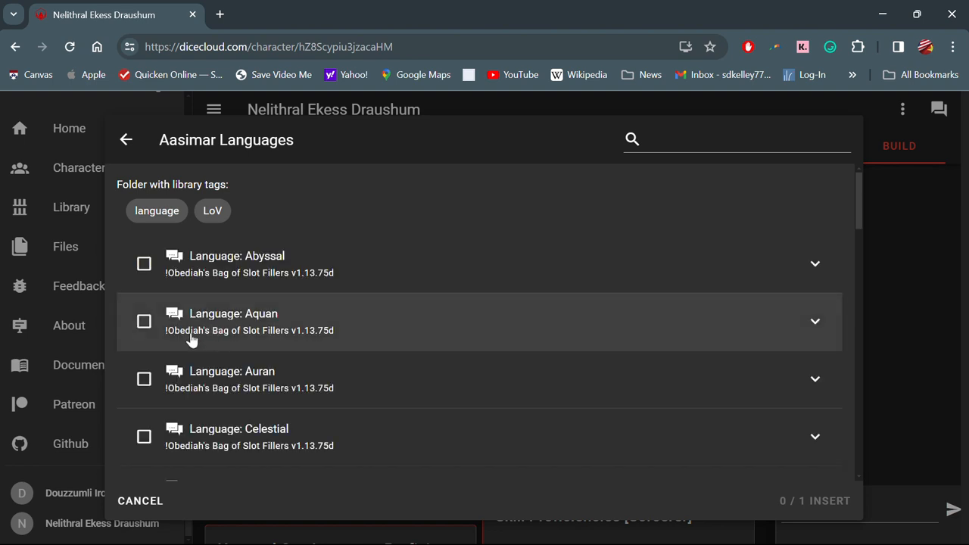
{"action": "scroll", "coordinate": [156, 375], "scroll_direction": "down", "scroll_amount": 1}
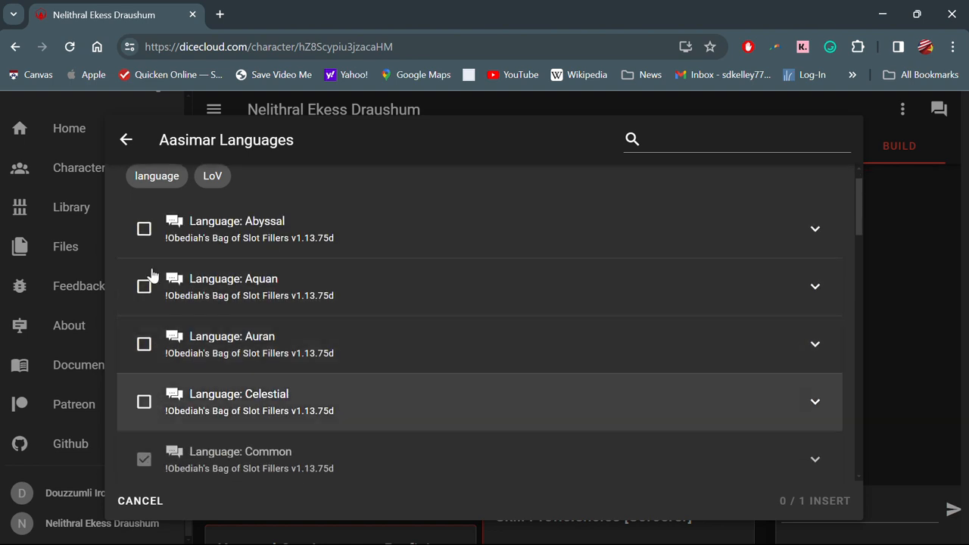
{"action": "mouse_move", "coordinate": [916, 13]}
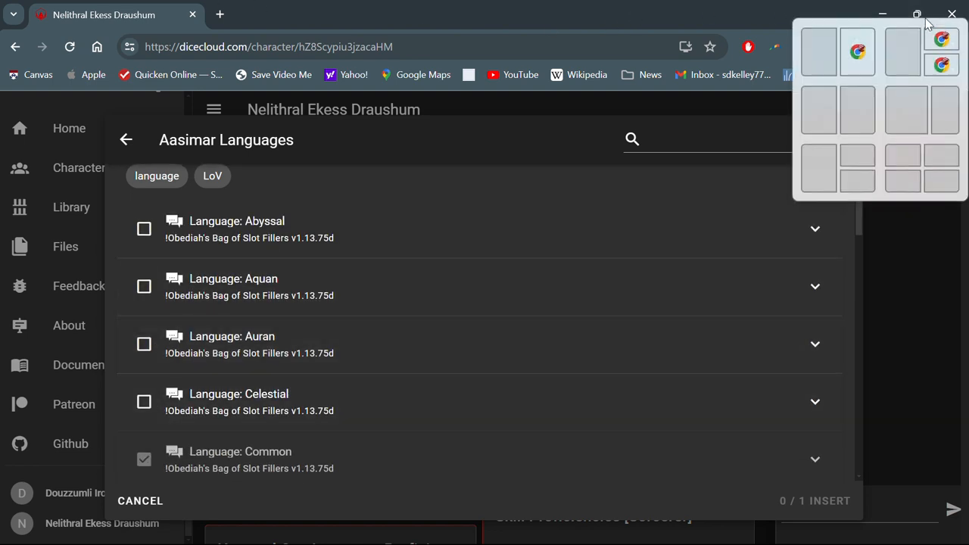
{"action": "left_click", "coordinate": [865, 96]}
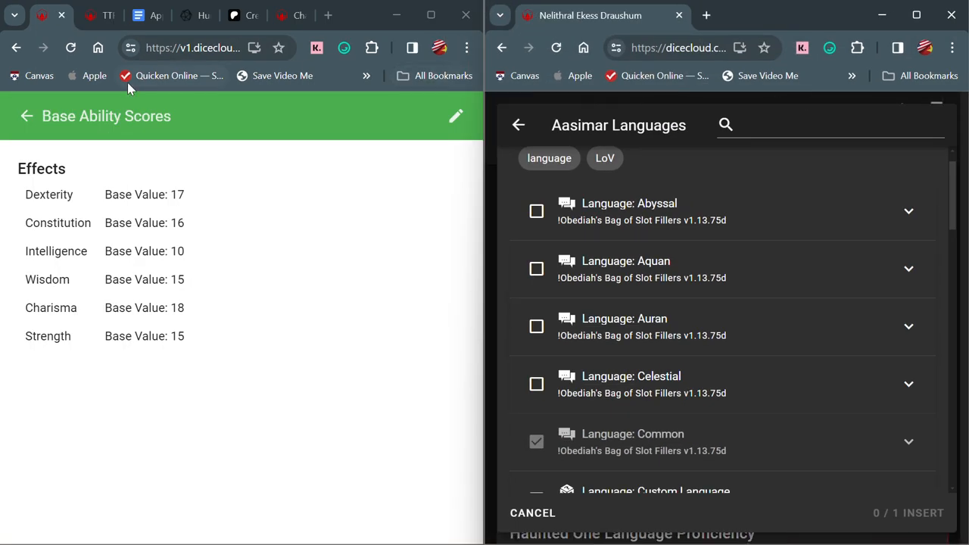
{"action": "left_click", "coordinate": [22, 119]}
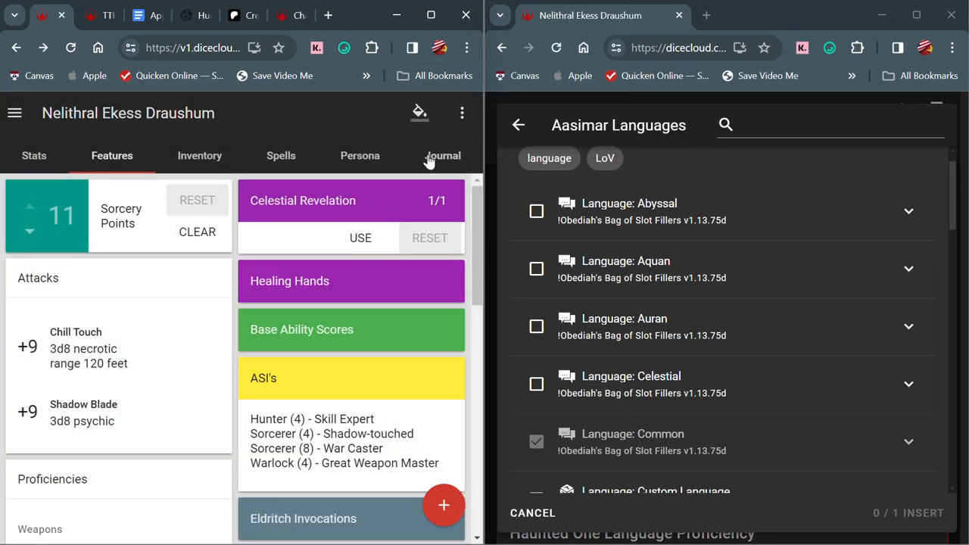
{"action": "left_click", "coordinate": [430, 156]}
{"action": "left_click", "coordinate": [278, 270]}
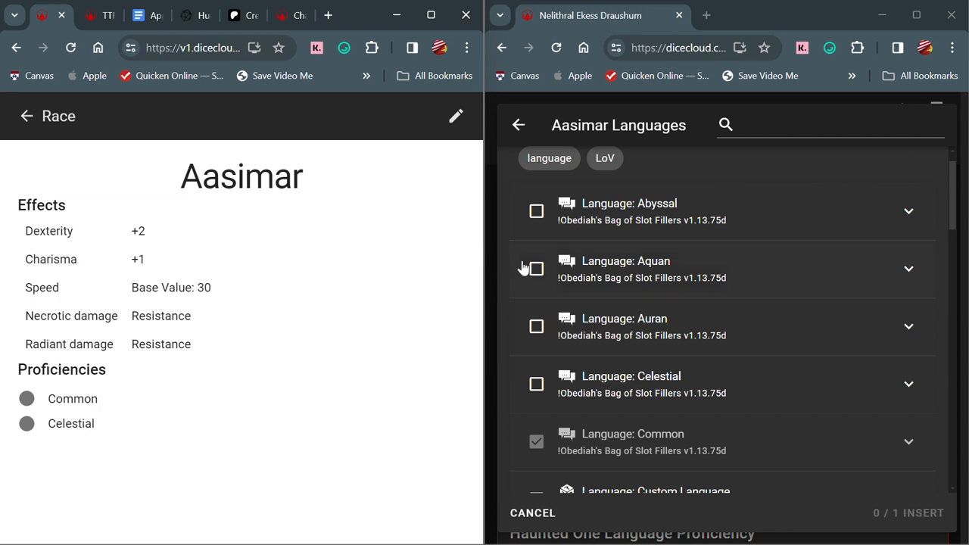
{"action": "left_click", "coordinate": [542, 396]}
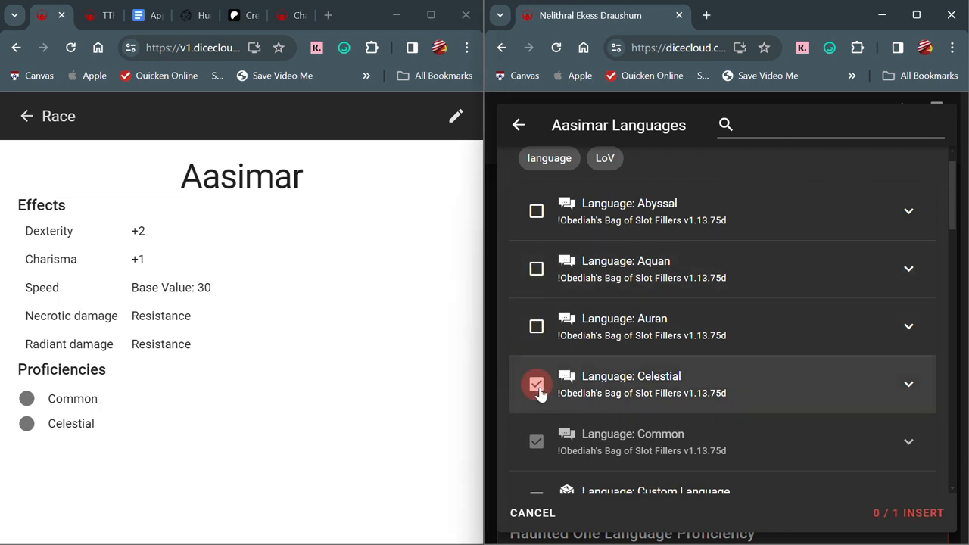
{"action": "left_click", "coordinate": [905, 513]}
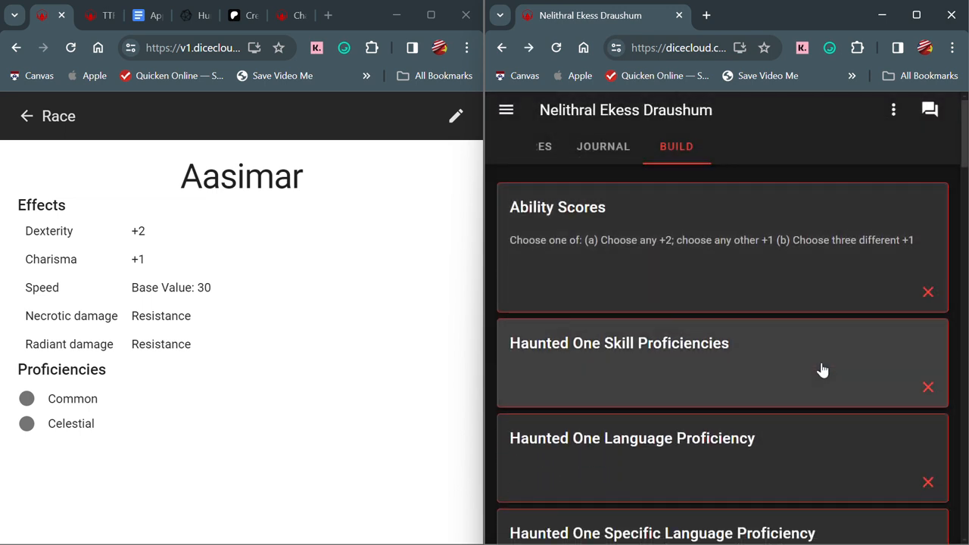
- Fill the racial Ability Scores slot with +1 Charisma and +2 Dexterity
{"action": "left_click", "coordinate": [737, 203]}
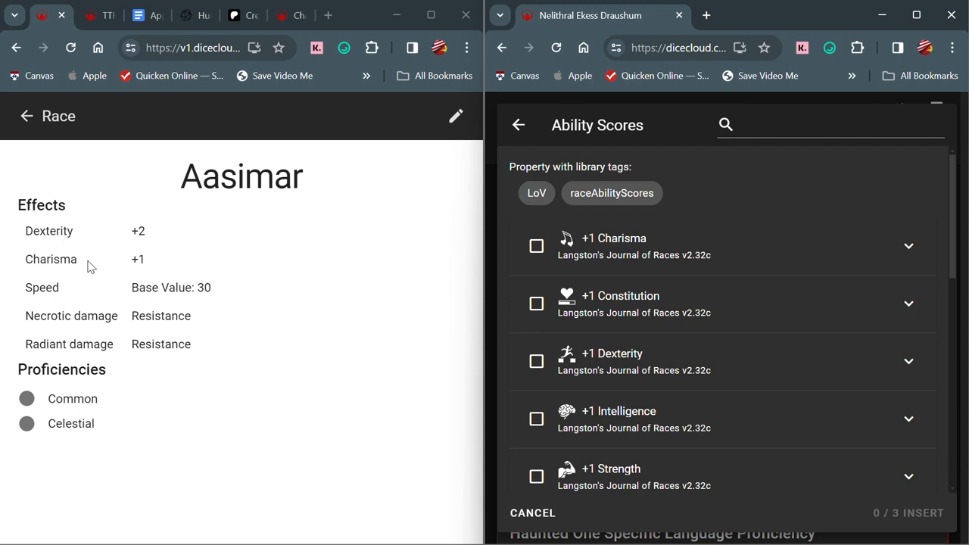
{"action": "left_click", "coordinate": [536, 246]}
{"action": "scroll", "coordinate": [601, 390], "scroll_direction": "down", "scroll_amount": 3}
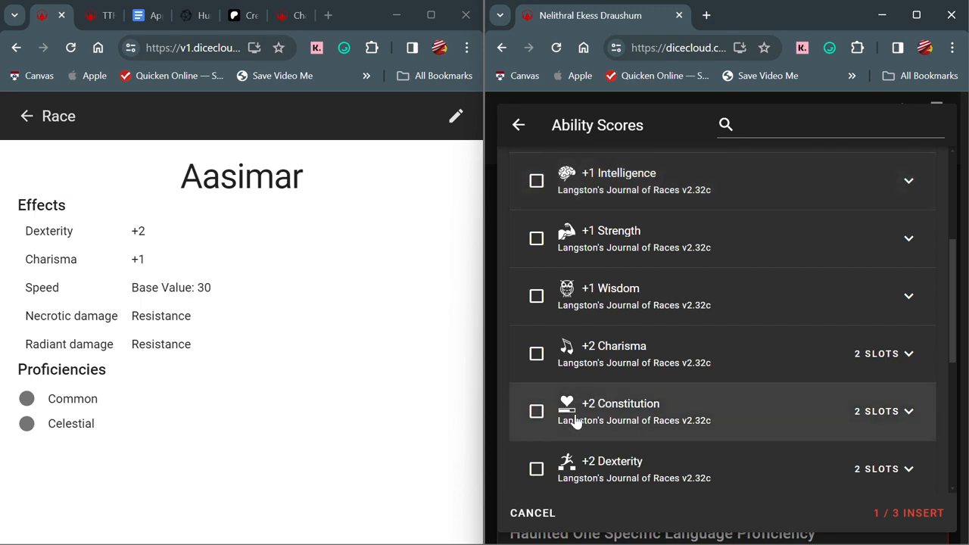
{"action": "left_click", "coordinate": [538, 470]}
{"action": "left_click", "coordinate": [939, 519]}
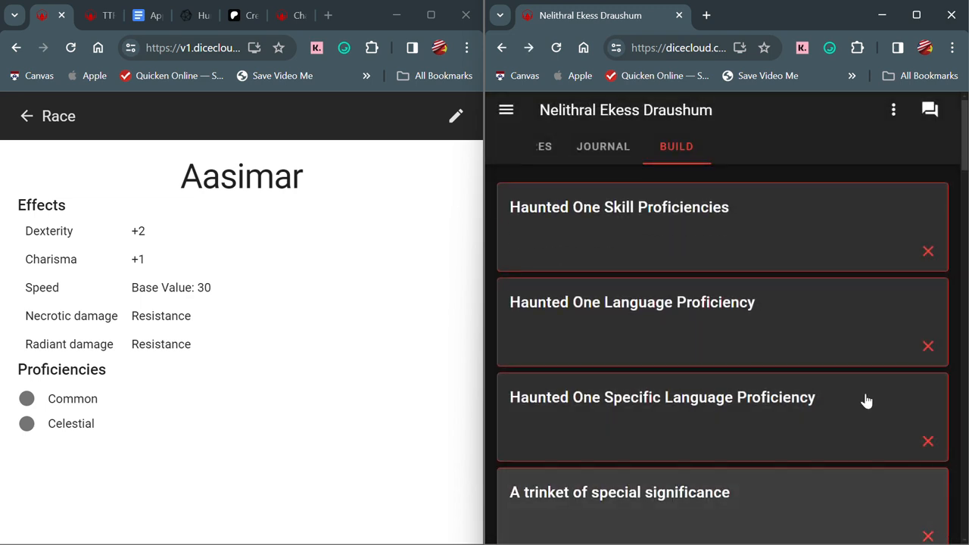
- Leave the race details in the version 1 sheet and display the proficiencies of its Haunted One background
{"action": "left_click", "coordinate": [22, 117]}
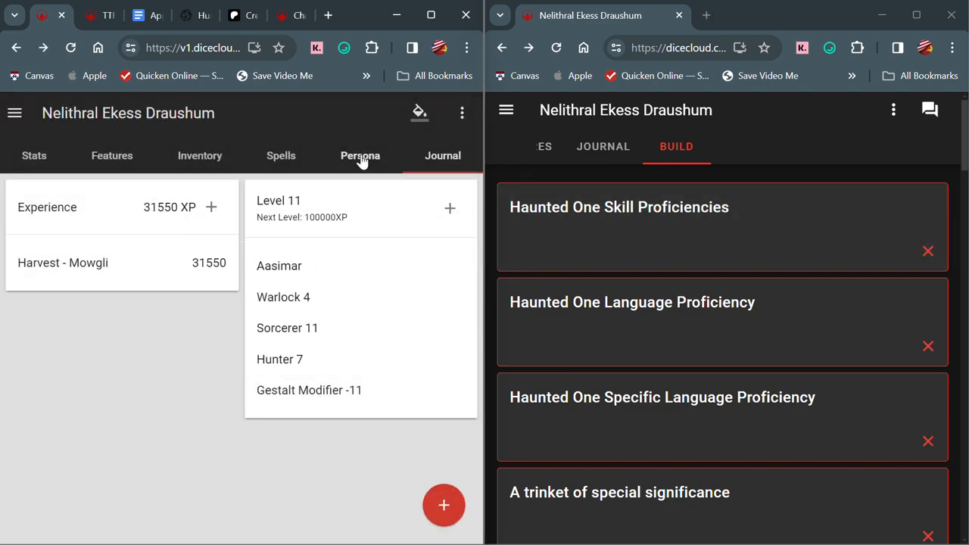
{"action": "left_click", "coordinate": [361, 157]}
{"action": "scroll", "coordinate": [342, 338], "scroll_direction": "down", "scroll_amount": 4}
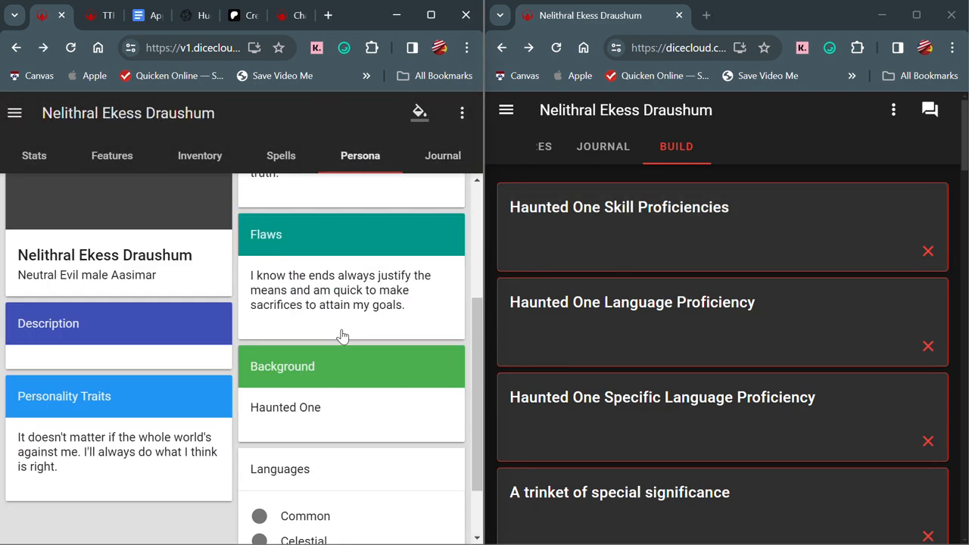
{"action": "left_click", "coordinate": [304, 296]}
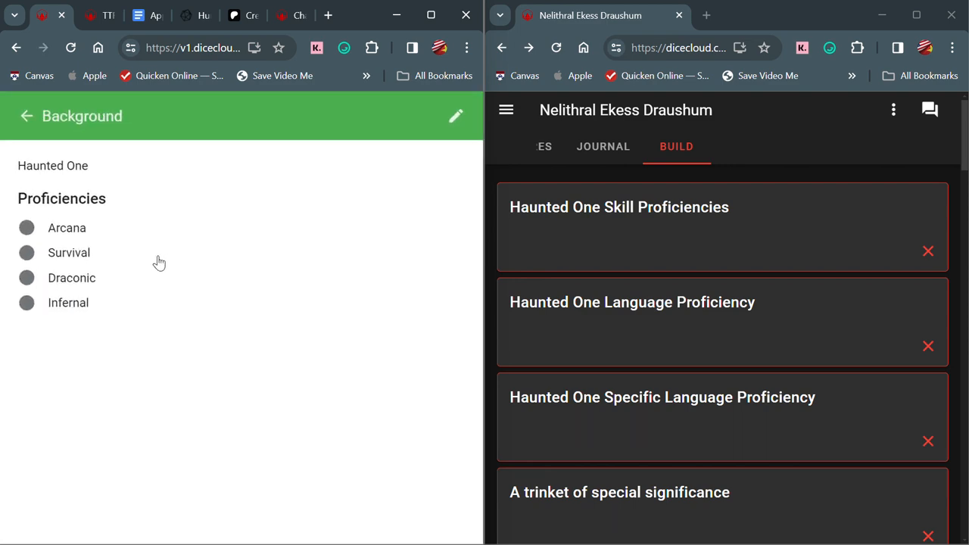
- Fill the Haunted One Skill Proficiencies slot with Arcana and Survival, both from !Obediah's Bag of Slot Fillers v1.13.75d
{"action": "left_click", "coordinate": [660, 248]}
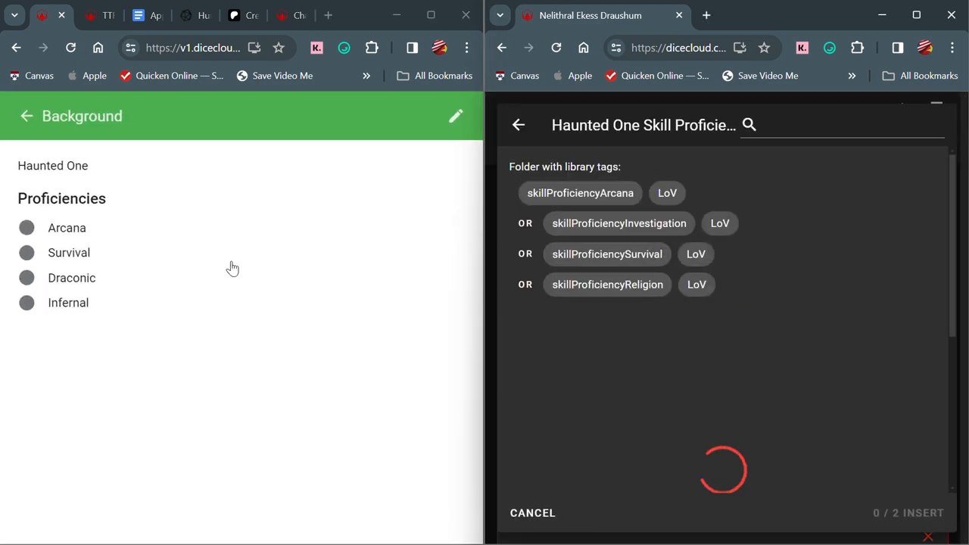
{"action": "scroll", "coordinate": [592, 393], "scroll_direction": "down", "scroll_amount": 1}
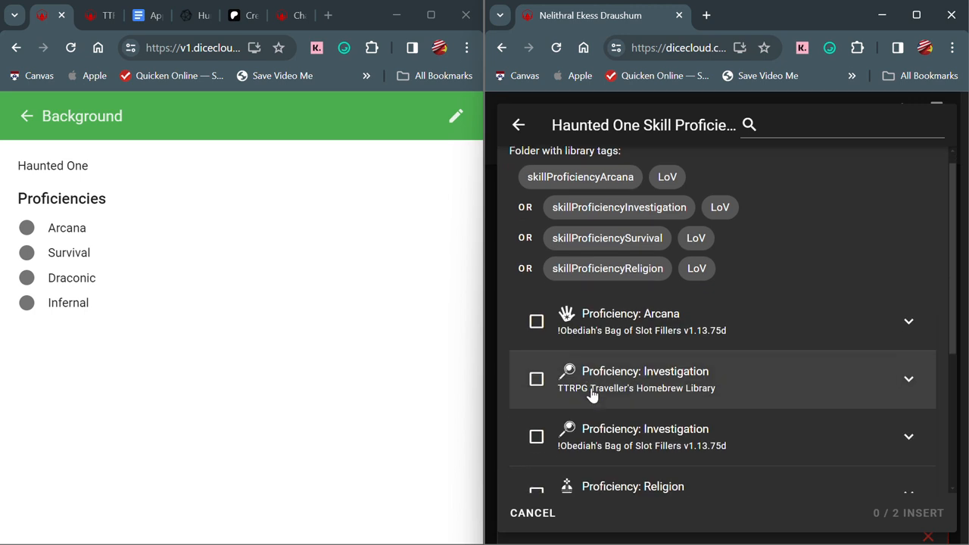
{"action": "left_click", "coordinate": [536, 312]}
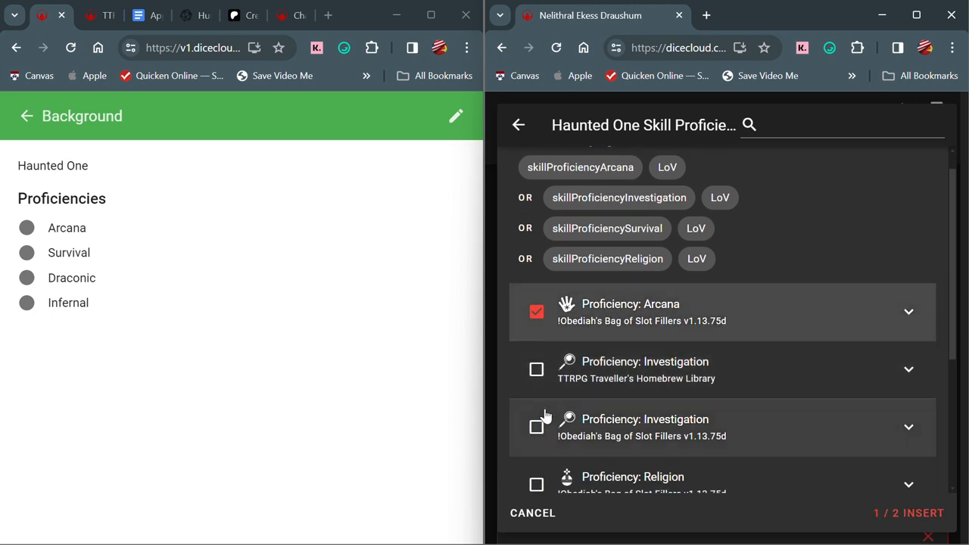
{"action": "scroll", "coordinate": [539, 418], "scroll_direction": "down", "scroll_amount": 2}
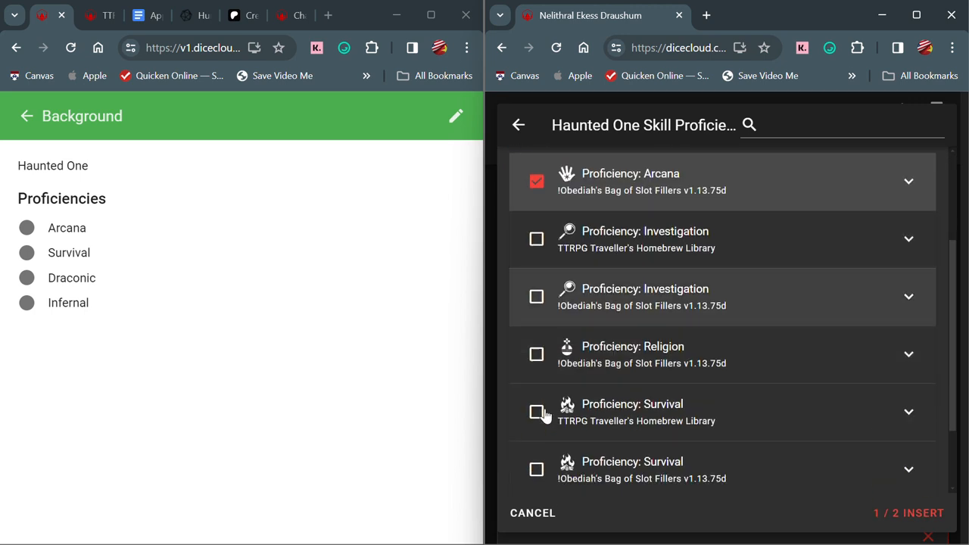
{"action": "left_click", "coordinate": [534, 470]}
{"action": "left_click", "coordinate": [533, 471]}
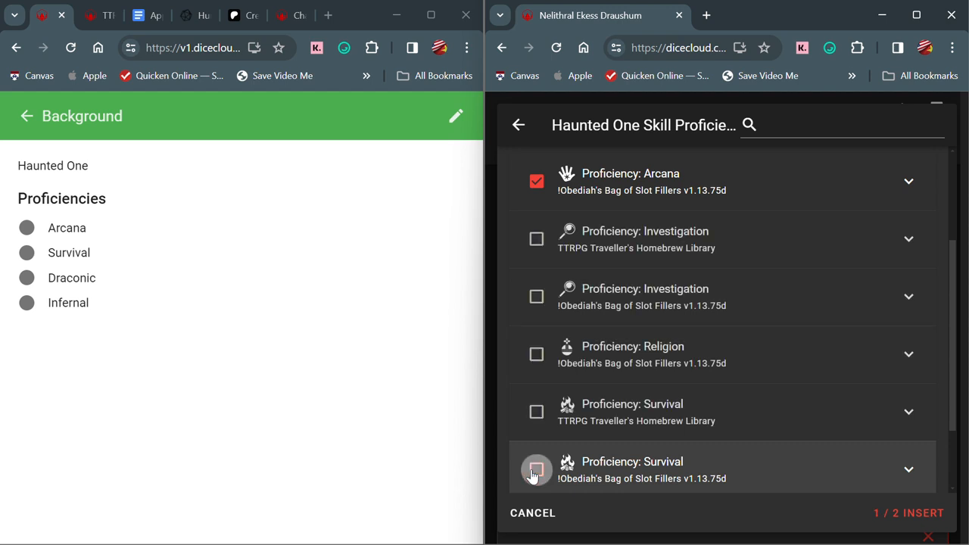
{"action": "left_click", "coordinate": [534, 414]}
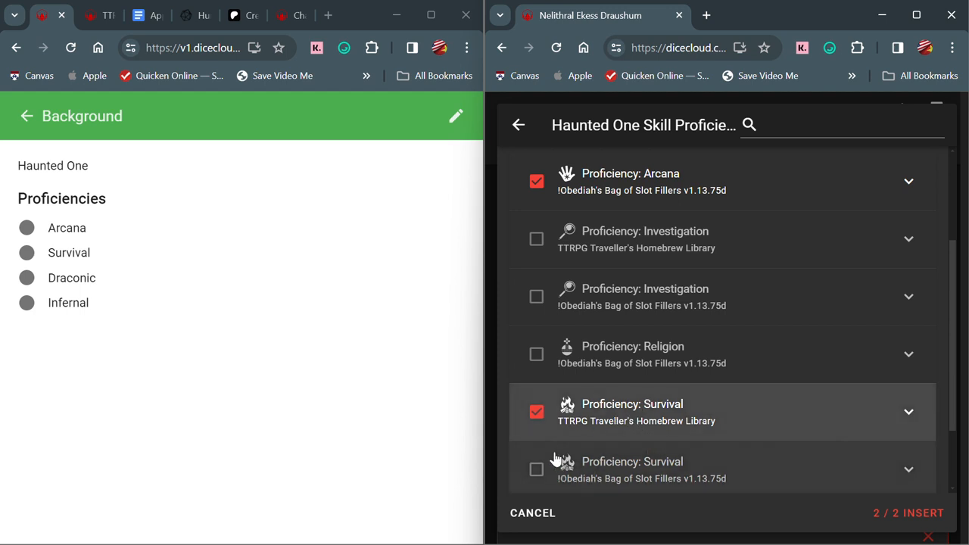
{"action": "left_click", "coordinate": [536, 414]}
{"action": "left_click", "coordinate": [537, 468]}
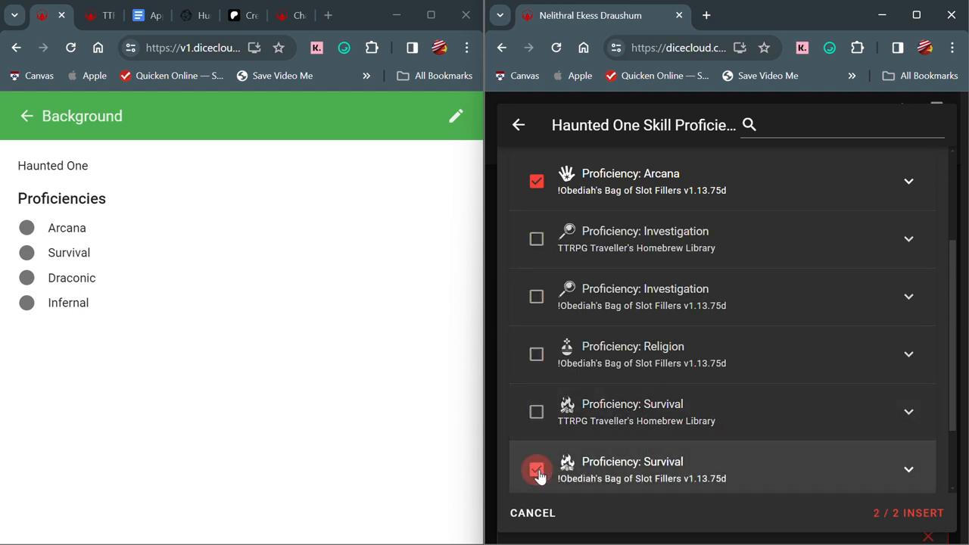
{"action": "left_click", "coordinate": [913, 525]}
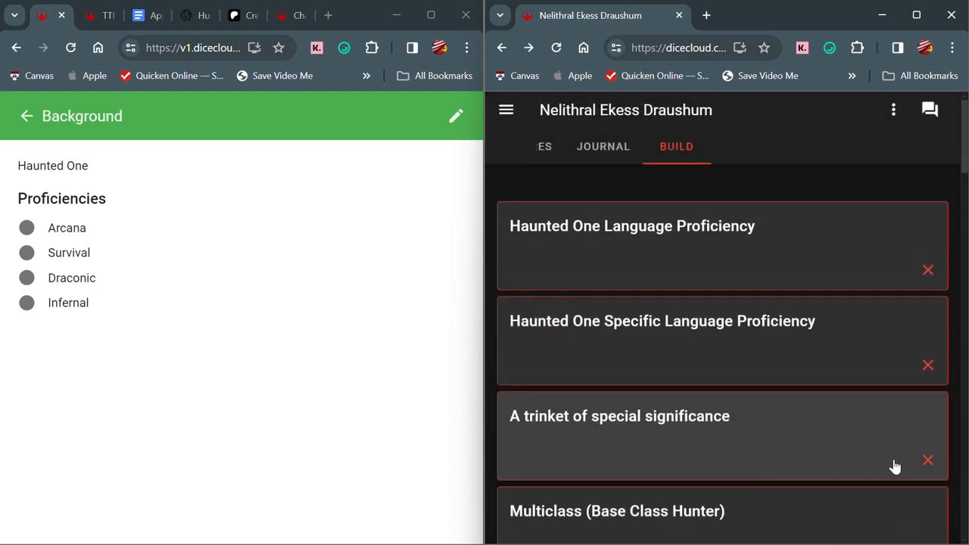
- Fill the Haunted One Language Proficiency slot with Draconic
{"action": "left_click", "coordinate": [645, 231]}
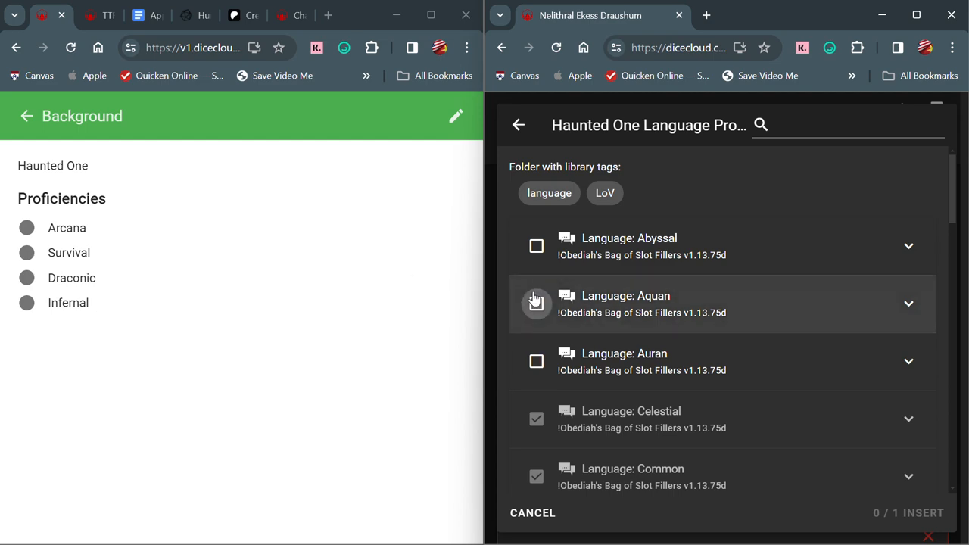
{"action": "scroll", "coordinate": [536, 303], "scroll_direction": "down", "scroll_amount": 4}
{"action": "scroll", "coordinate": [534, 356], "scroll_direction": "down", "scroll_amount": 1}
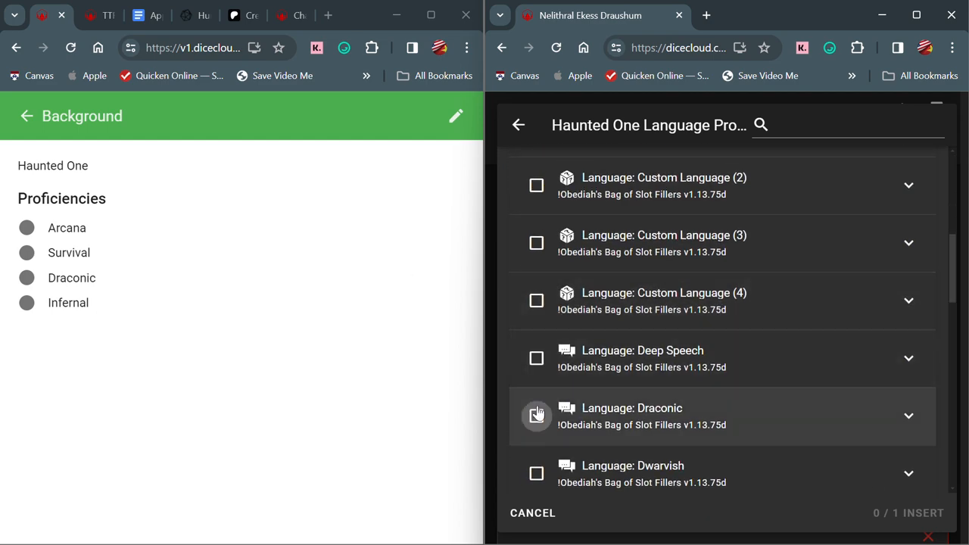
{"action": "left_click", "coordinate": [536, 414]}
{"action": "left_click", "coordinate": [914, 514]}
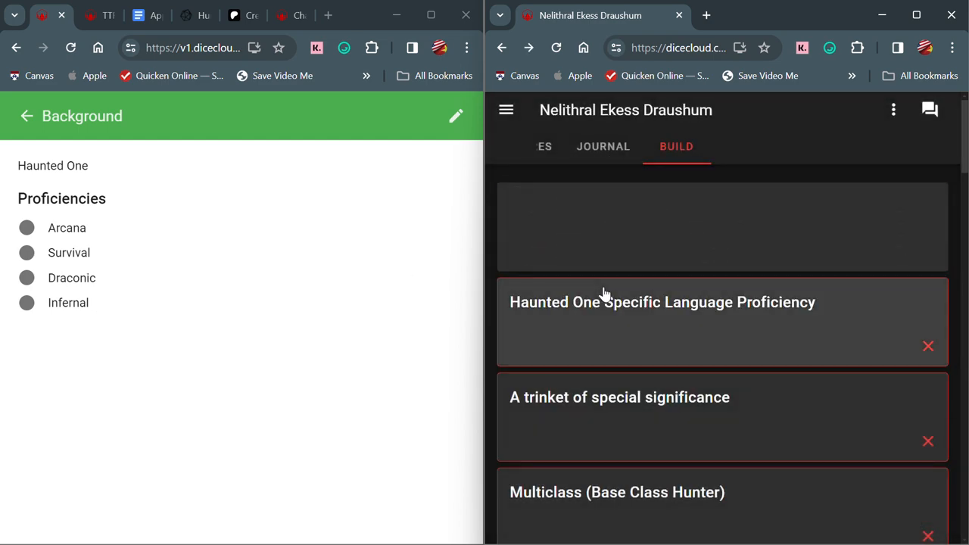
- Fill the Haunted One Specific Language Proficiency slot with Infernal
{"action": "left_click", "coordinate": [611, 250]}
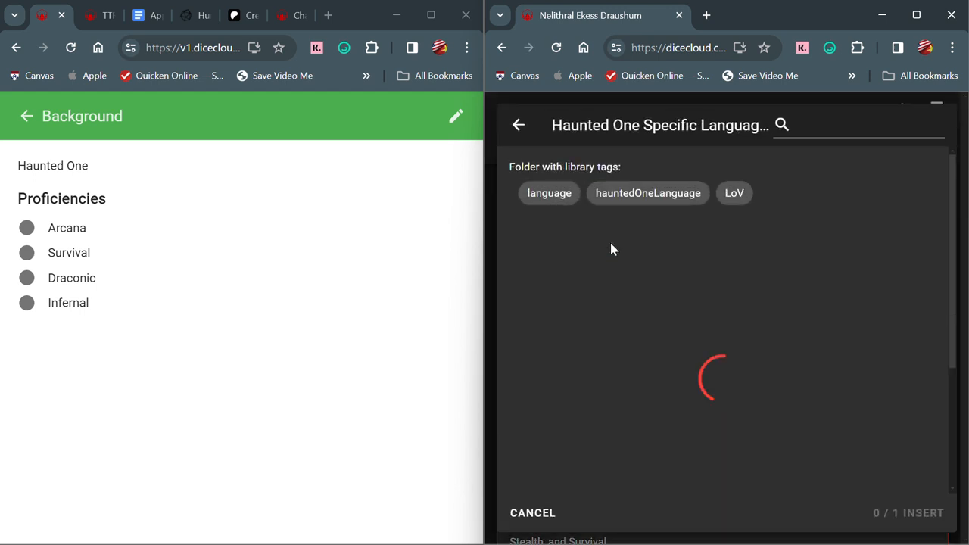
{"action": "scroll", "coordinate": [553, 424], "scroll_direction": "down", "scroll_amount": 1}
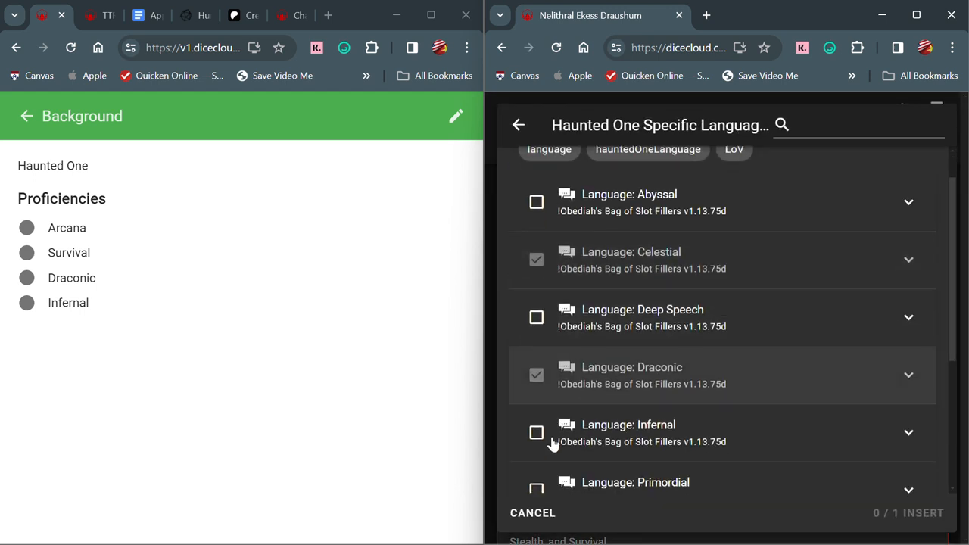
{"action": "left_click", "coordinate": [536, 432]}
{"action": "left_click", "coordinate": [886, 513]}
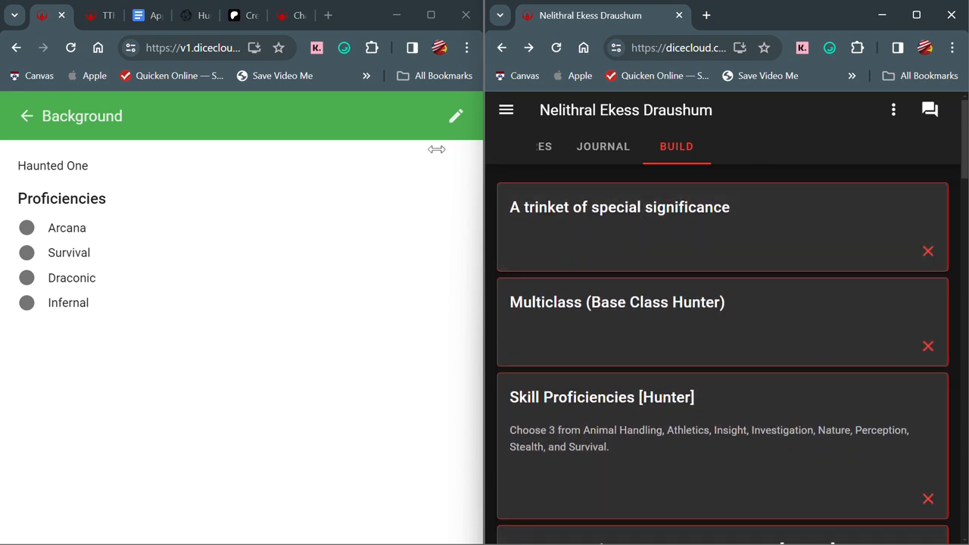
- Leave the background details in the version 1 sheet and display the description of the Trinket in its inventory
{"action": "left_click", "coordinate": [31, 116]}
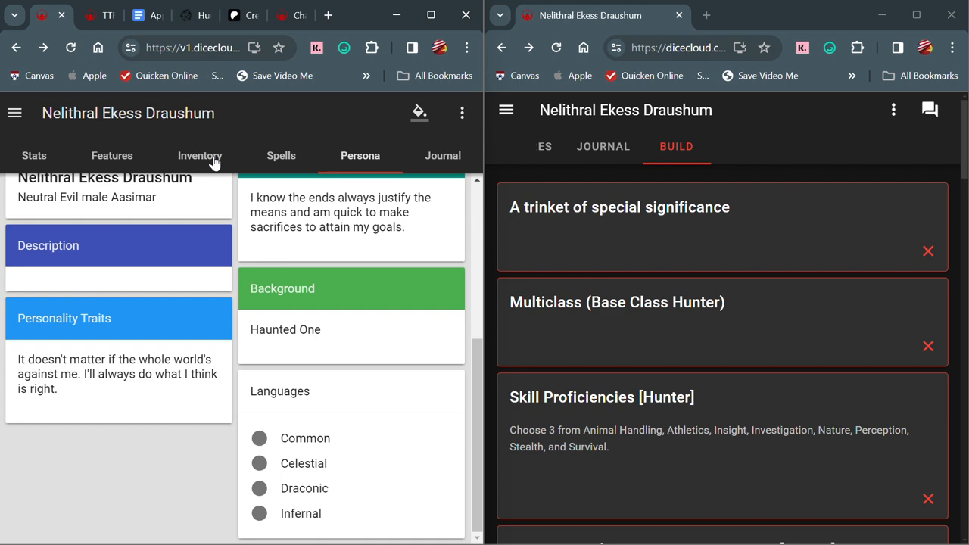
{"action": "left_click", "coordinate": [213, 161]}
{"action": "scroll", "coordinate": [280, 401], "scroll_direction": "down", "scroll_amount": 3}
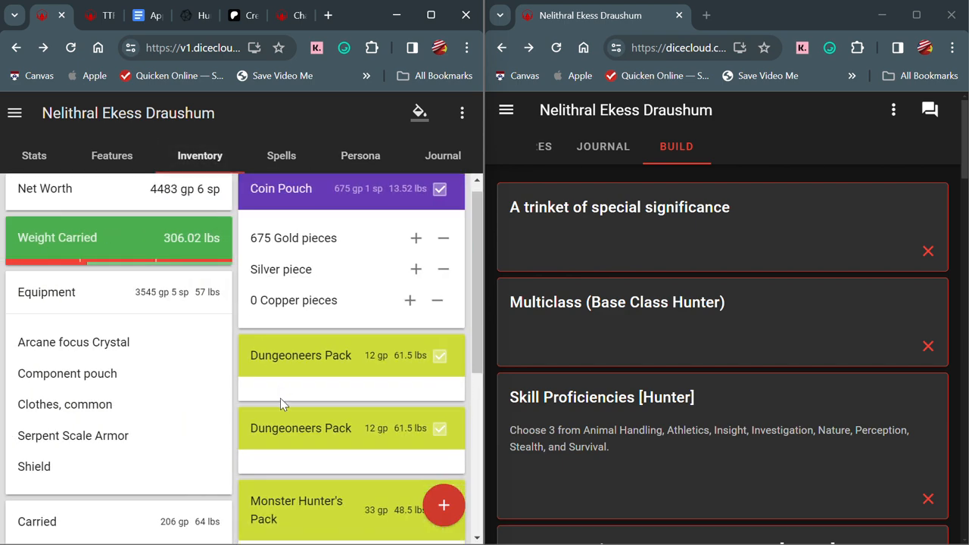
{"action": "scroll", "coordinate": [281, 401], "scroll_direction": "up", "scroll_amount": 3}
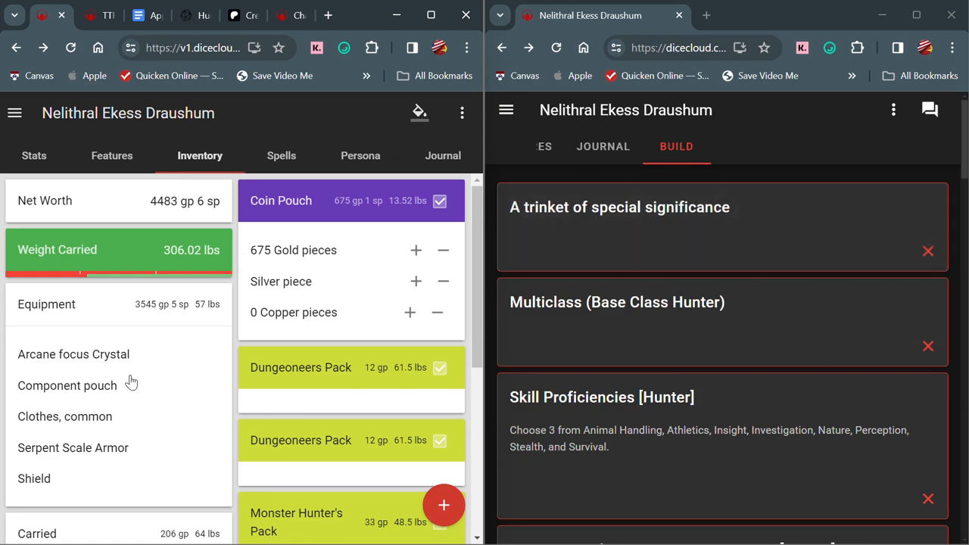
{"action": "scroll", "coordinate": [127, 379], "scroll_direction": "down", "scroll_amount": 4}
{"action": "left_click", "coordinate": [44, 372]}
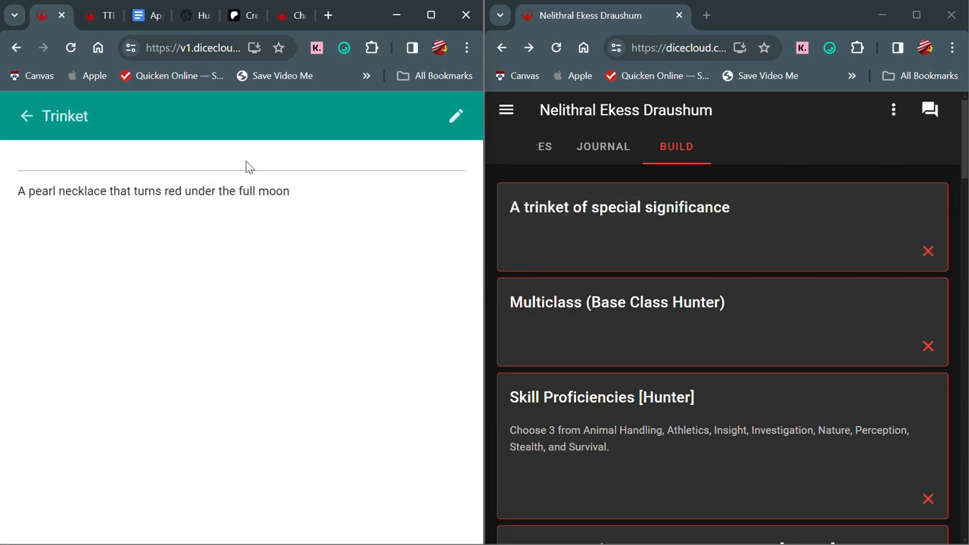
- Search the special significance trinket slot for "pearl" and insert "A pearl necklace that turns red under the full moon"
{"action": "left_click", "coordinate": [682, 198]}
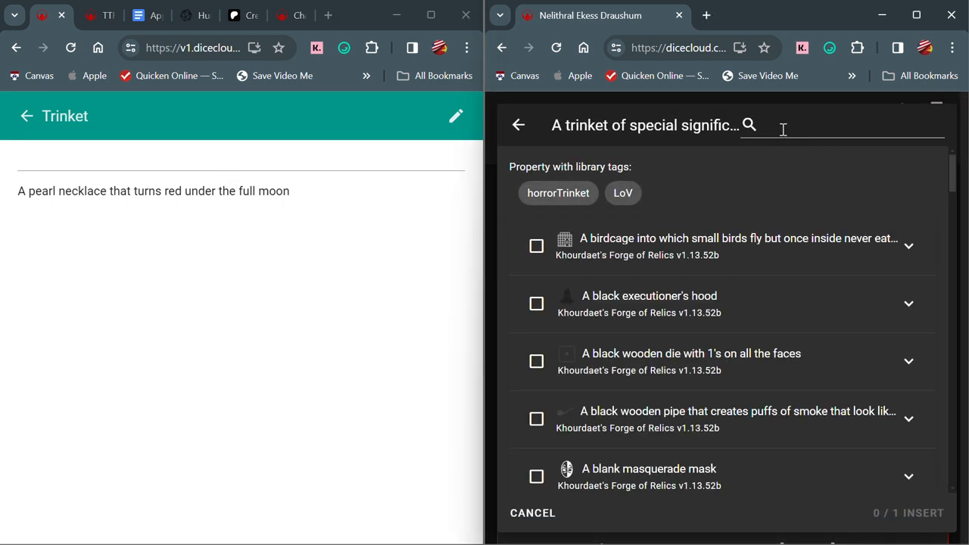
{"action": "left_click", "coordinate": [765, 128]}
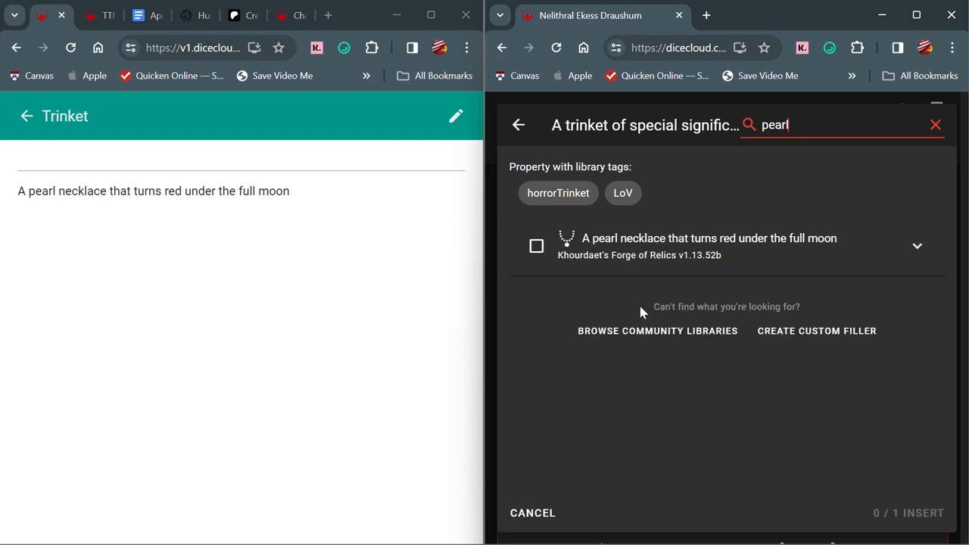
{"action": "left_click", "coordinate": [538, 247]}
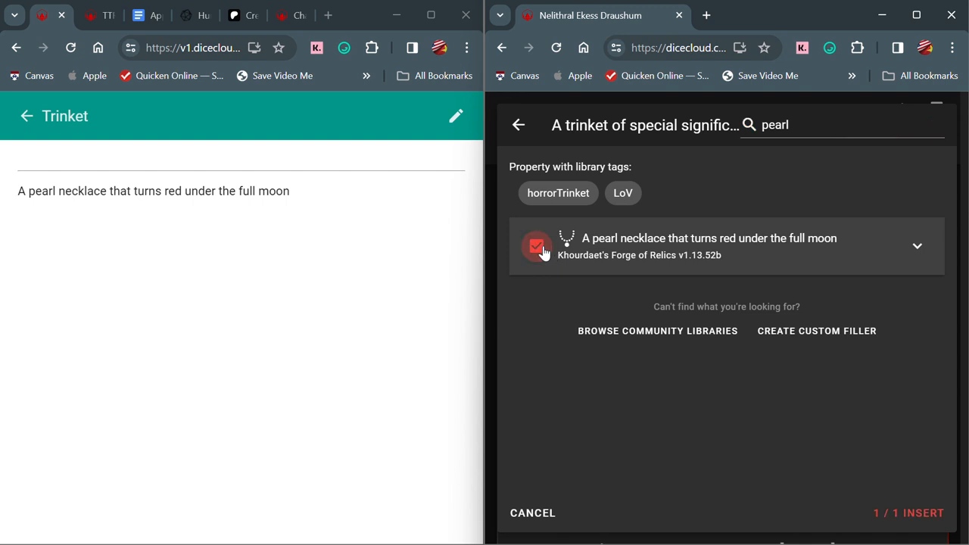
{"action": "left_click", "coordinate": [918, 515]}
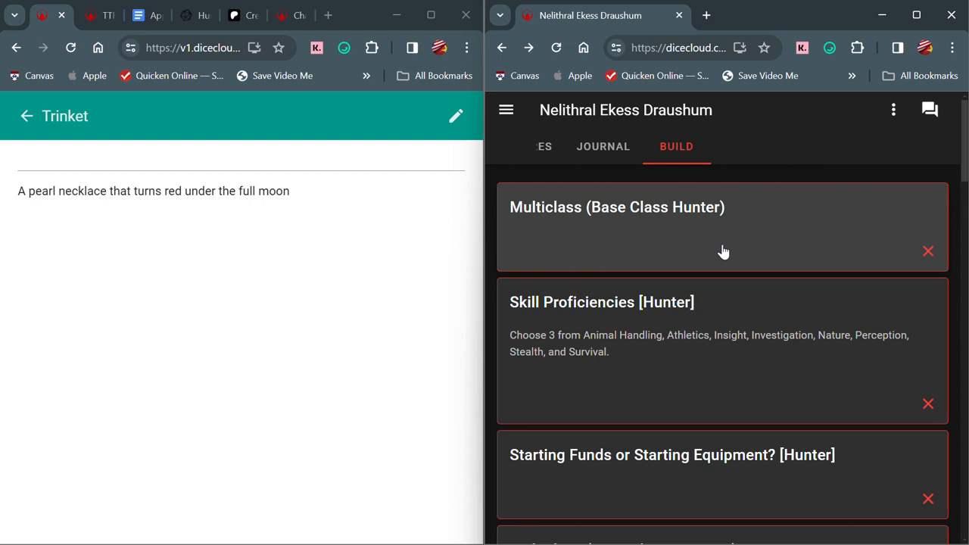
- Add Warlock Level 1 [Multiclass] from Tameran's Library of Everything to the Multiclass (Base Class Hunter) slot
{"action": "left_click", "coordinate": [686, 227]}
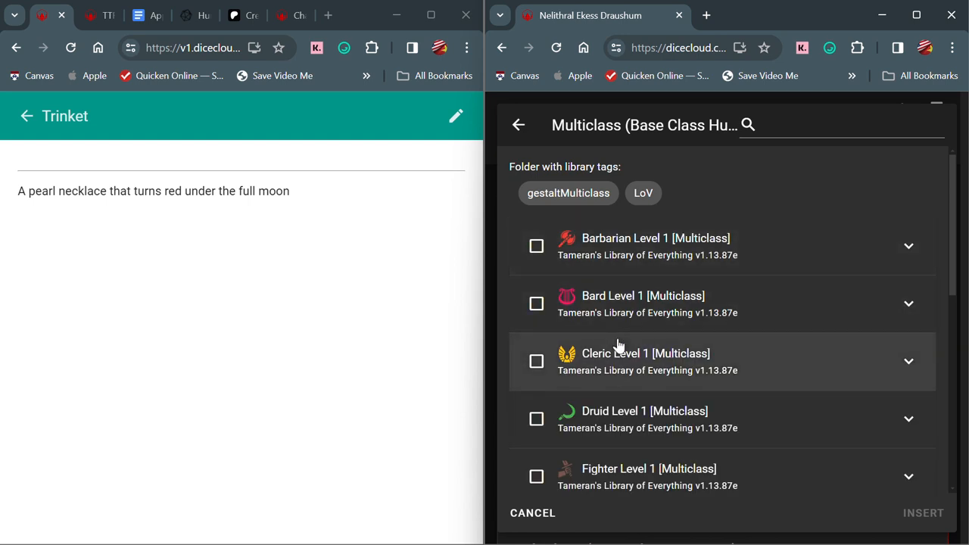
{"action": "scroll", "coordinate": [582, 399], "scroll_direction": "down", "scroll_amount": 1}
{"action": "scroll", "coordinate": [581, 399], "scroll_direction": "down", "scroll_amount": 5}
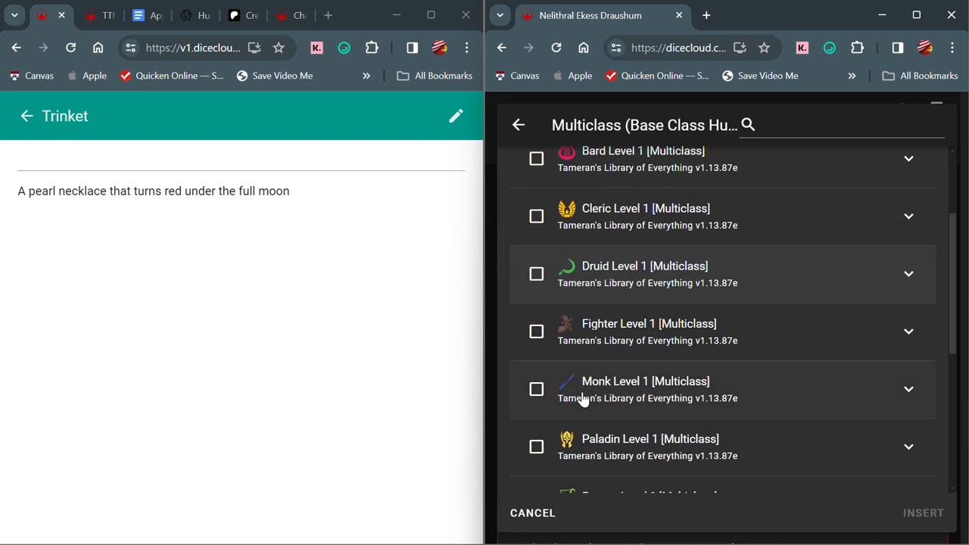
{"action": "left_click", "coordinate": [537, 414]}
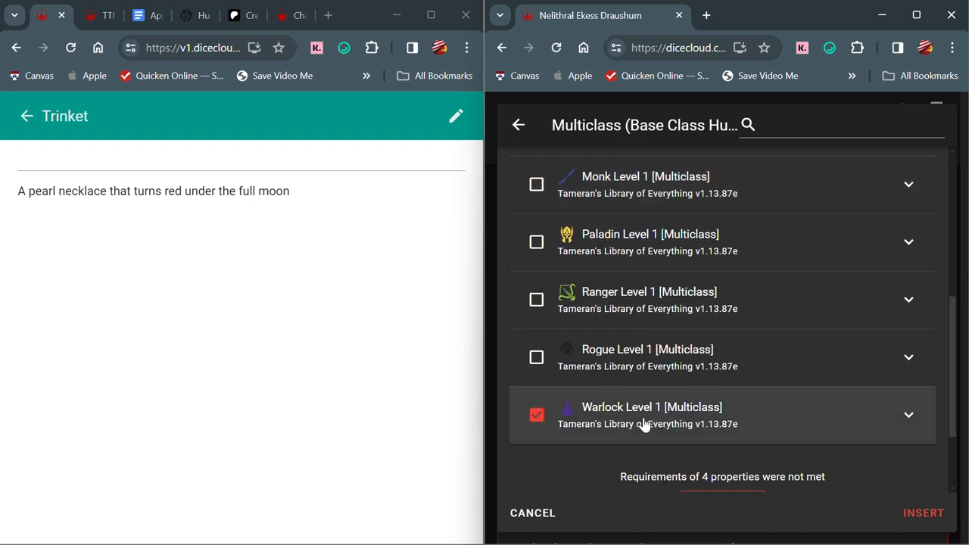
{"action": "left_click", "coordinate": [912, 514]}
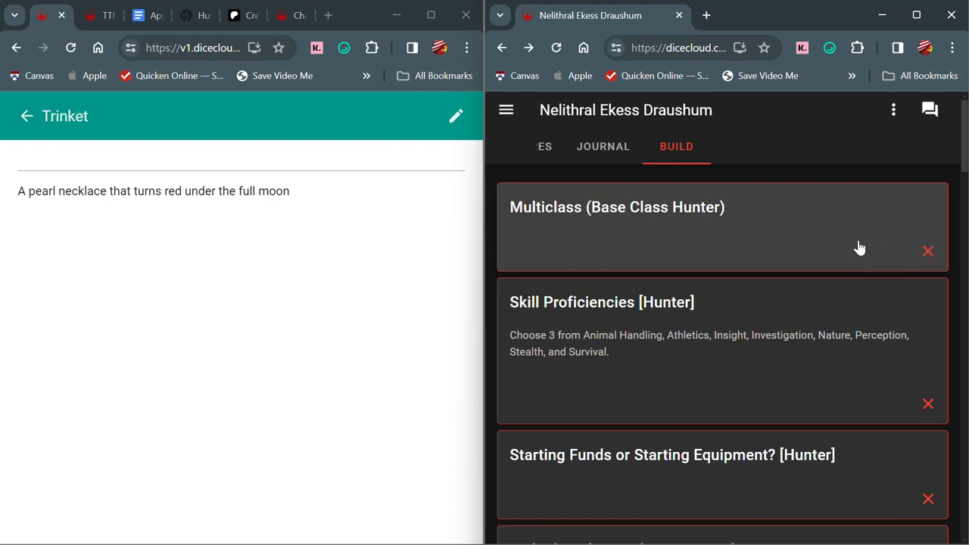
- Reopen the Multiclass (Base Class Hunter) slot, show the options with unmet requirements and examine the Warlock Level 1 entry's requirements and description
{"action": "left_click", "coordinate": [824, 221]}
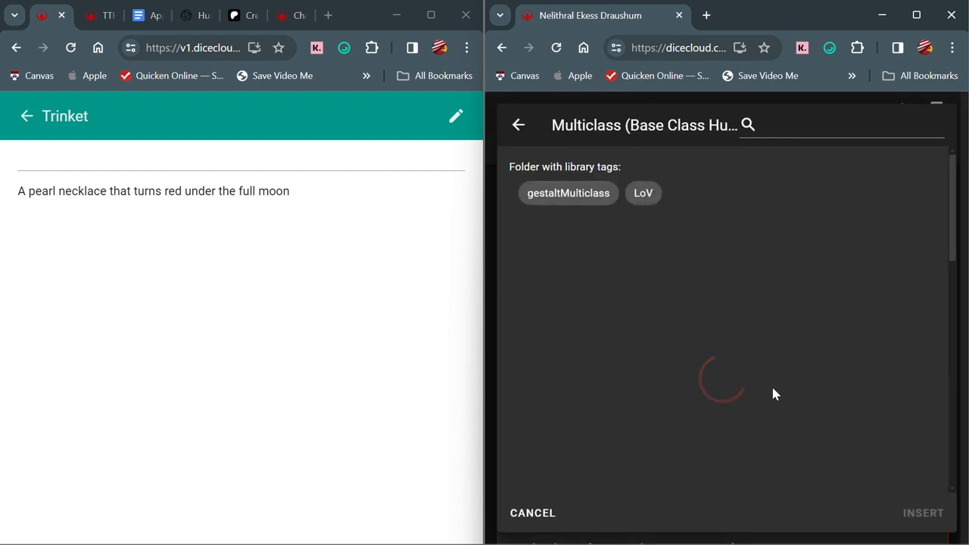
{"action": "scroll", "coordinate": [741, 442], "scroll_direction": "down", "scroll_amount": 5}
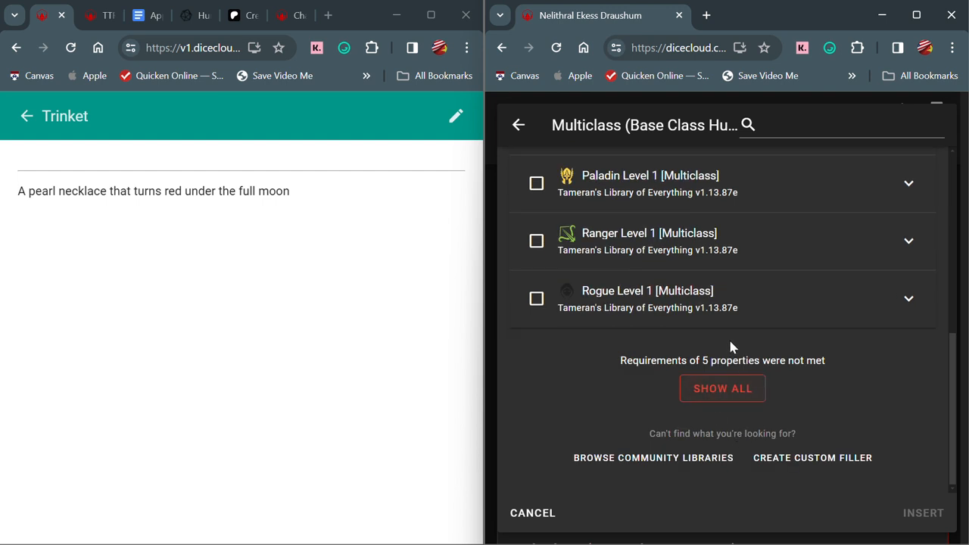
{"action": "left_click", "coordinate": [746, 394]}
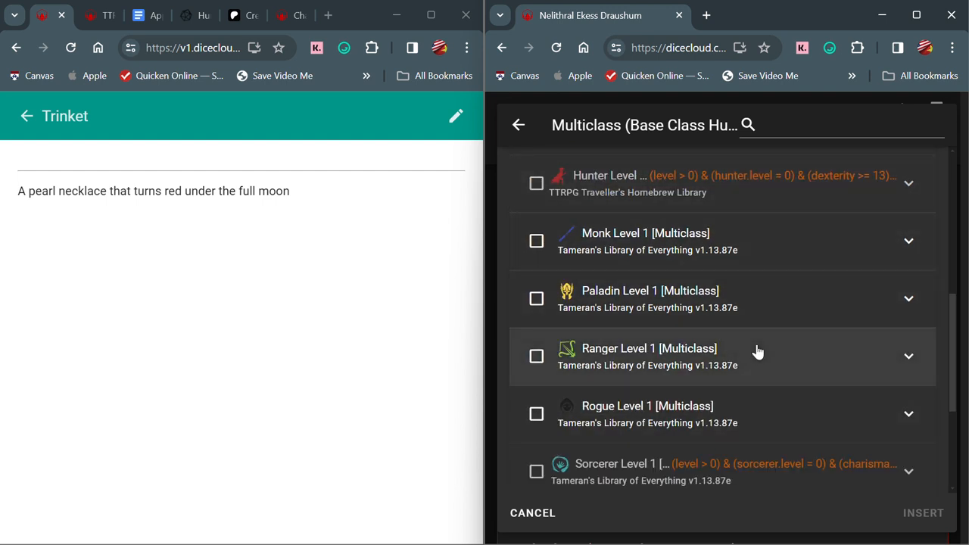
{"action": "scroll", "coordinate": [754, 351], "scroll_direction": "down", "scroll_amount": 3}
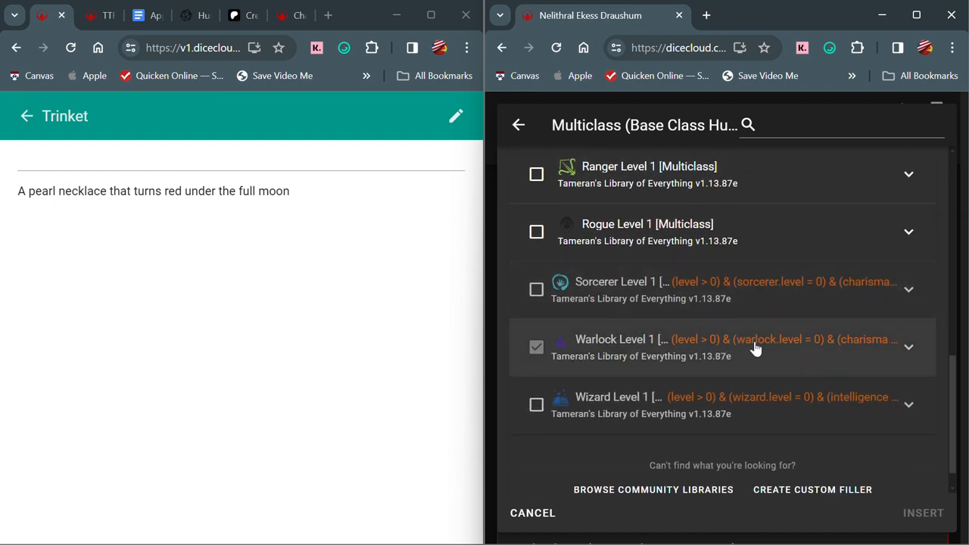
{"action": "left_click", "coordinate": [849, 357]}
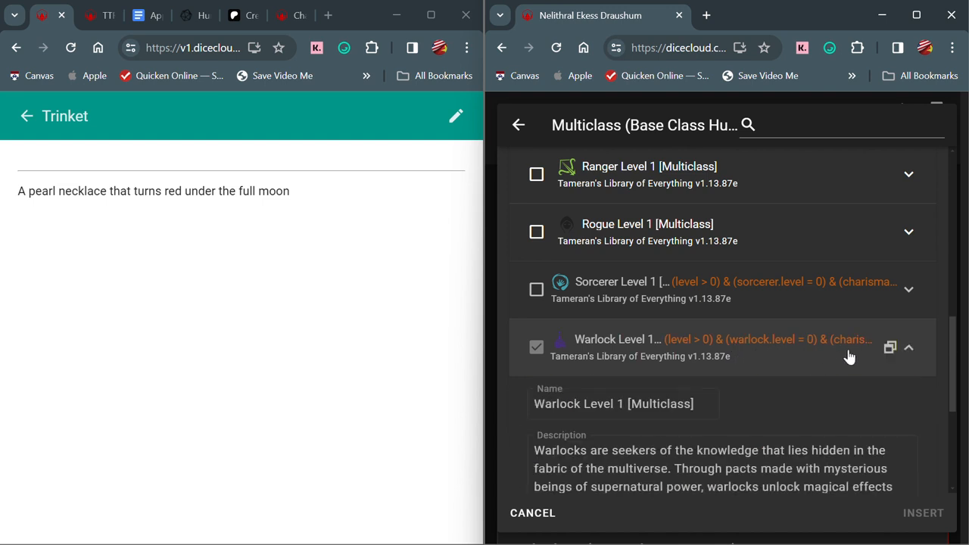
{"action": "scroll", "coordinate": [840, 345], "scroll_direction": "down", "scroll_amount": 4}
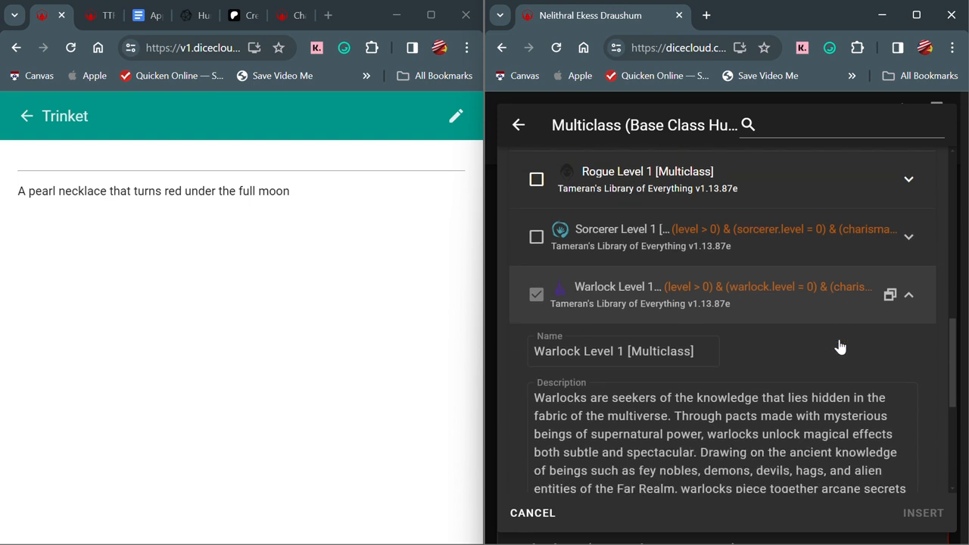
{"action": "scroll", "coordinate": [840, 340], "scroll_direction": "up", "scroll_amount": 3}
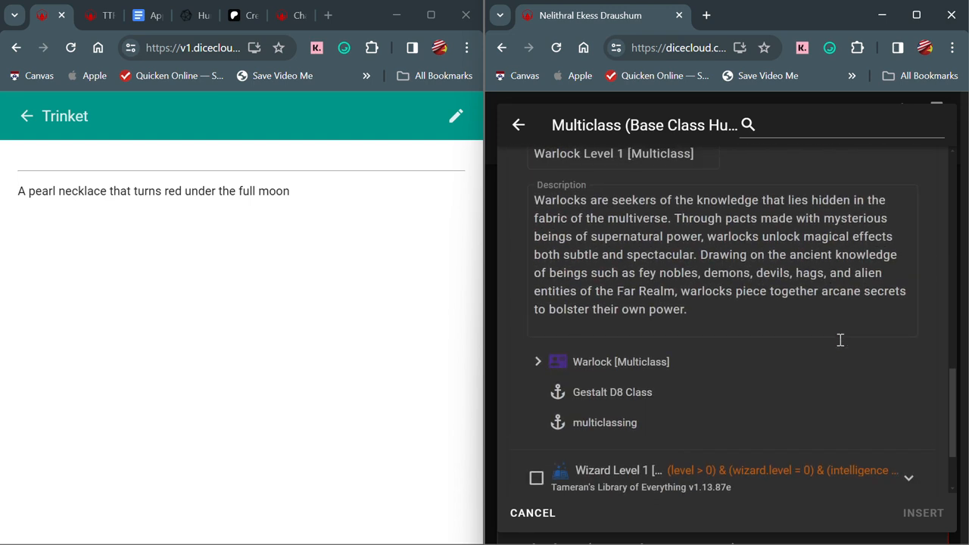
{"action": "left_click", "coordinate": [820, 314]}
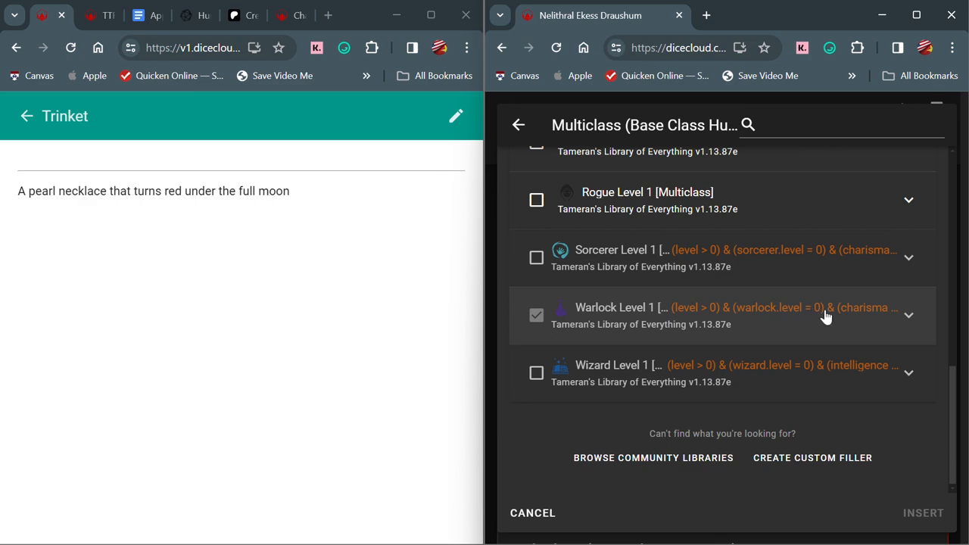
{"action": "scroll", "coordinate": [805, 314], "scroll_direction": "up", "scroll_amount": 6}
{"action": "scroll", "coordinate": [804, 313], "scroll_direction": "down", "scroll_amount": 5}
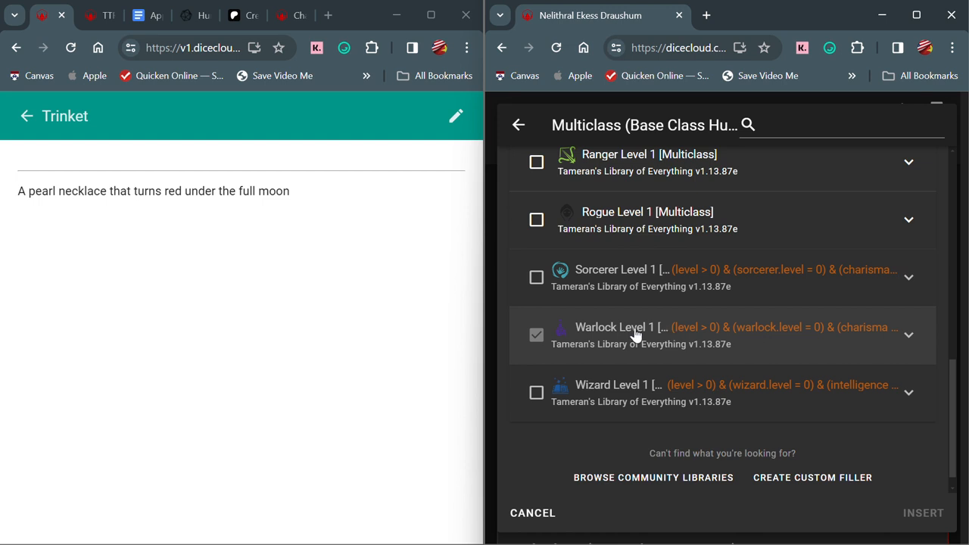
- Close the Multiclass (Base Class Hunter) options without another insertion and dismiss that slot from the build
{"action": "left_click", "coordinate": [535, 334]}
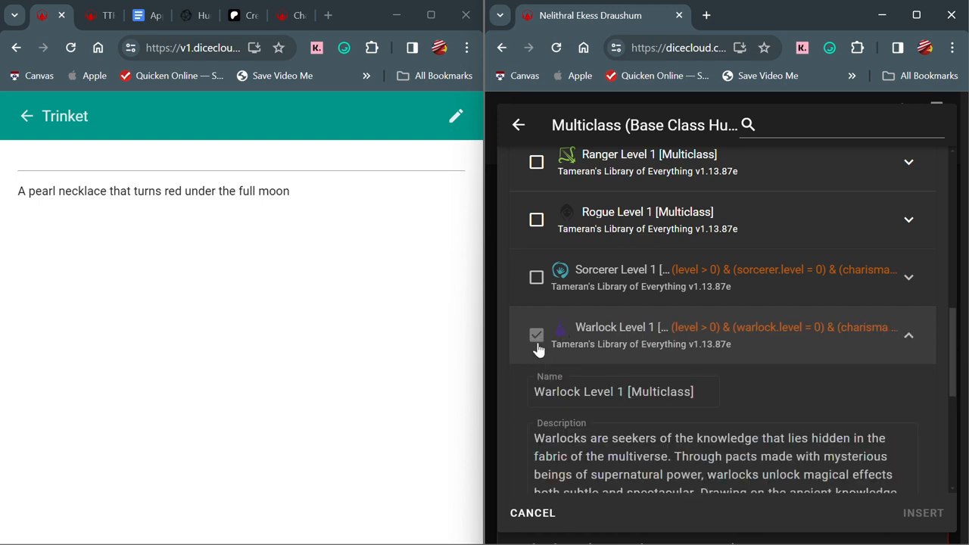
{"action": "left_click", "coordinate": [537, 340]}
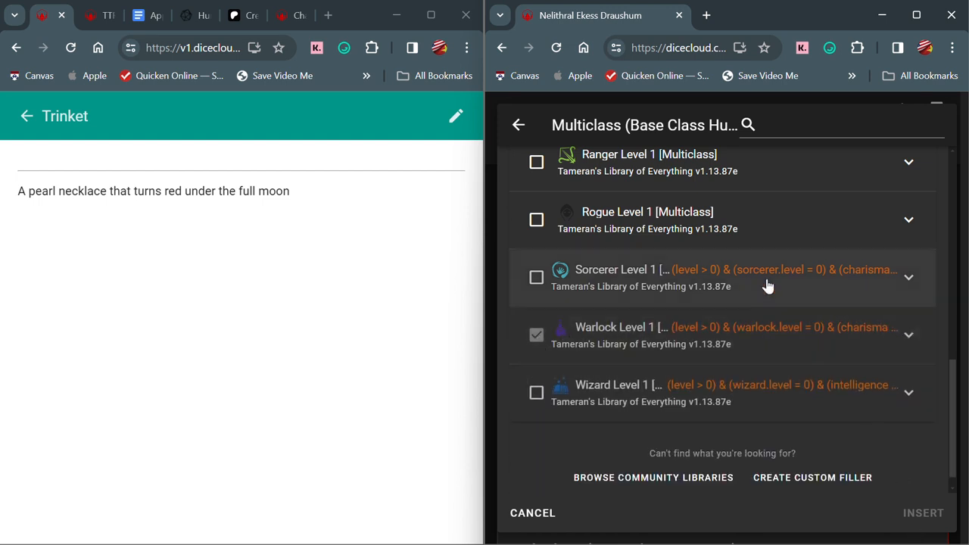
{"action": "left_click", "coordinate": [524, 126]}
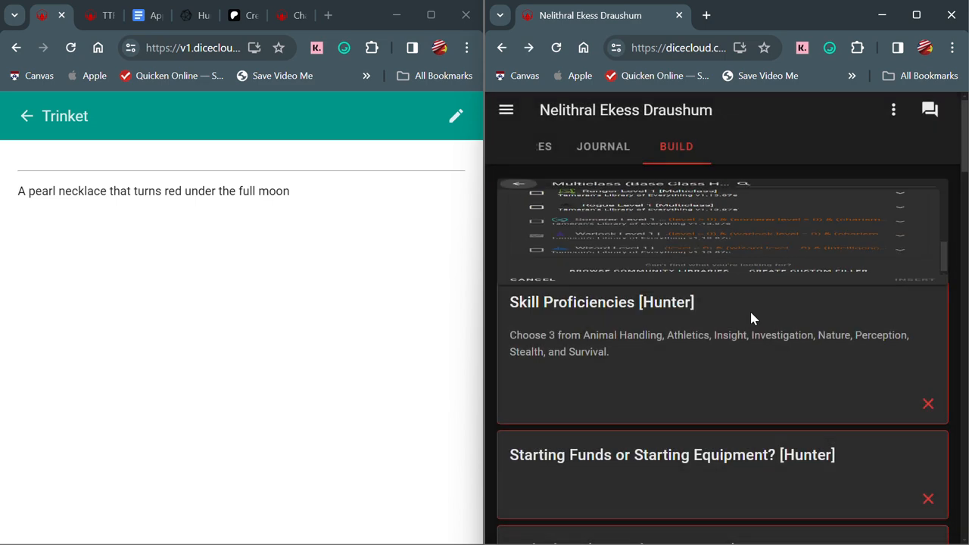
{"action": "left_click", "coordinate": [927, 251]}
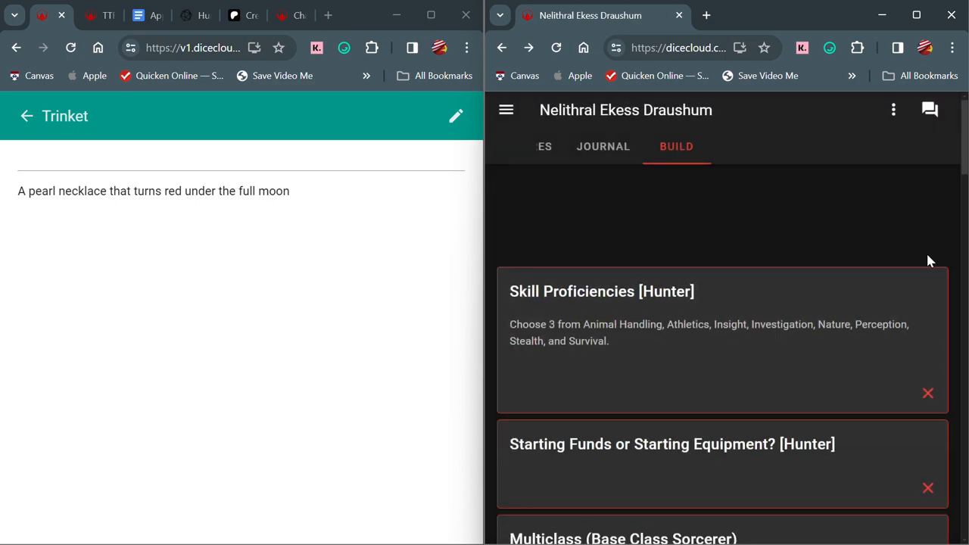
- Display the Hunter class in the version 1 journal and insert its Athletics, Perception and Stealth proficiencies into the Skill Proficiencies [Hunter] slot
{"action": "left_click", "coordinate": [747, 275]}
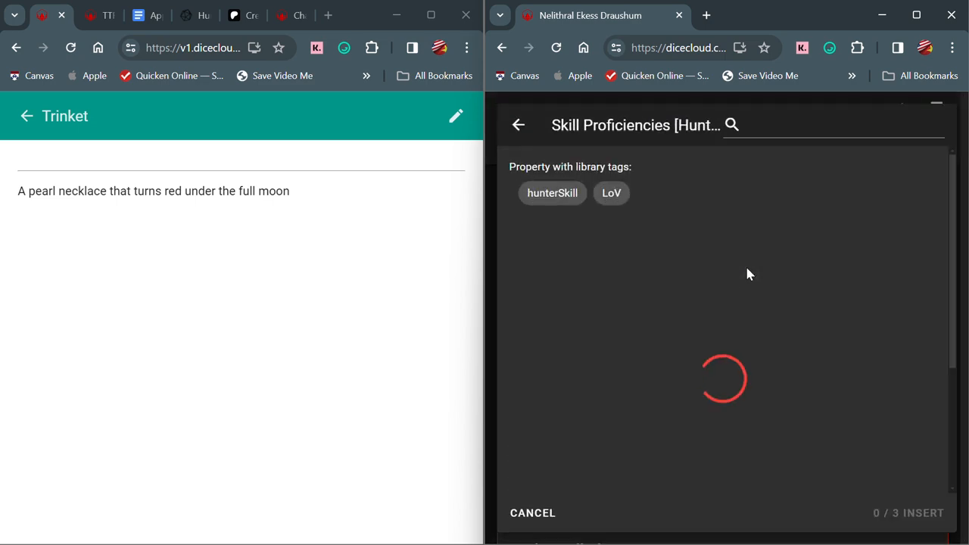
{"action": "left_click", "coordinate": [26, 116]}
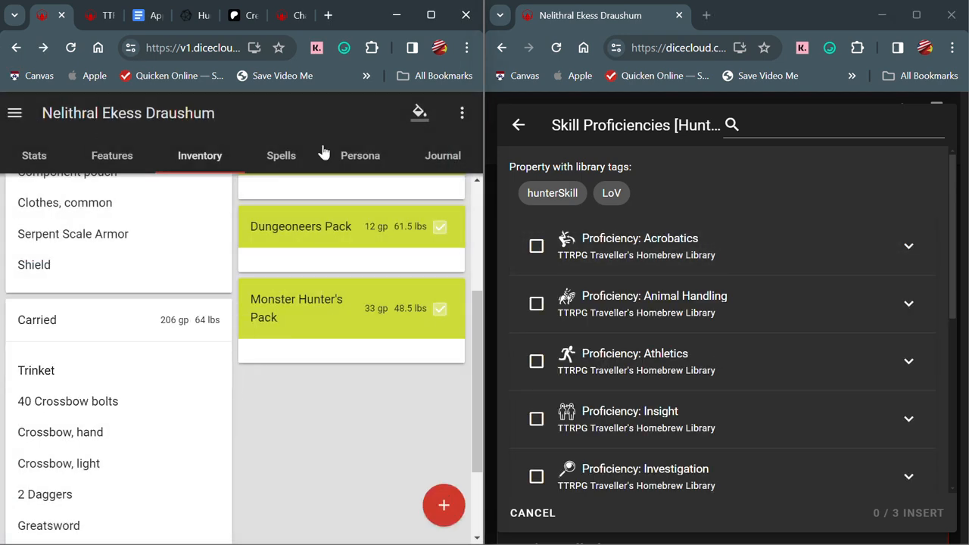
{"action": "left_click", "coordinate": [441, 157]}
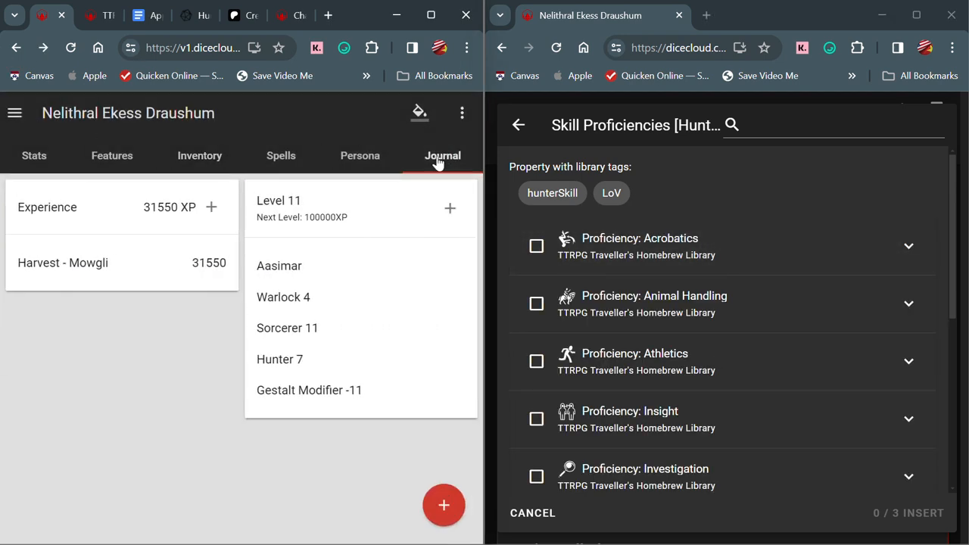
{"action": "left_click", "coordinate": [275, 356]}
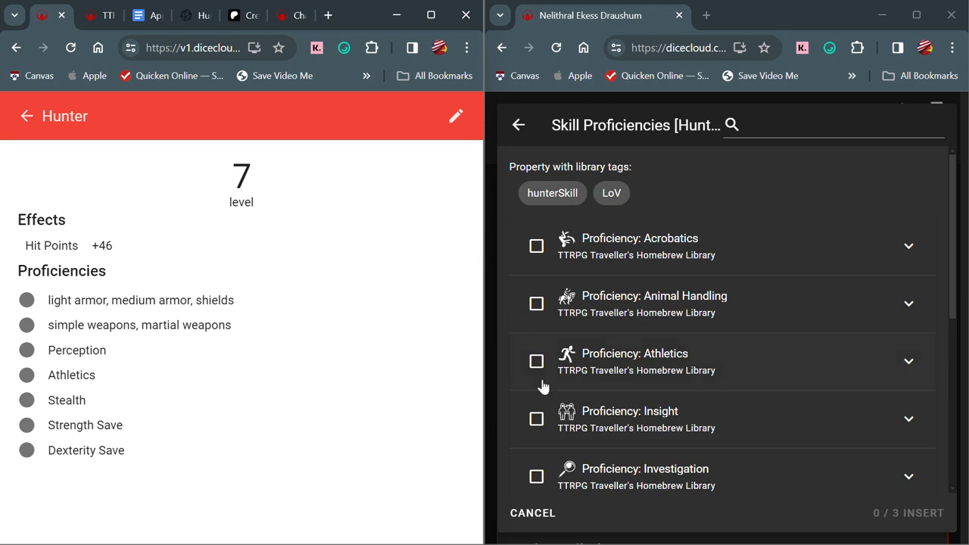
{"action": "scroll", "coordinate": [544, 382], "scroll_direction": "down", "scroll_amount": 1}
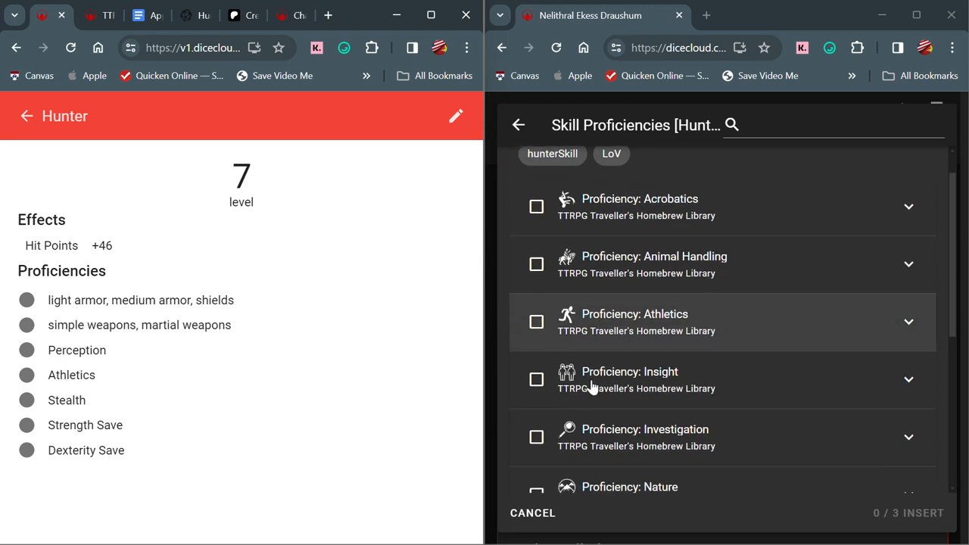
{"action": "left_click", "coordinate": [535, 323]}
{"action": "scroll", "coordinate": [616, 439], "scroll_direction": "down", "scroll_amount": 4}
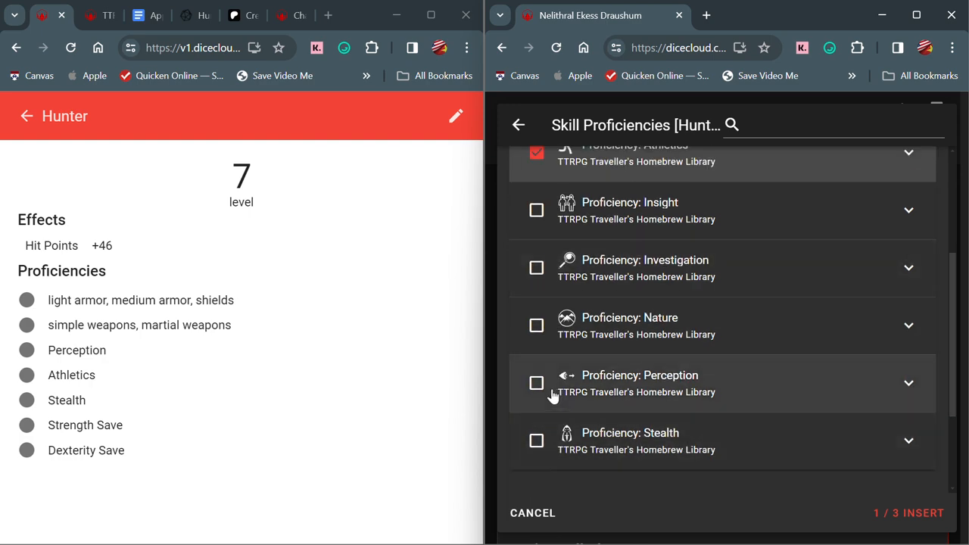
{"action": "left_click", "coordinate": [536, 383]}
{"action": "left_click", "coordinate": [536, 441]}
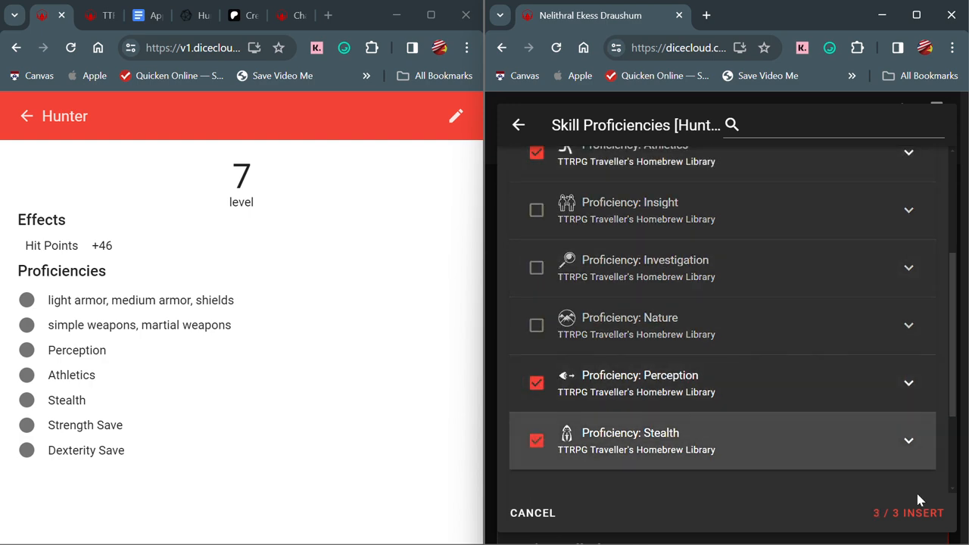
{"action": "left_click", "coordinate": [914, 515]}
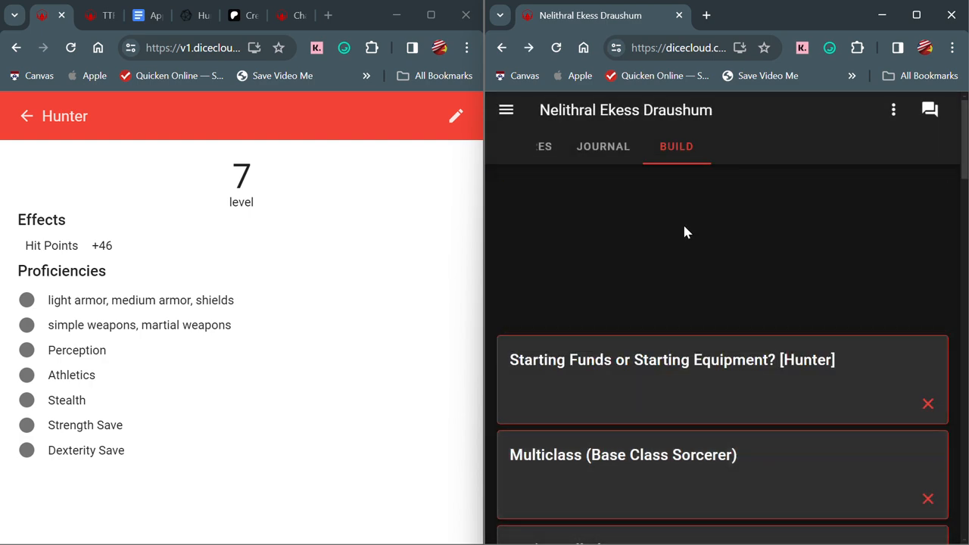
- Insert Hunter Starting Equipment into the Starting Funds or Starting Equipment? [Hunter] slot
{"action": "left_click", "coordinate": [684, 227]}
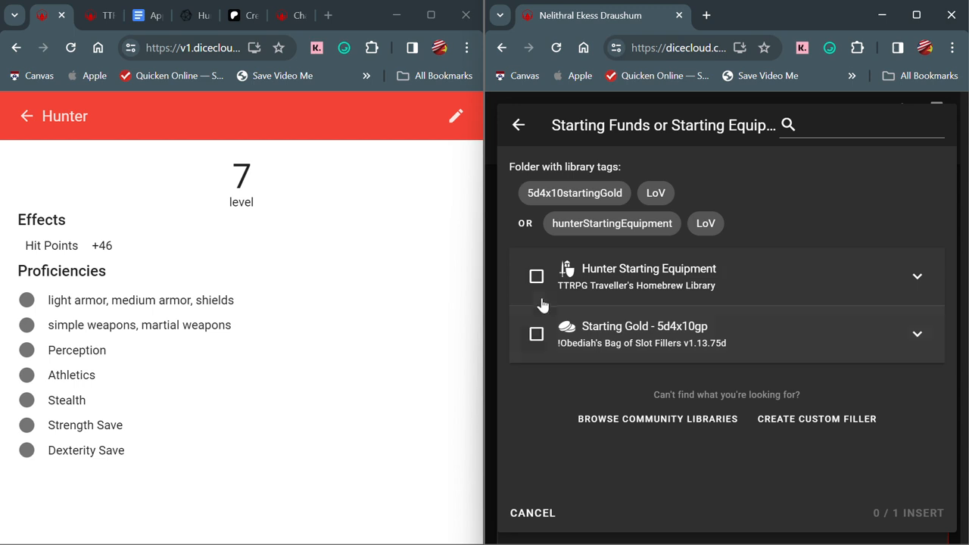
{"action": "left_click", "coordinate": [536, 277]}
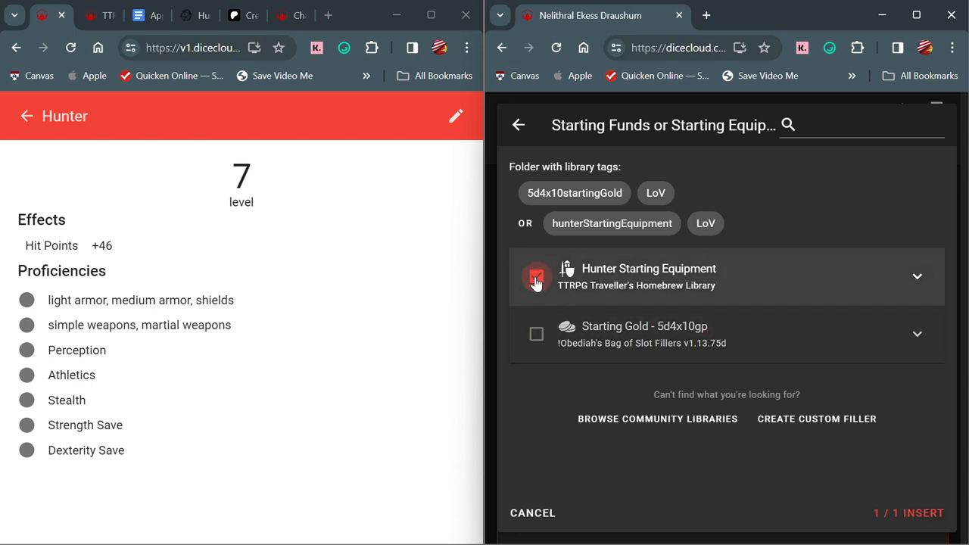
{"action": "left_click", "coordinate": [882, 513]}
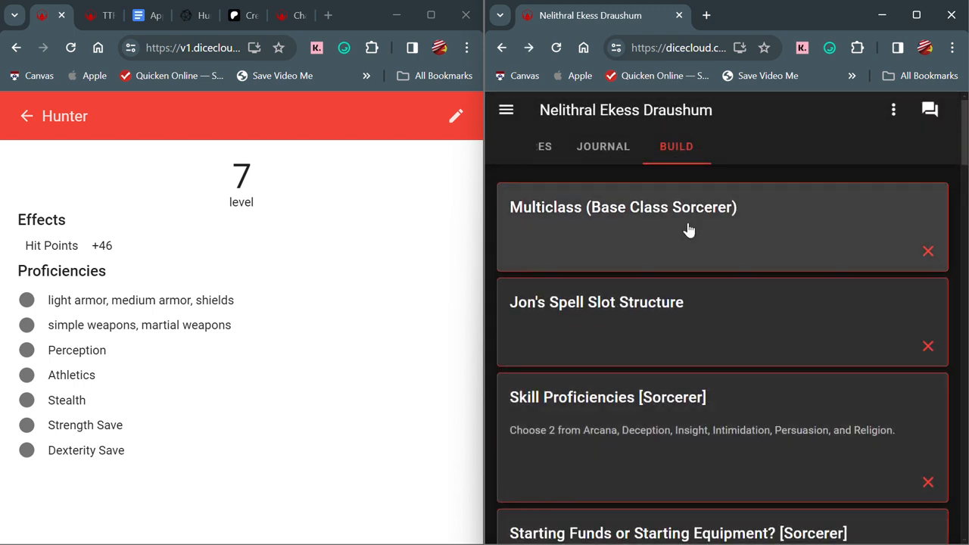
- Check the Multiclass (Base Class Sorcerer) options, cancel without inserting any and dismiss that slot from the build
{"action": "left_click", "coordinate": [687, 228]}
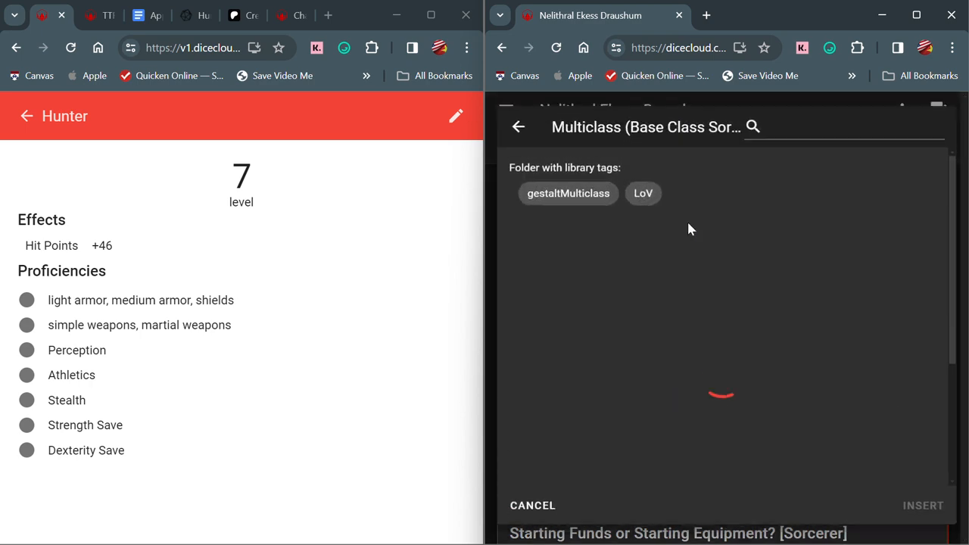
{"action": "scroll", "coordinate": [655, 483], "scroll_direction": "down", "scroll_amount": 5}
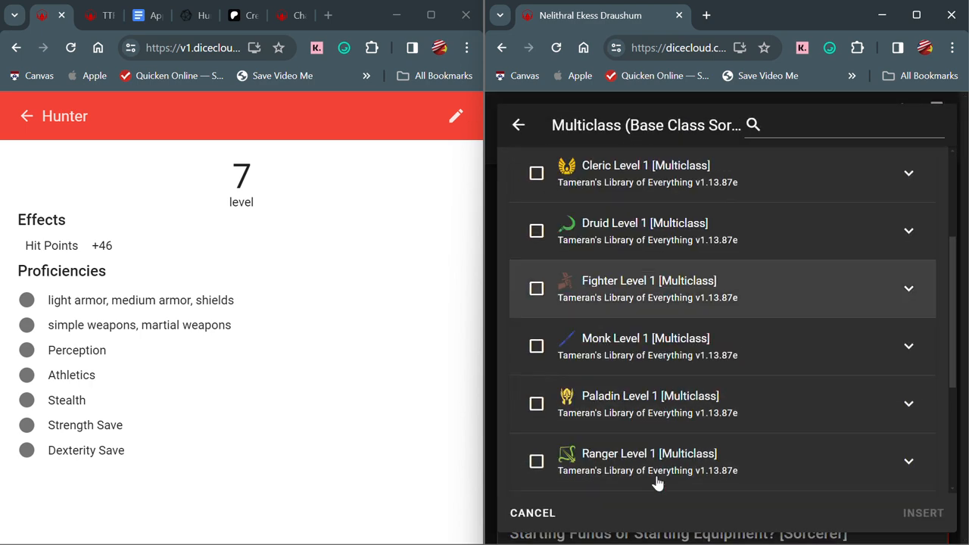
{"action": "left_click", "coordinate": [530, 512]}
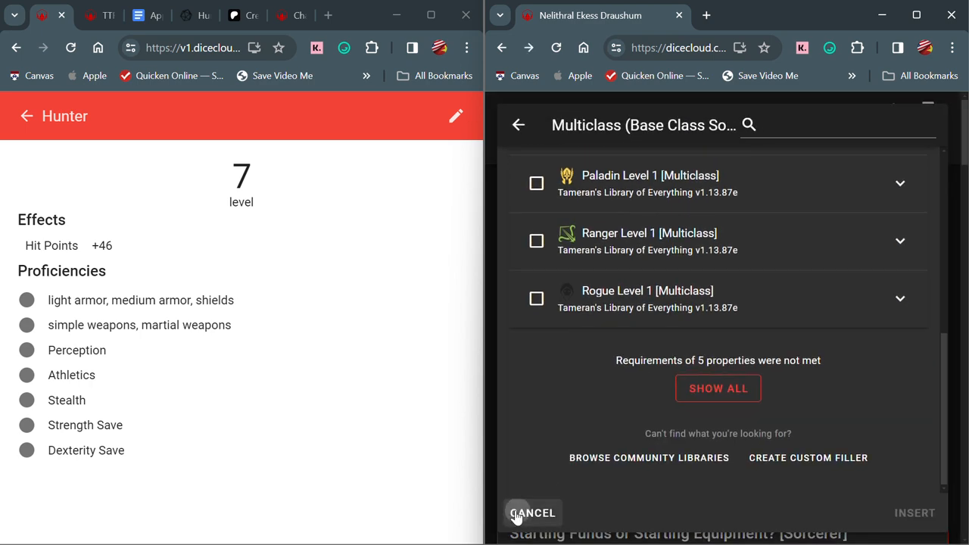
{"action": "left_click", "coordinate": [927, 251]}
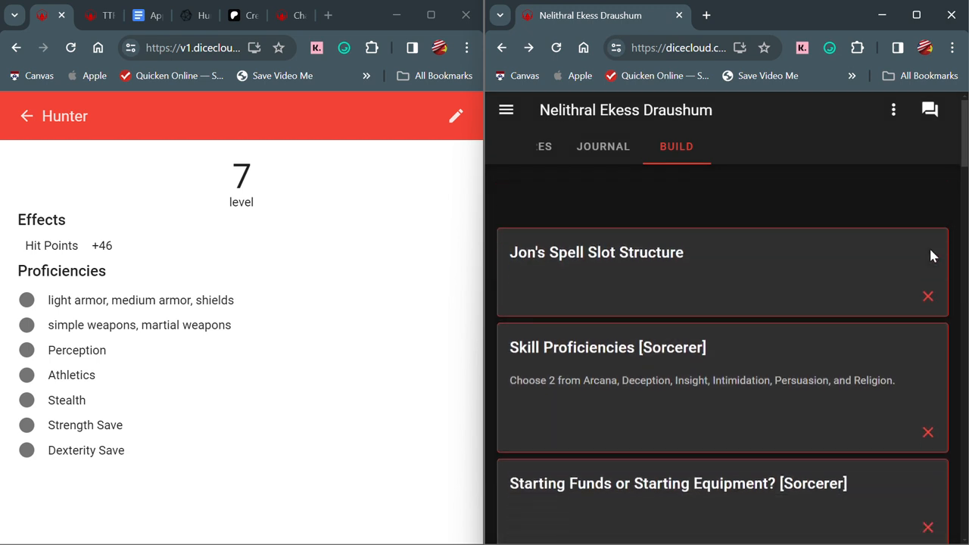
- Insert Spell Slot Structure [Gestalt] from Tameran's Library of Everything into the Jon's Spell Slot Structure slot
{"action": "left_click", "coordinate": [653, 244]}
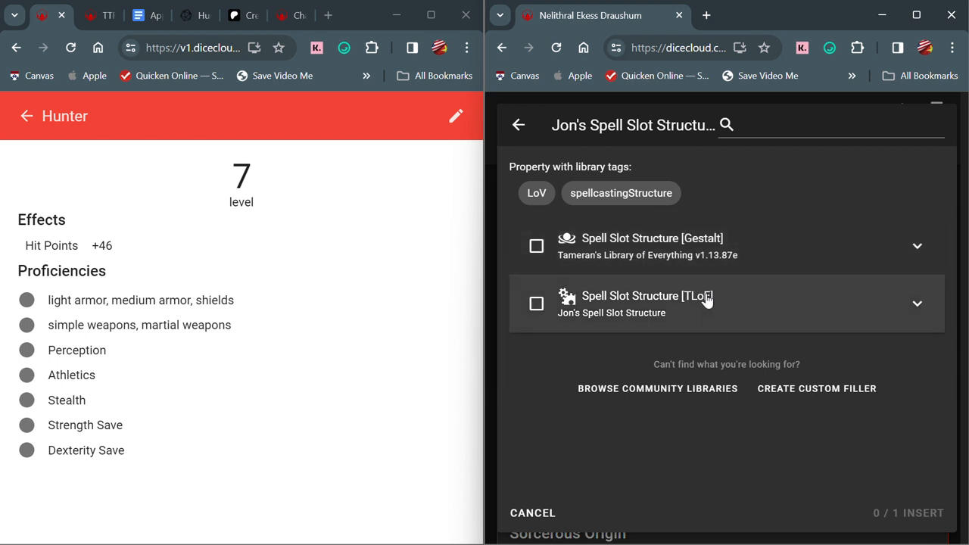
{"action": "left_click", "coordinate": [538, 247]}
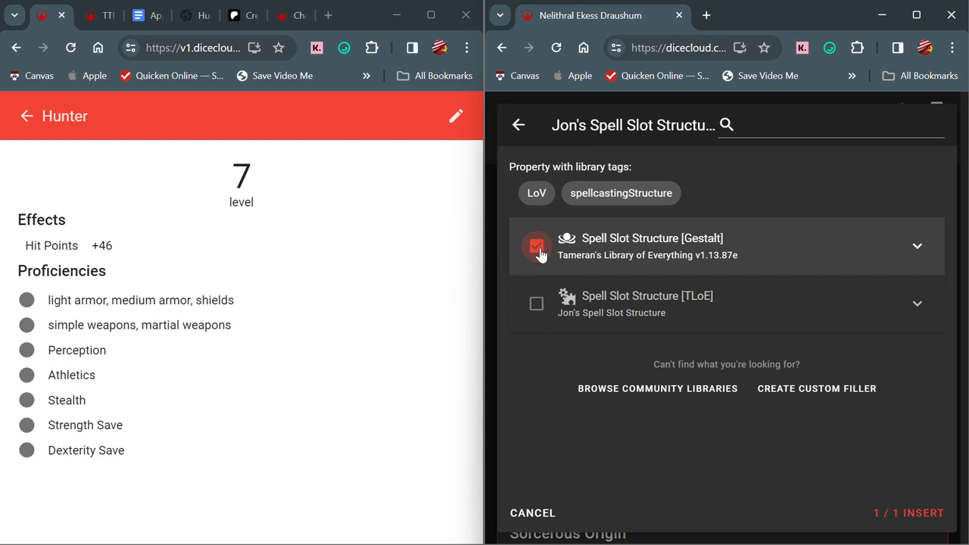
{"action": "left_click", "coordinate": [937, 526]}
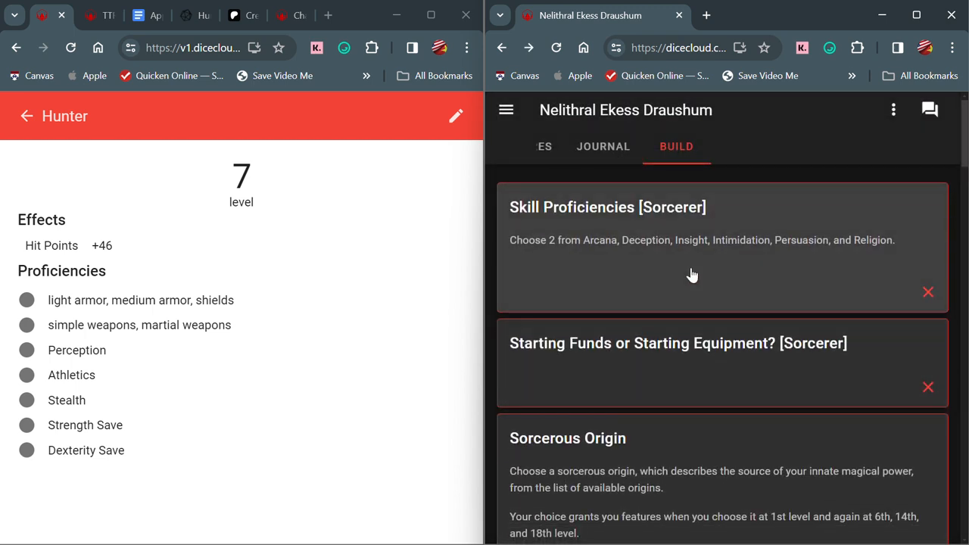
- Display the Sorcerer class in the version 1 journal and insert its Insight and Intimidation proficiencies into the Skill Proficiencies [Sorcerer] slot
{"action": "left_click", "coordinate": [658, 235]}
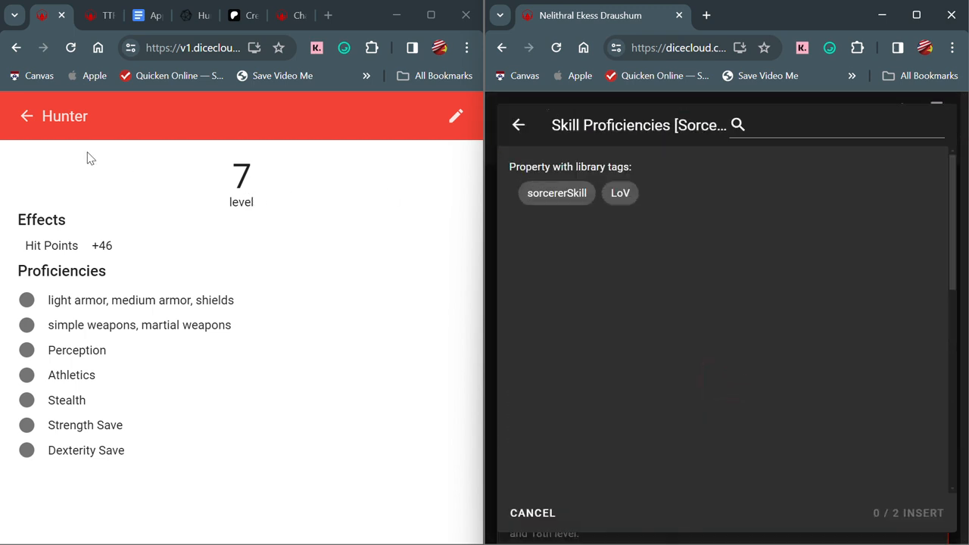
{"action": "left_click", "coordinate": [27, 116]}
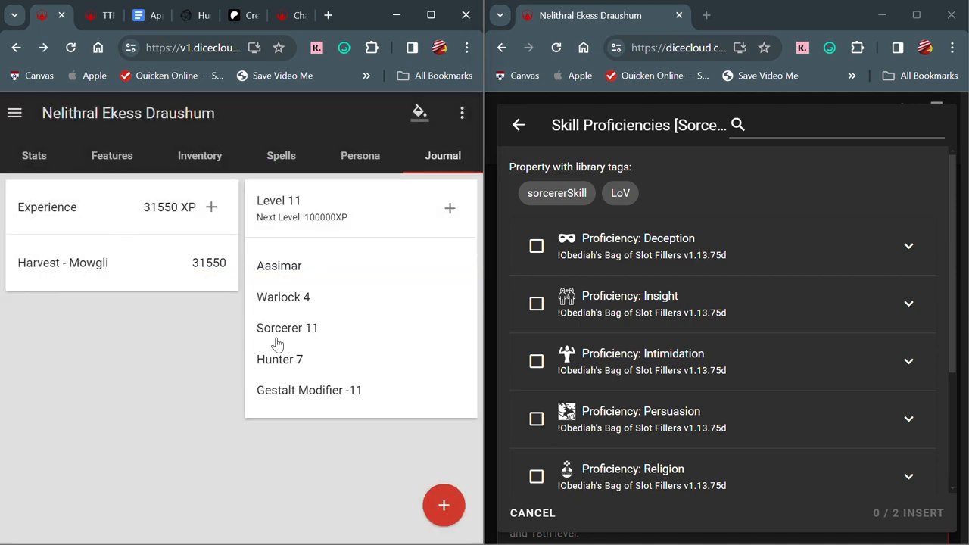
{"action": "left_click", "coordinate": [277, 341]}
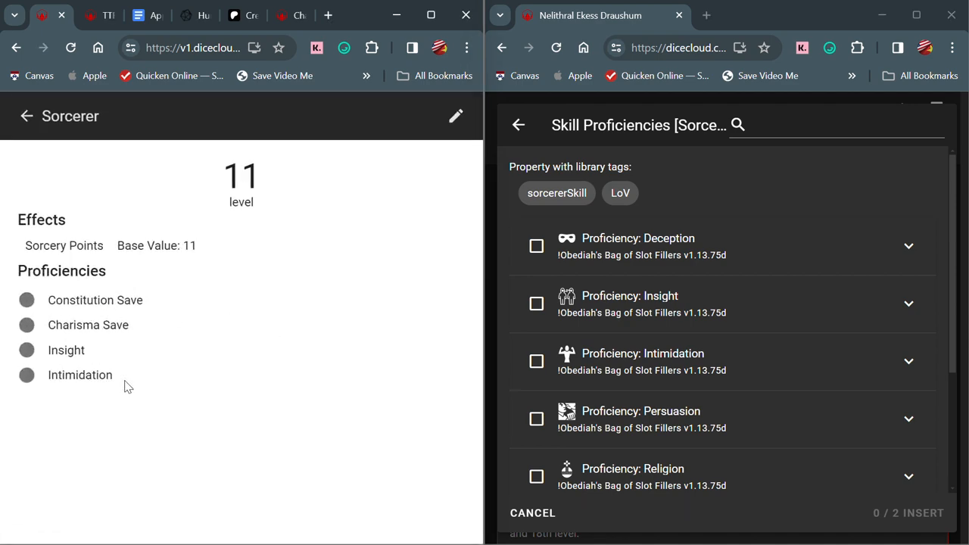
{"action": "left_click", "coordinate": [537, 306]}
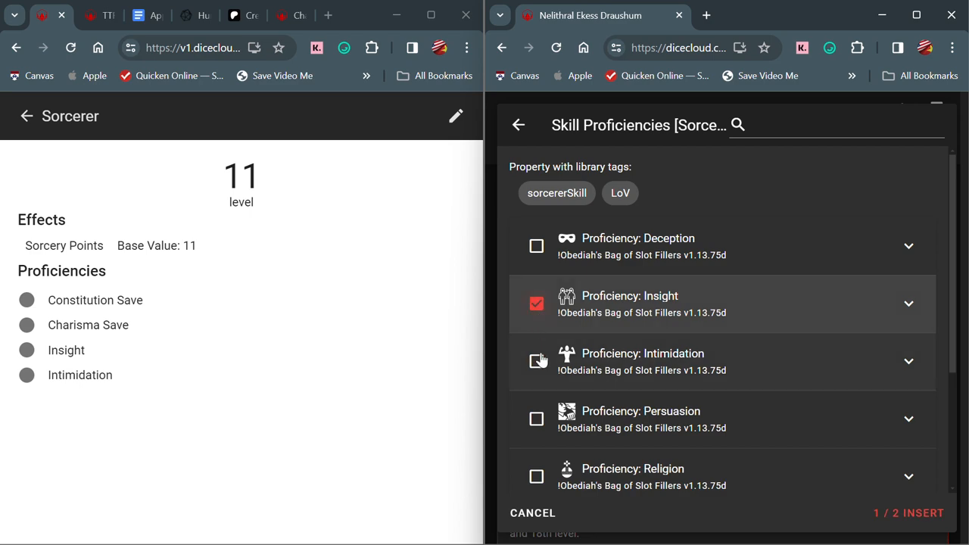
{"action": "left_click", "coordinate": [536, 361]}
{"action": "left_click", "coordinate": [920, 514]}
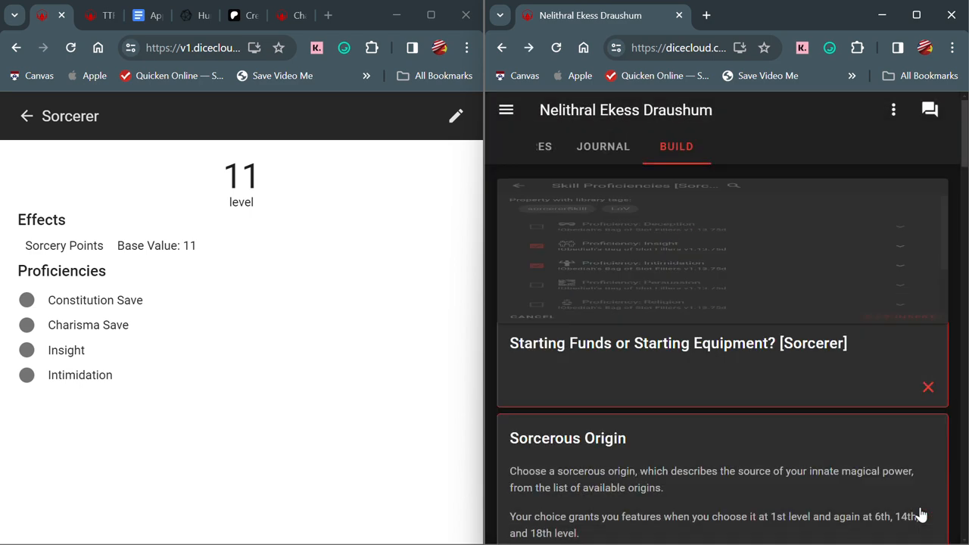
- Insert Sorcerer Starting Equipment into the Starting Funds or Starting Equipment? [Sorcerer] slot
{"action": "left_click", "coordinate": [722, 209]}
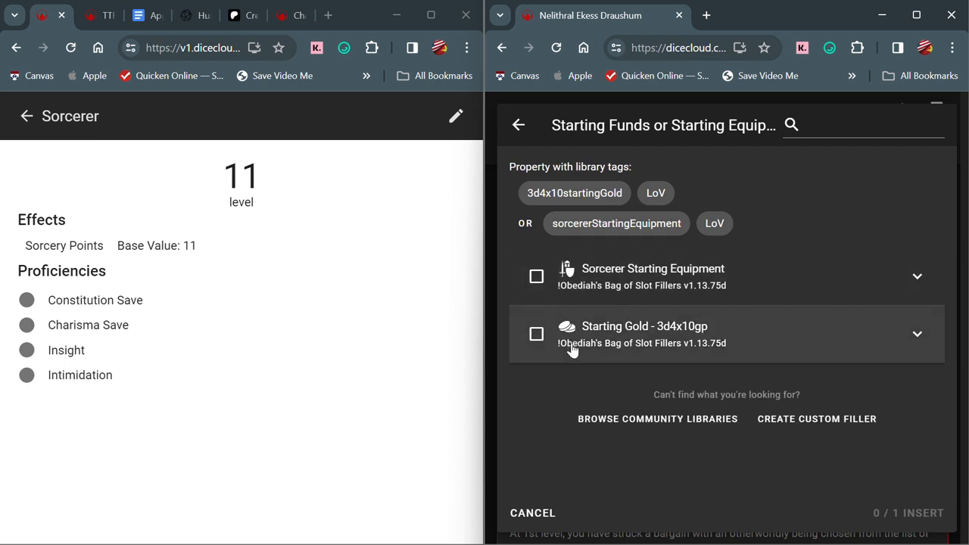
{"action": "left_click", "coordinate": [538, 279]}
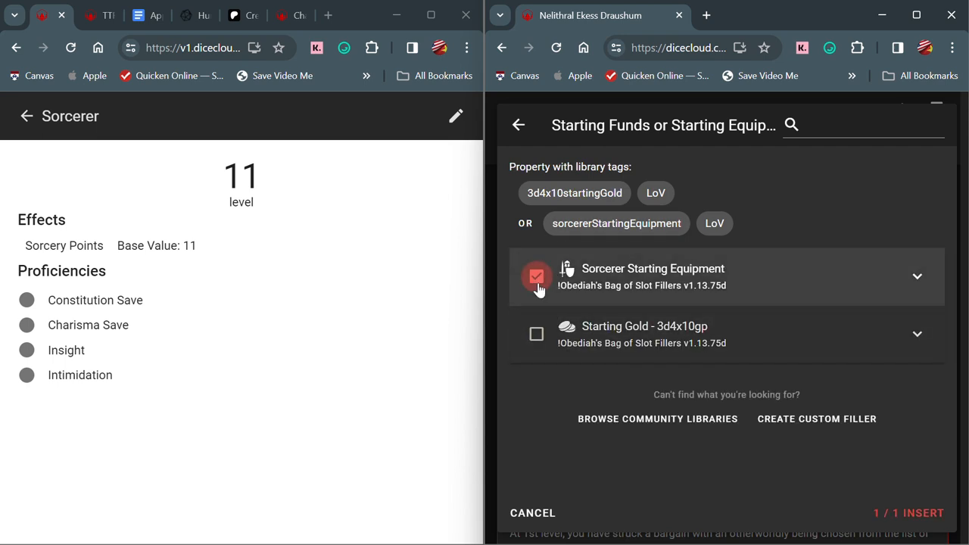
{"action": "left_click", "coordinate": [887, 515]}
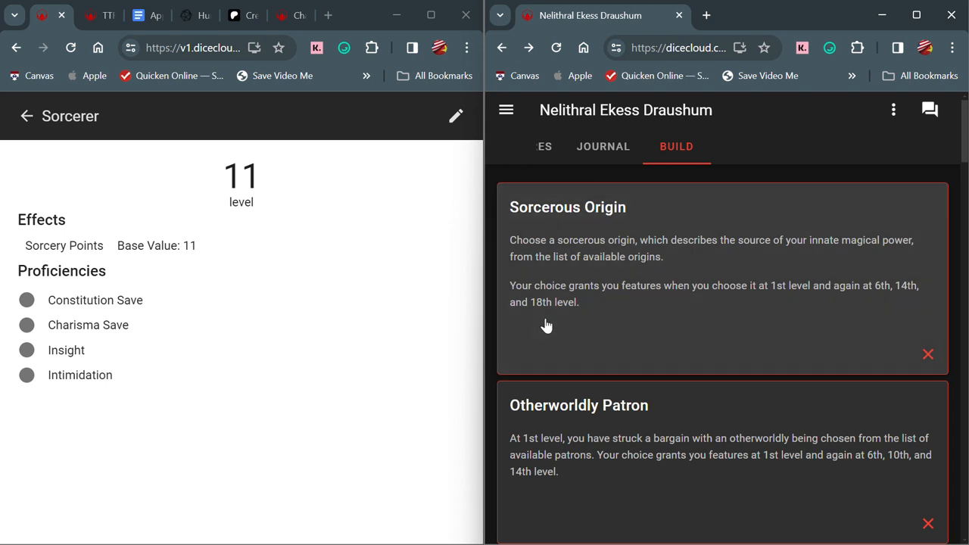
- Insert Shadow Magic from Freyarch's Sorcerous Speakeasy into the Sorcerous Origin slot
{"action": "left_click", "coordinate": [587, 306]}
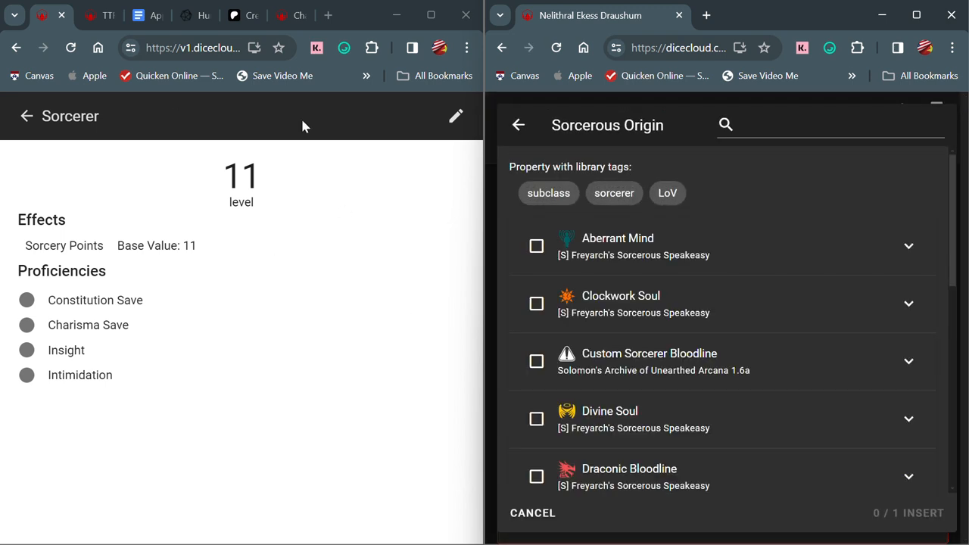
{"action": "scroll", "coordinate": [612, 367], "scroll_direction": "down", "scroll_amount": 4}
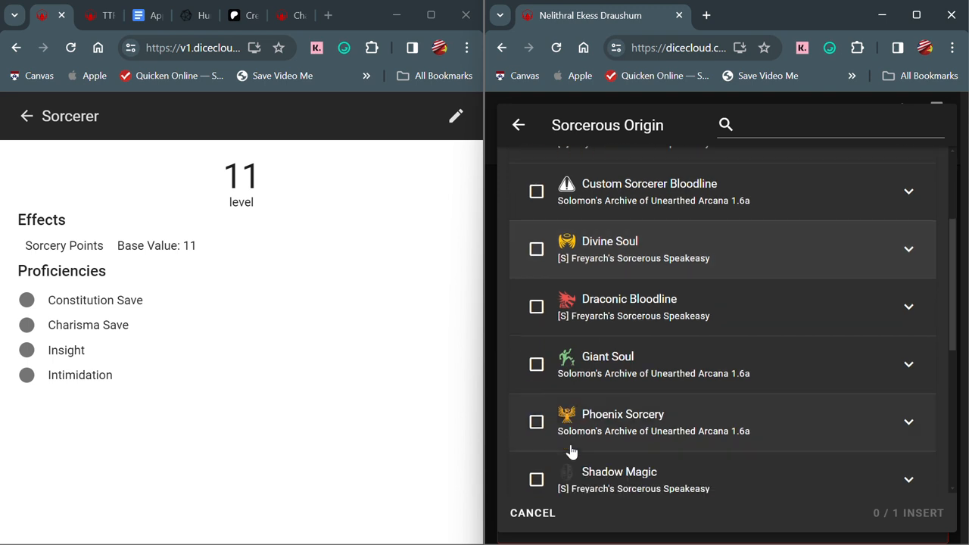
{"action": "left_click", "coordinate": [537, 393]}
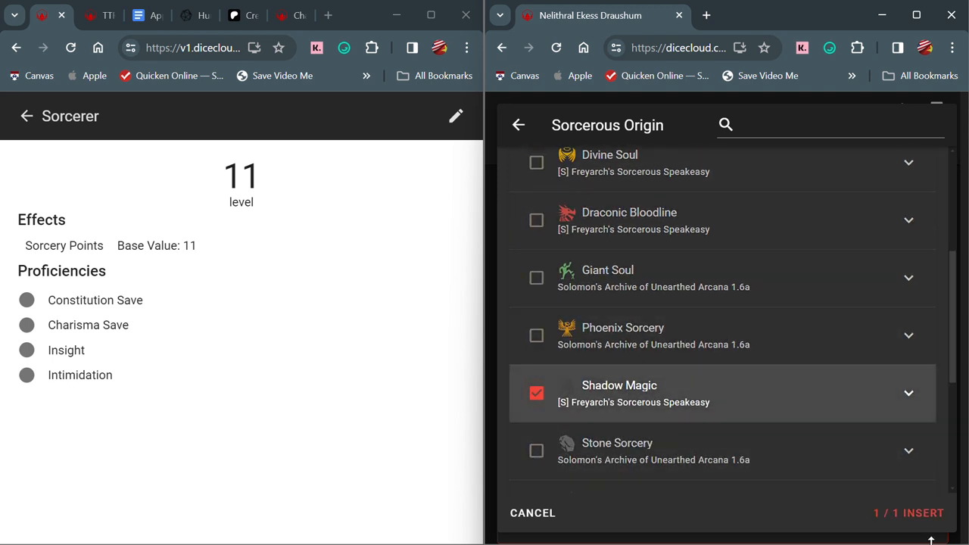
{"action": "left_click", "coordinate": [908, 513]}
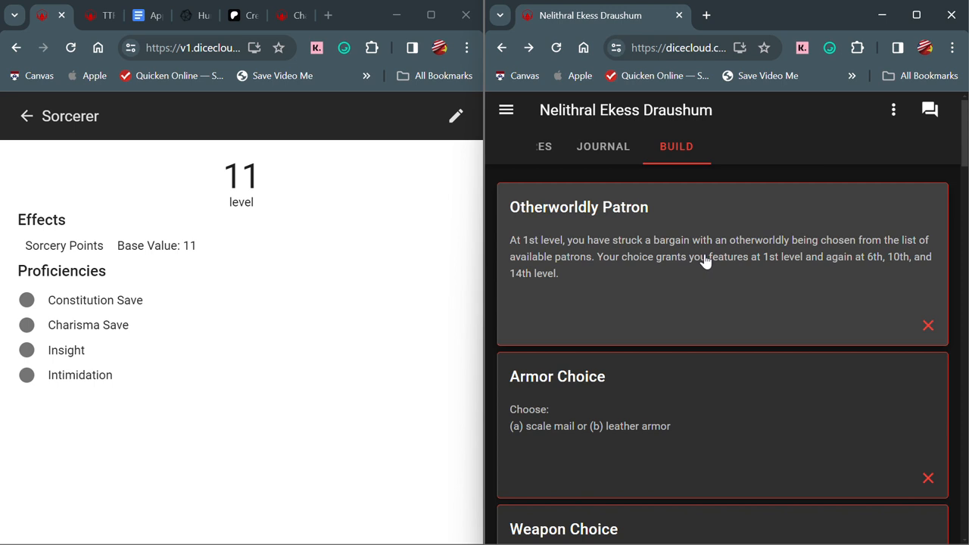
- Check the Warlock class in the version 1 journal and insert The Undead from [W] Unnamed LoV Warlock Library into the Otherworldly Patron slot
{"action": "left_click", "coordinate": [703, 260]}
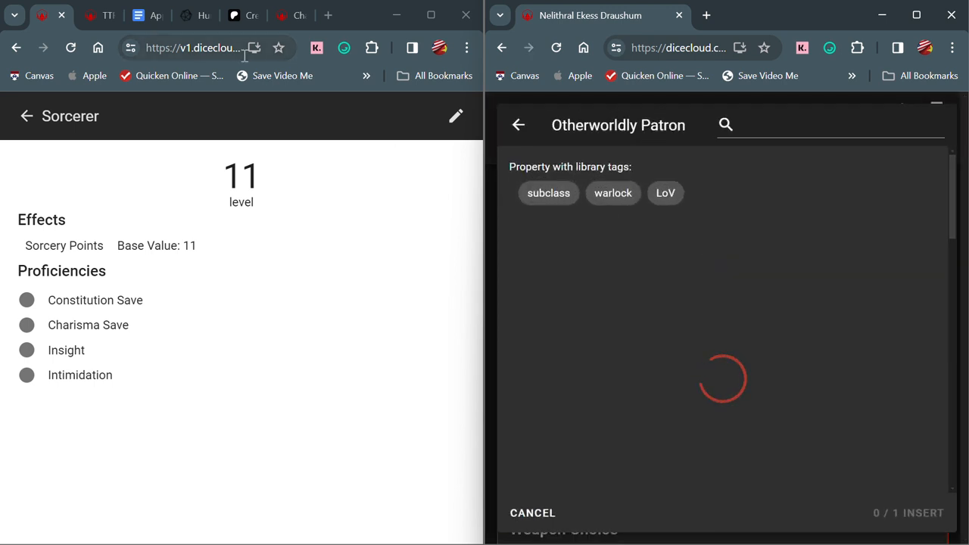
{"action": "left_click", "coordinate": [26, 118]}
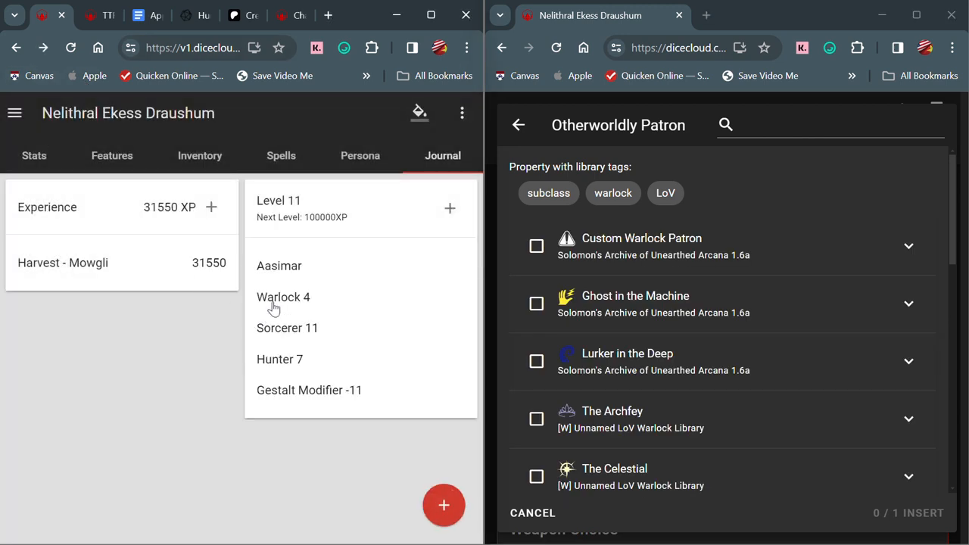
{"action": "left_click", "coordinate": [274, 303]}
{"action": "left_click", "coordinate": [27, 116]}
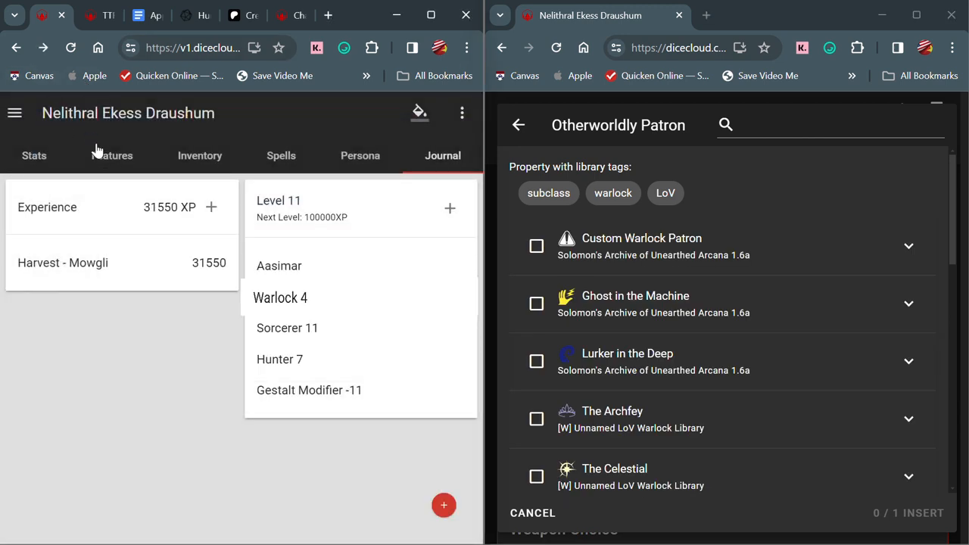
{"action": "scroll", "coordinate": [623, 442], "scroll_direction": "down", "scroll_amount": 7}
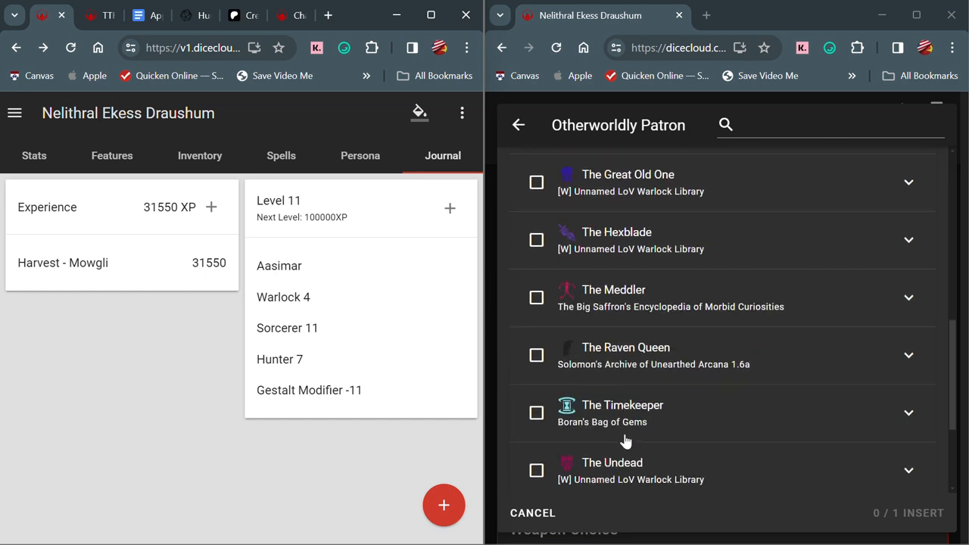
{"action": "left_click", "coordinate": [536, 299]}
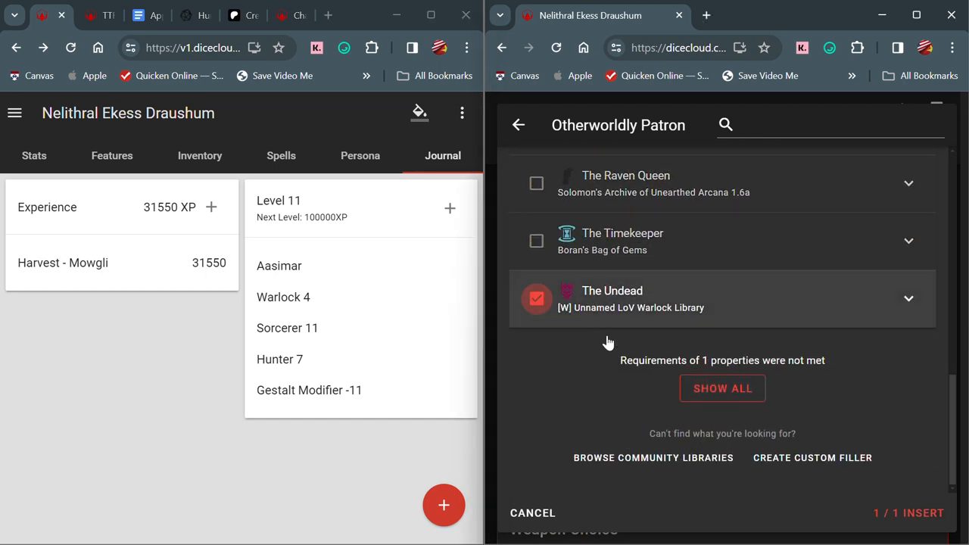
{"action": "left_click", "coordinate": [908, 513]}
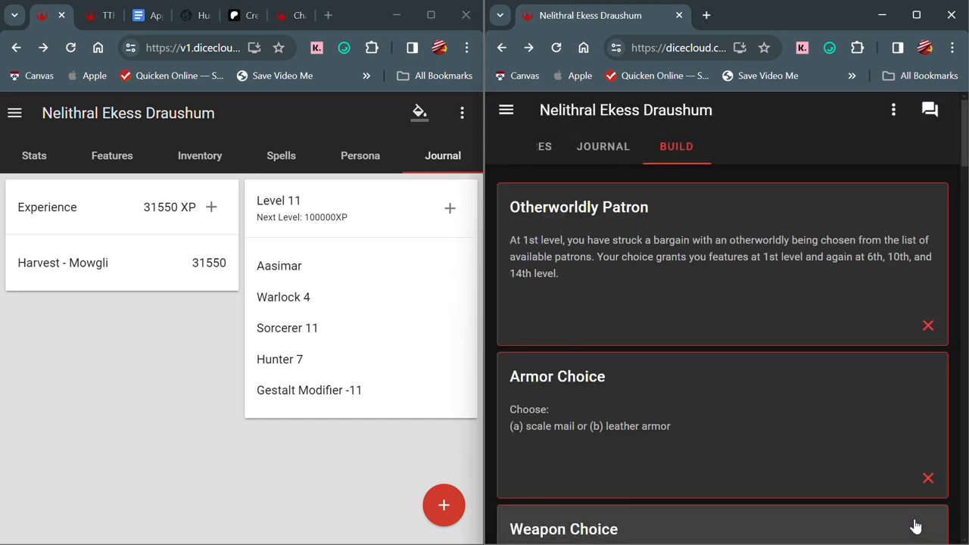
- Display the carried items in the version 1 inventory and insert Scale Mail from !Obediah's Bag of Slot Fillers into the Armor Choice slot
{"action": "left_click", "coordinate": [698, 262]}
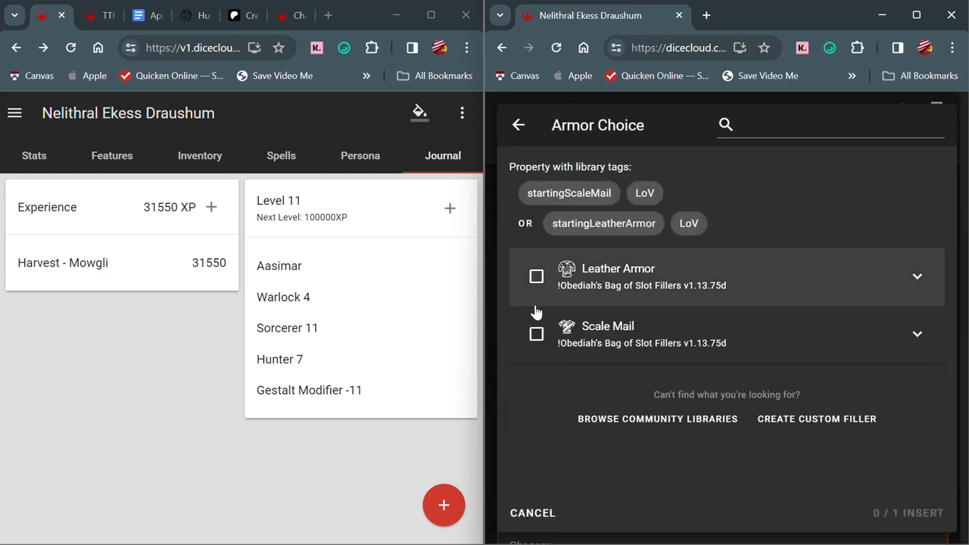
{"action": "left_click", "coordinate": [213, 162]}
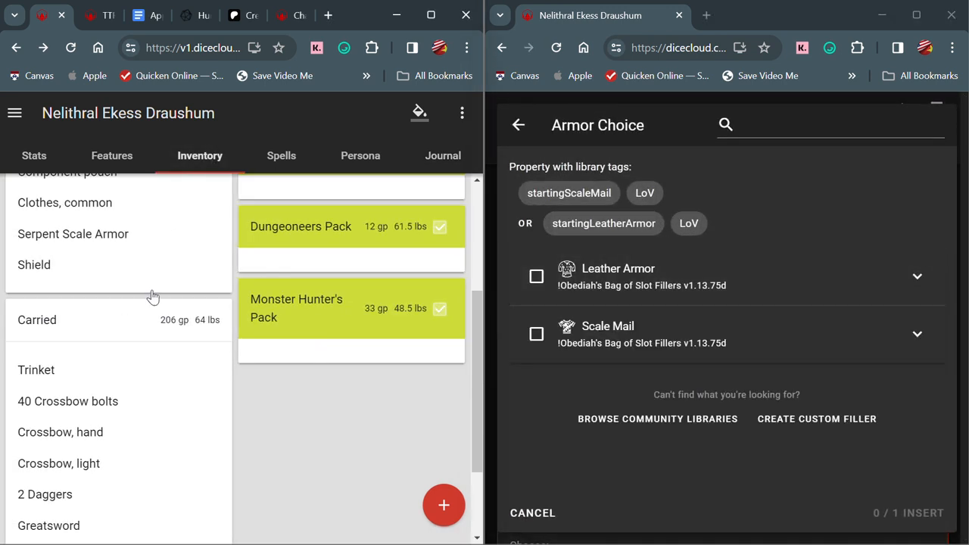
{"action": "scroll", "coordinate": [149, 310], "scroll_direction": "down", "scroll_amount": 3}
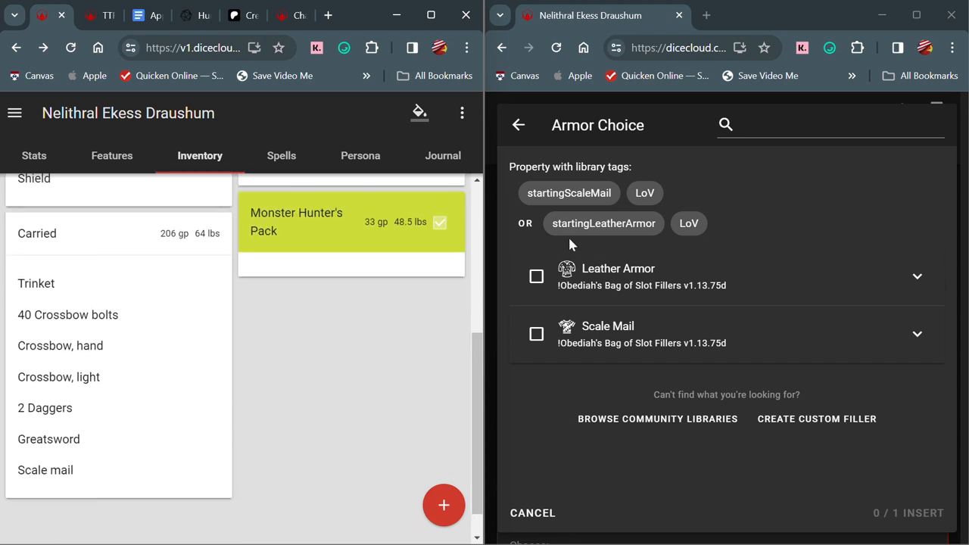
{"action": "left_click", "coordinate": [536, 334]}
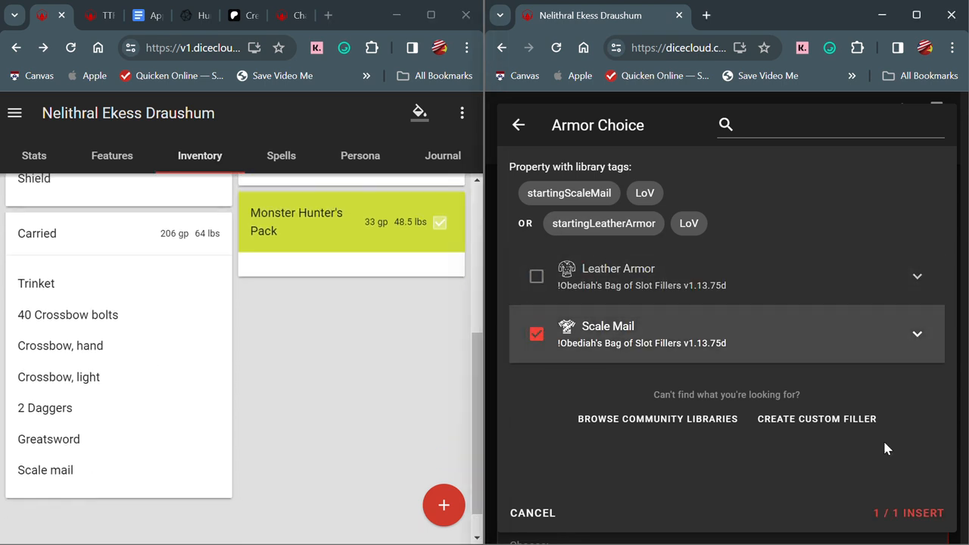
{"action": "left_click", "coordinate": [895, 522]}
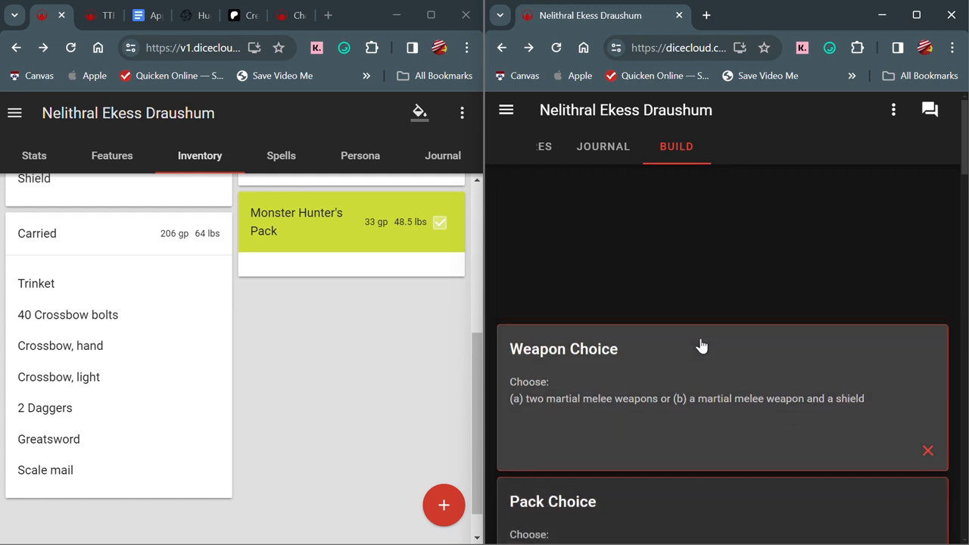
- Insert Melee Martial and Shield from TTRPG Traveller's Homebrew Library into the Weapon Choice slot
{"action": "left_click", "coordinate": [647, 235]}
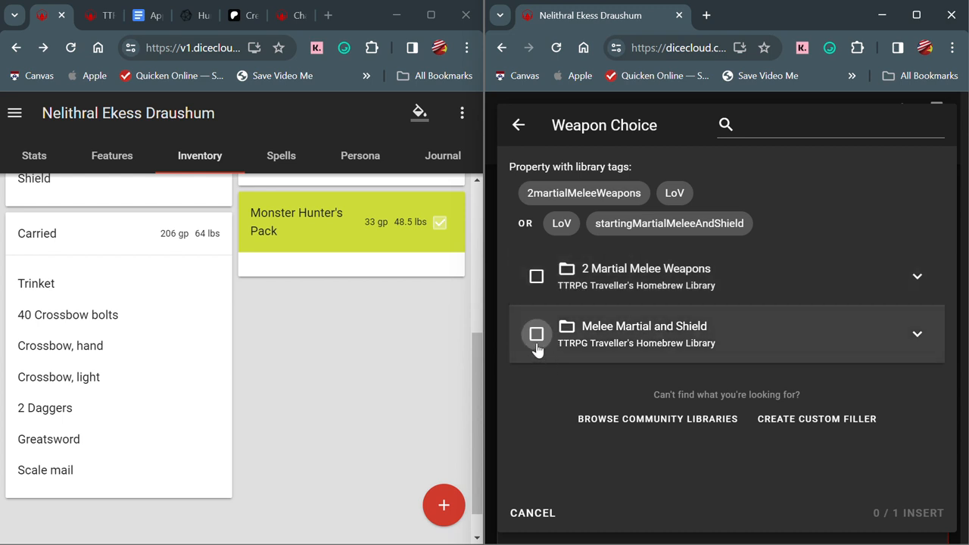
{"action": "left_click", "coordinate": [537, 334]}
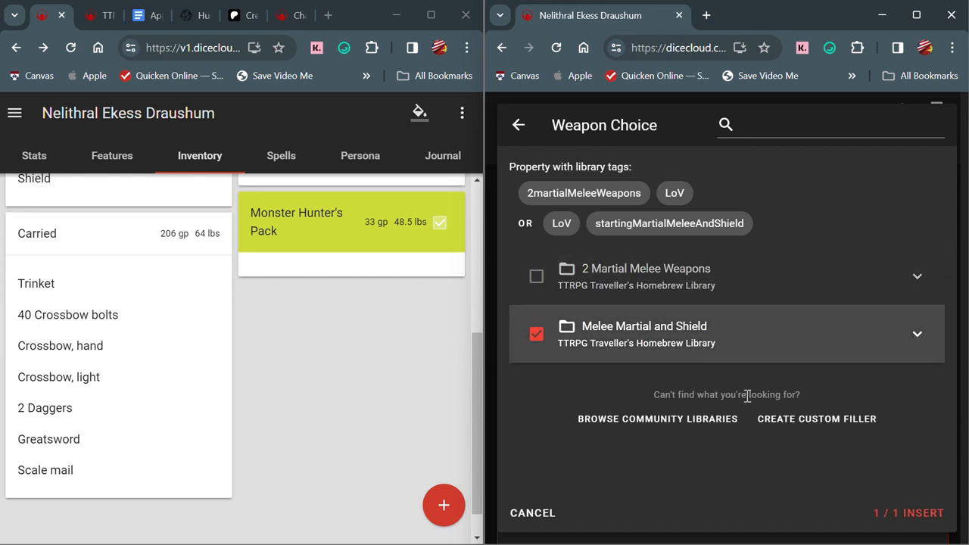
{"action": "left_click", "coordinate": [899, 516]}
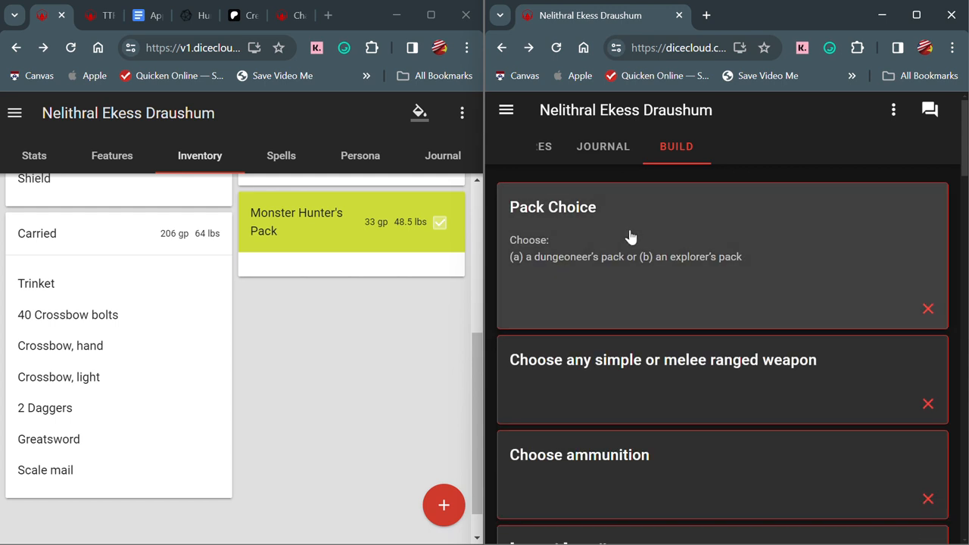
- Review the packs in the version 1 inventory and insert Dungeoneer's Pack from Khourdaet's Forge of Relics into the Pack Choice slot
{"action": "scroll", "coordinate": [423, 271], "scroll_direction": "up", "scroll_amount": 3}
{"action": "scroll", "coordinate": [415, 278], "scroll_direction": "up", "scroll_amount": 1}
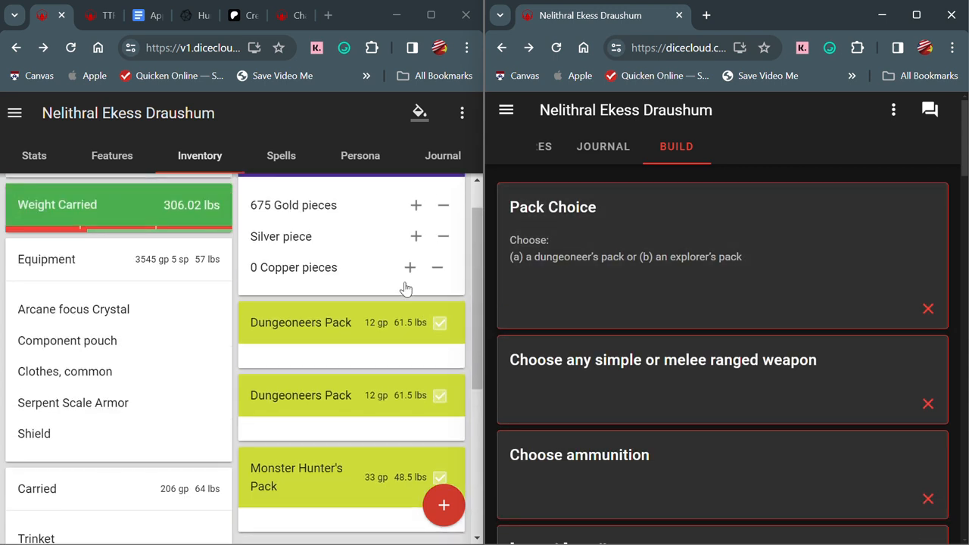
{"action": "left_click", "coordinate": [543, 265]}
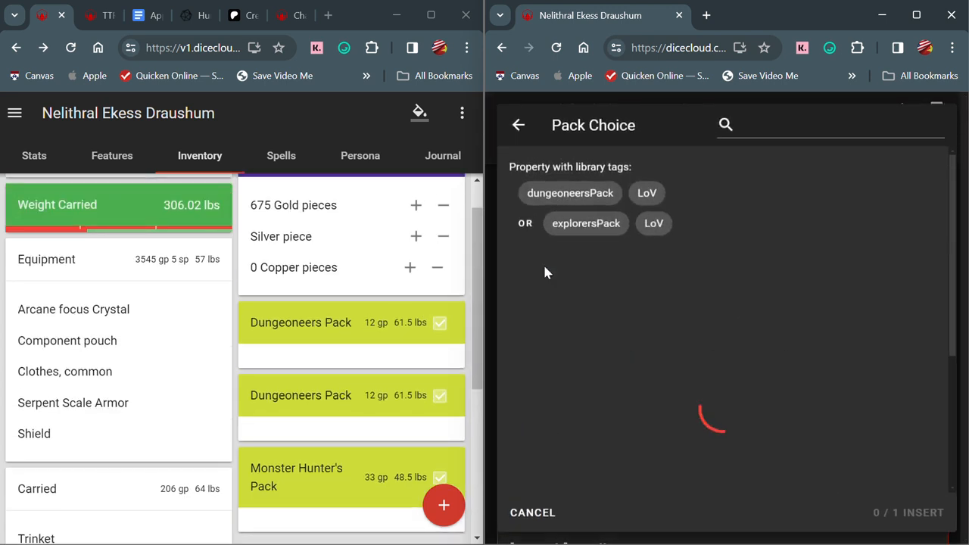
{"action": "left_click", "coordinate": [536, 276]}
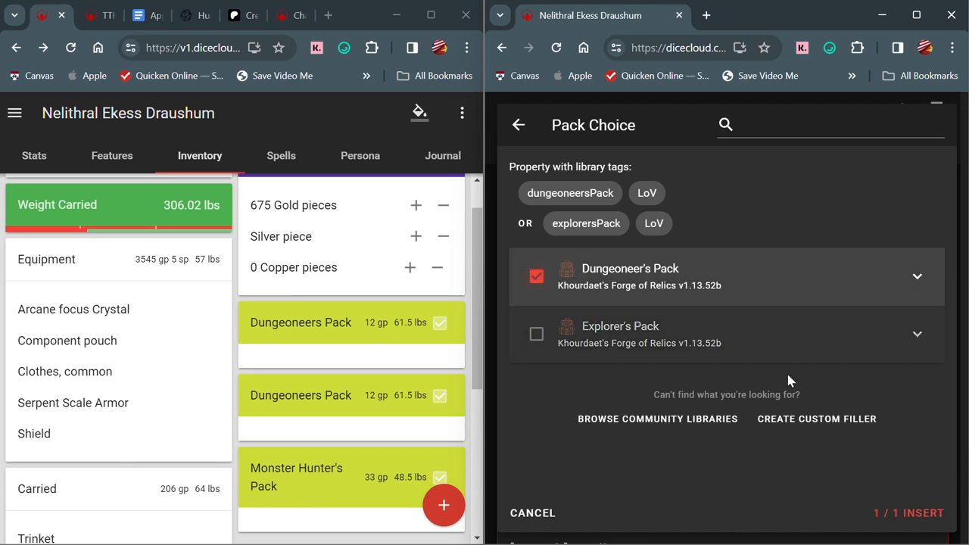
{"action": "left_click", "coordinate": [887, 521]}
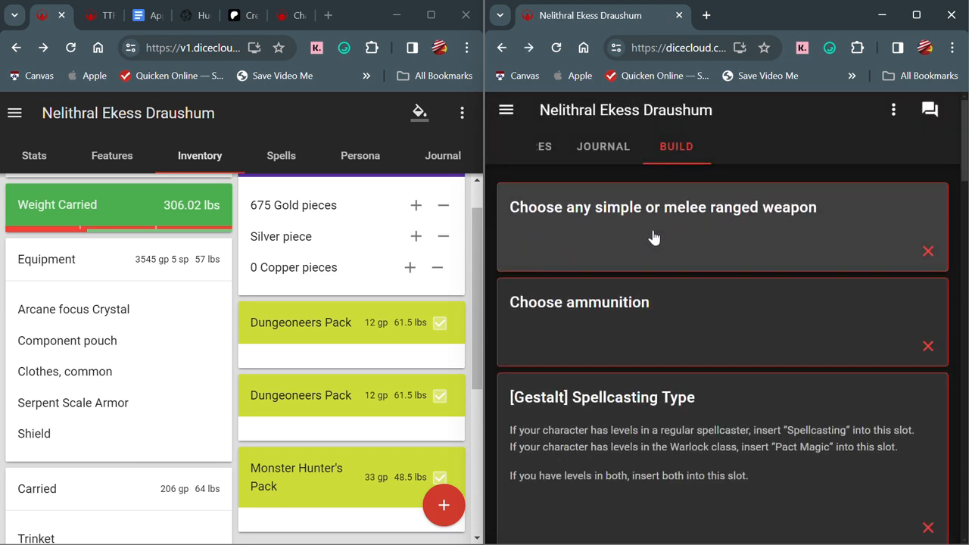
- Insert Blowgun from !Obediah's Bag of Slot Fillers into the Choose any simple or melee ranged weapon slot
{"action": "left_click", "coordinate": [653, 231]}
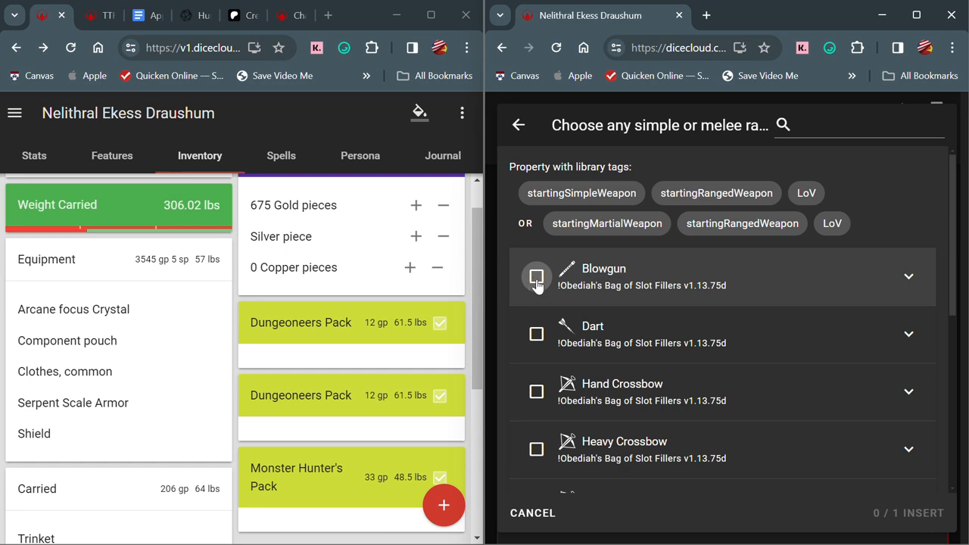
{"action": "left_click", "coordinate": [537, 277]}
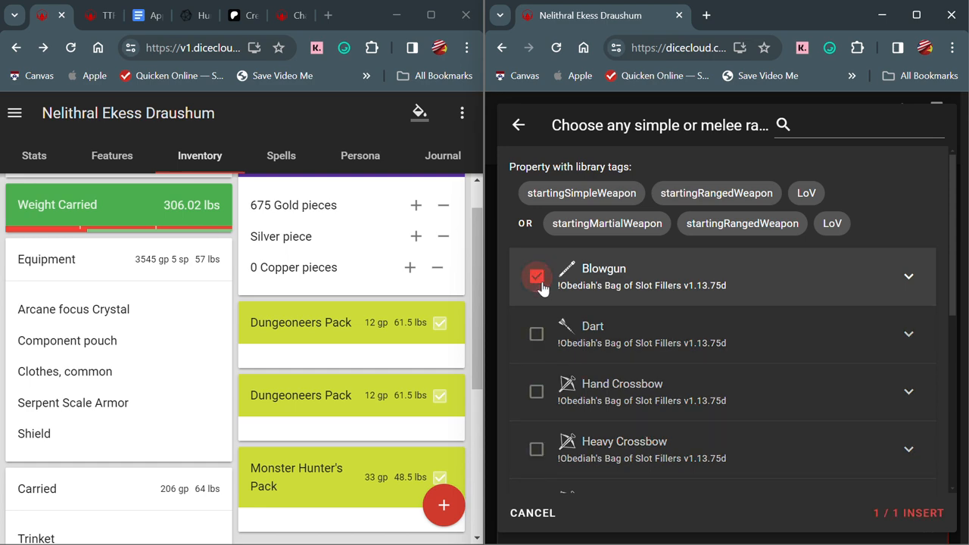
{"action": "left_click", "coordinate": [896, 515]}
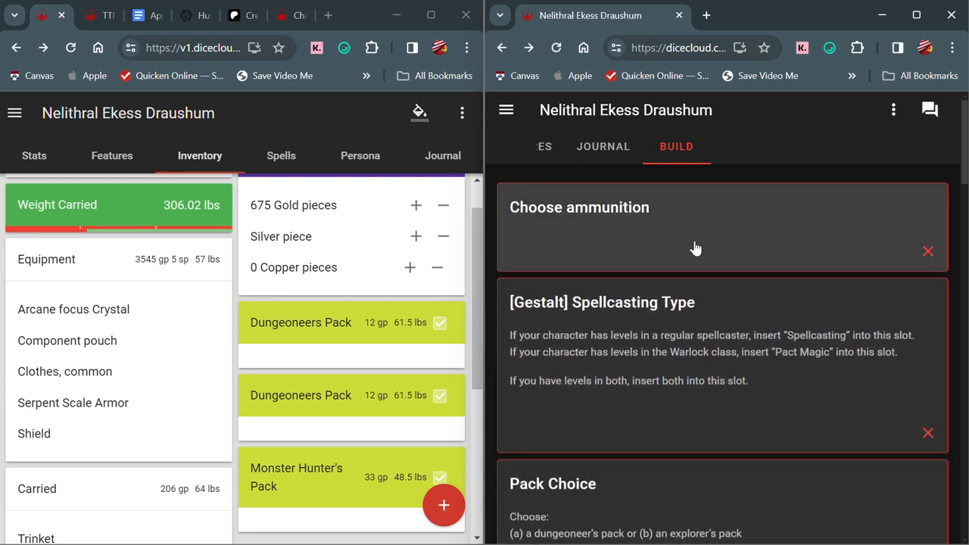
- Open the Choose ammunition slot and look through its available fillers
{"action": "left_click", "coordinate": [697, 248]}
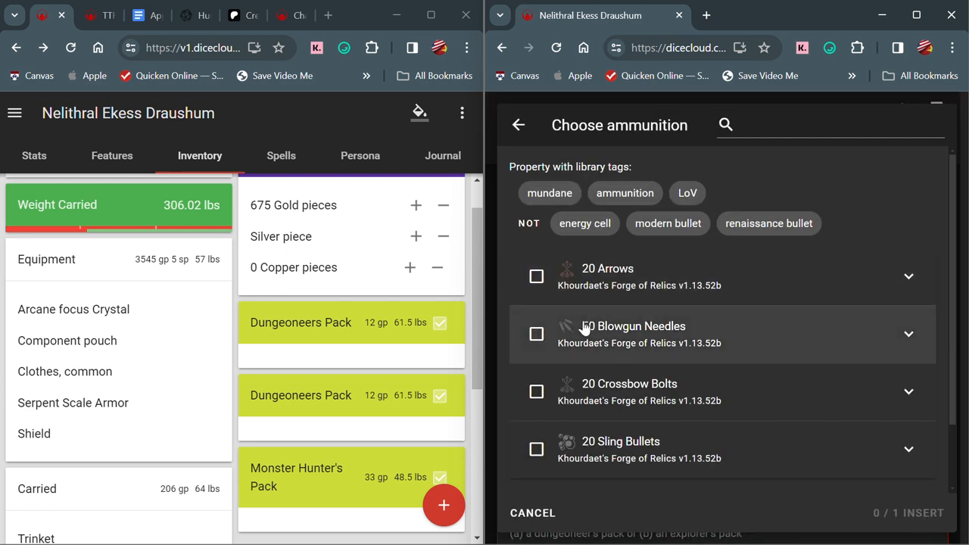
{"action": "scroll", "coordinate": [587, 327], "scroll_direction": "down", "scroll_amount": 1}
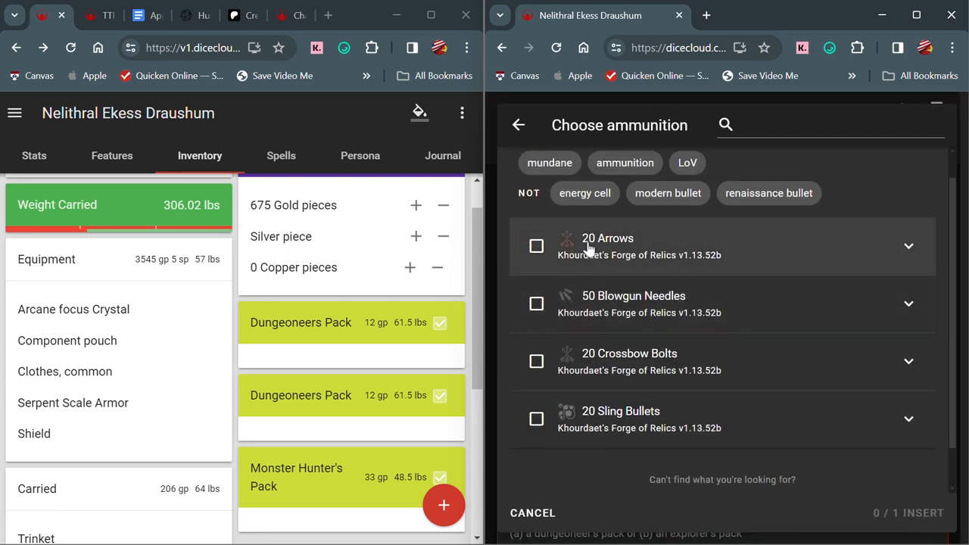
{"action": "scroll", "coordinate": [621, 423], "scroll_direction": "down", "scroll_amount": 1}
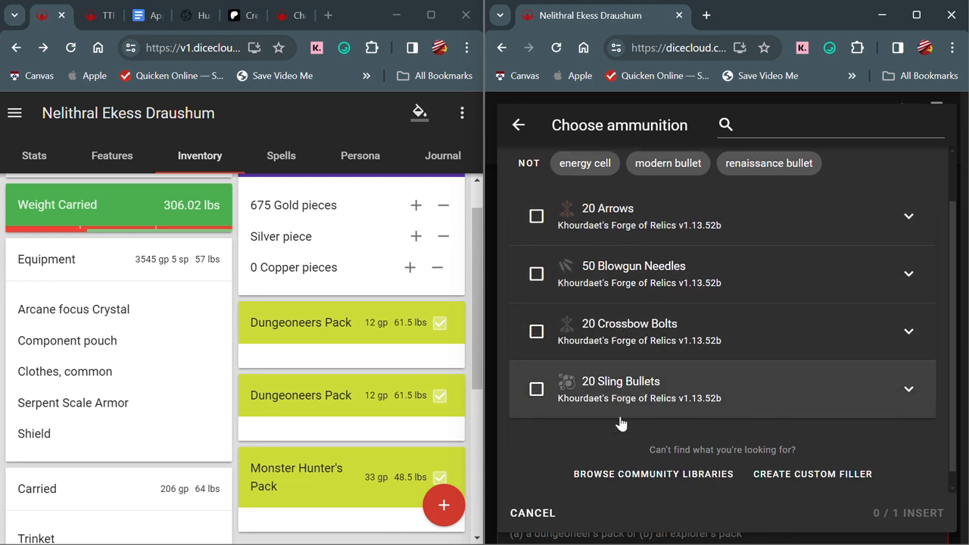
{"action": "scroll", "coordinate": [621, 422], "scroll_direction": "up", "scroll_amount": 2}
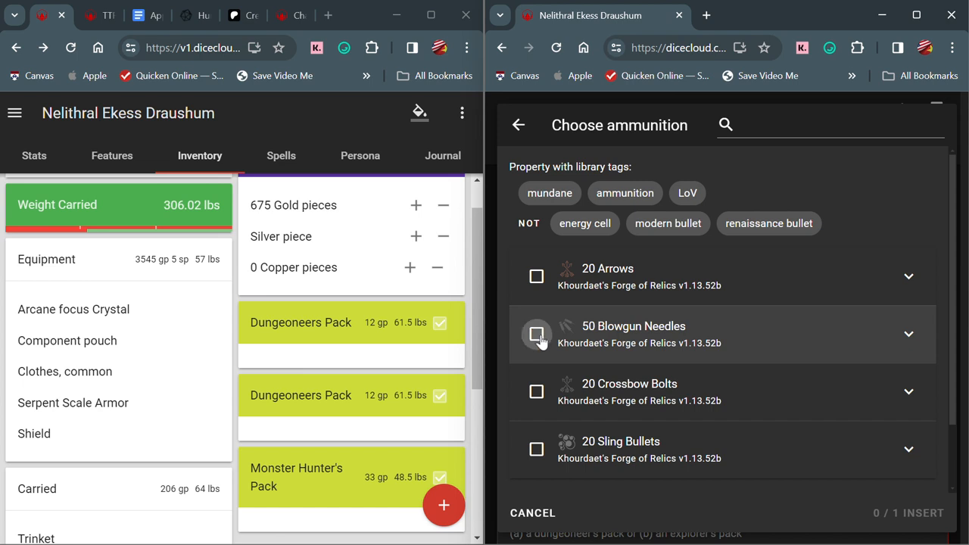
- Expand the details of 50 Blowgun Needles and try to reduce the quantity
{"action": "left_click", "coordinate": [598, 334]}
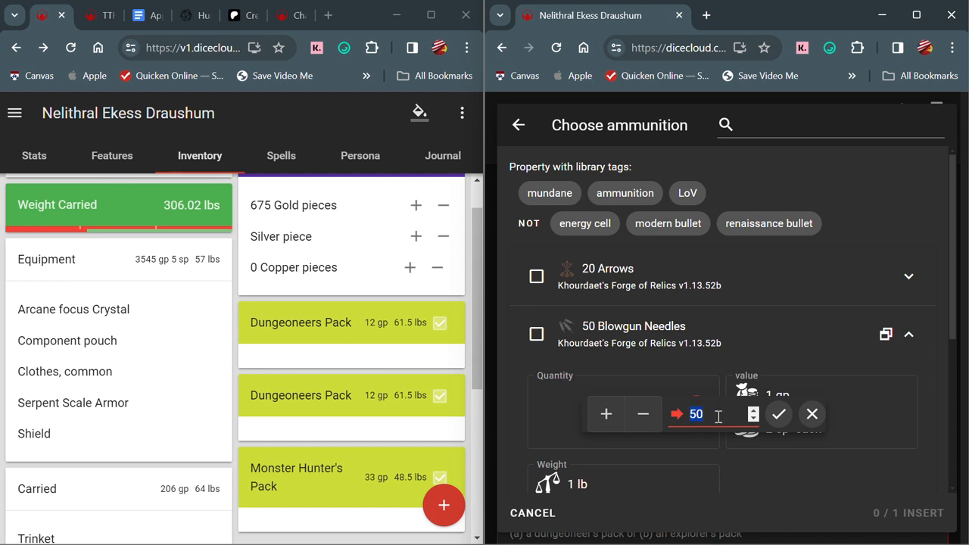
{"action": "left_click", "coordinate": [642, 414]}
{"action": "left_click", "coordinate": [778, 415]}
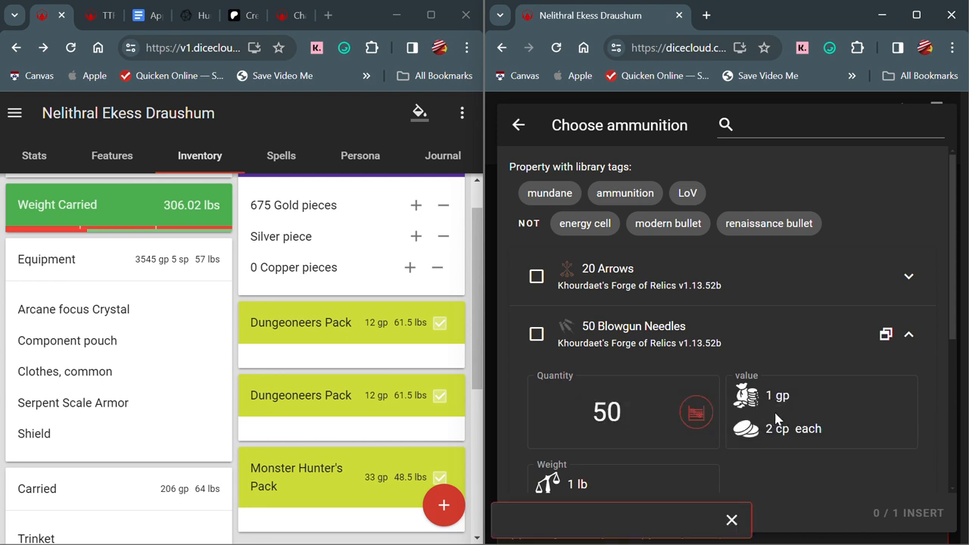
{"action": "scroll", "coordinate": [681, 418], "scroll_direction": "down", "scroll_amount": 1}
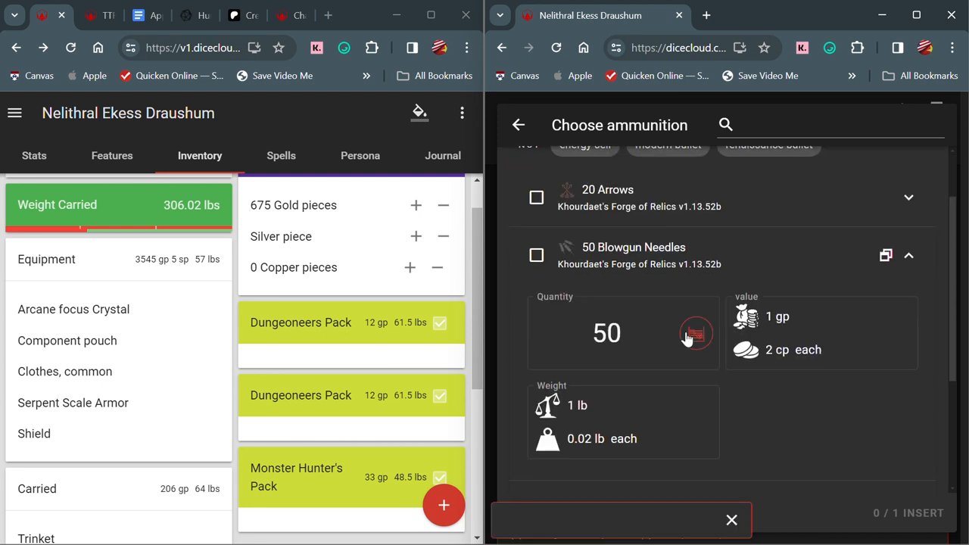
{"action": "scroll", "coordinate": [666, 312], "scroll_direction": "up", "scroll_amount": 1}
- Insert 50 Blowgun Needles from Khourdaet's Forge of Relics into the Choose ammunition slot and dismiss the notification
{"action": "left_click", "coordinate": [536, 333]}
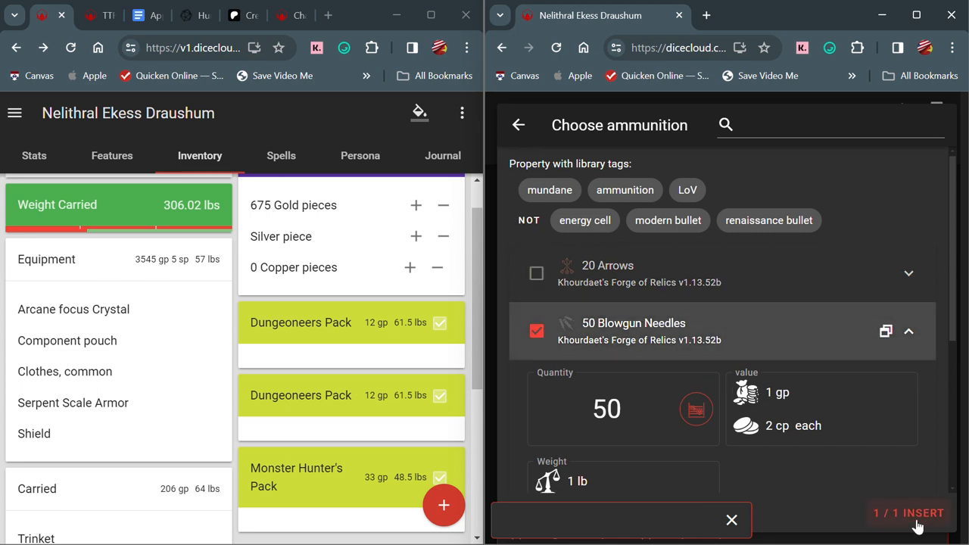
{"action": "left_click", "coordinate": [916, 517]}
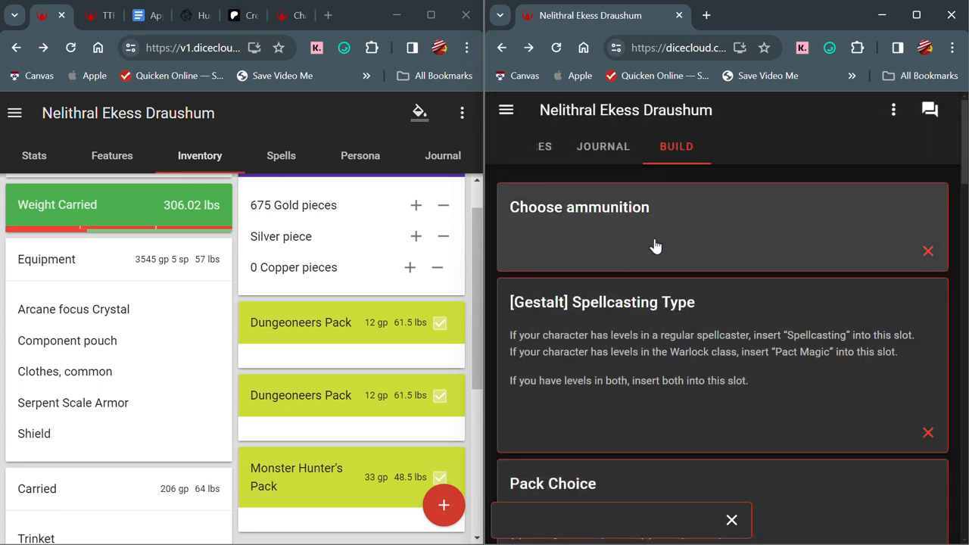
{"action": "left_click", "coordinate": [731, 521]}
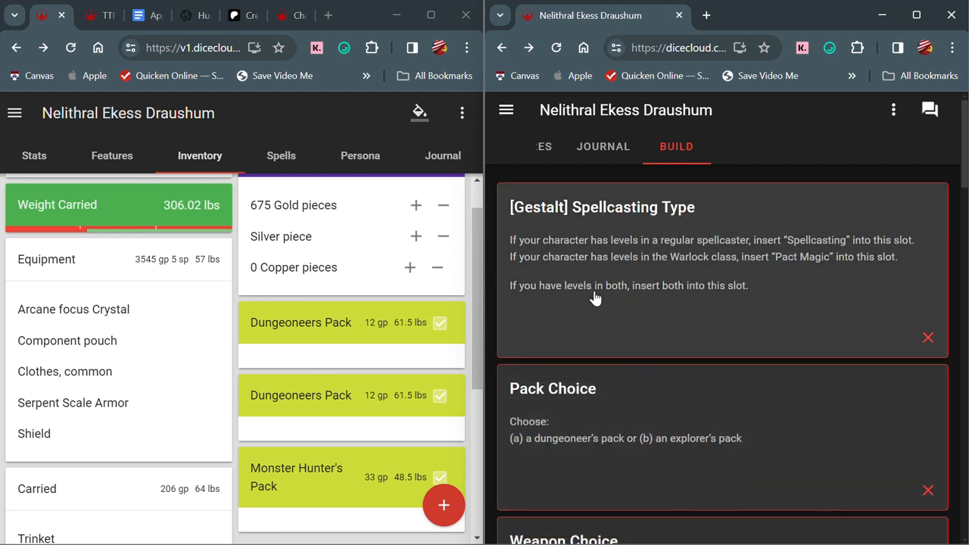
- Open the [Gestalt] Spellcasting Type slot and select Spellcasting (TT) from TTRPG Traveller's Homebrew Library
{"action": "left_click", "coordinate": [617, 246]}
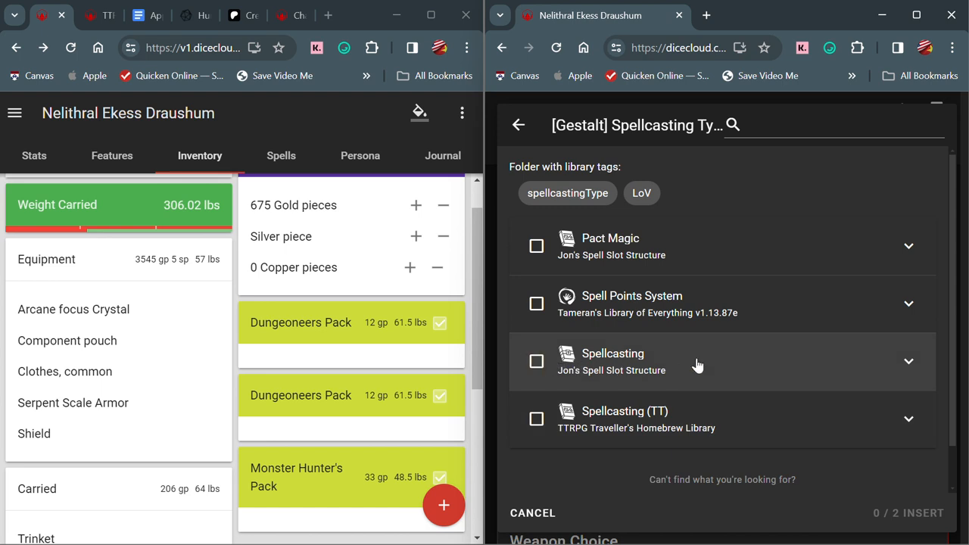
{"action": "left_click", "coordinate": [803, 422]}
{"action": "left_click", "coordinate": [754, 431]}
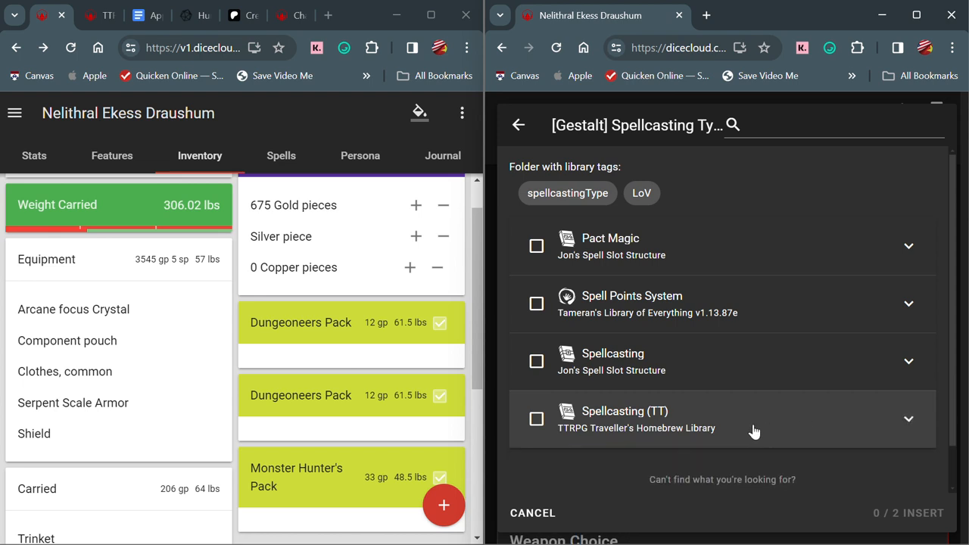
{"action": "left_click", "coordinate": [630, 358]}
{"action": "left_click", "coordinate": [632, 360]}
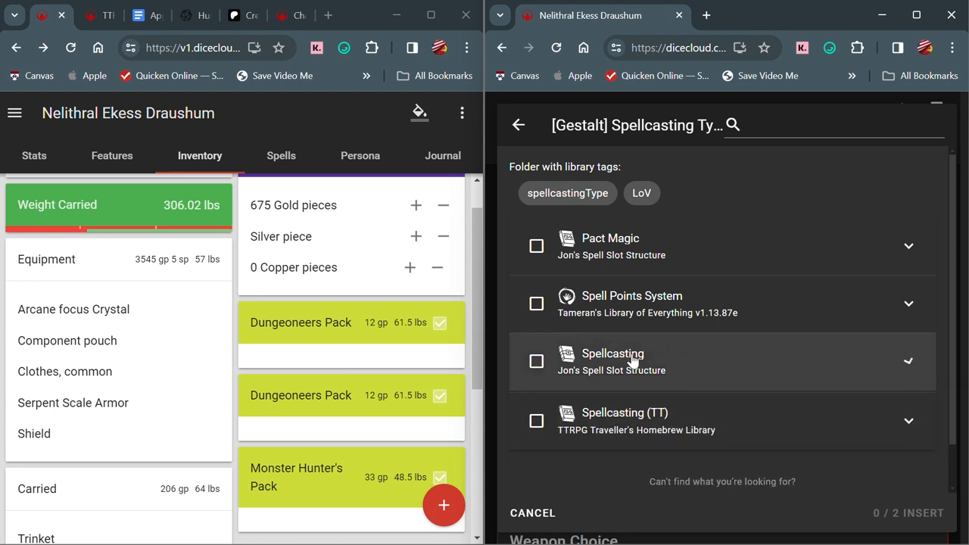
{"action": "left_click", "coordinate": [632, 360]}
{"action": "left_click", "coordinate": [632, 360]}
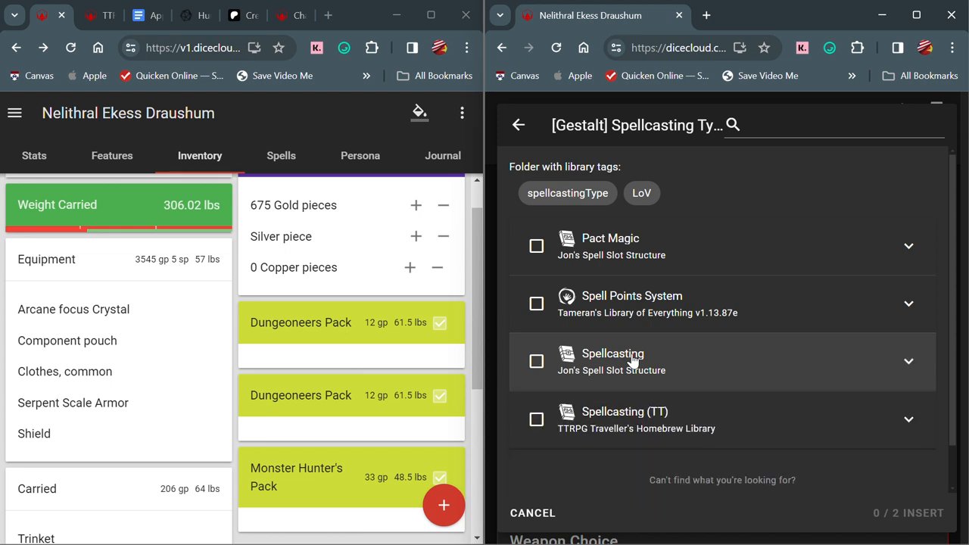
{"action": "left_click", "coordinate": [535, 421]}
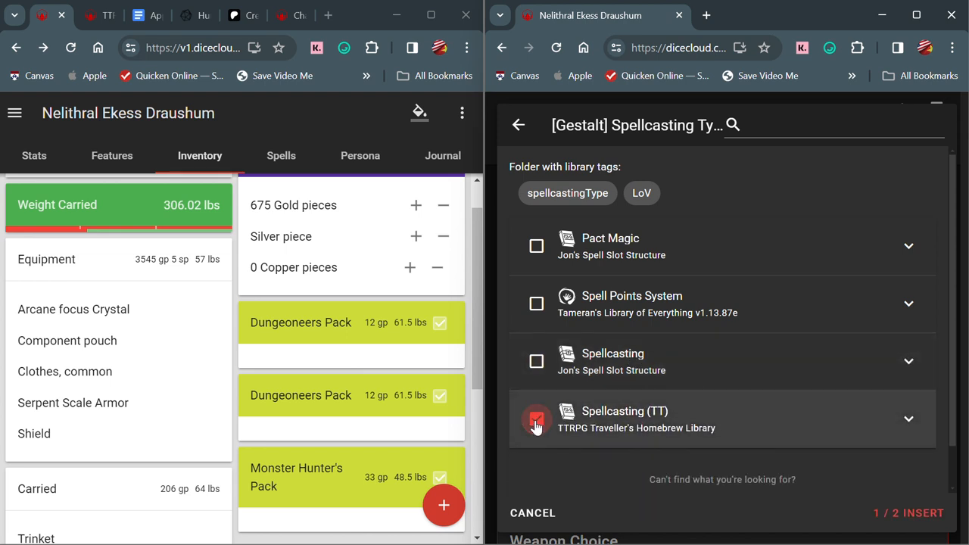
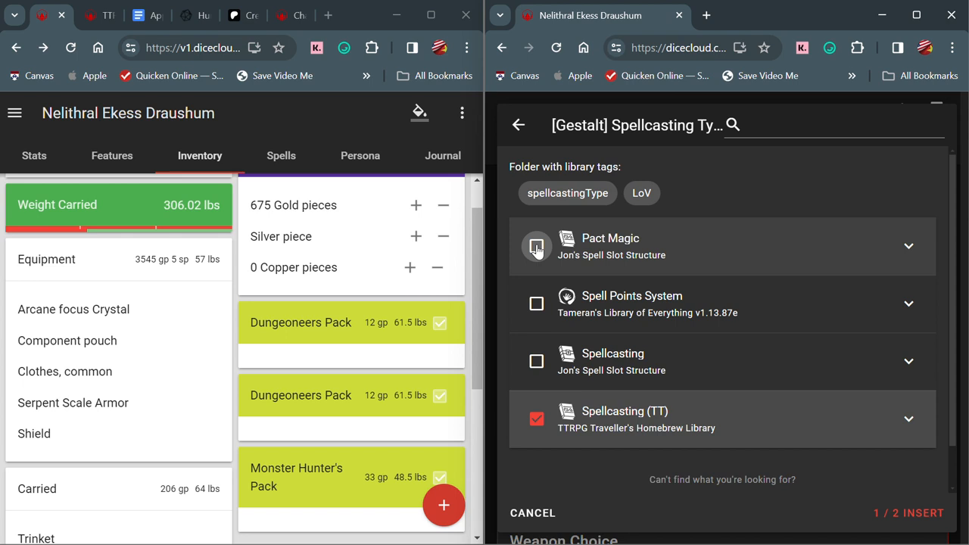
- Add Pact Magic to the Gestalt Spellcasting Type selection and insert it, and fill Pack Choice with Dungeoneer's Pack
{"action": "left_click", "coordinate": [536, 247]}
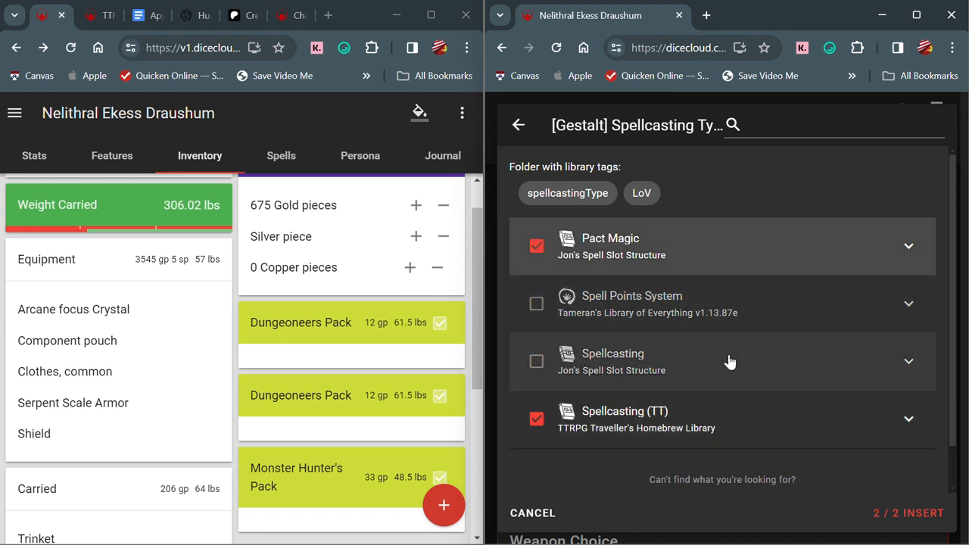
{"action": "left_click", "coordinate": [910, 515]}
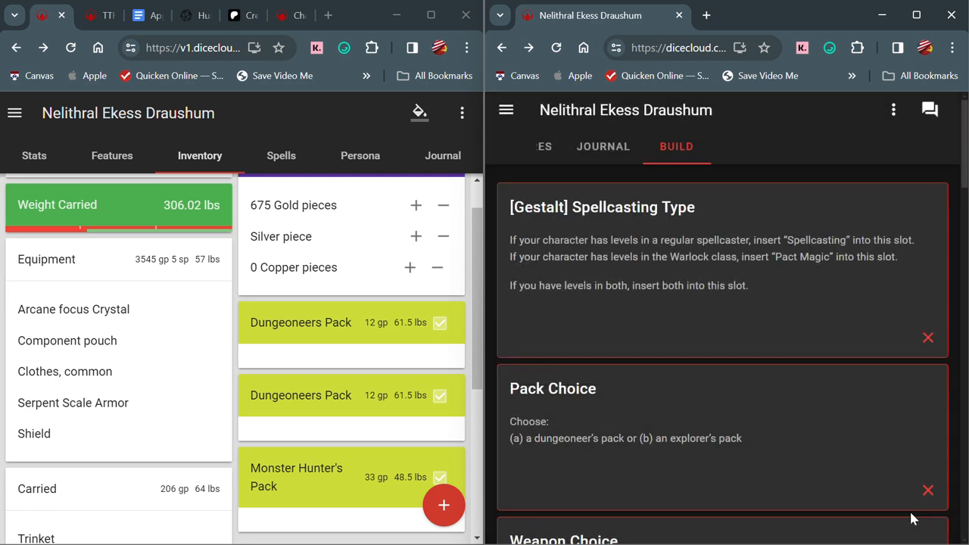
{"action": "left_click", "coordinate": [749, 280]}
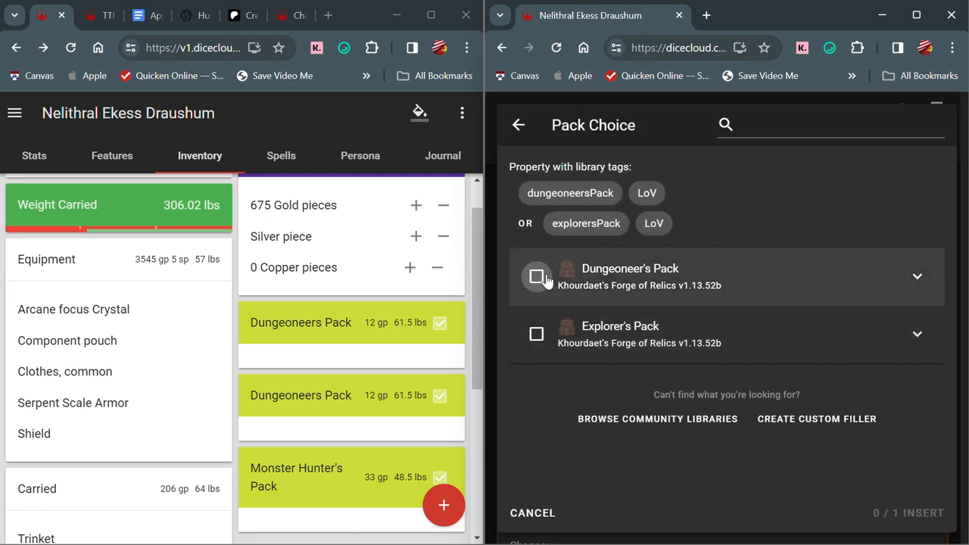
{"action": "left_click", "coordinate": [536, 277]}
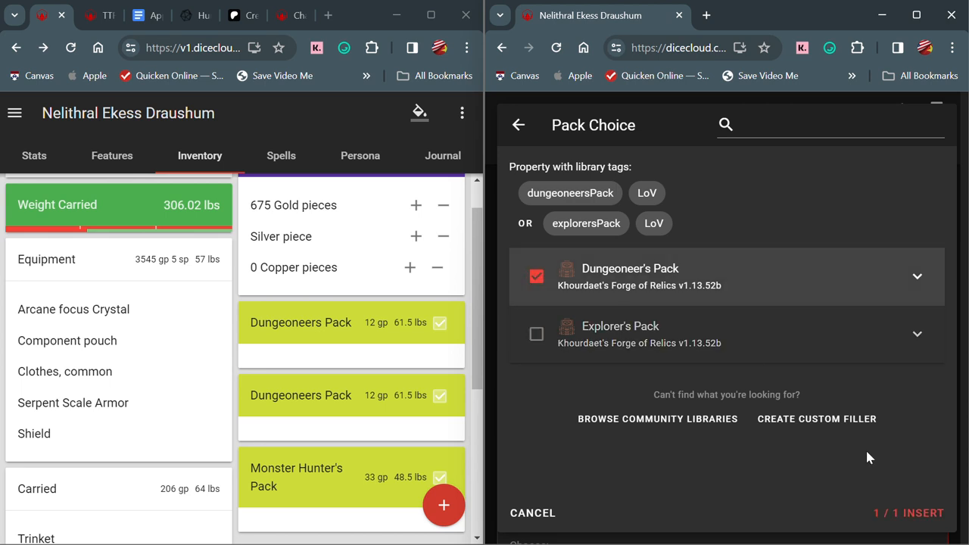
{"action": "left_click", "coordinate": [902, 513]}
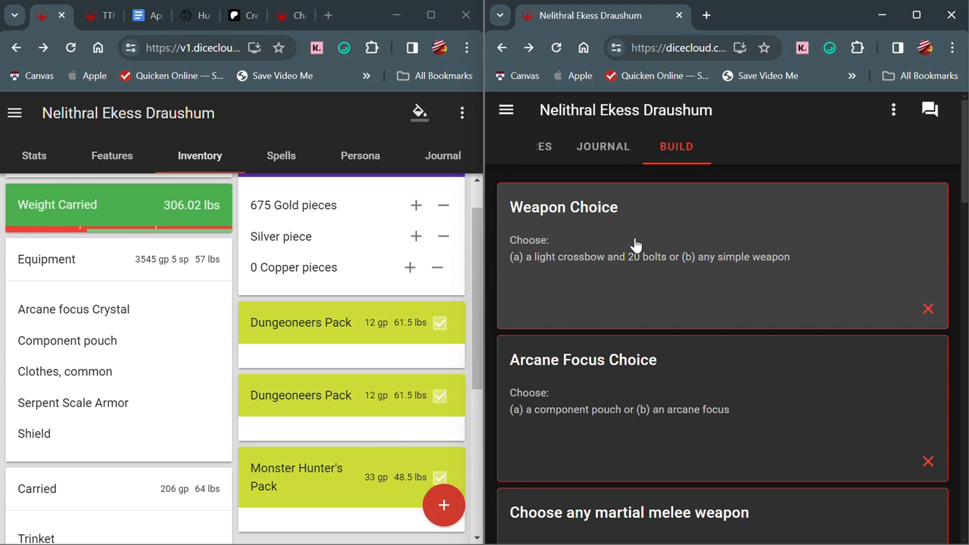
- Fill the Weapon Choice slot with a light crossbow and 20 bolts, checking the carried items in the old character's inventory
{"action": "left_click", "coordinate": [636, 244]}
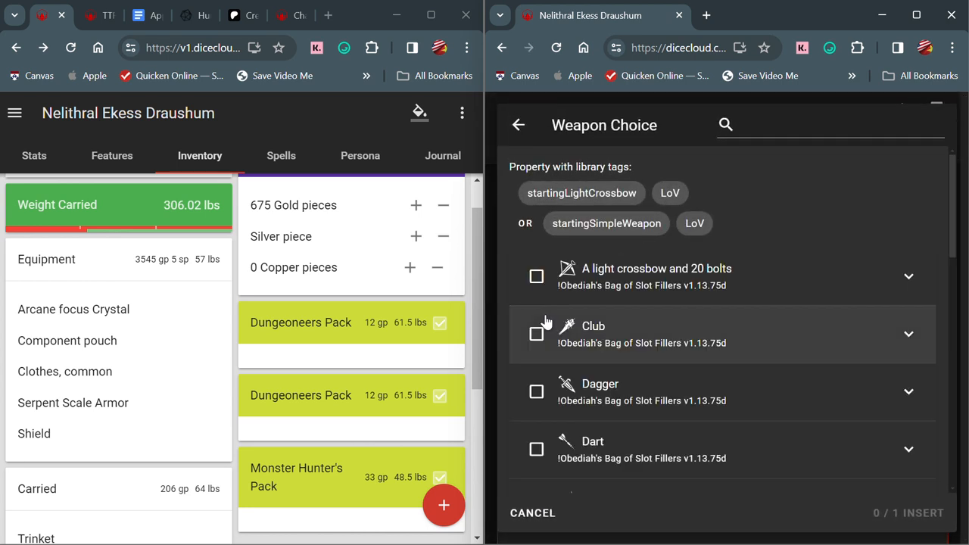
{"action": "scroll", "coordinate": [152, 409], "scroll_direction": "down", "scroll_amount": 2}
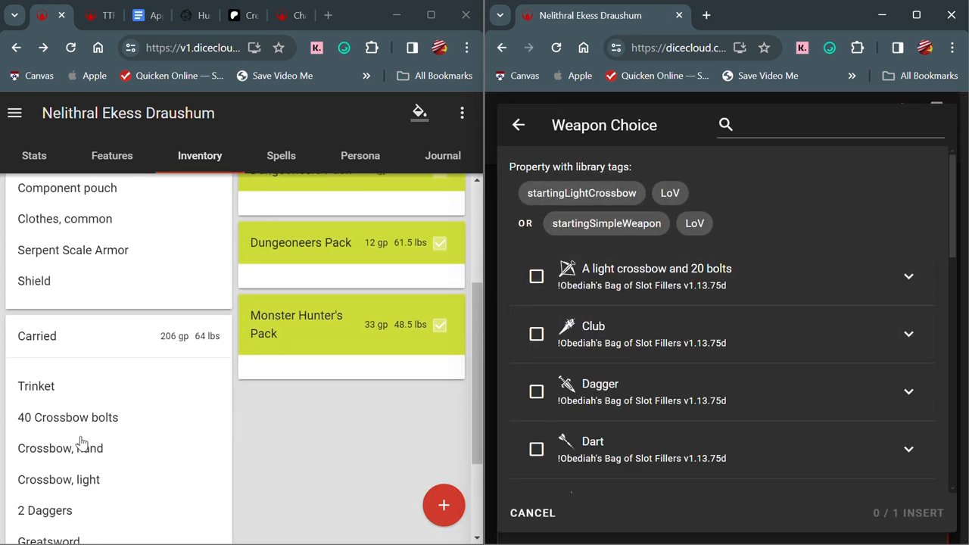
{"action": "left_click", "coordinate": [535, 275]}
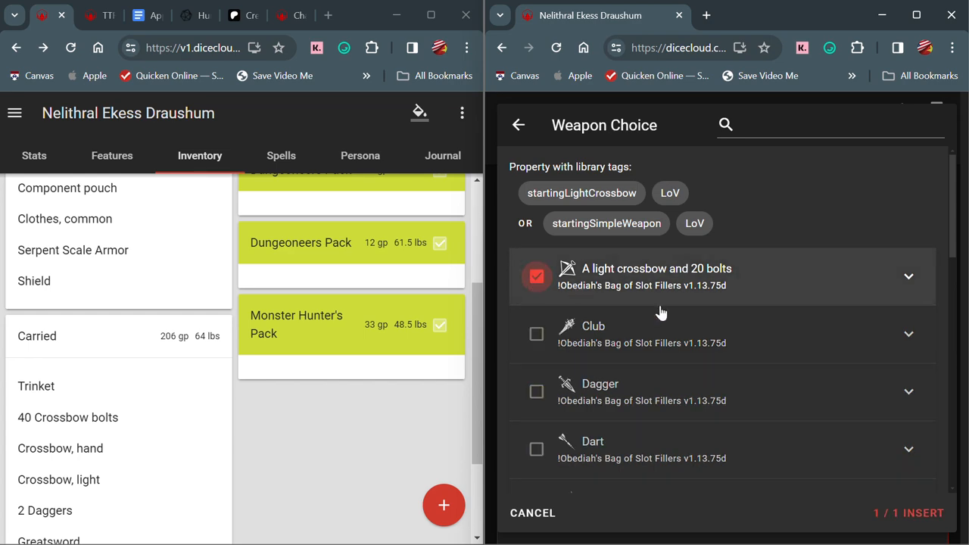
{"action": "left_click", "coordinate": [899, 513]}
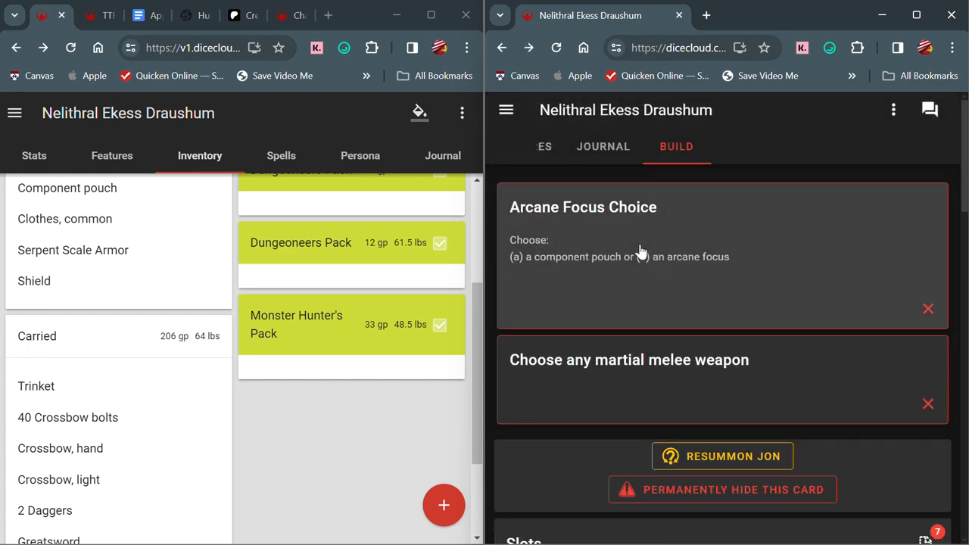
- Fill the Arcane Focus Choice slot with Arcane Focus, Crystal, matching the old character's equipment
{"action": "left_click", "coordinate": [639, 250]}
{"action": "scroll", "coordinate": [83, 331], "scroll_direction": "up", "scroll_amount": 2}
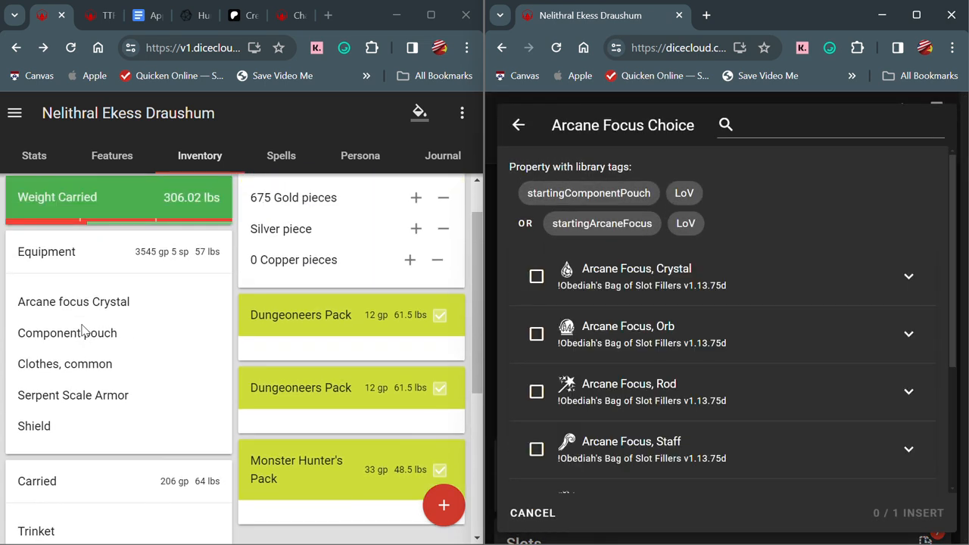
{"action": "left_click", "coordinate": [535, 275]}
{"action": "left_click", "coordinate": [887, 517]}
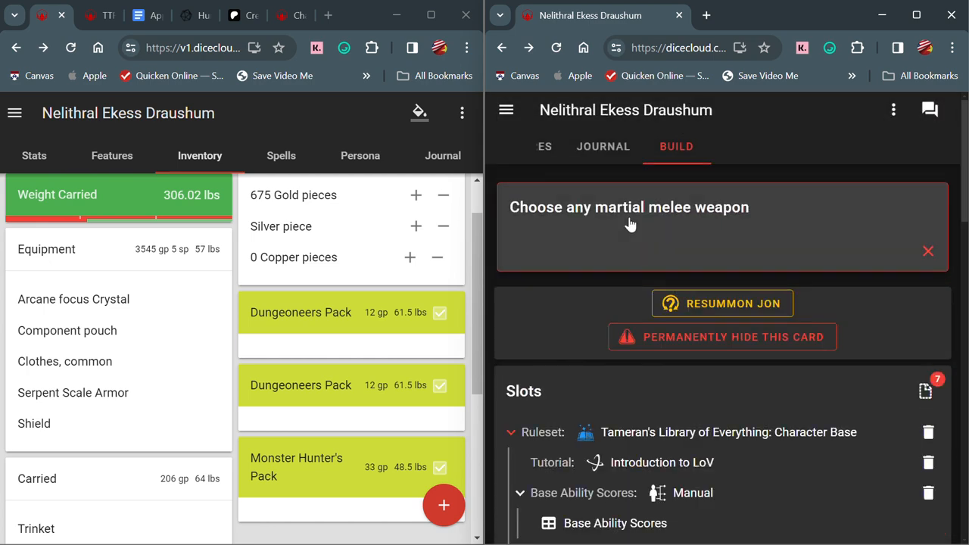
- Fill the martial melee weapon slot with a Greatsword, matching the old character's carried items
{"action": "left_click", "coordinate": [630, 223]}
{"action": "scroll", "coordinate": [79, 467], "scroll_direction": "down", "scroll_amount": 3}
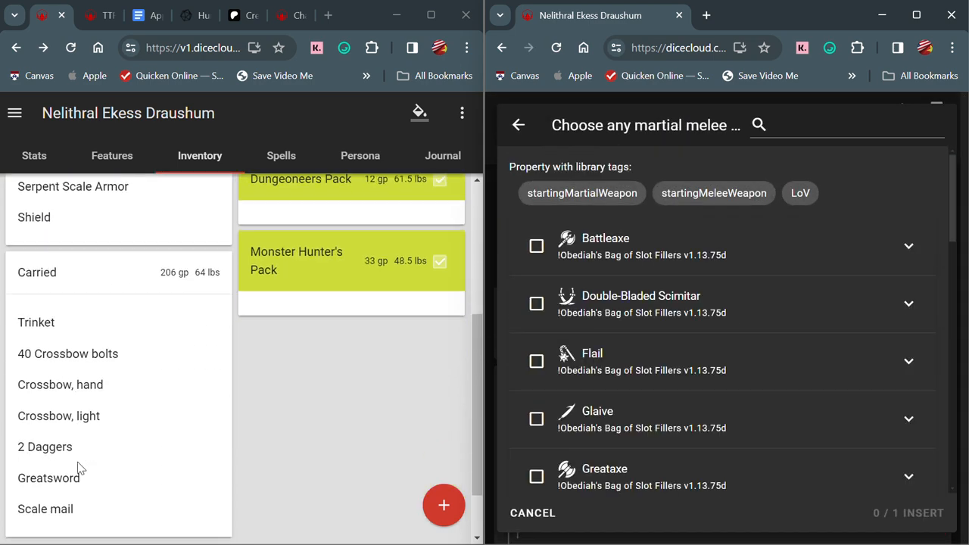
{"action": "scroll", "coordinate": [78, 467], "scroll_direction": "down", "scroll_amount": 1}
{"action": "scroll", "coordinate": [564, 405], "scroll_direction": "down", "scroll_amount": 5}
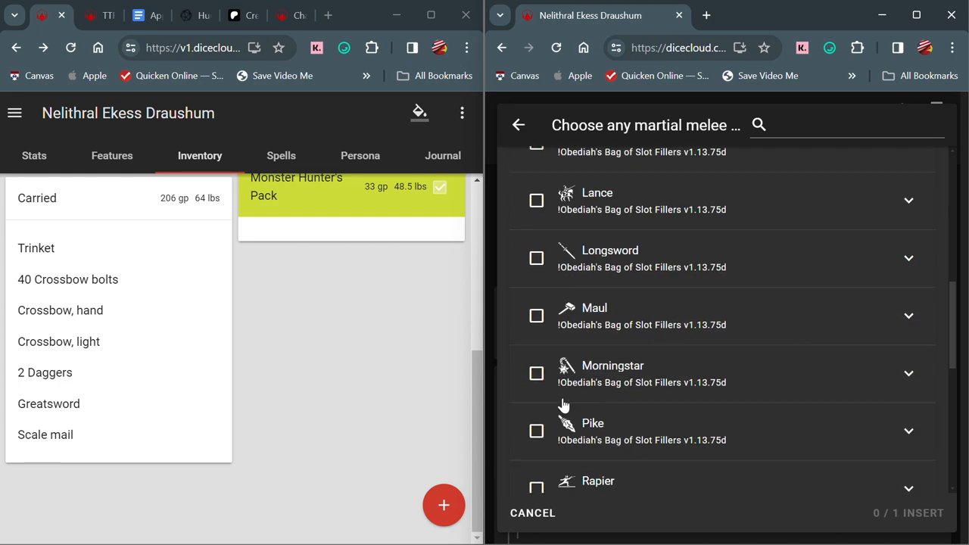
{"action": "scroll", "coordinate": [564, 405], "scroll_direction": "down", "scroll_amount": 2}
{"action": "scroll", "coordinate": [564, 405], "scroll_direction": "up", "scroll_amount": 3}
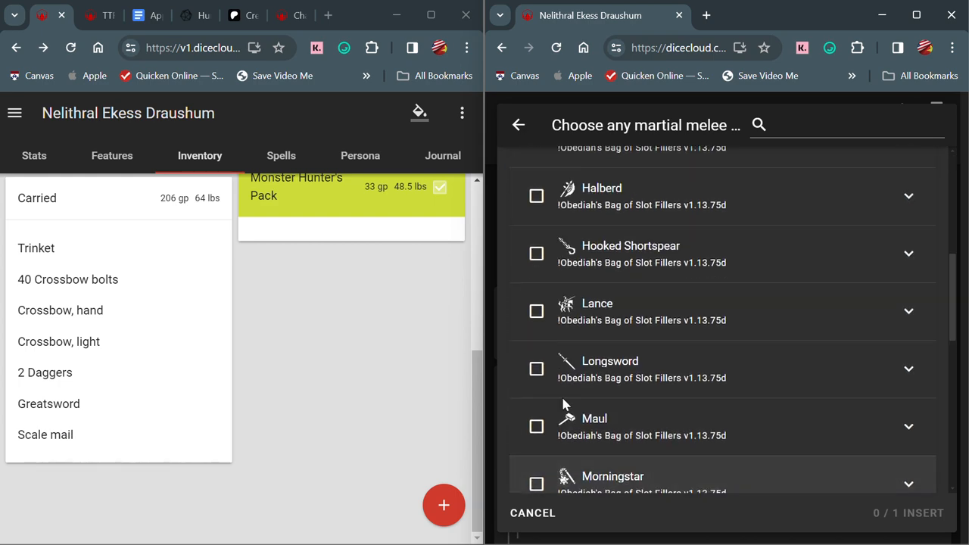
{"action": "scroll", "coordinate": [564, 405], "scroll_direction": "up", "scroll_amount": 2}
{"action": "left_click", "coordinate": [538, 255]}
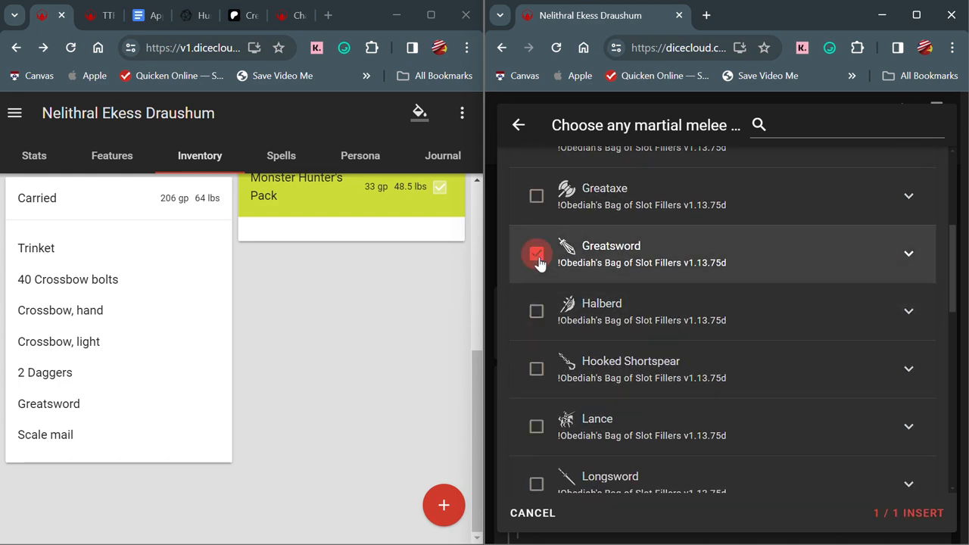
{"action": "left_click", "coordinate": [882, 515]}
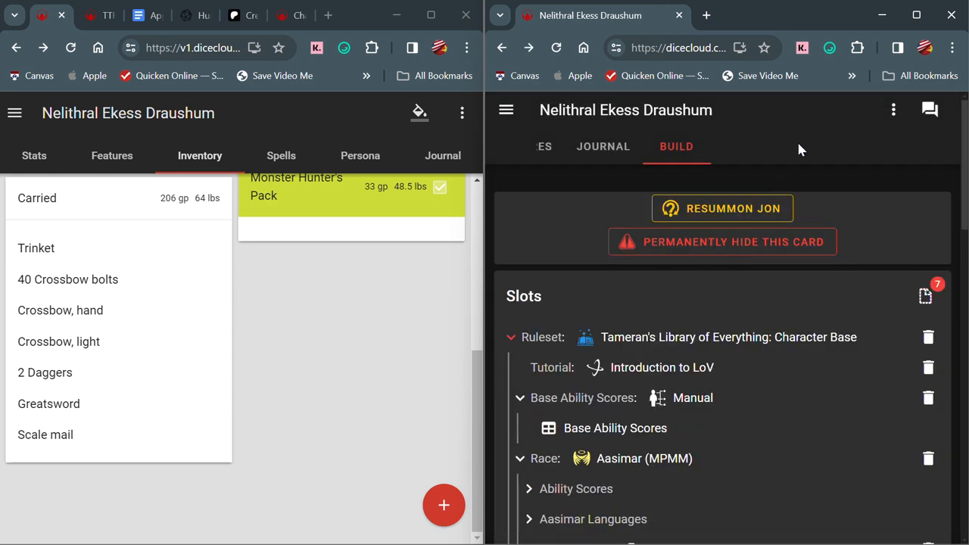
- Maximize the new character sheet's window and expand the Starting Classes slot tree down to Hunter Level 1's Multiclass slot
{"action": "left_click", "coordinate": [916, 15]}
{"action": "mouse_move", "coordinate": [925, 18]}
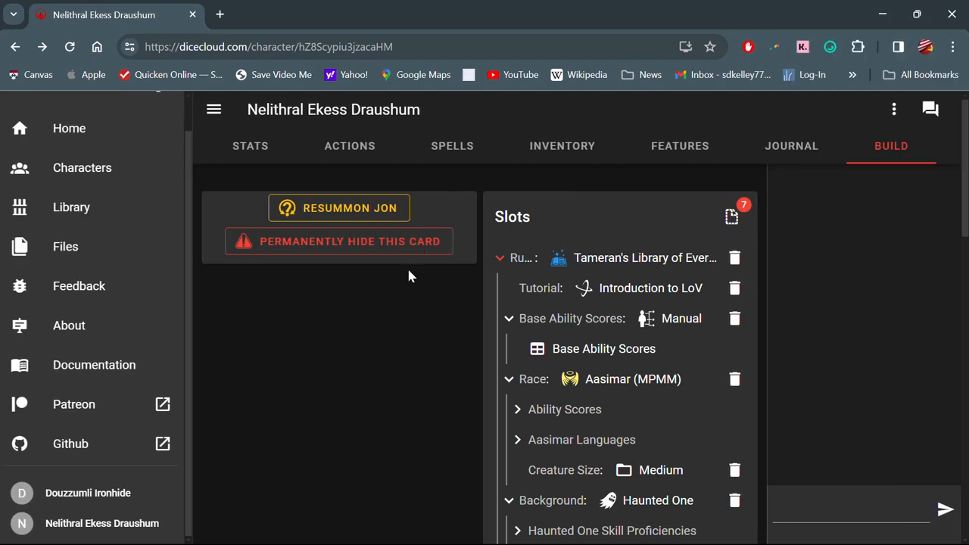
{"action": "scroll", "coordinate": [558, 341], "scroll_direction": "down", "scroll_amount": 3}
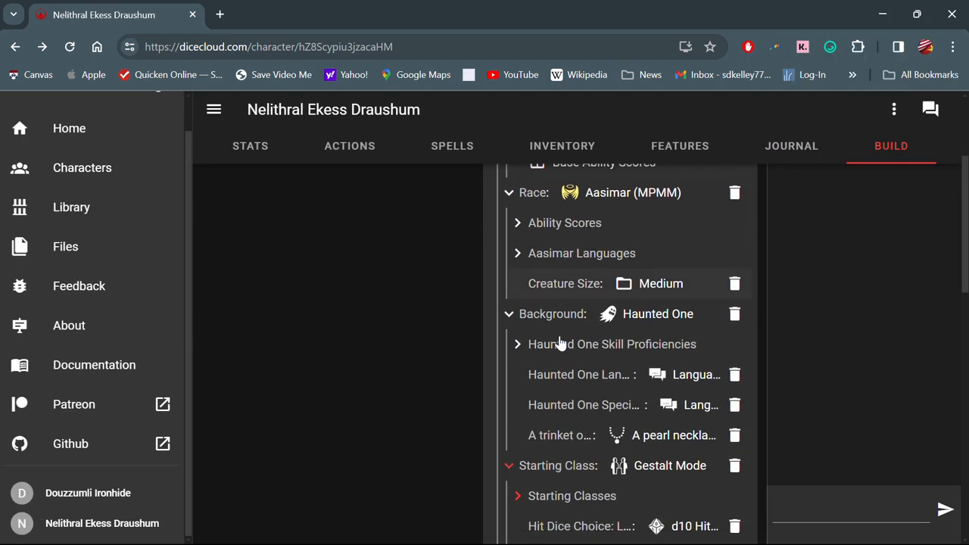
{"action": "scroll", "coordinate": [558, 342], "scroll_direction": "down", "scroll_amount": 1}
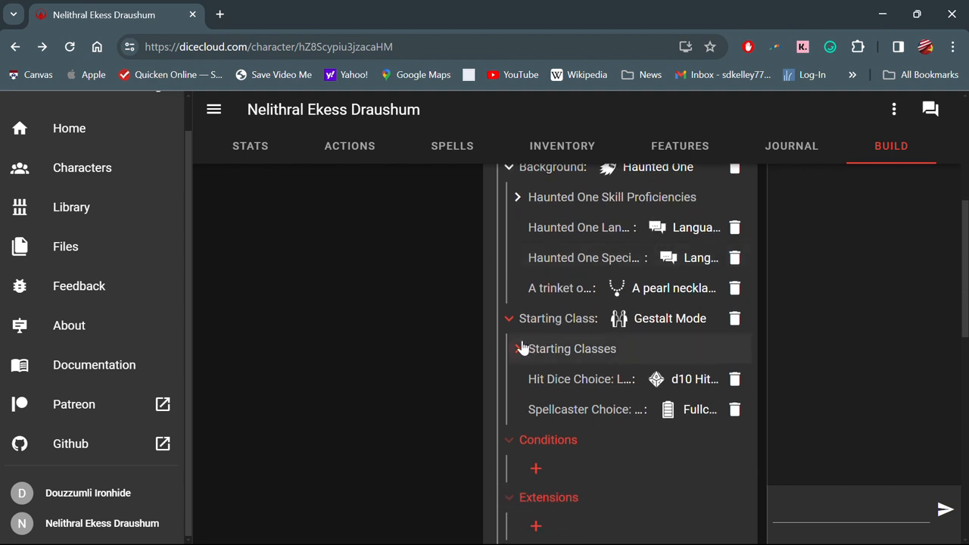
{"action": "left_click", "coordinate": [511, 321]}
{"action": "left_click", "coordinate": [510, 321]}
{"action": "left_click", "coordinate": [518, 349]}
{"action": "scroll", "coordinate": [528, 388], "scroll_direction": "down", "scroll_amount": 1}
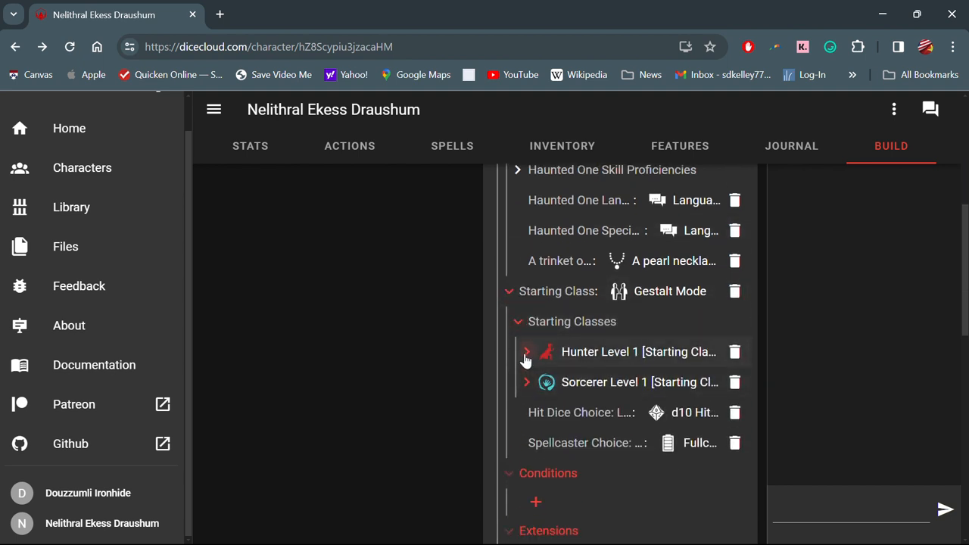
{"action": "left_click", "coordinate": [526, 352]}
{"action": "scroll", "coordinate": [532, 378], "scroll_direction": "down", "scroll_amount": 1}
{"action": "left_click", "coordinate": [536, 394]}
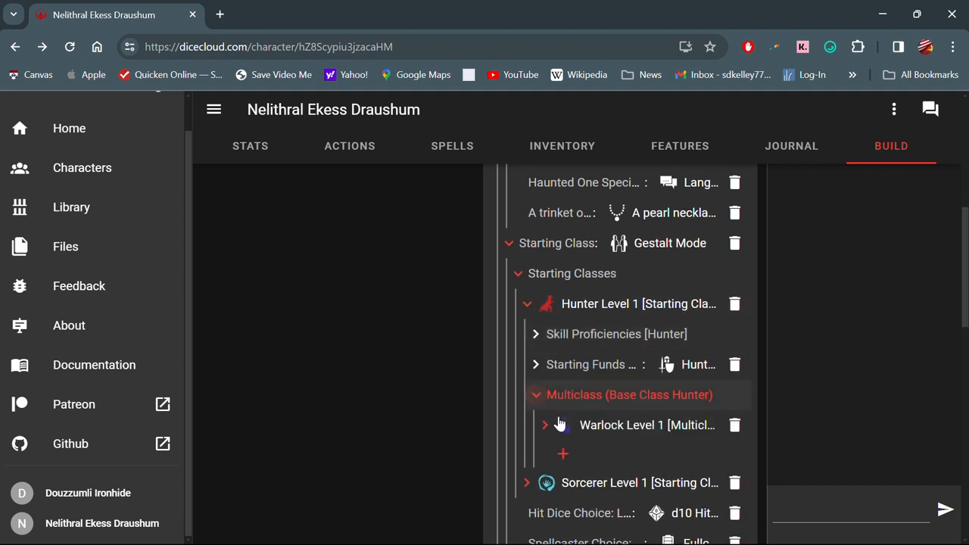
{"action": "scroll", "coordinate": [488, 385], "scroll_direction": "down", "scroll_amount": 3}
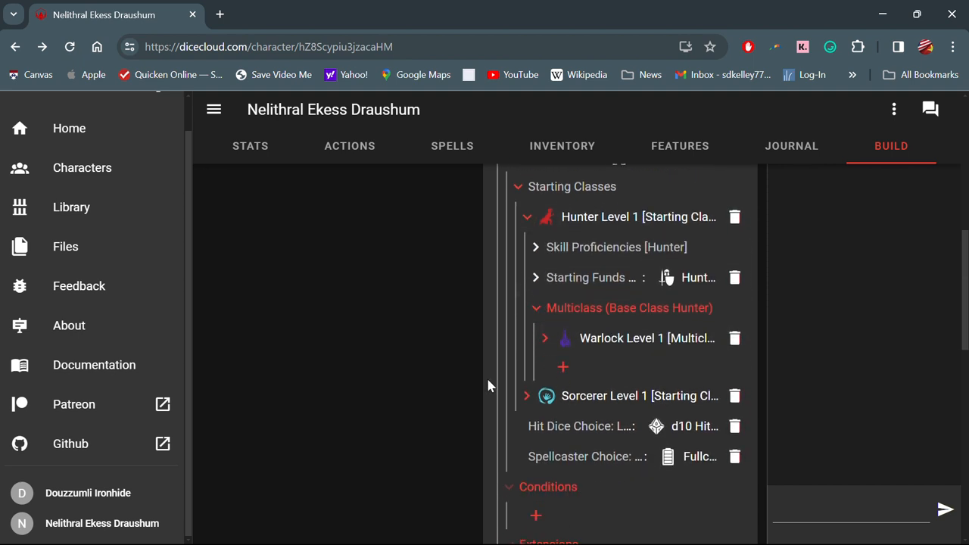
- Fill the Sorcerer Cantrips slot under Sorcerer Level 1 with Acid Splash, Blade Ward, Booming Blade and Chill Touch
{"action": "left_click", "coordinate": [528, 375]}
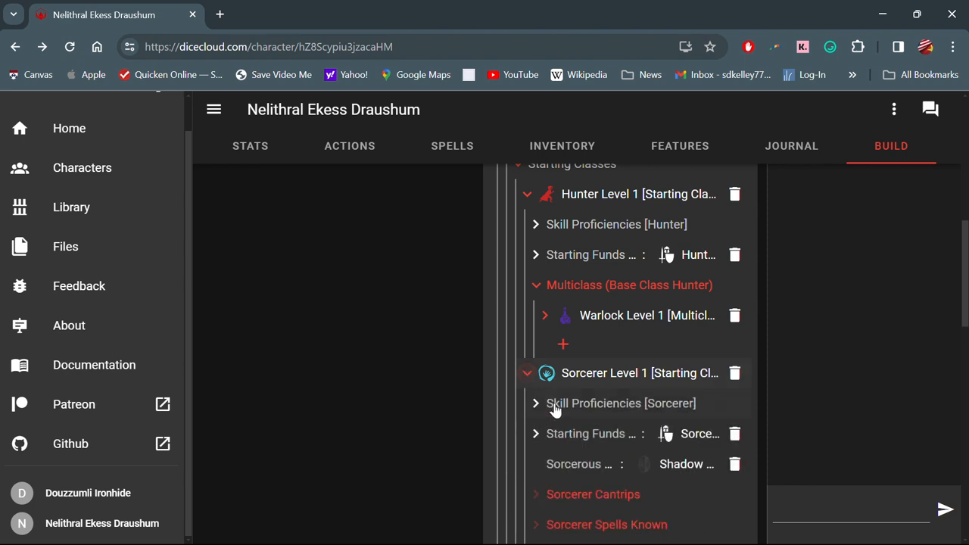
{"action": "scroll", "coordinate": [528, 382], "scroll_direction": "down", "scroll_amount": 3}
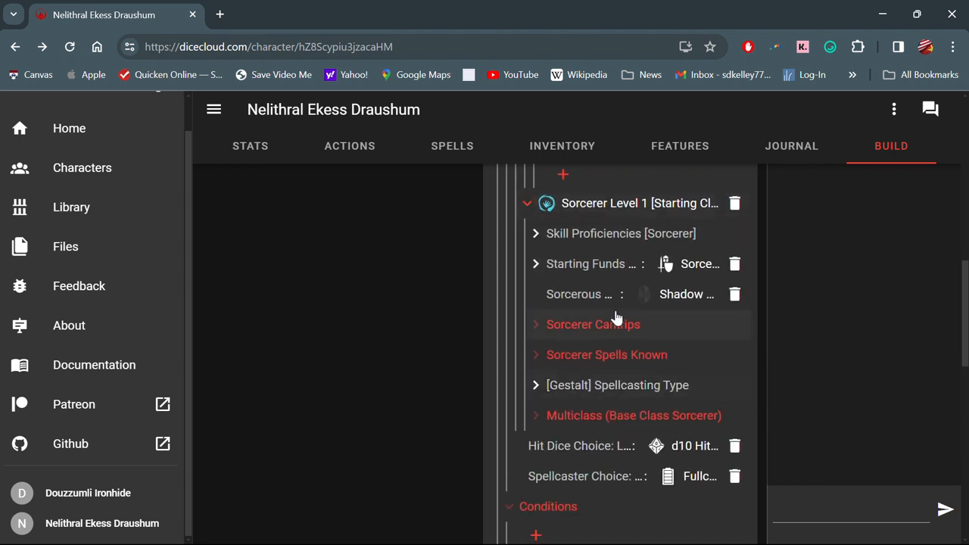
{"action": "left_click", "coordinate": [569, 326]}
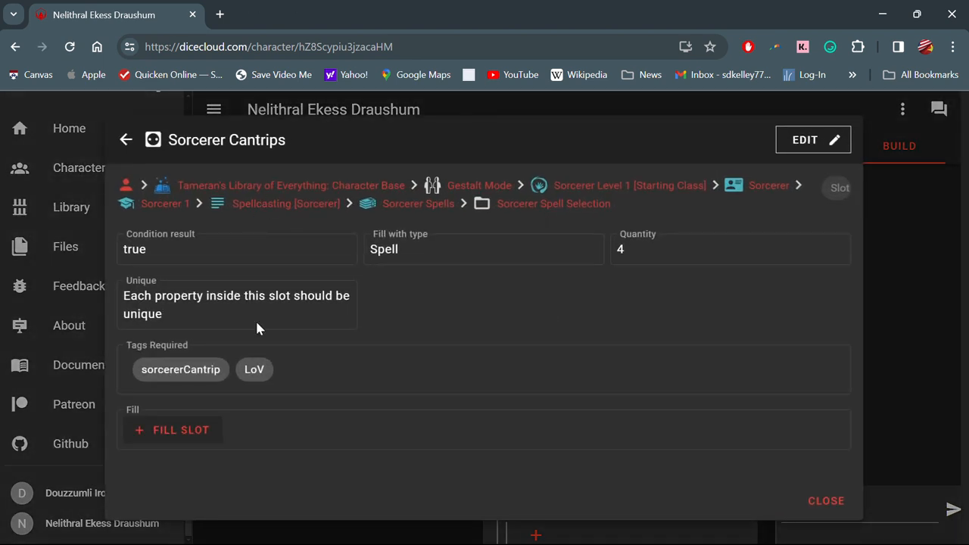
{"action": "left_click", "coordinate": [187, 431]}
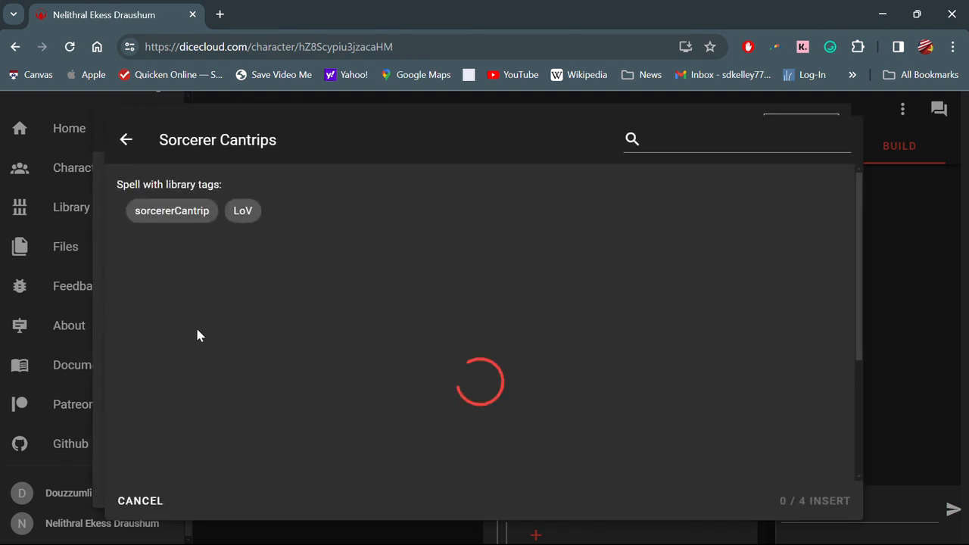
{"action": "scroll", "coordinate": [260, 348], "scroll_direction": "down", "scroll_amount": 1}
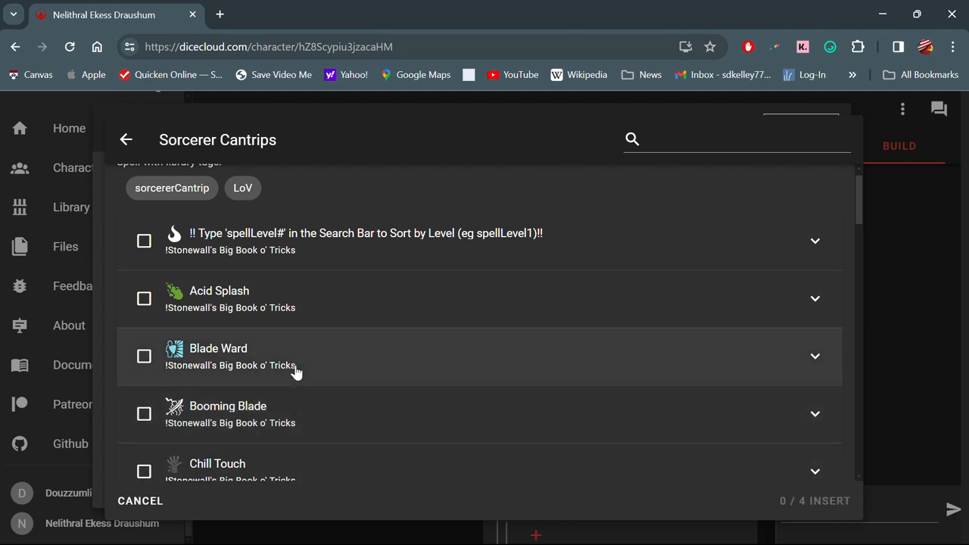
{"action": "left_click", "coordinate": [144, 298]}
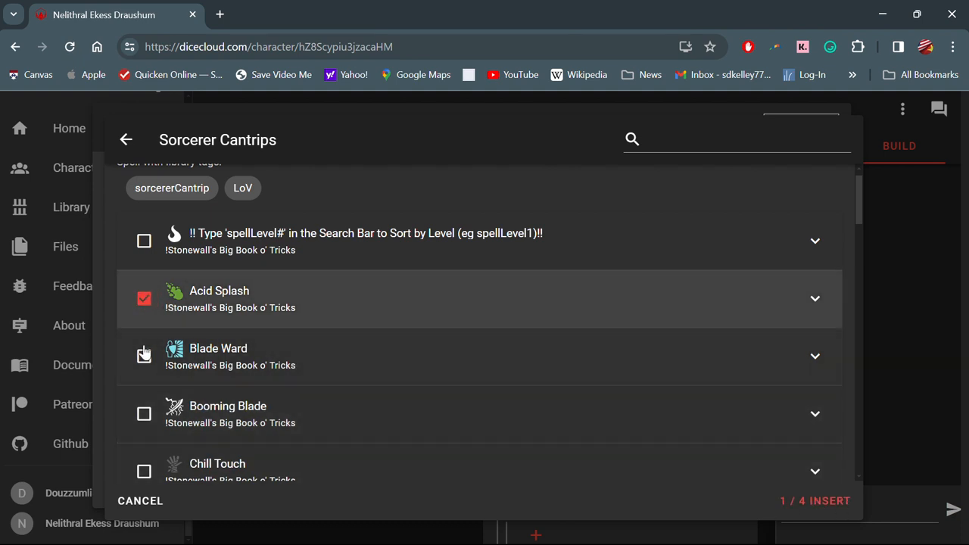
{"action": "left_click", "coordinate": [143, 356]}
{"action": "left_click", "coordinate": [144, 413]}
{"action": "left_click", "coordinate": [144, 470]}
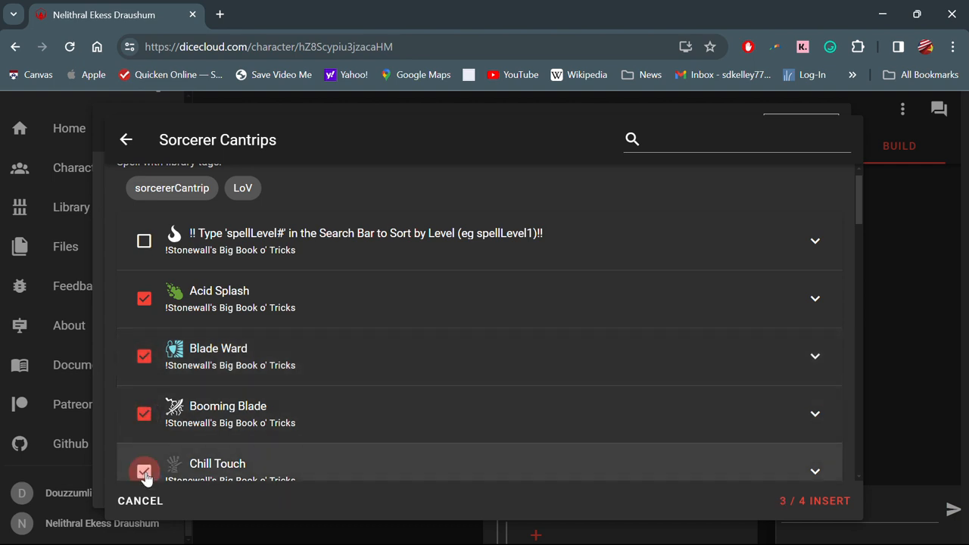
{"action": "left_click", "coordinate": [804, 502]}
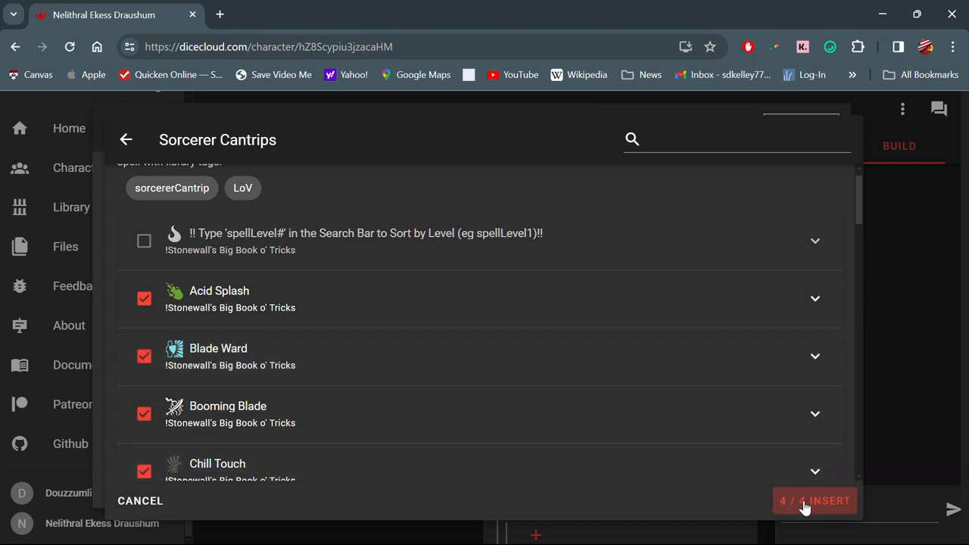
{"action": "scroll", "coordinate": [528, 461], "scroll_direction": "down", "scroll_amount": 2}
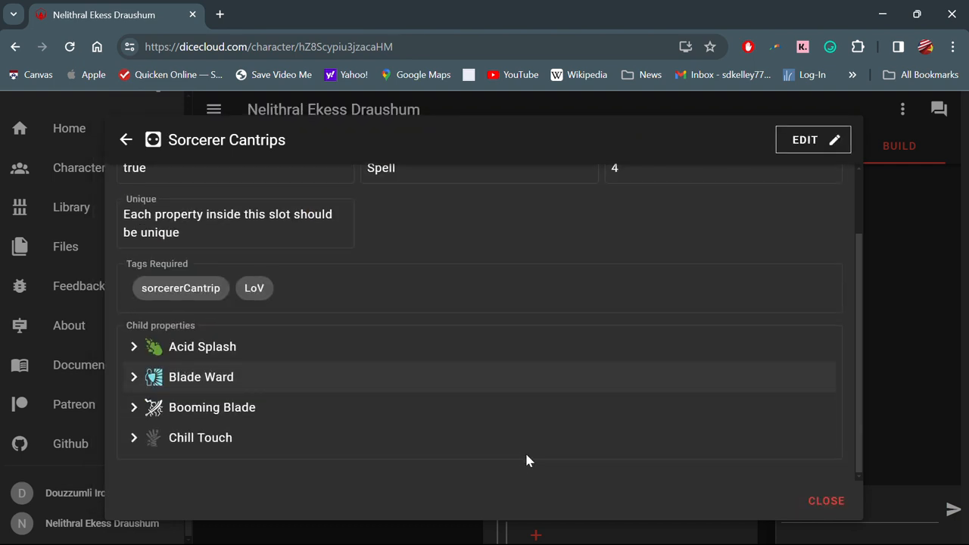
{"action": "left_click", "coordinate": [836, 501]}
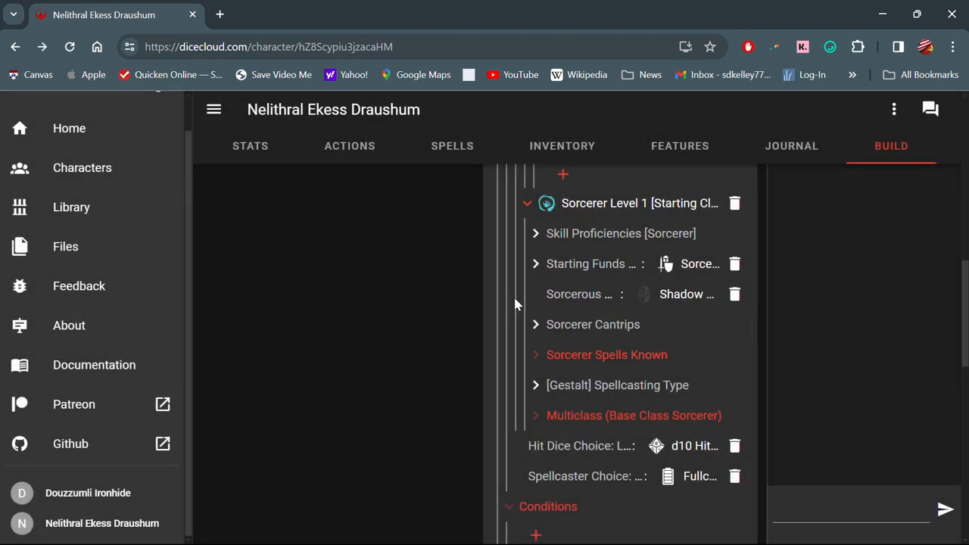
- Open the spell selection for the Sorcerer Spells Known slot under Sorcerer Level 1
{"action": "left_click", "coordinate": [539, 355]}
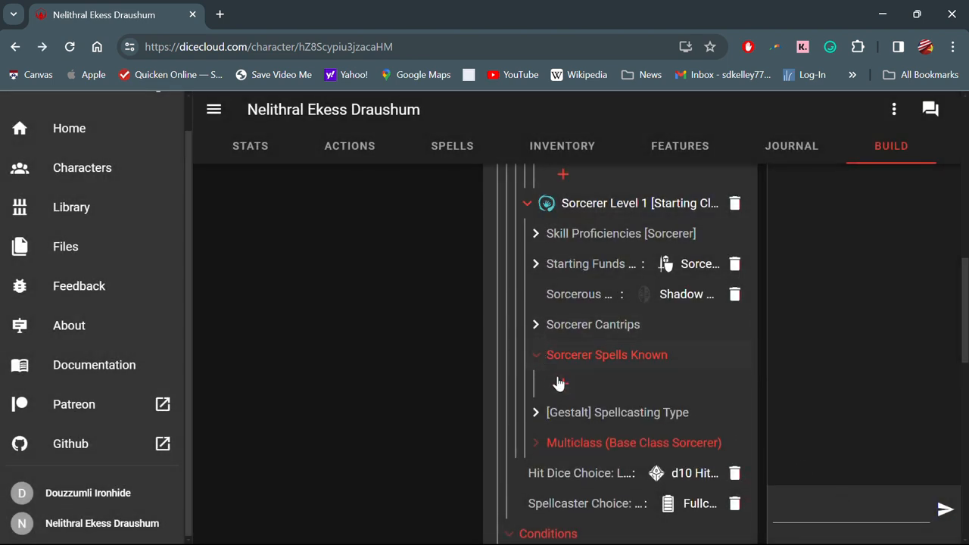
{"action": "left_click", "coordinate": [561, 383]}
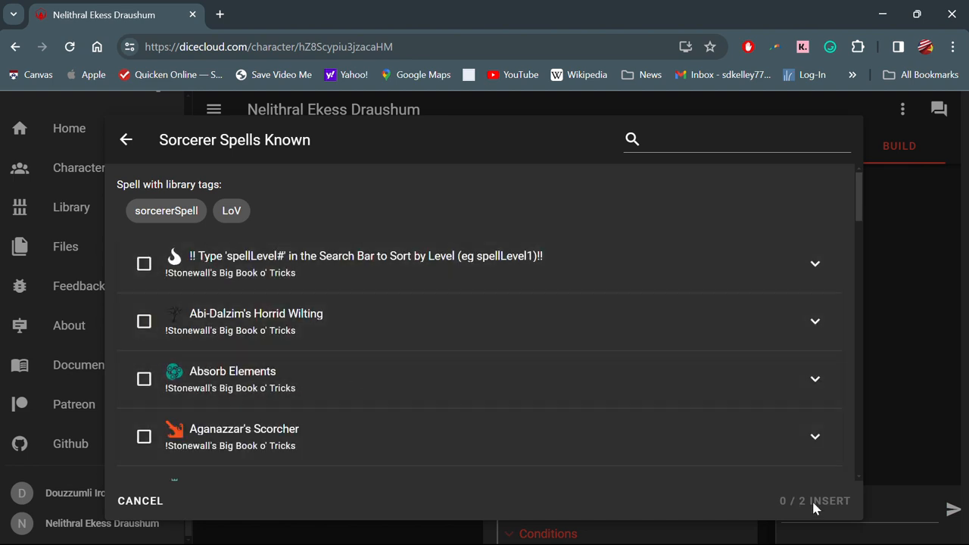
{"action": "left_click", "coordinate": [144, 323]}
{"action": "left_click", "coordinate": [144, 378]}
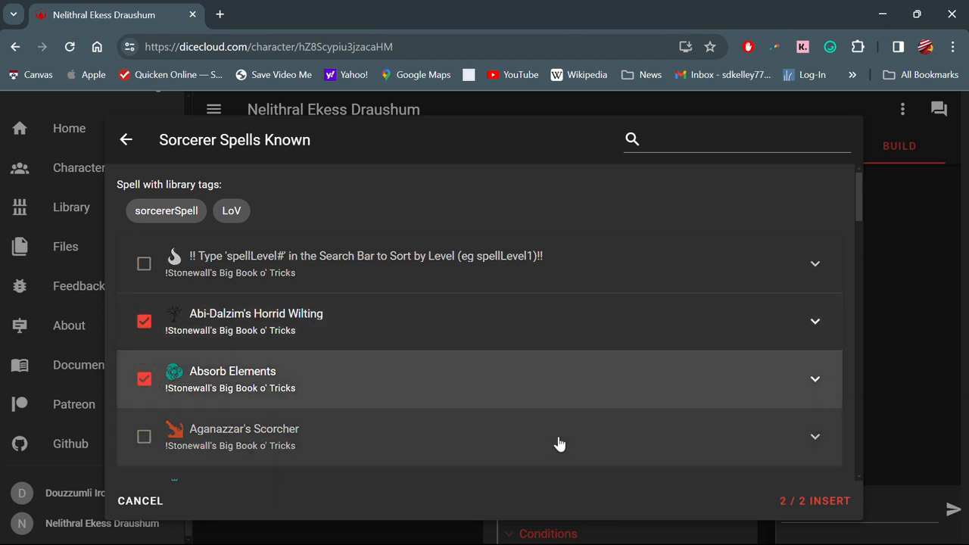
{"action": "left_click", "coordinate": [145, 382]}
{"action": "left_click", "coordinate": [144, 322]}
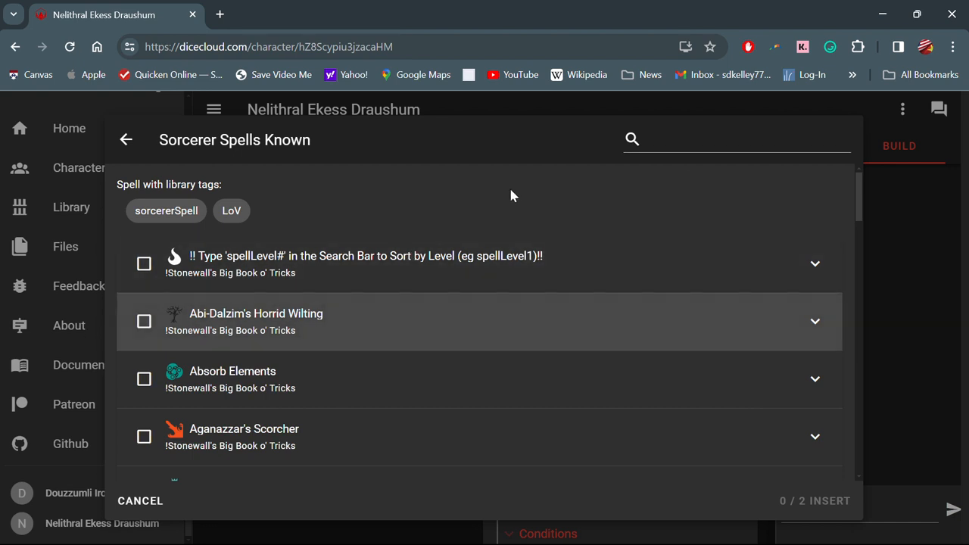
- Fill the Sorcerer Spells Known slot under Sorcerer Level 1 with Shield and Aganazzar's Scorcher
{"action": "left_click", "coordinate": [667, 140]}
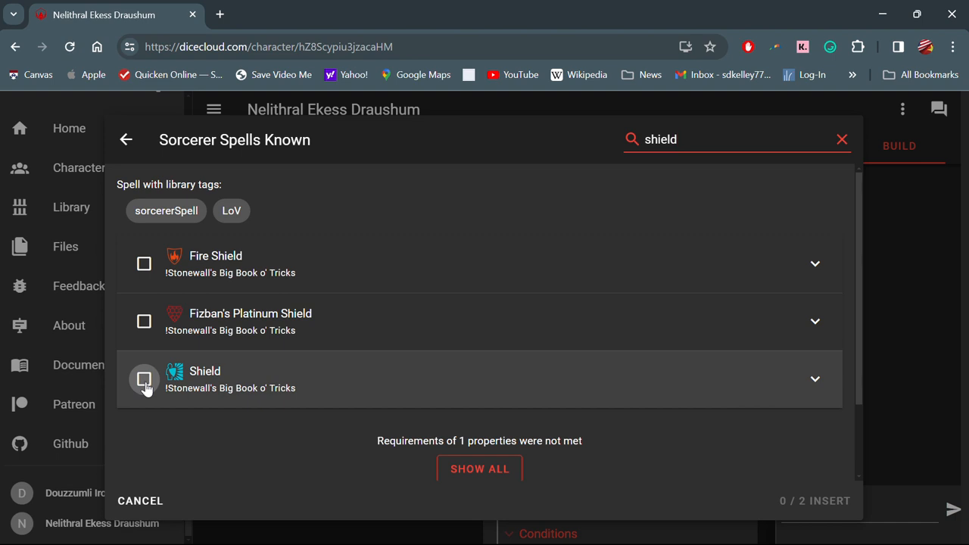
{"action": "left_click", "coordinate": [144, 382]}
{"action": "left_click", "coordinate": [808, 502]}
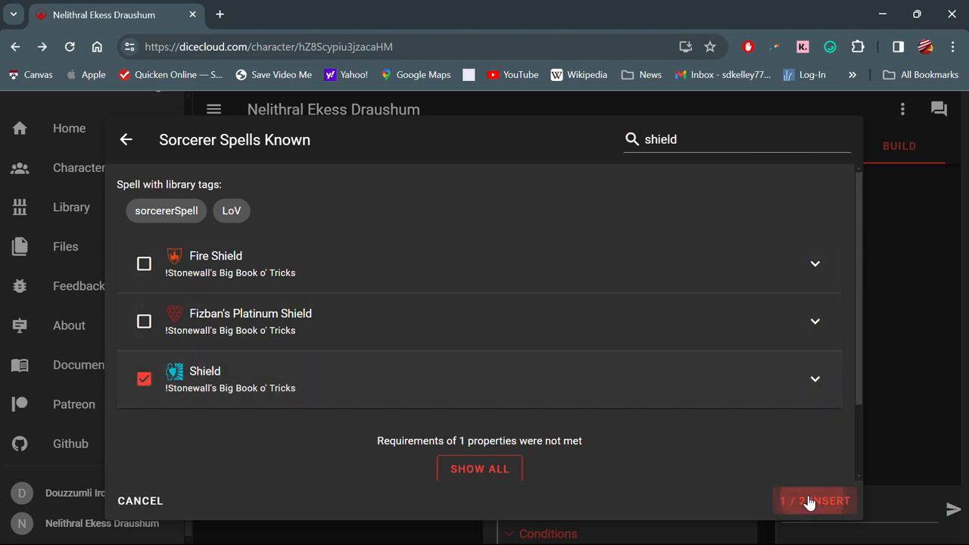
{"action": "left_click", "coordinate": [563, 414]}
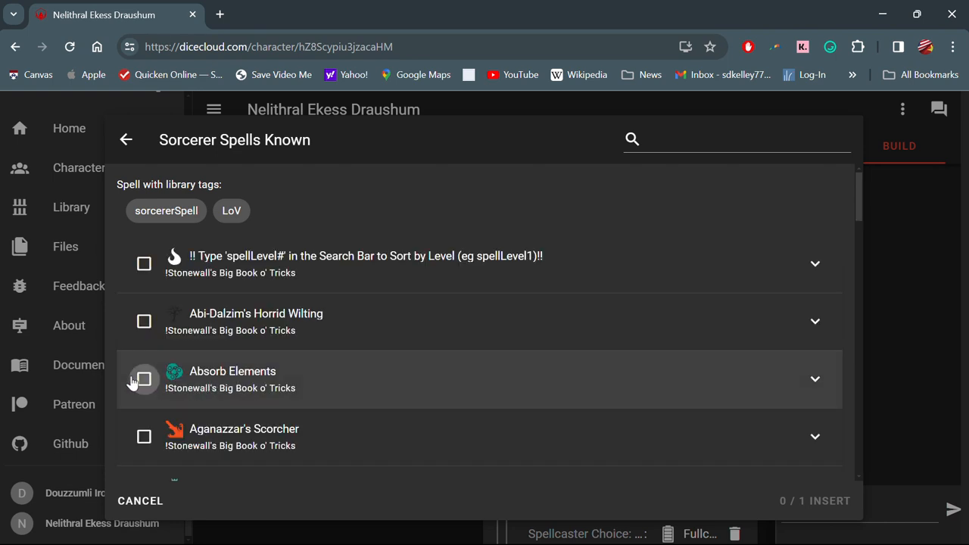
{"action": "left_click", "coordinate": [142, 436]}
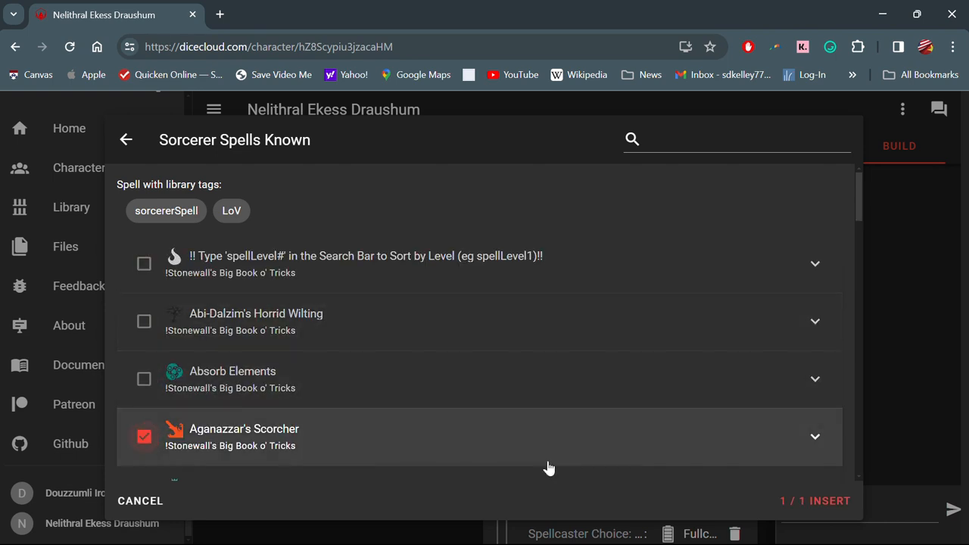
{"action": "left_click", "coordinate": [796, 501]}
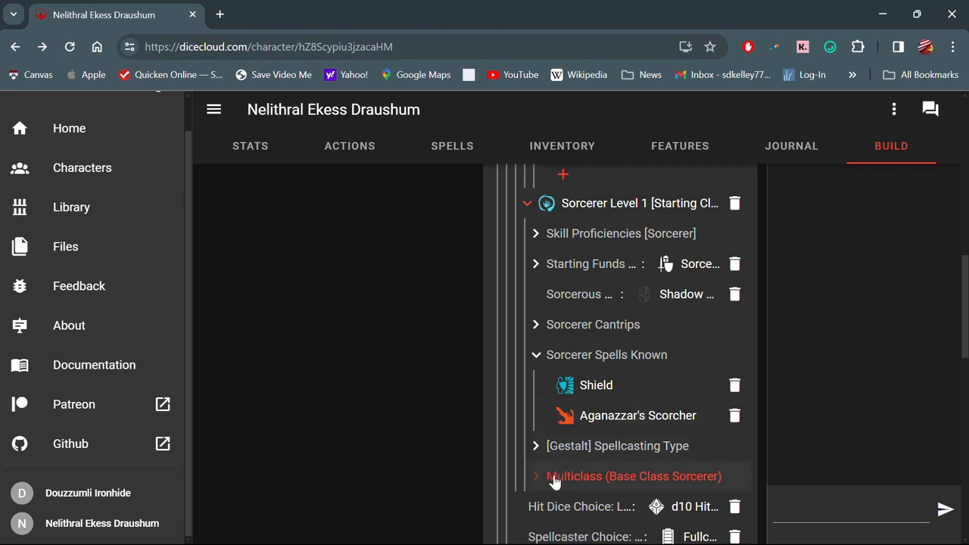
- Check the rest of the build, from the Multiclass (Base Class Sorcerer) slot down to the class levels, for anything left to fill
{"action": "scroll", "coordinate": [556, 477], "scroll_direction": "down", "scroll_amount": 2}
{"action": "left_click", "coordinate": [537, 294]}
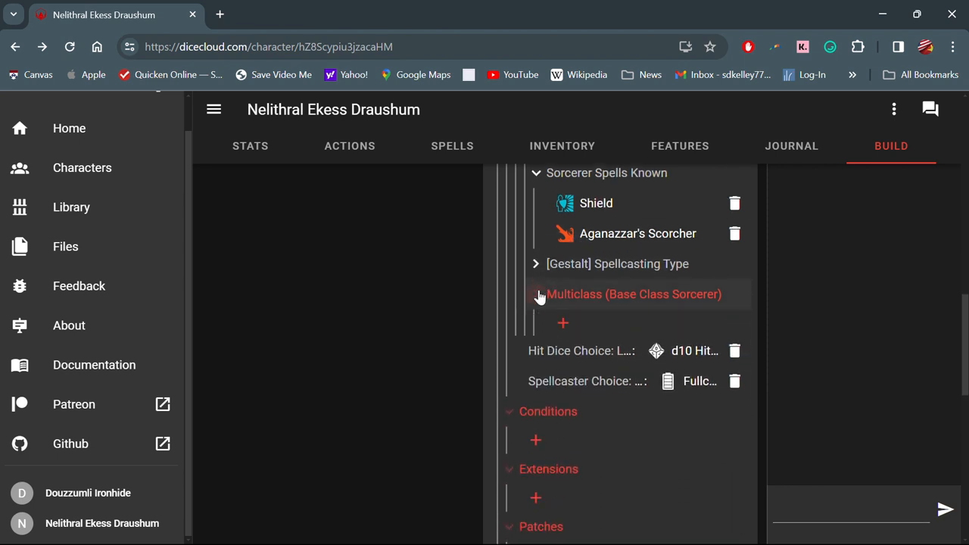
{"action": "left_click", "coordinate": [538, 294]}
{"action": "scroll", "coordinate": [627, 363], "scroll_direction": "down", "scroll_amount": 7}
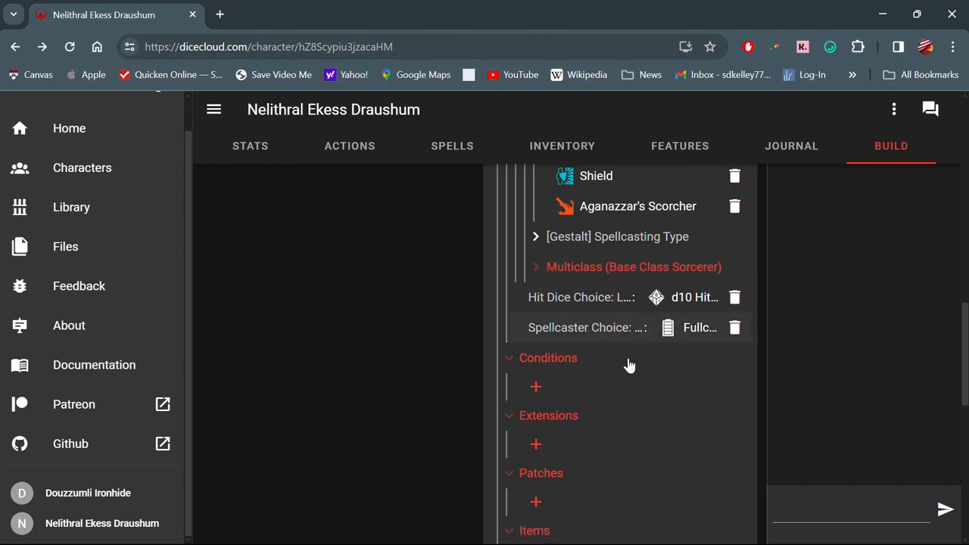
{"action": "scroll", "coordinate": [628, 365], "scroll_direction": "down", "scroll_amount": 1}
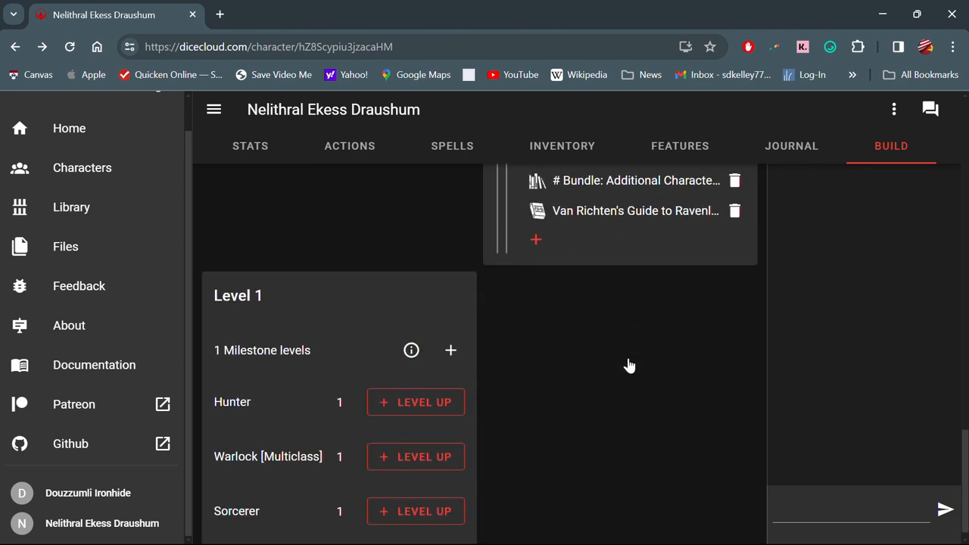
{"action": "scroll", "coordinate": [571, 281], "scroll_direction": "up", "scroll_amount": 9}
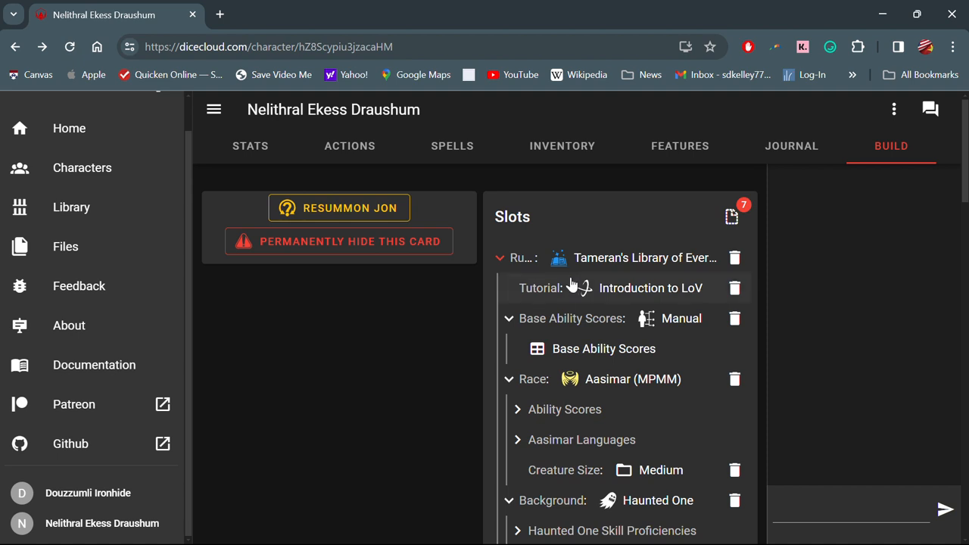
- Review the character's stats, covering hit points, saving throws, resistances, ability scores, skills, speed and armor class
{"action": "left_click", "coordinate": [243, 155]}
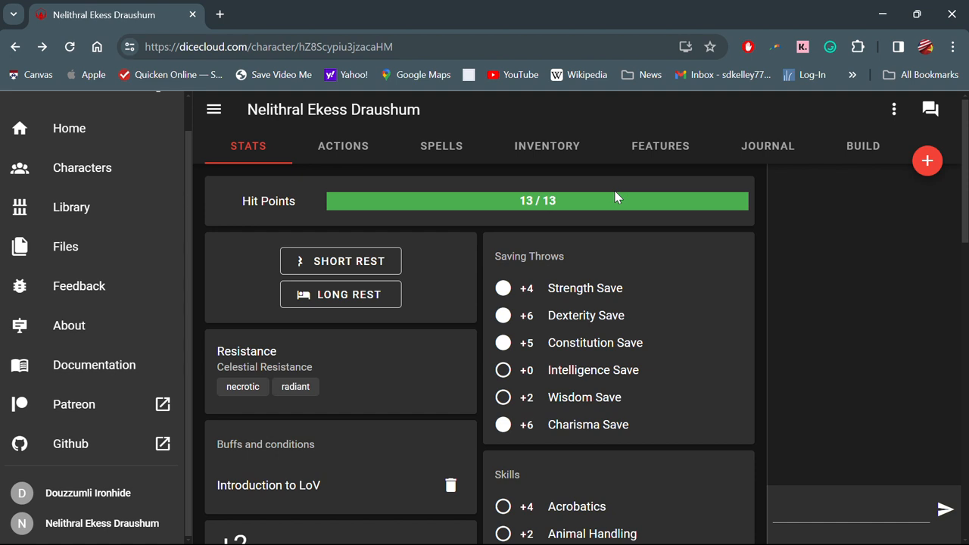
{"action": "scroll", "coordinate": [578, 301], "scroll_direction": "down", "scroll_amount": 1}
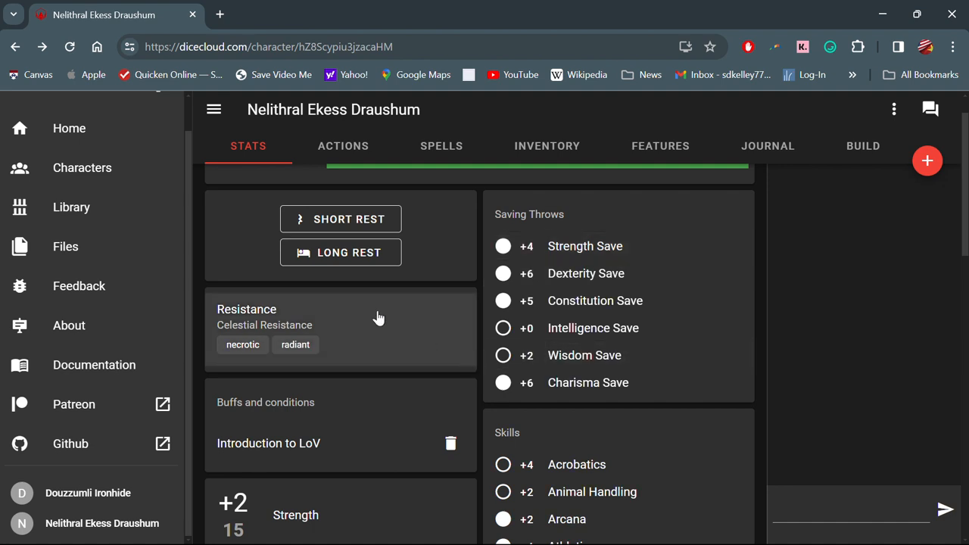
{"action": "scroll", "coordinate": [376, 318], "scroll_direction": "down", "scroll_amount": 1}
{"action": "scroll", "coordinate": [368, 281], "scroll_direction": "down", "scroll_amount": 3}
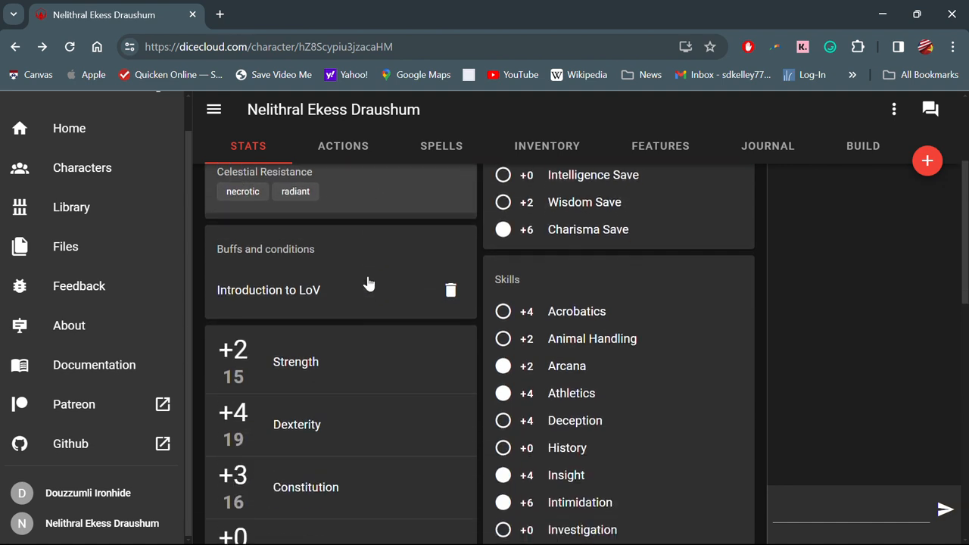
{"action": "scroll", "coordinate": [368, 355], "scroll_direction": "down", "scroll_amount": 1}
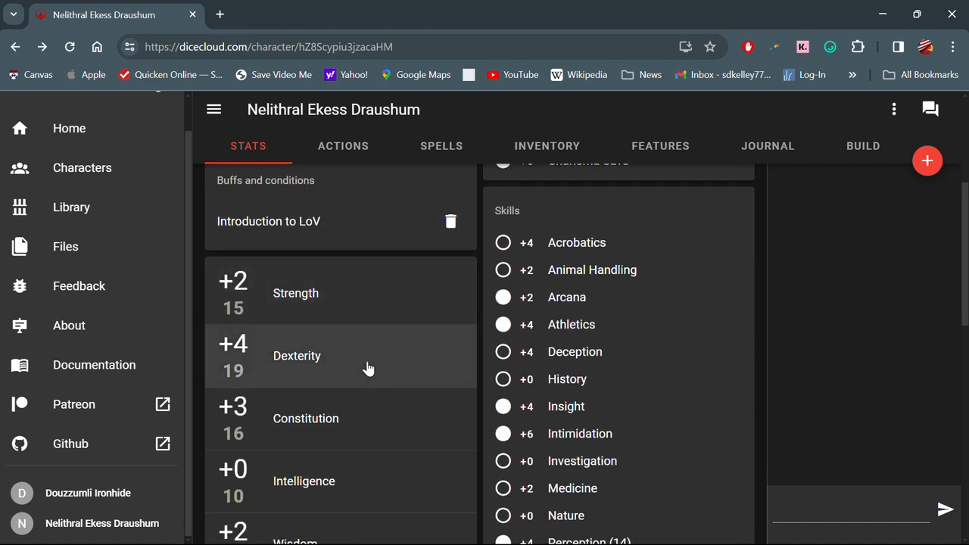
{"action": "scroll", "coordinate": [367, 368], "scroll_direction": "down", "scroll_amount": 1}
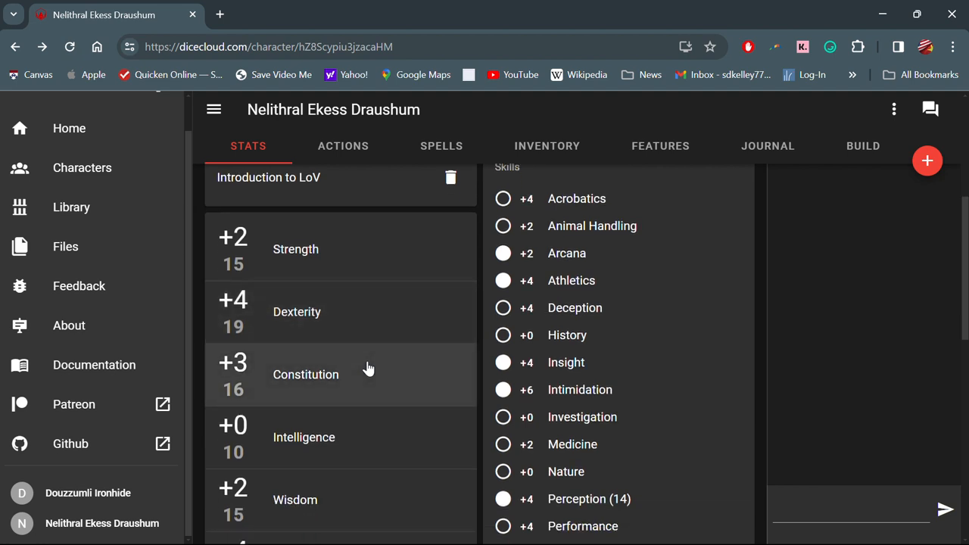
{"action": "scroll", "coordinate": [368, 368], "scroll_direction": "down", "scroll_amount": 1}
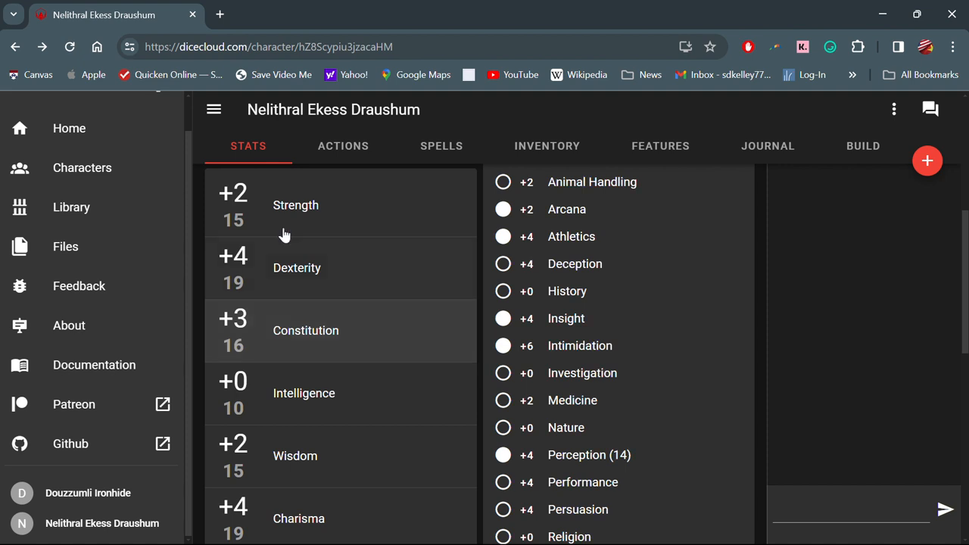
{"action": "scroll", "coordinate": [266, 461], "scroll_direction": "down", "scroll_amount": 1}
{"action": "scroll", "coordinate": [266, 466], "scroll_direction": "down", "scroll_amount": 2}
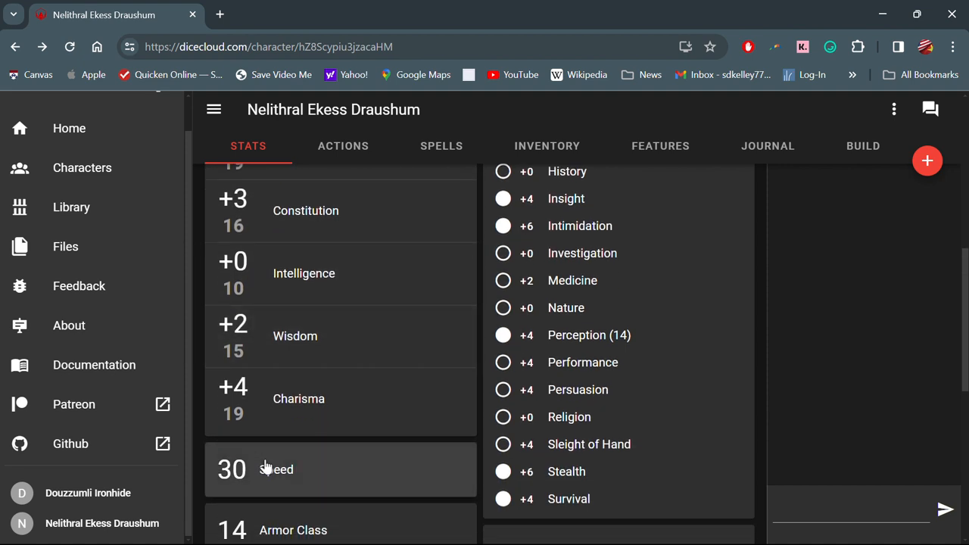
{"action": "scroll", "coordinate": [266, 466], "scroll_direction": "down", "scroll_amount": 2}
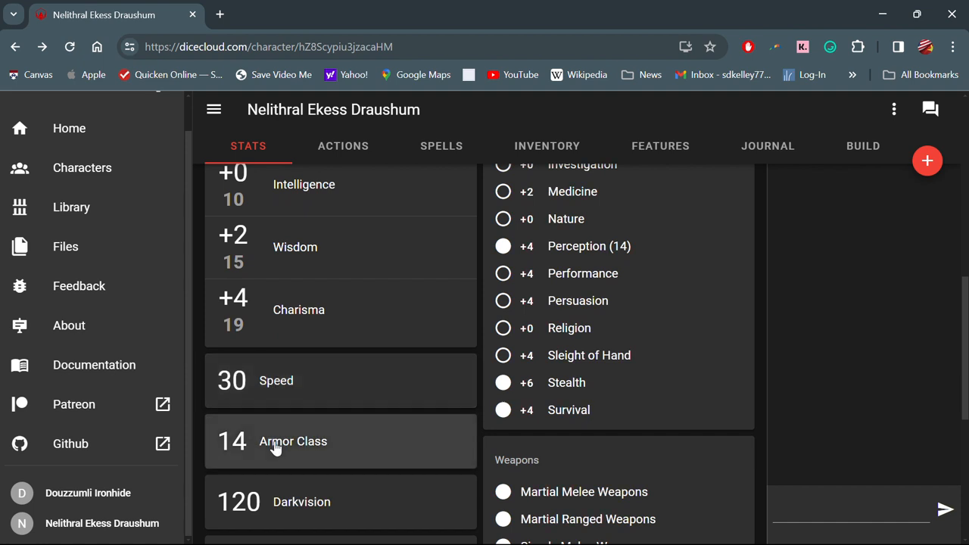
- Inspect the Darkvision stat's details to see which effects determine its range
{"action": "scroll", "coordinate": [274, 446], "scroll_direction": "down", "scroll_amount": 1}
{"action": "scroll", "coordinate": [266, 399], "scroll_direction": "down", "scroll_amount": 2}
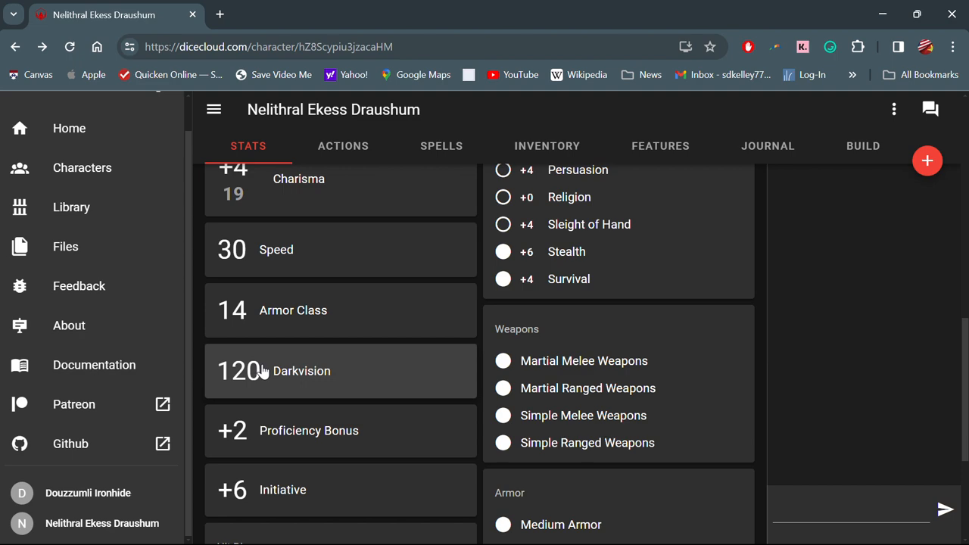
{"action": "left_click", "coordinate": [261, 371]}
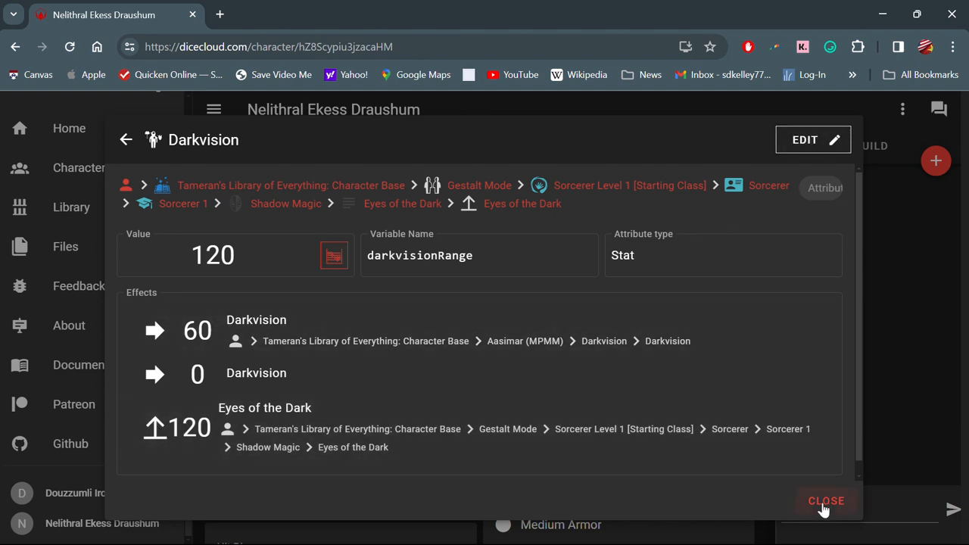
{"action": "left_click", "coordinate": [825, 502]}
- Review the initiative, hit dice and spell slots, along with the skill, weapon, armor and language proficiencies
{"action": "scroll", "coordinate": [372, 384], "scroll_direction": "down", "scroll_amount": 2}
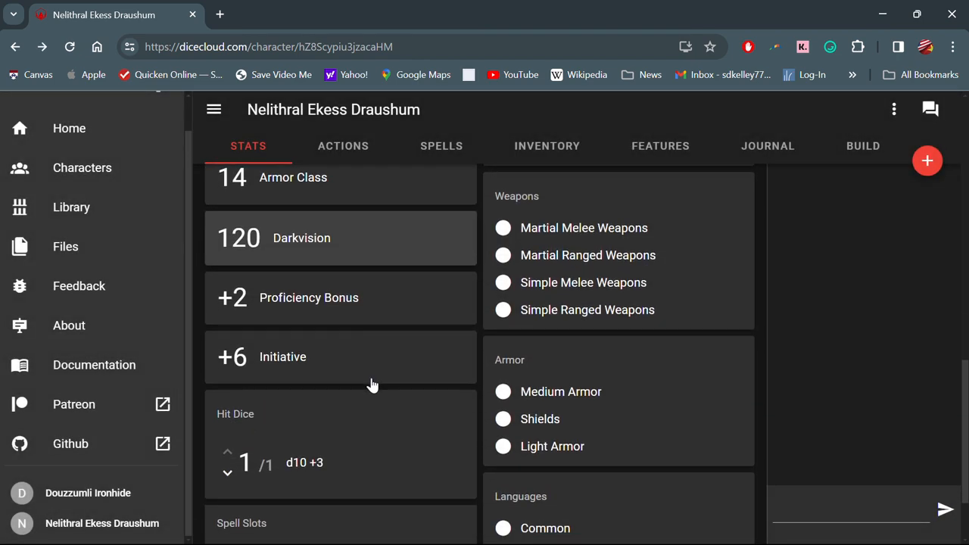
{"action": "scroll", "coordinate": [259, 390], "scroll_direction": "down", "scroll_amount": 2}
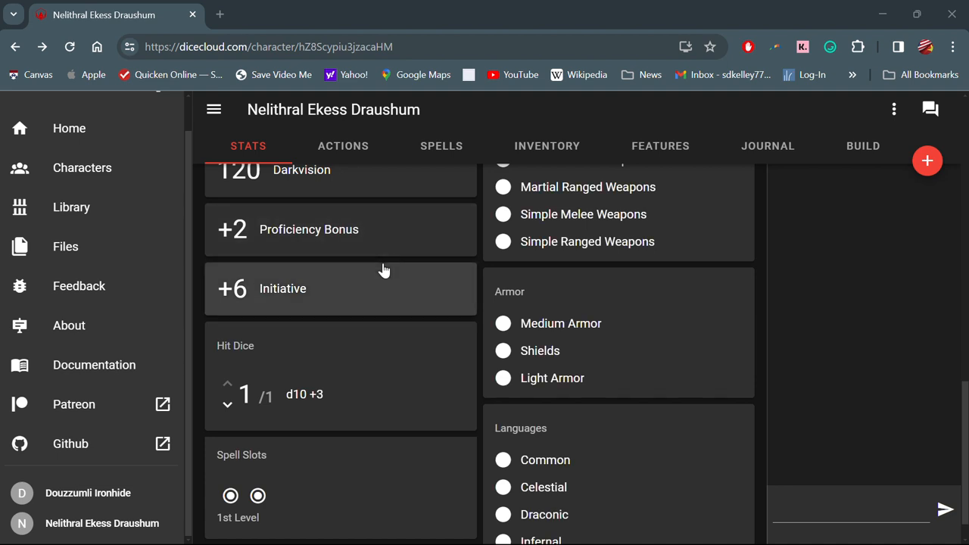
{"action": "scroll", "coordinate": [362, 348], "scroll_direction": "down", "scroll_amount": 1}
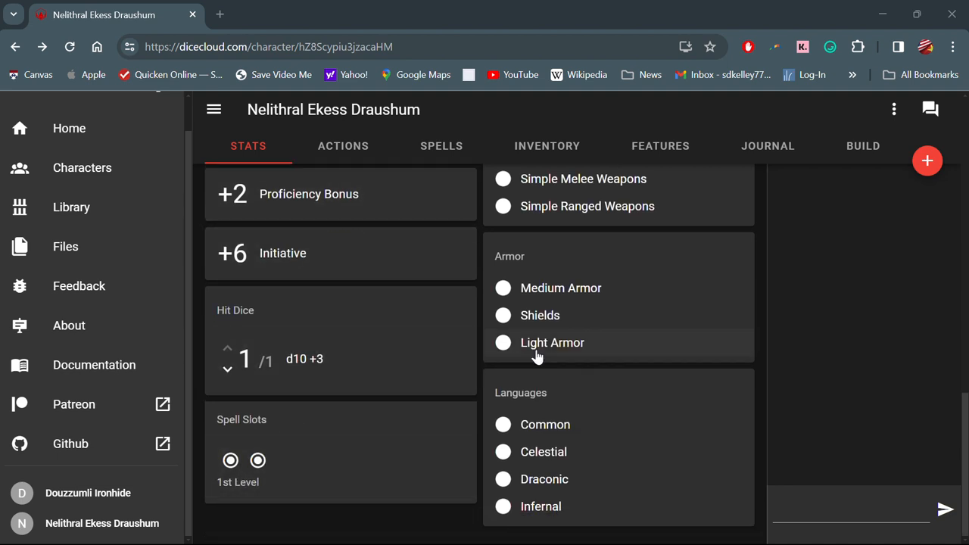
{"action": "scroll", "coordinate": [536, 353], "scroll_direction": "up", "scroll_amount": 10}
{"action": "scroll", "coordinate": [555, 352], "scroll_direction": "down", "scroll_amount": 7}
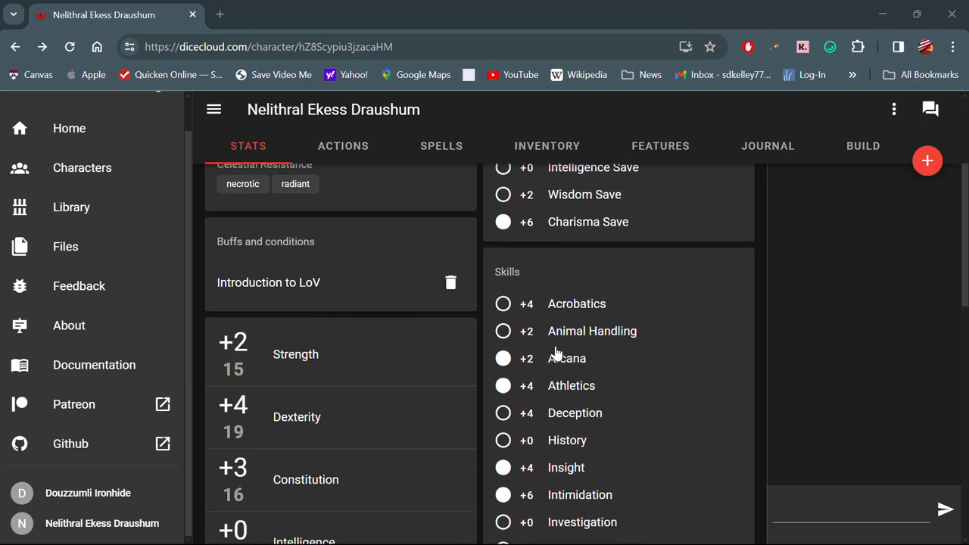
{"action": "scroll", "coordinate": [556, 352], "scroll_direction": "up", "scroll_amount": 3}
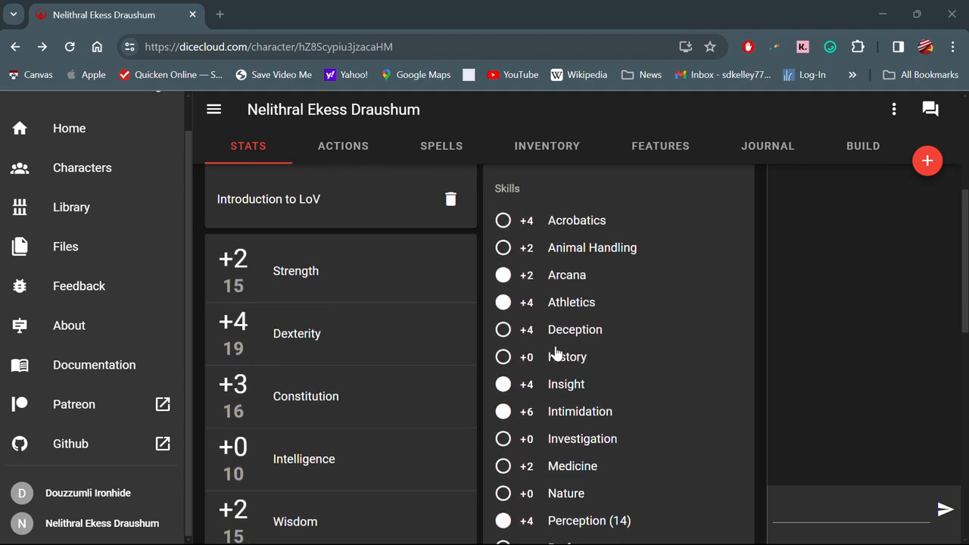
{"action": "scroll", "coordinate": [555, 353], "scroll_direction": "down", "scroll_amount": 3}
{"action": "scroll", "coordinate": [504, 326], "scroll_direction": "down", "scroll_amount": 3}
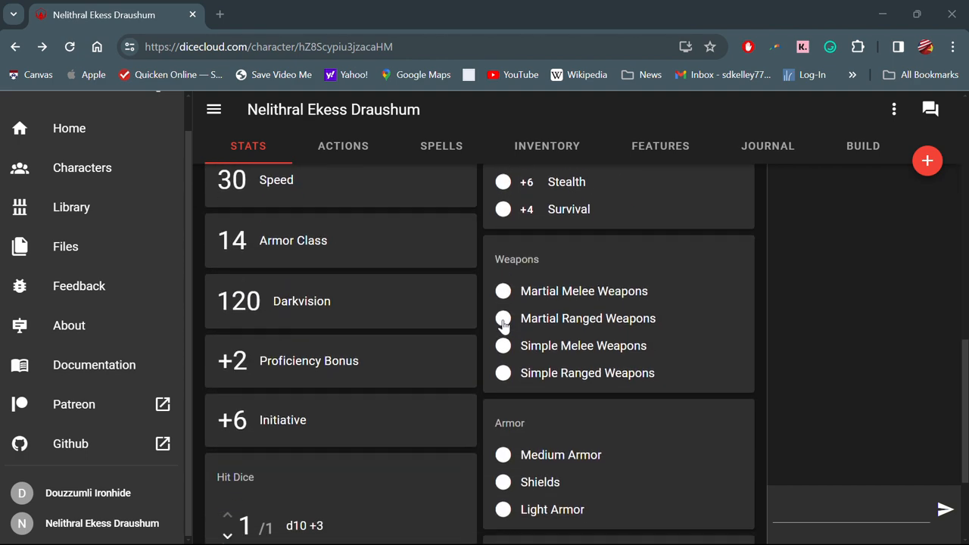
{"action": "scroll", "coordinate": [558, 311], "scroll_direction": "down", "scroll_amount": 2}
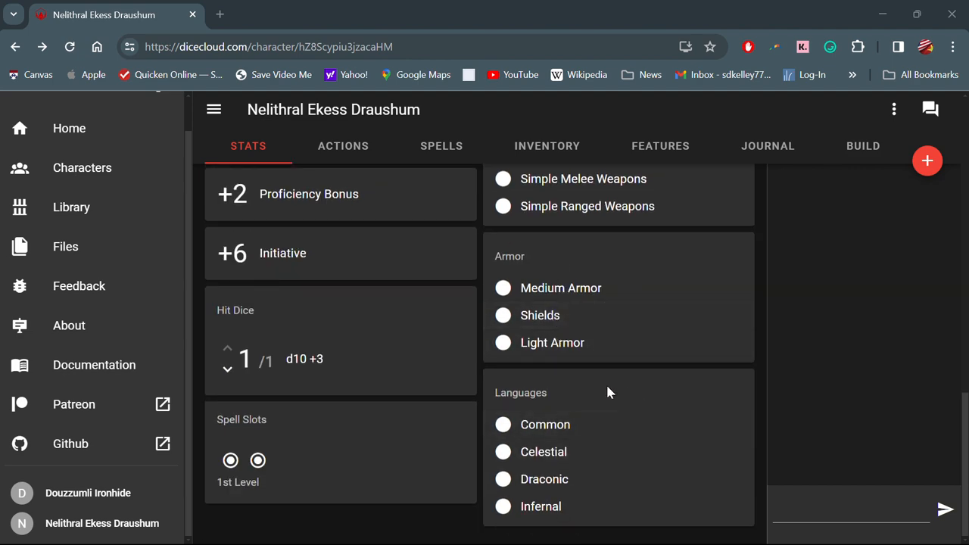
{"action": "scroll", "coordinate": [472, 249], "scroll_direction": "up", "scroll_amount": 4}
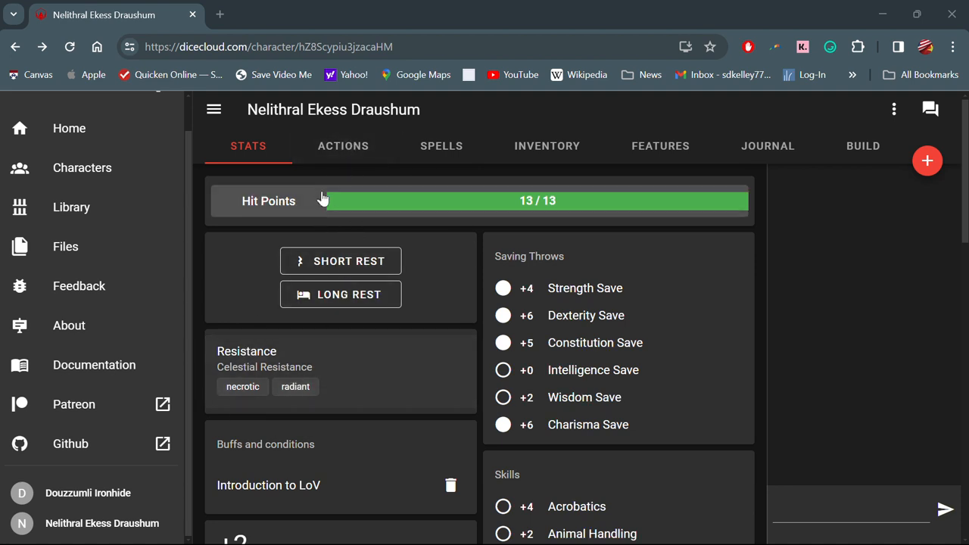
- Examine the character's actions, viewing the details of the Healing Hands action and its 2d4 healing property
{"action": "left_click", "coordinate": [336, 155]}
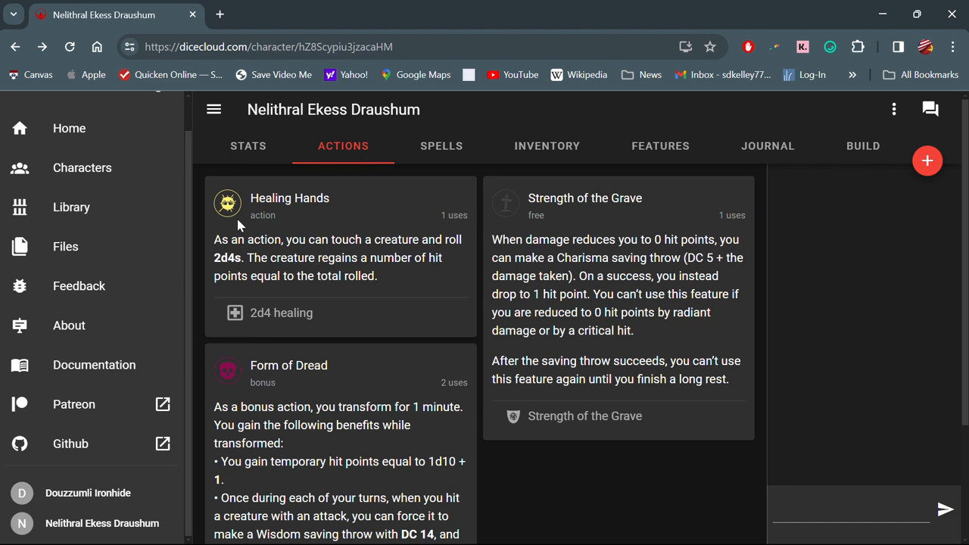
{"action": "left_click", "coordinate": [252, 315]}
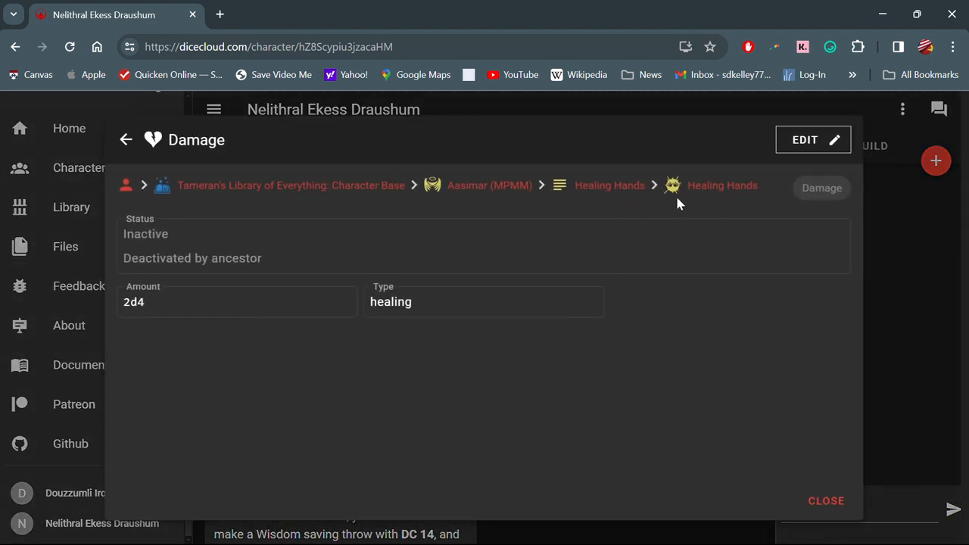
{"action": "left_click", "coordinate": [824, 503]}
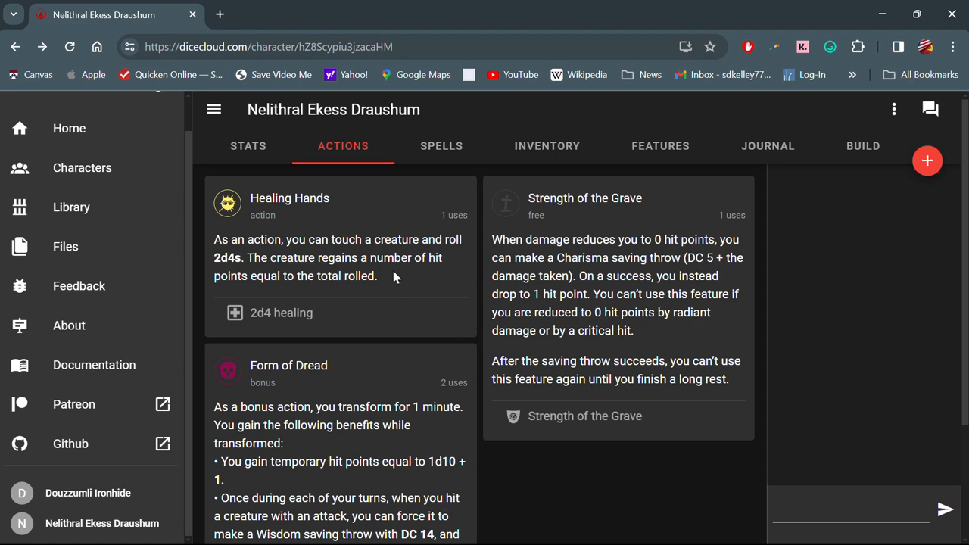
{"action": "left_click", "coordinate": [272, 203]}
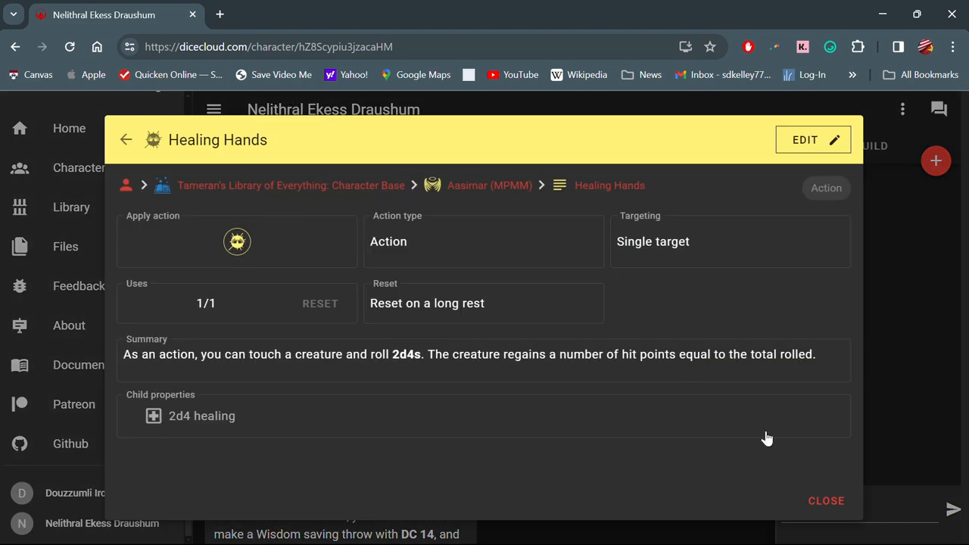
- Close the Healing Hands details and review the remaining actions, including Form of Dread and Strength of the Grave
{"action": "left_click", "coordinate": [840, 507]}
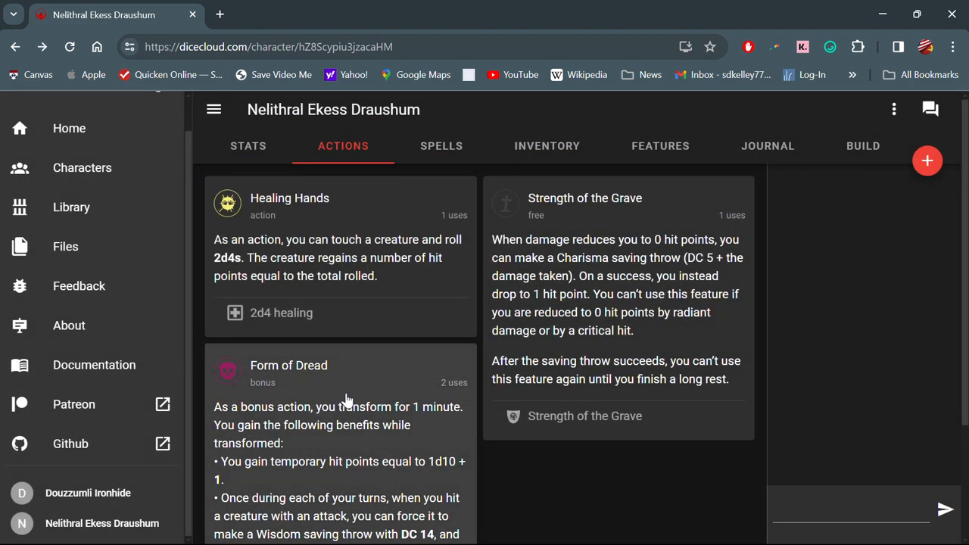
{"action": "scroll", "coordinate": [347, 393], "scroll_direction": "down", "scroll_amount": 2}
{"action": "scroll", "coordinate": [346, 393], "scroll_direction": "up", "scroll_amount": 2}
{"action": "scroll", "coordinate": [365, 453], "scroll_direction": "down", "scroll_amount": 1}
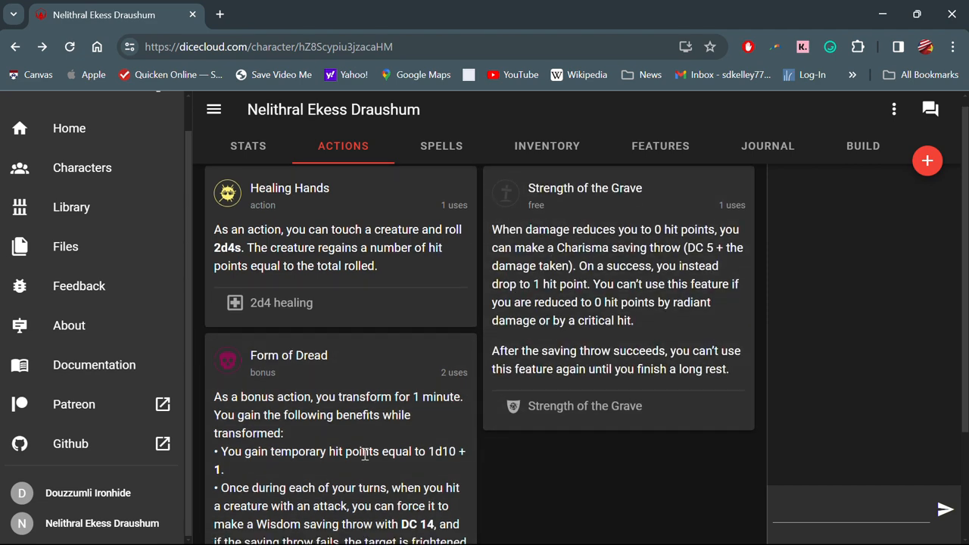
{"action": "scroll", "coordinate": [365, 453], "scroll_direction": "down", "scroll_amount": 3}
{"action": "scroll", "coordinate": [314, 189], "scroll_direction": "up", "scroll_amount": 3}
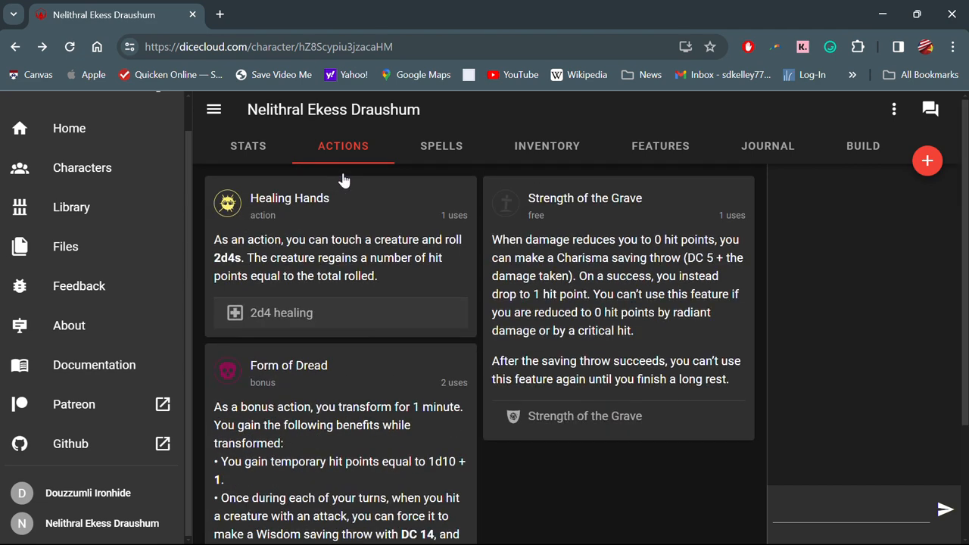
- Fill the Warlock Cantrips slot in the character's spells with Eldritch Blast and Booming Blade
{"action": "left_click", "coordinate": [446, 159]}
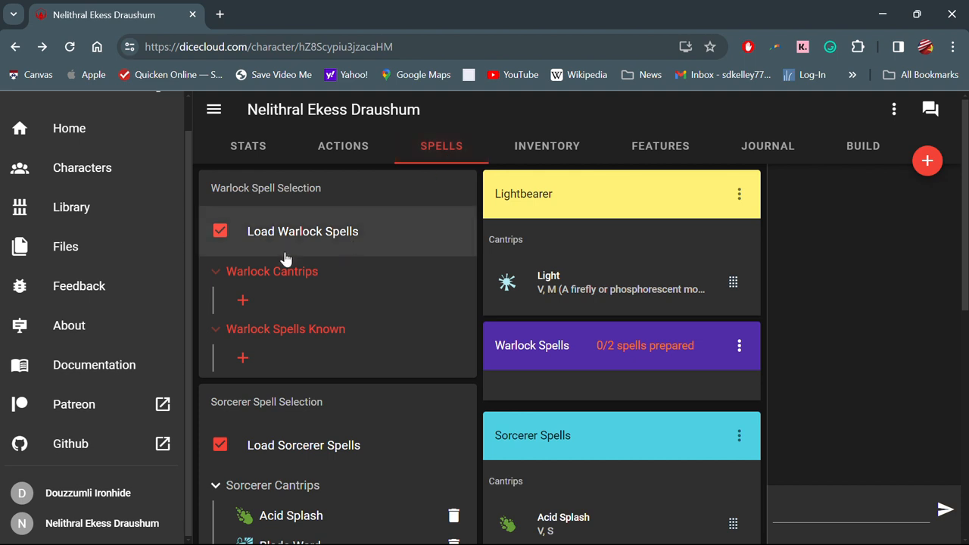
{"action": "scroll", "coordinate": [557, 348], "scroll_direction": "down", "scroll_amount": 3}
{"action": "scroll", "coordinate": [557, 348], "scroll_direction": "up", "scroll_amount": 3}
{"action": "left_click", "coordinate": [241, 301]}
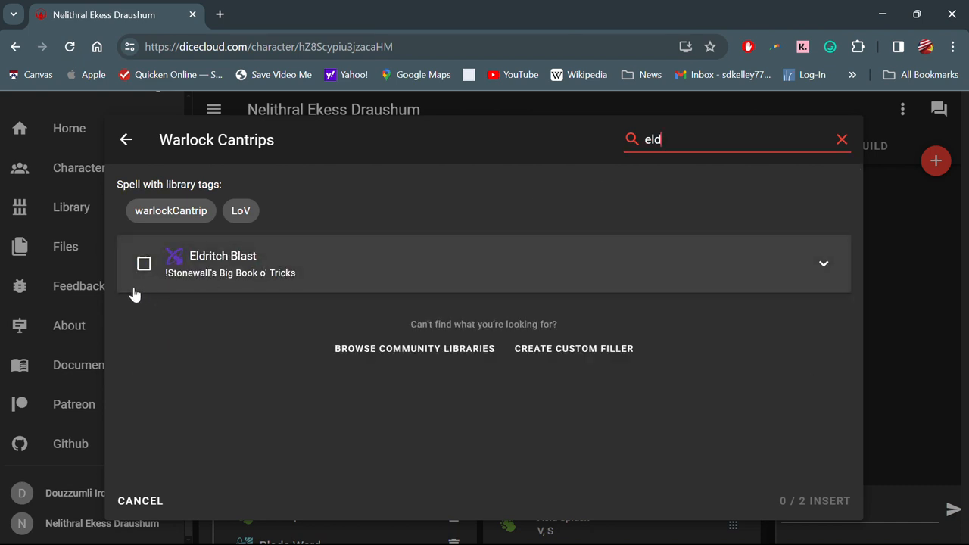
{"action": "left_click", "coordinate": [143, 264]}
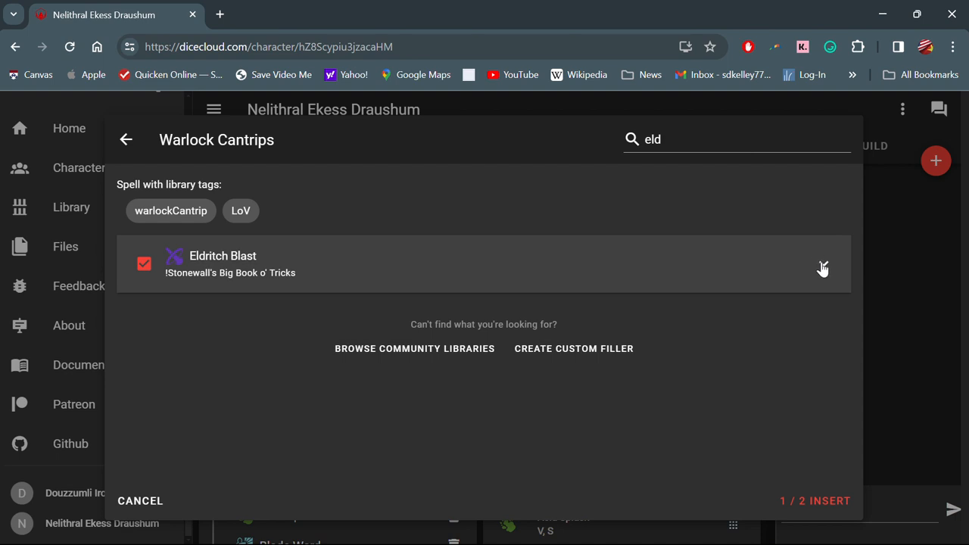
{"action": "double_click", "coordinate": [747, 142]}
{"action": "key", "text": "BackSpace"}
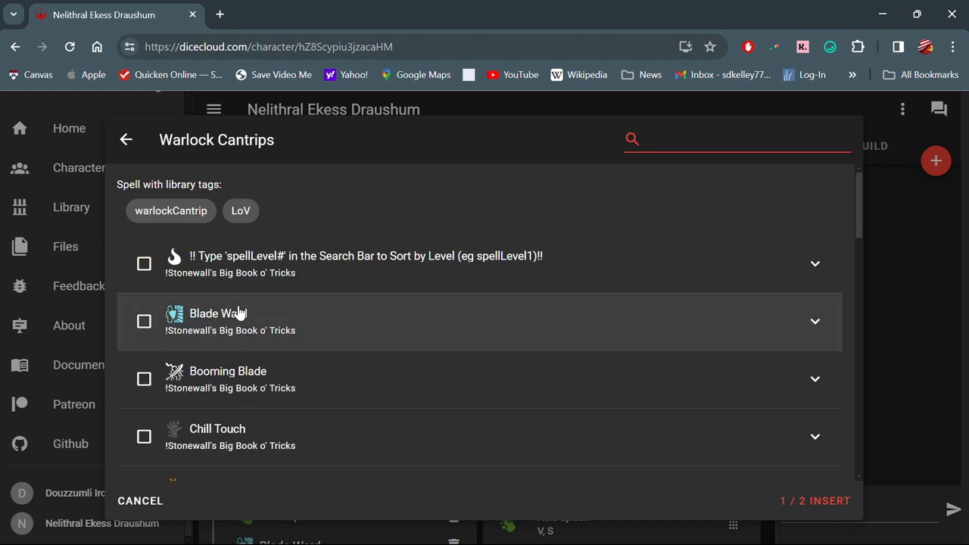
{"action": "scroll", "coordinate": [190, 335], "scroll_direction": "down", "scroll_amount": 2}
{"action": "scroll", "coordinate": [190, 335], "scroll_direction": "down", "scroll_amount": 3}
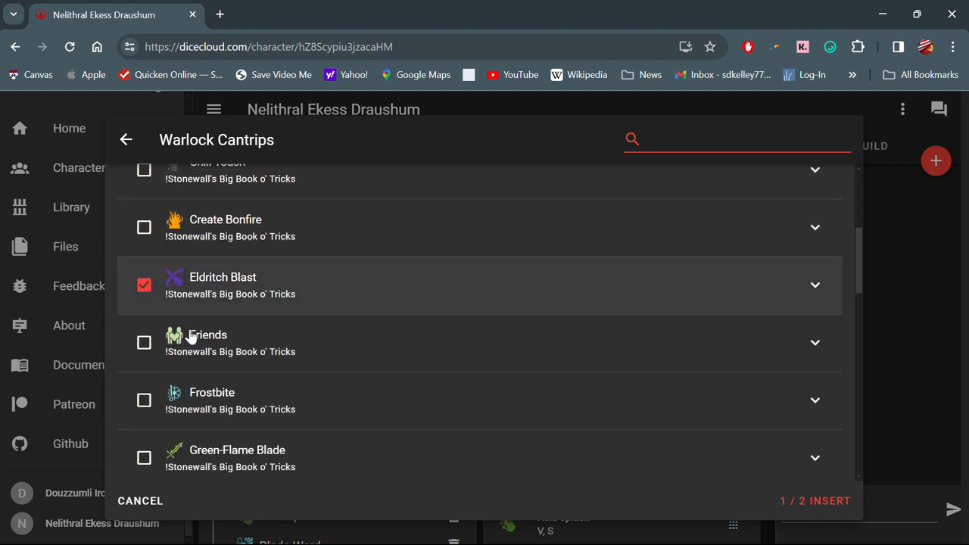
{"action": "scroll", "coordinate": [190, 340], "scroll_direction": "up", "scroll_amount": 2}
{"action": "scroll", "coordinate": [182, 318], "scroll_direction": "up", "scroll_amount": 1}
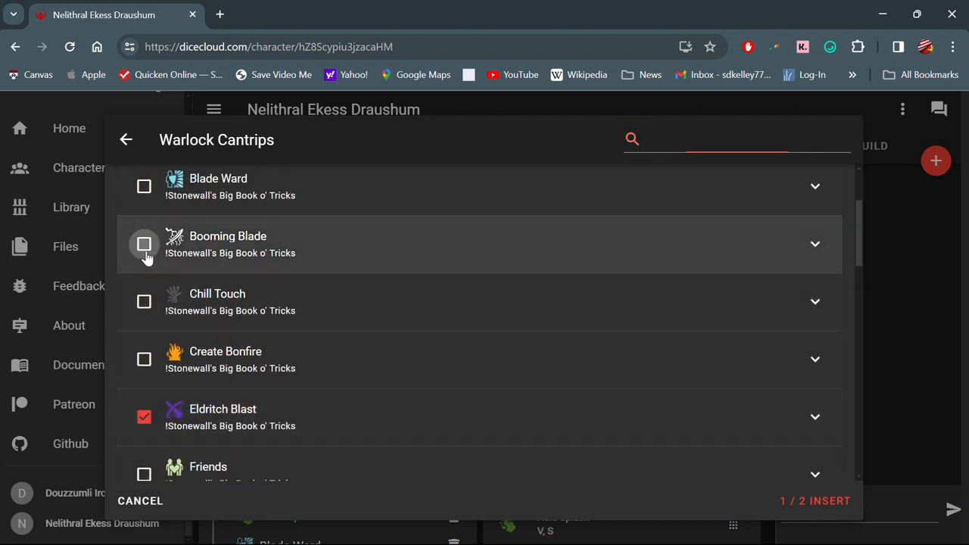
{"action": "left_click", "coordinate": [144, 244]}
{"action": "left_click", "coordinate": [815, 512]}
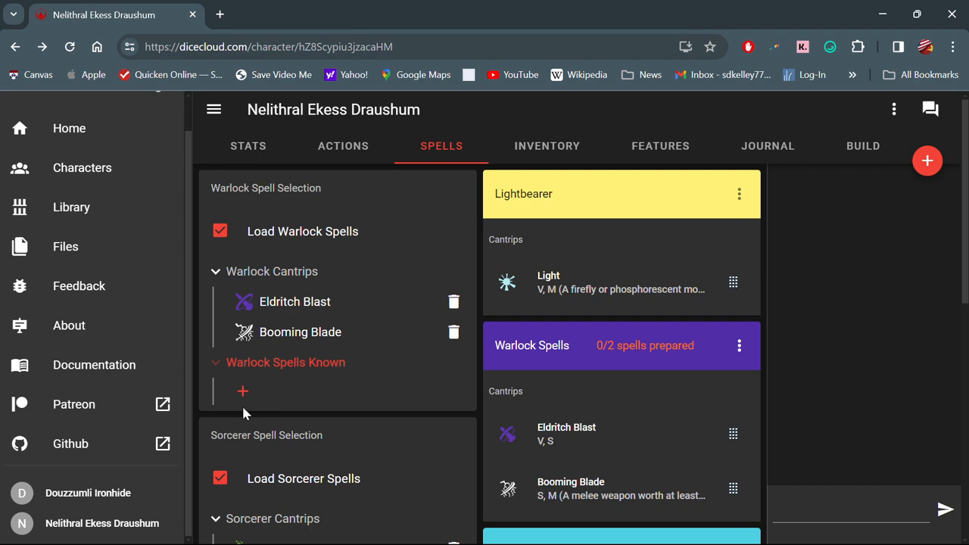
- Fill the Warlock Spells Known slot with Armor of Agathys and Hex
{"action": "left_click", "coordinate": [243, 393]}
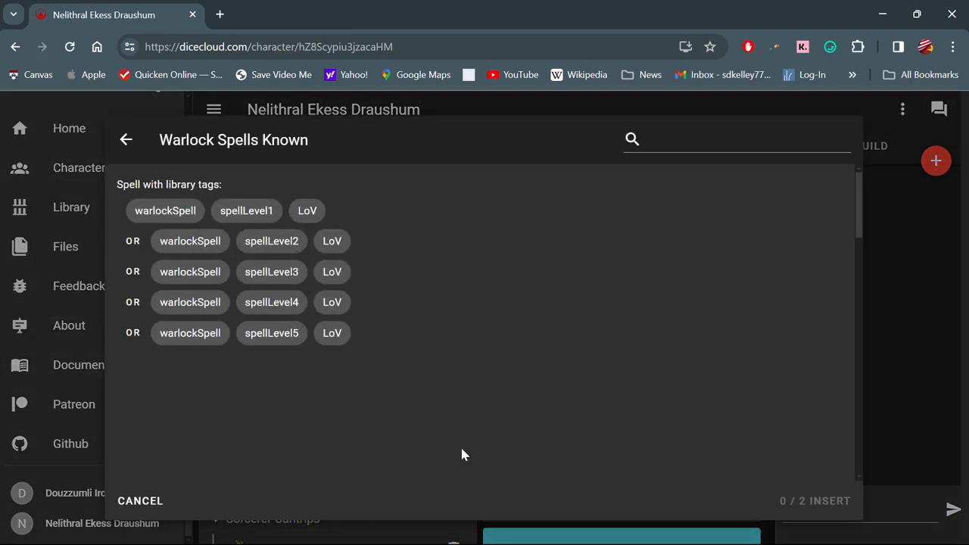
{"action": "scroll", "coordinate": [376, 346], "scroll_direction": "down", "scroll_amount": 4}
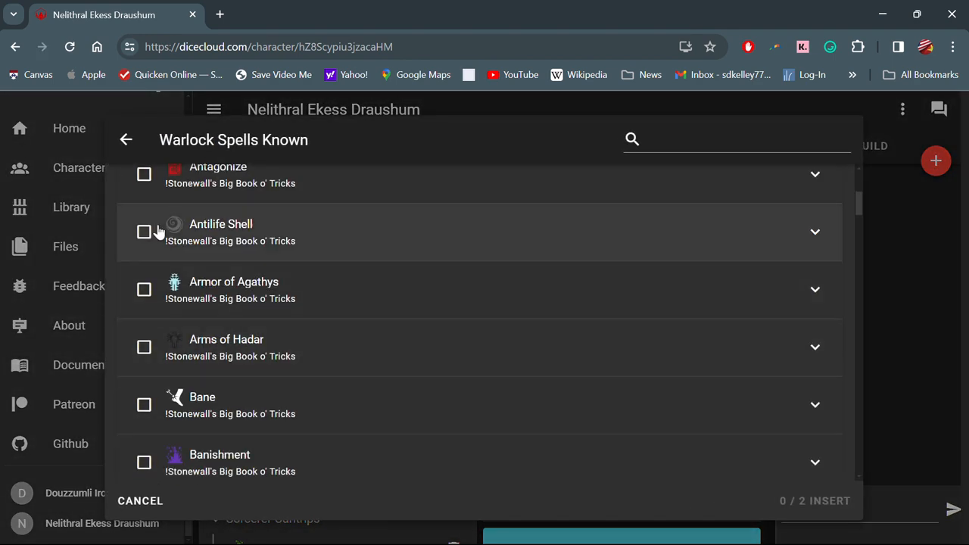
{"action": "left_click", "coordinate": [144, 286]}
{"action": "scroll", "coordinate": [283, 416], "scroll_direction": "down", "scroll_amount": 3}
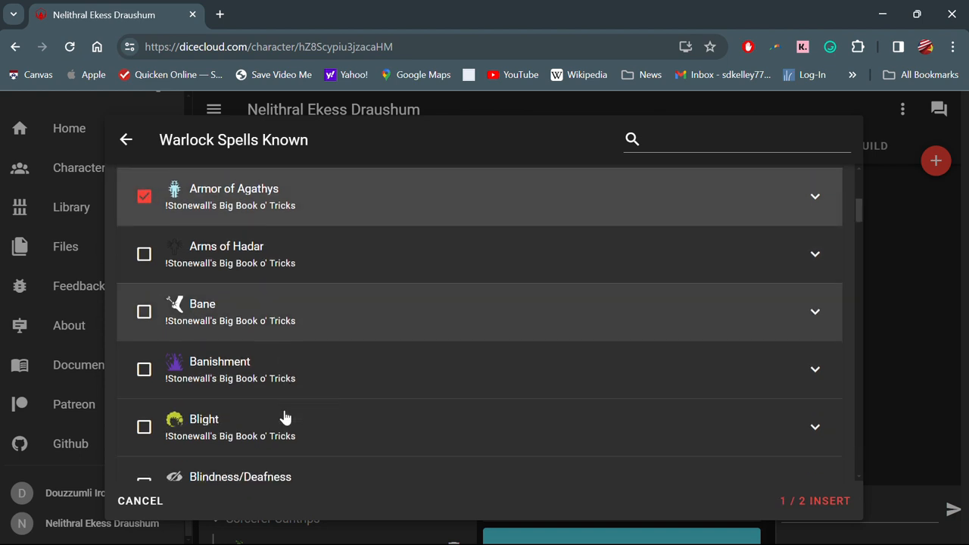
{"action": "scroll", "coordinate": [284, 416], "scroll_direction": "down", "scroll_amount": 15}
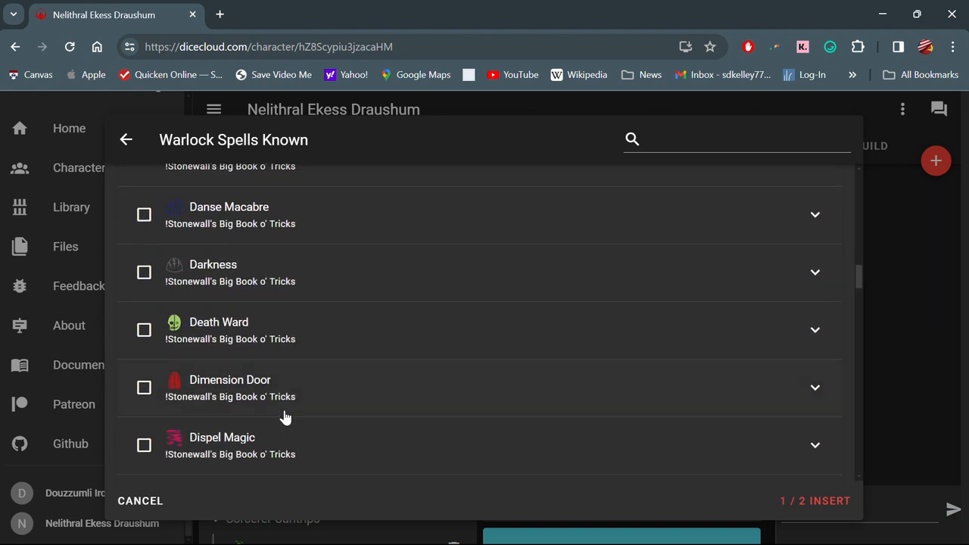
{"action": "scroll", "coordinate": [285, 416], "scroll_direction": "down", "scroll_amount": 10}
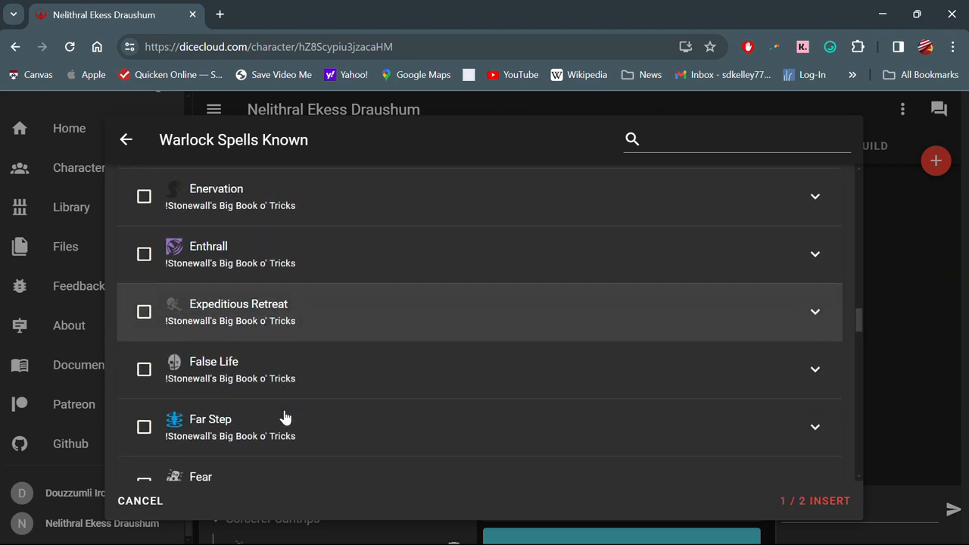
{"action": "scroll", "coordinate": [286, 416], "scroll_direction": "down", "scroll_amount": 3}
{"action": "scroll", "coordinate": [286, 417], "scroll_direction": "up", "scroll_amount": 2}
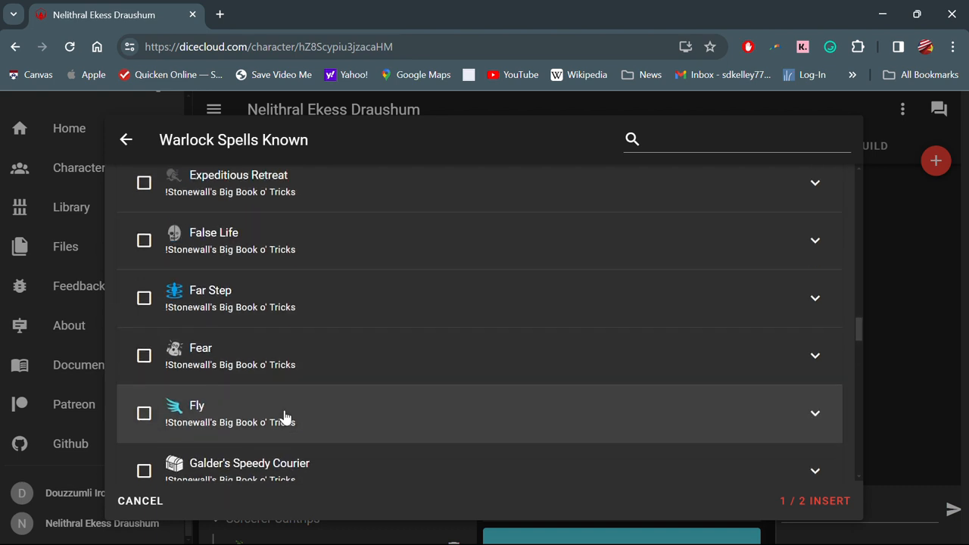
{"action": "scroll", "coordinate": [285, 417], "scroll_direction": "down", "scroll_amount": 5}
{"action": "scroll", "coordinate": [285, 417], "scroll_direction": "down", "scroll_amount": 3}
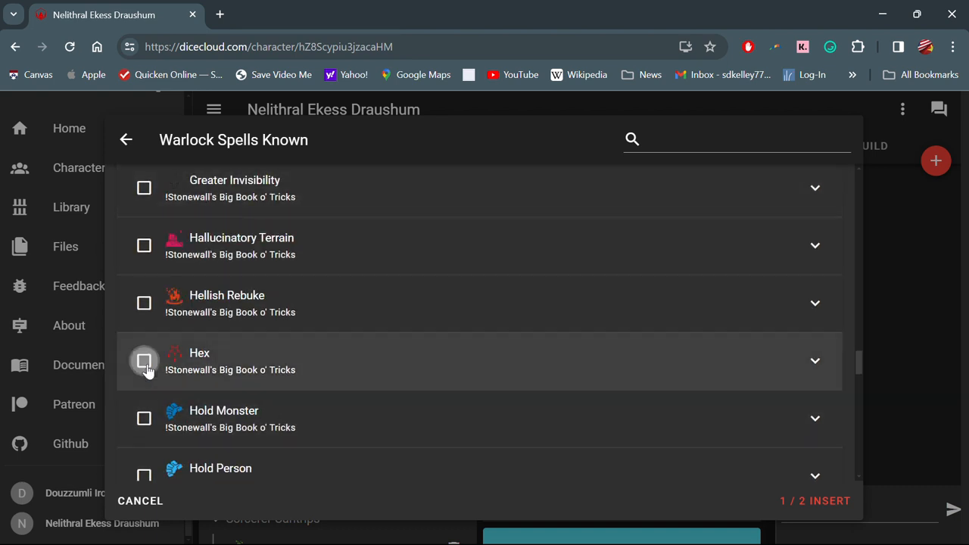
{"action": "left_click", "coordinate": [143, 361]}
{"action": "left_click", "coordinate": [820, 506]}
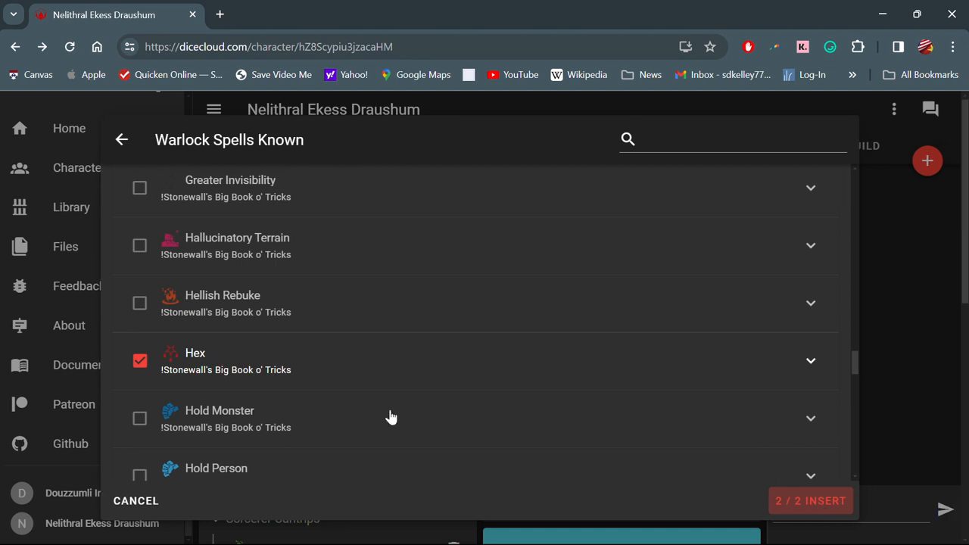
- Review the character's warlock and sorcerer spell lists, along with the Pact Magic and regular spell slots
{"action": "scroll", "coordinate": [438, 414], "scroll_direction": "down", "scroll_amount": 1}
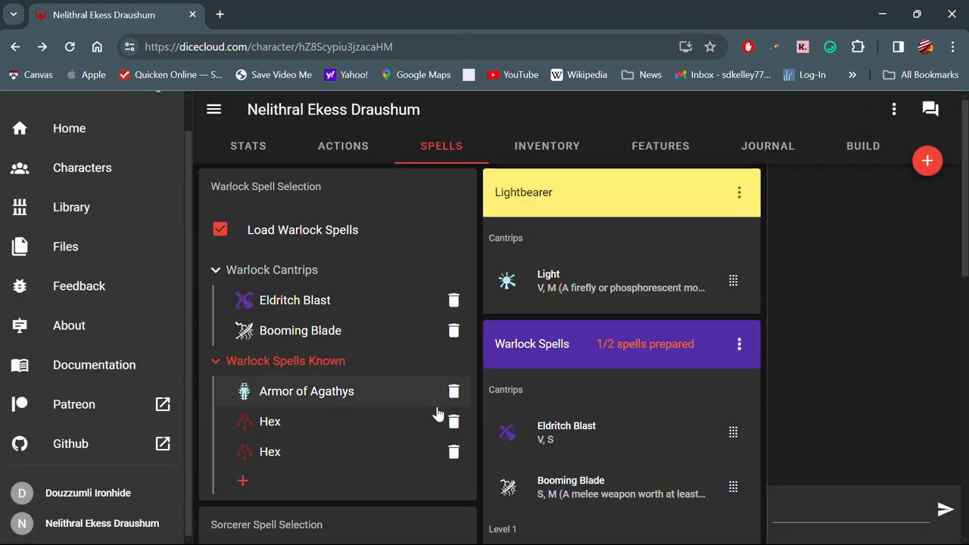
{"action": "scroll", "coordinate": [438, 414], "scroll_direction": "down", "scroll_amount": 5}
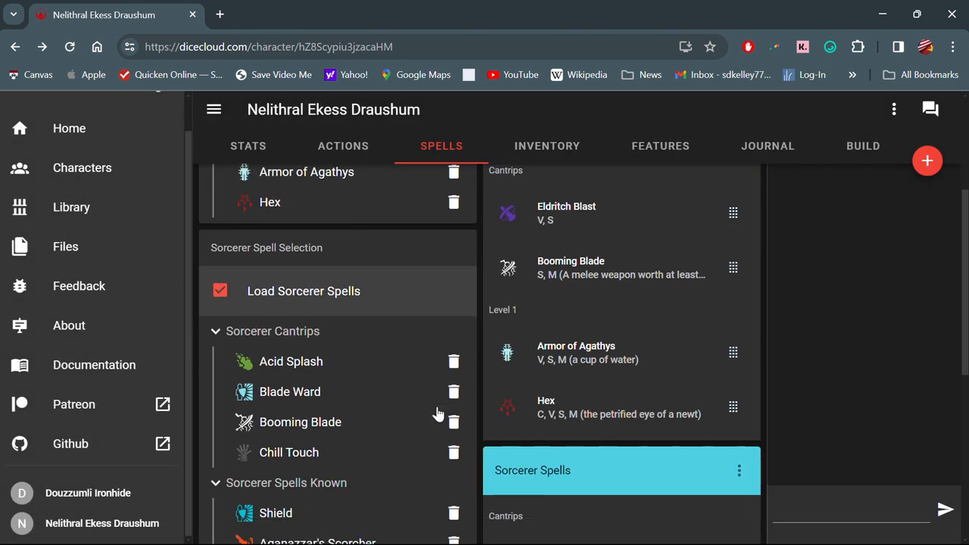
{"action": "scroll", "coordinate": [438, 413], "scroll_direction": "down", "scroll_amount": 3}
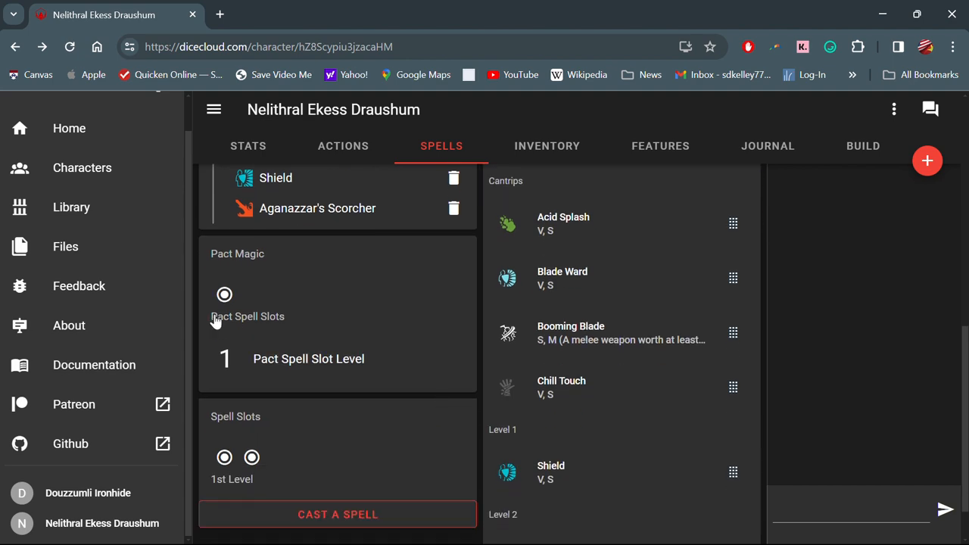
{"action": "scroll", "coordinate": [243, 429], "scroll_direction": "down", "scroll_amount": 1}
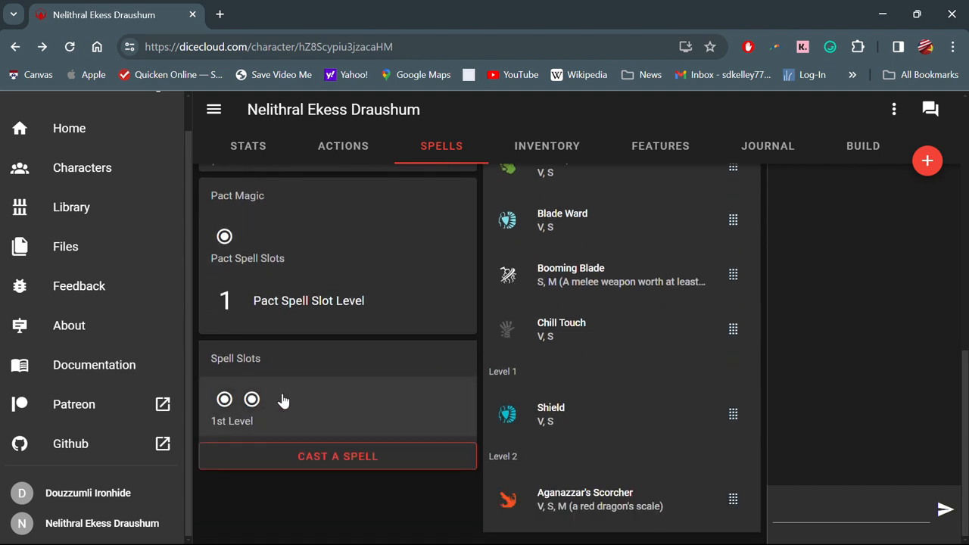
{"action": "scroll", "coordinate": [402, 311], "scroll_direction": "up", "scroll_amount": 8}
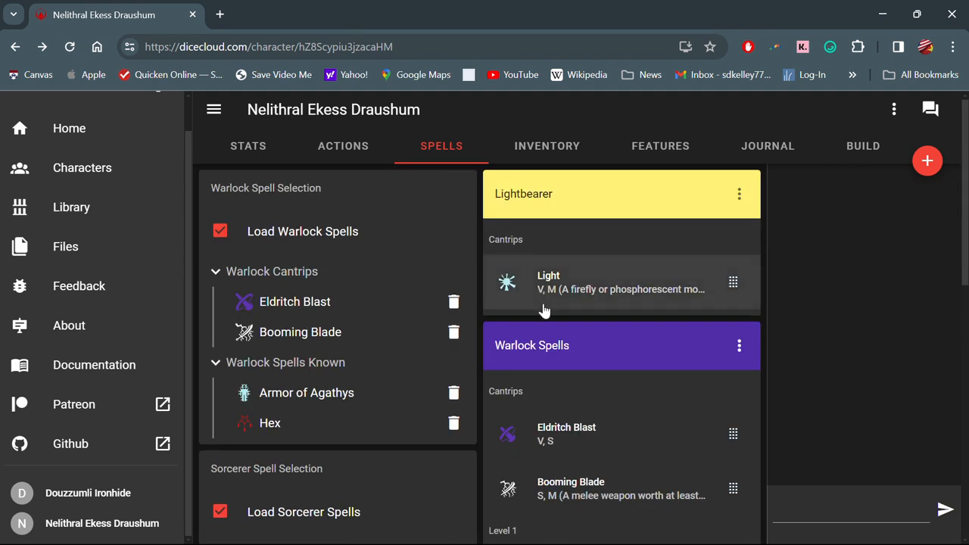
{"action": "scroll", "coordinate": [543, 309], "scroll_direction": "down", "scroll_amount": 4}
{"action": "scroll", "coordinate": [543, 309], "scroll_direction": "down", "scroll_amount": 7}
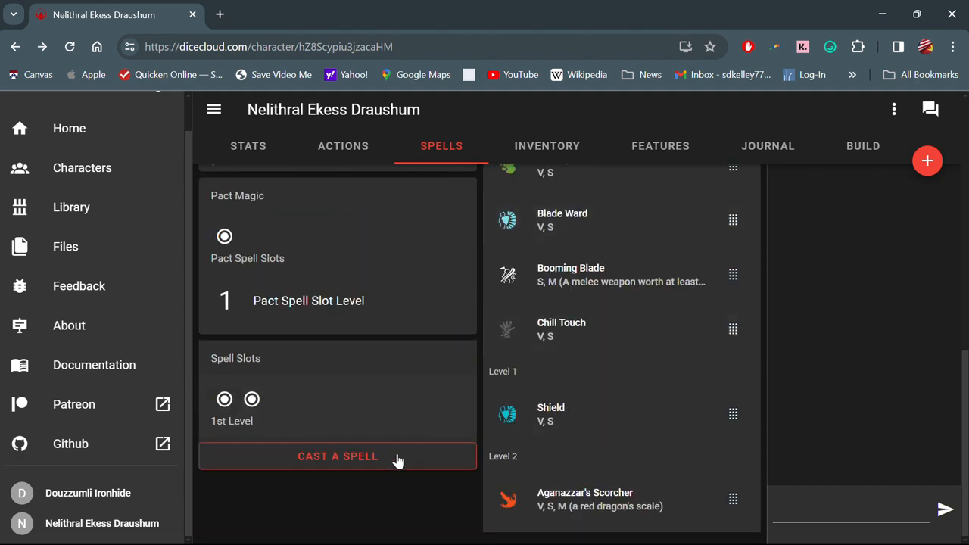
- Compare the character's inventory with the DiceCloud v1 version by viewing both browser windows side by side, and restore the full-size view
{"action": "left_click", "coordinate": [524, 156]}
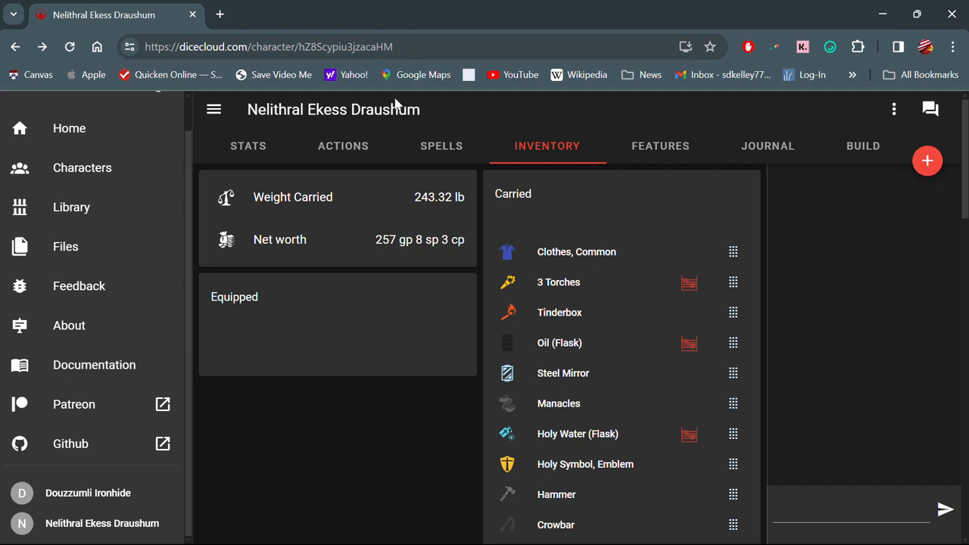
{"action": "mouse_move", "coordinate": [922, 16]}
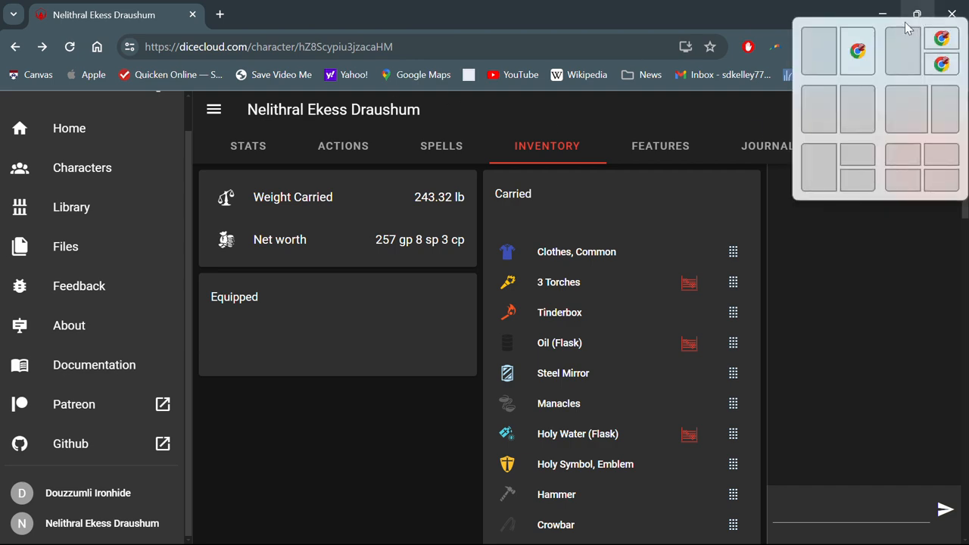
{"action": "left_click", "coordinate": [859, 89]}
{"action": "scroll", "coordinate": [156, 209], "scroll_direction": "up", "scroll_amount": 4}
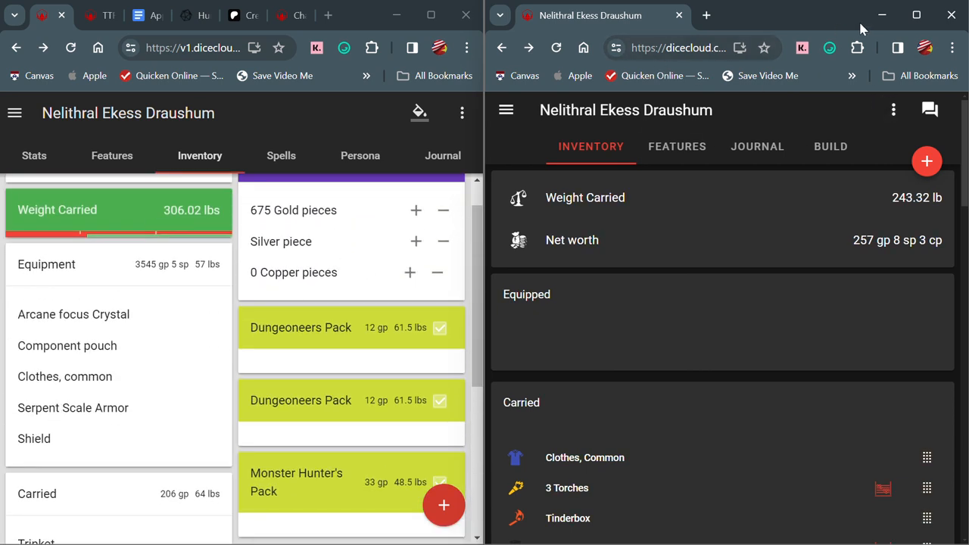
{"action": "left_click", "coordinate": [905, 19]}
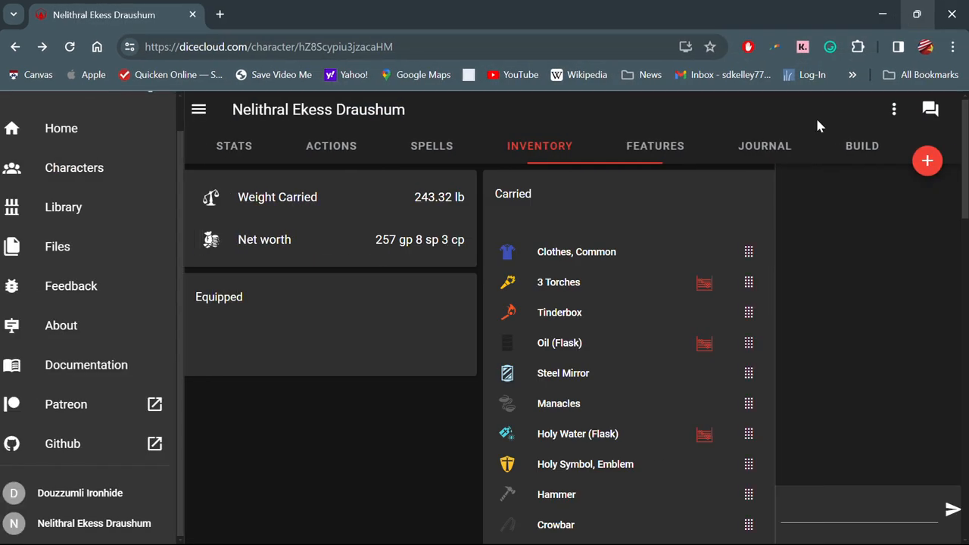
- Add the Serpent Scale Mail from the item library to the character's inventory
{"action": "left_click", "coordinate": [927, 161]}
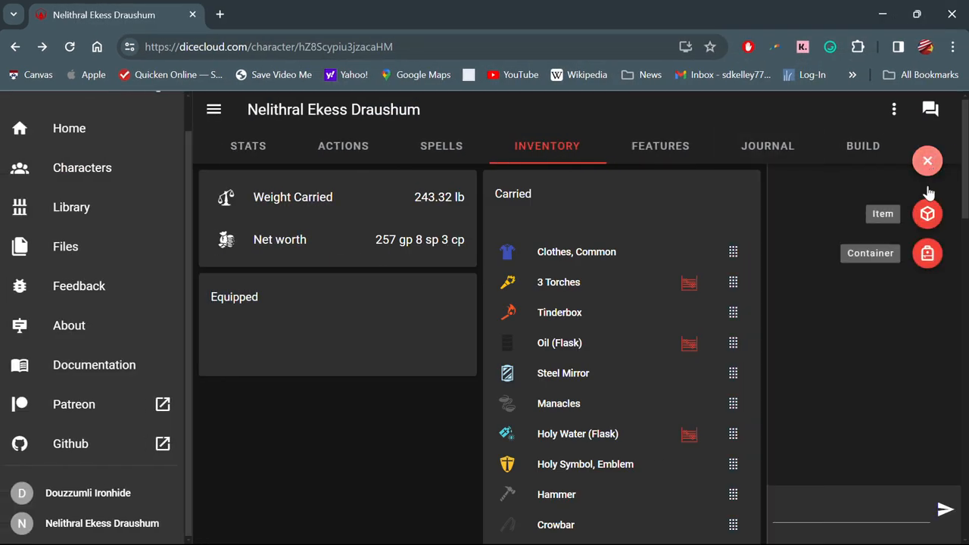
{"action": "left_click", "coordinate": [926, 213]}
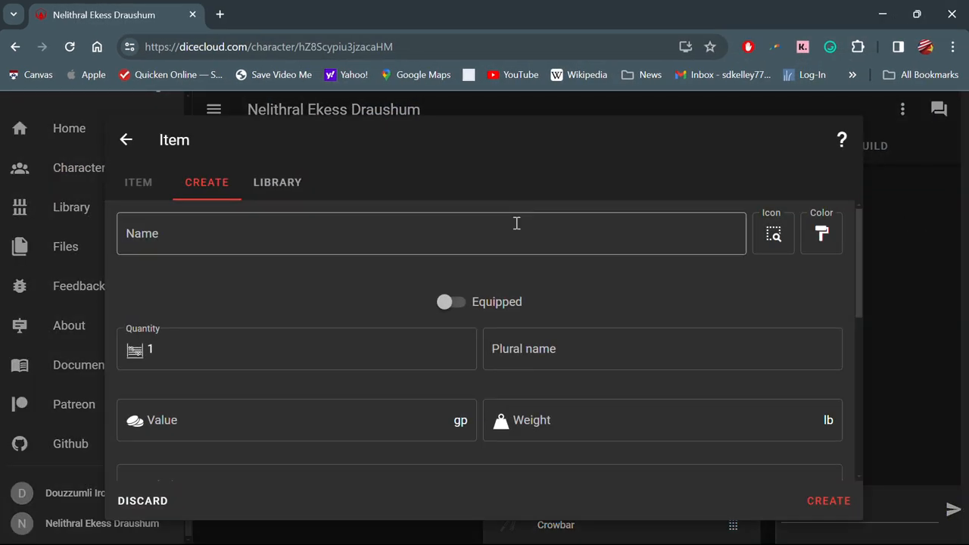
{"action": "scroll", "coordinate": [439, 224], "scroll_direction": "down", "scroll_amount": 2}
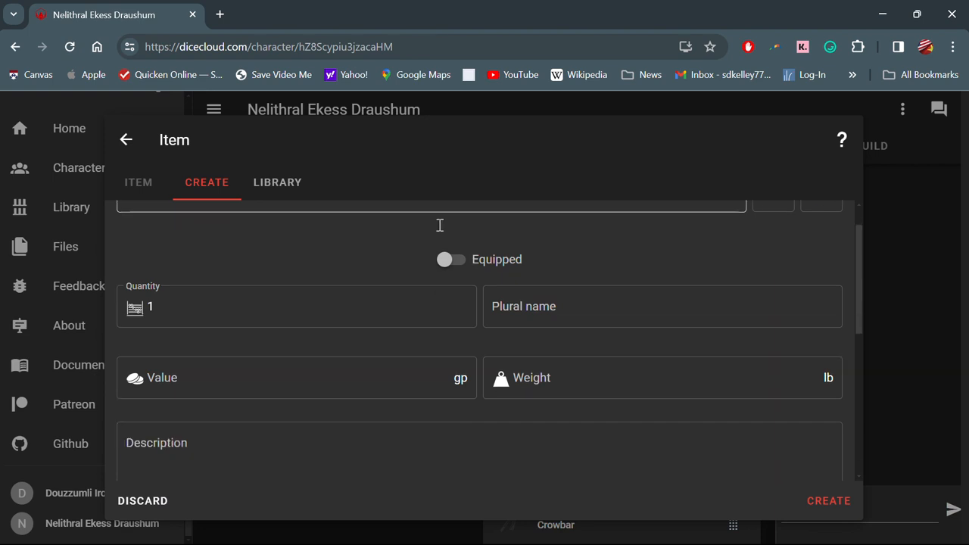
{"action": "scroll", "coordinate": [439, 223], "scroll_direction": "up", "scroll_amount": 2}
{"action": "scroll", "coordinate": [439, 222], "scroll_direction": "down", "scroll_amount": 1}
{"action": "left_click", "coordinate": [277, 183]}
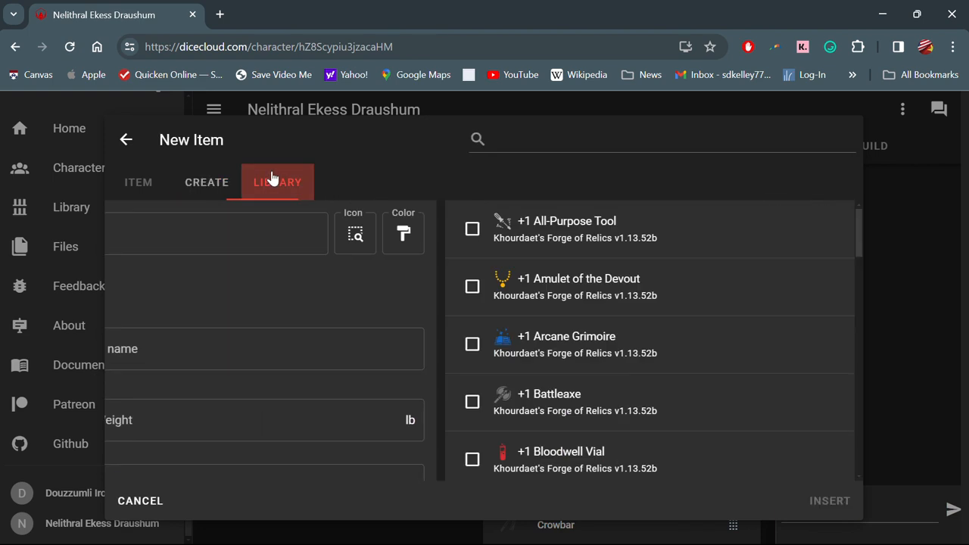
{"action": "left_click", "coordinate": [539, 146]}
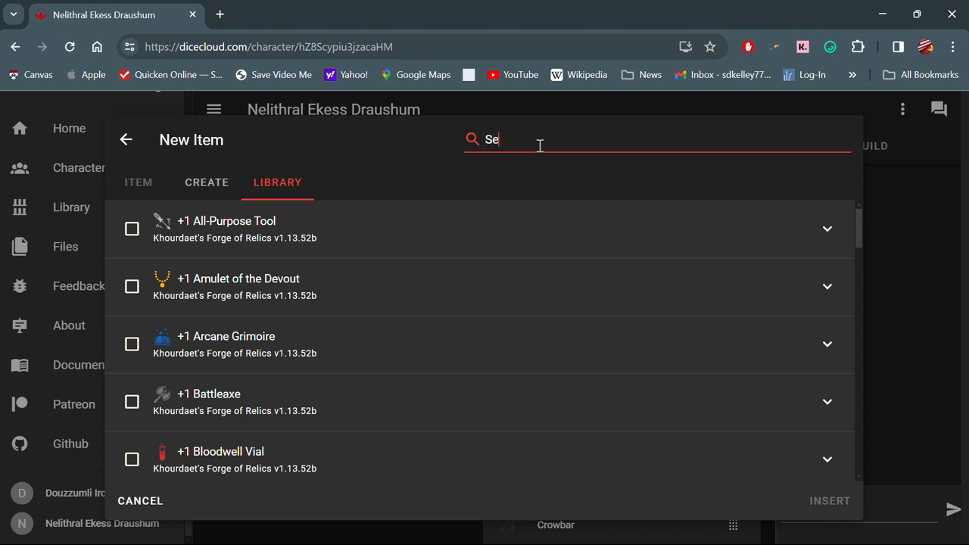
{"action": "type", "text": "nt Scale"}
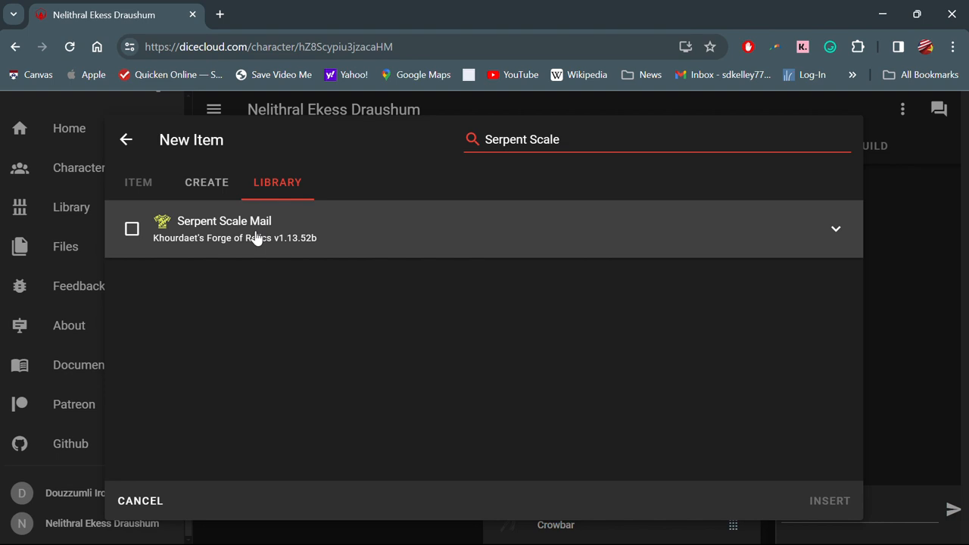
{"action": "left_click", "coordinate": [833, 229]}
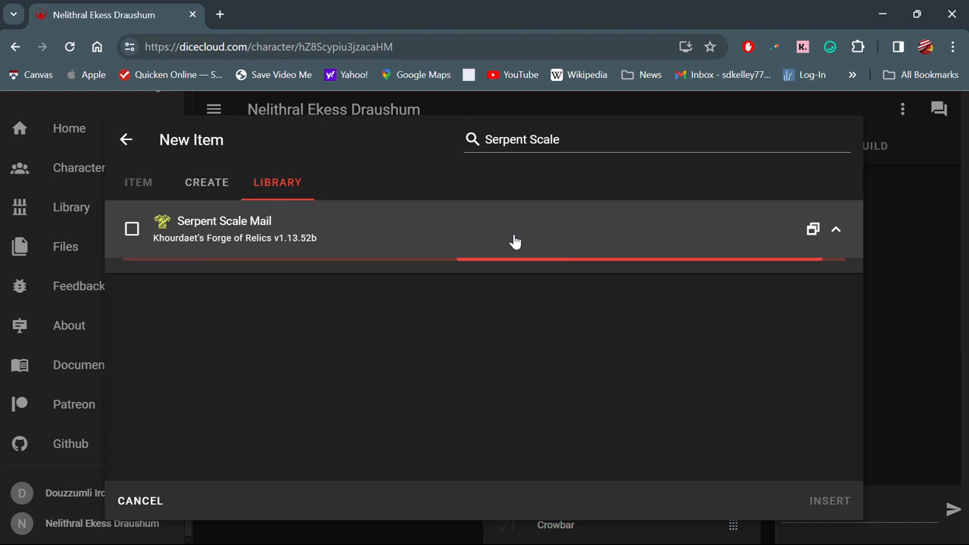
{"action": "left_click", "coordinate": [132, 231]}
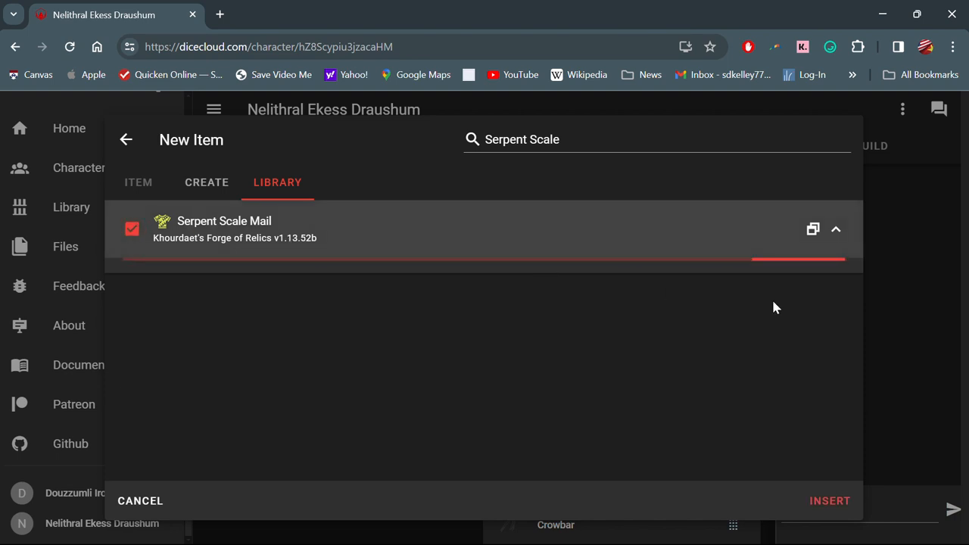
{"action": "left_click", "coordinate": [830, 501]}
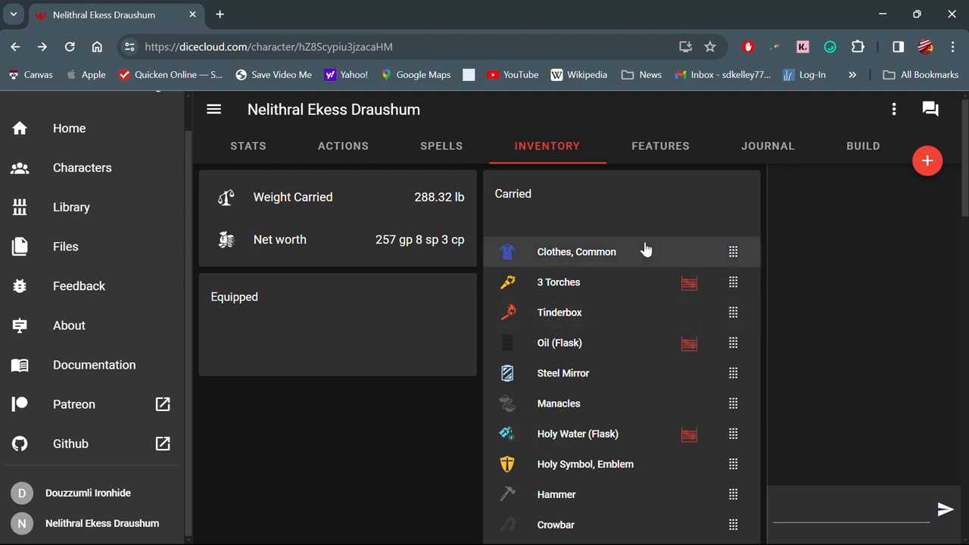
- Equip the Shield from the carried items and check the Armor Class in the character's stats
{"action": "scroll", "coordinate": [645, 250], "scroll_direction": "down", "scroll_amount": 1}
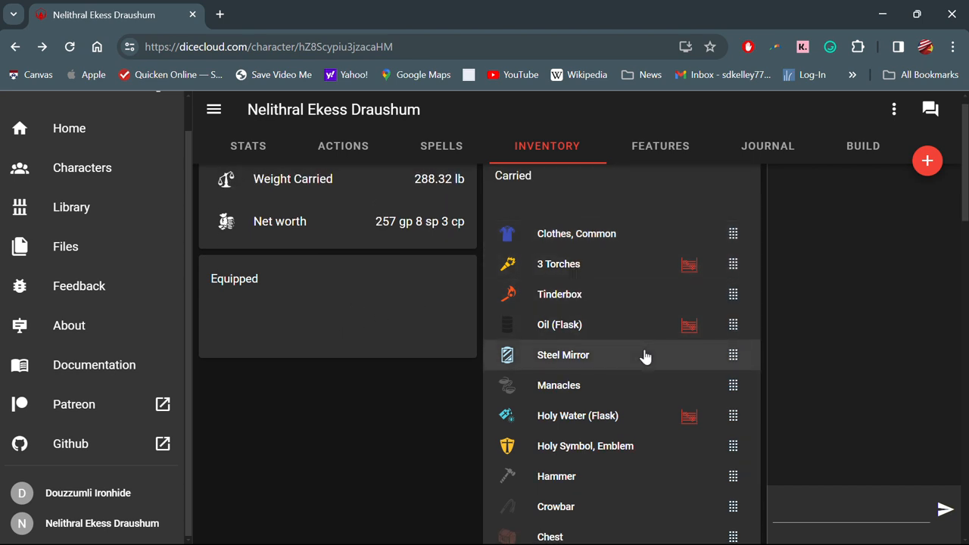
{"action": "scroll", "coordinate": [643, 355], "scroll_direction": "down", "scroll_amount": 1}
{"action": "scroll", "coordinate": [645, 356], "scroll_direction": "down", "scroll_amount": 5}
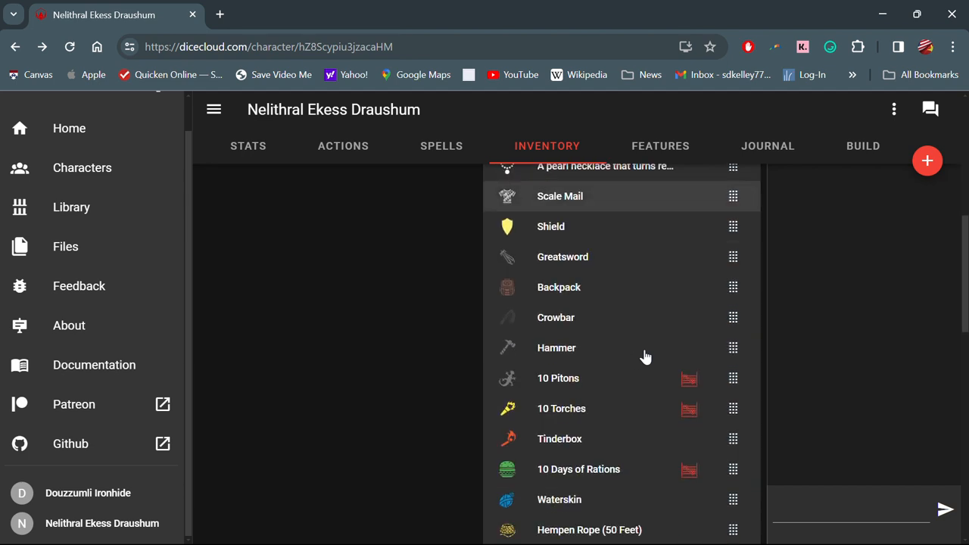
{"action": "scroll", "coordinate": [645, 357], "scroll_direction": "up", "scroll_amount": 1}
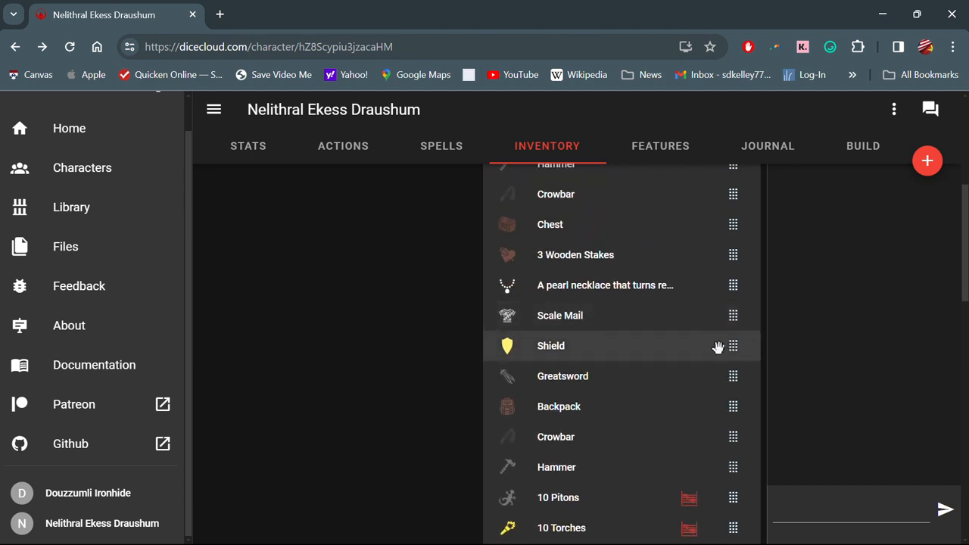
{"action": "left_click", "coordinate": [583, 353]}
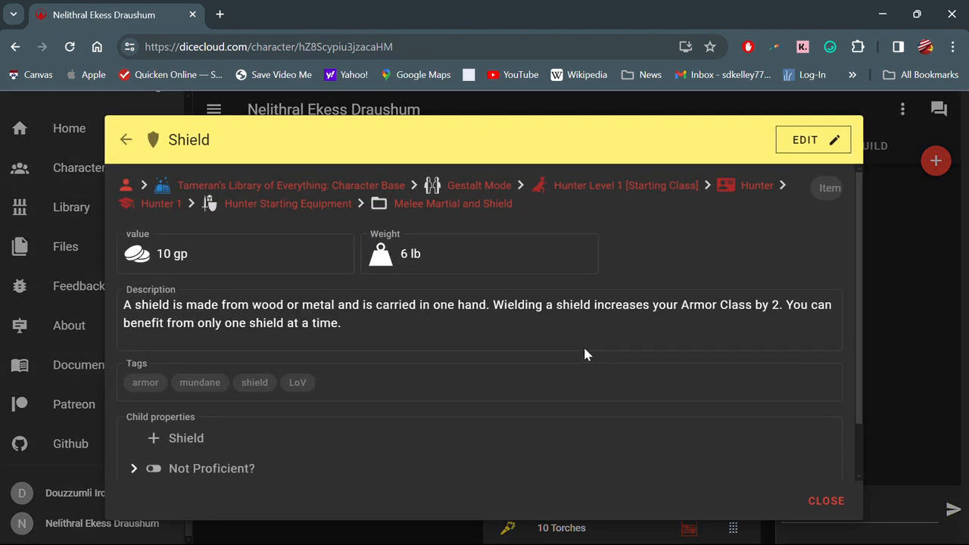
{"action": "scroll", "coordinate": [695, 340], "scroll_direction": "down", "scroll_amount": 1}
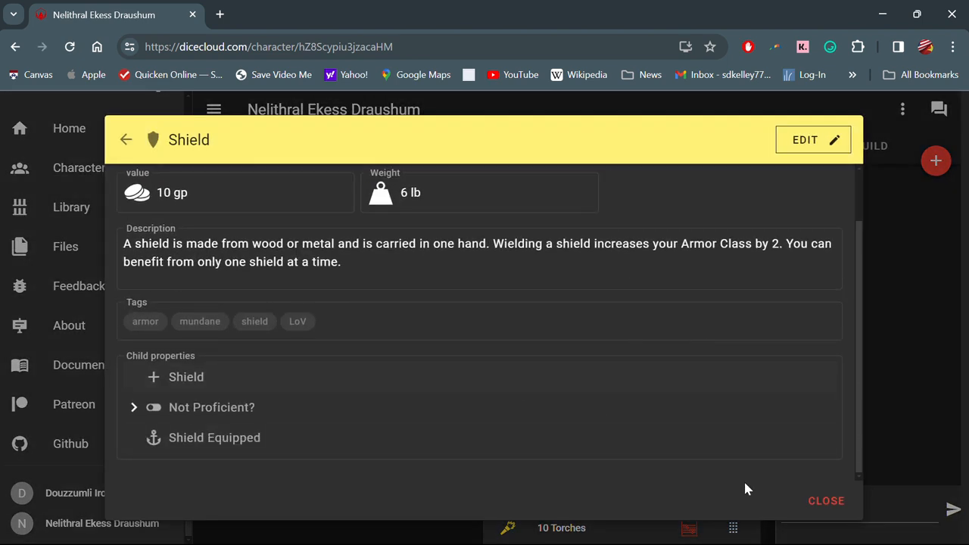
{"action": "left_click", "coordinate": [806, 142]}
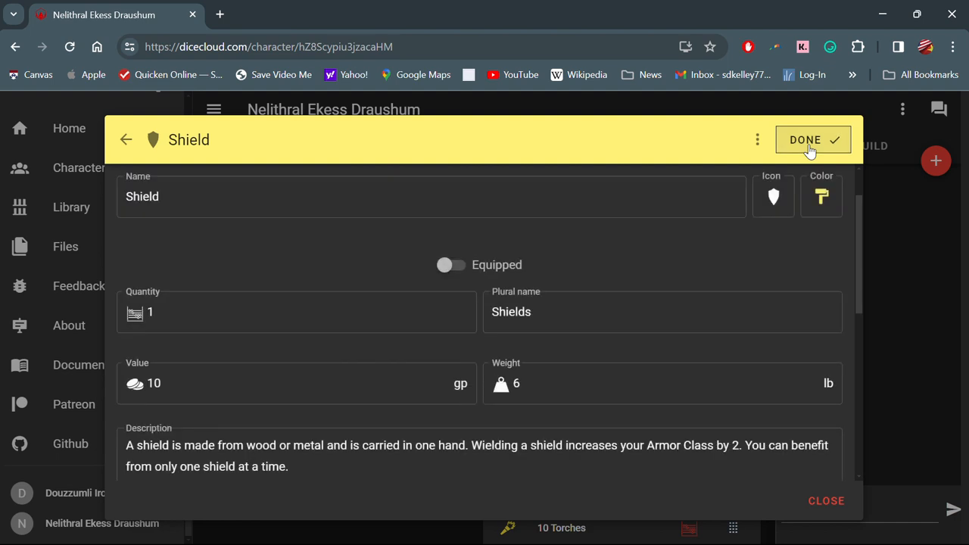
{"action": "left_click", "coordinate": [457, 271]}
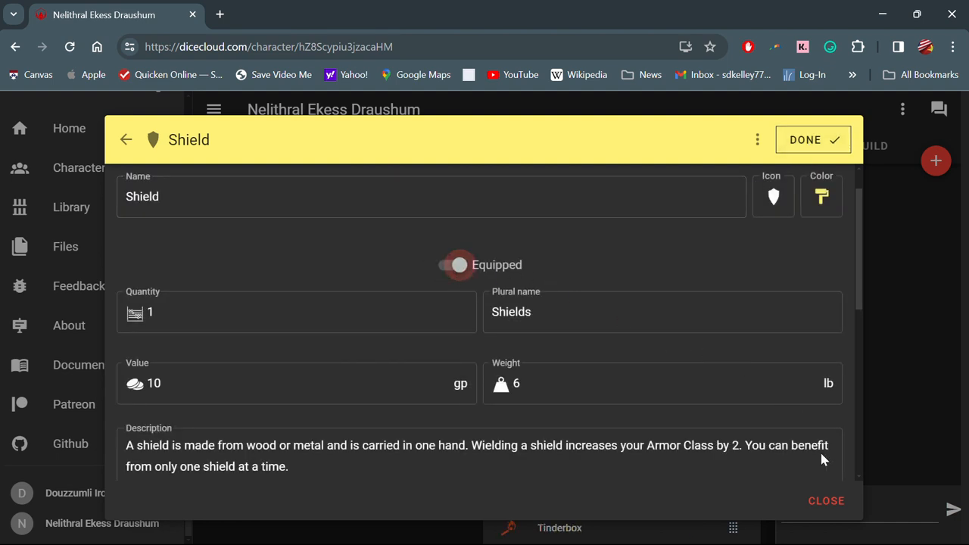
{"action": "left_click", "coordinate": [807, 141]}
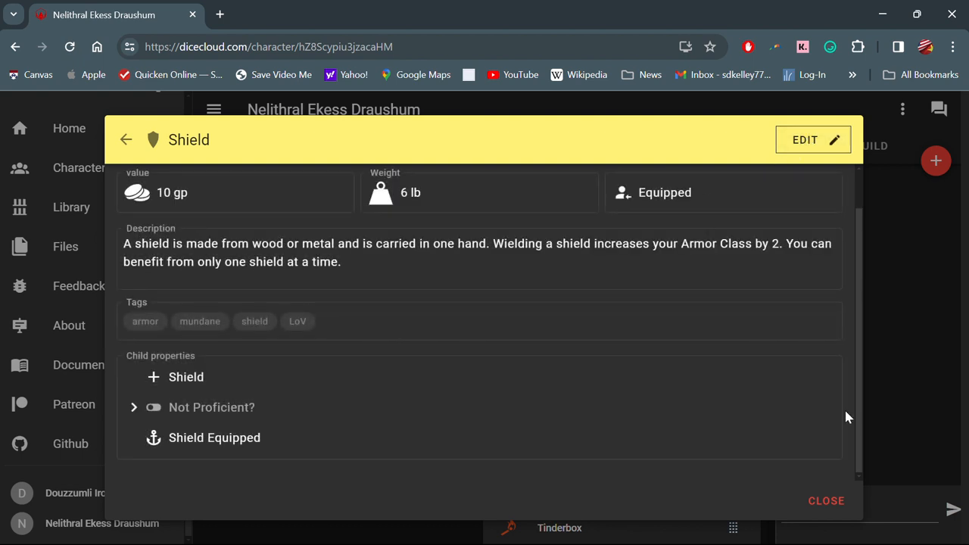
{"action": "left_click", "coordinate": [826, 498]}
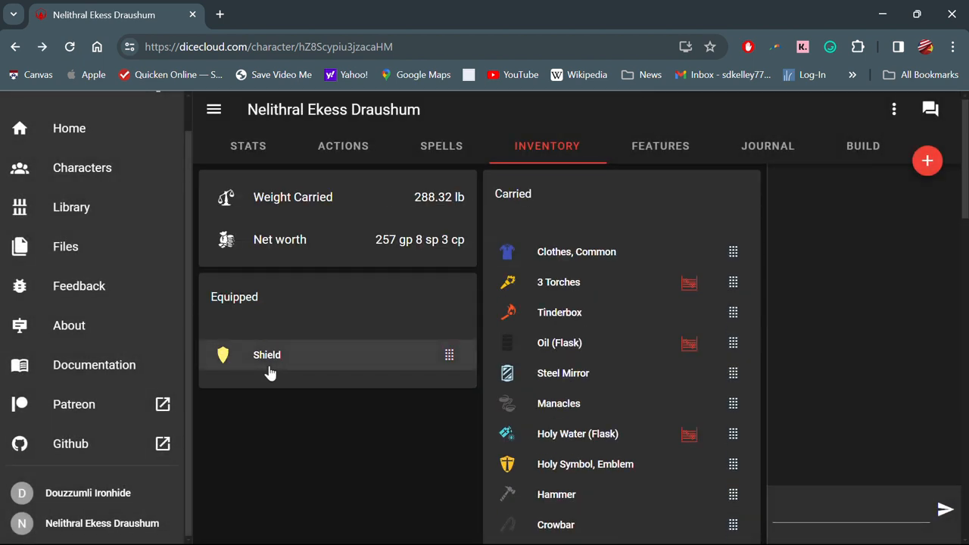
{"action": "left_click", "coordinate": [246, 146]}
{"action": "scroll", "coordinate": [288, 415], "scroll_direction": "down", "scroll_amount": 3}
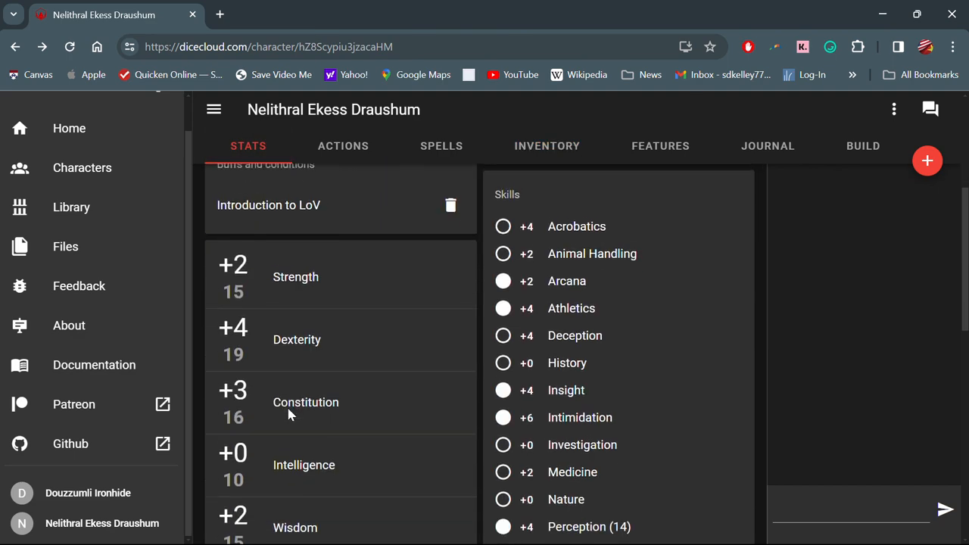
{"action": "scroll", "coordinate": [288, 415], "scroll_direction": "down", "scroll_amount": 5}
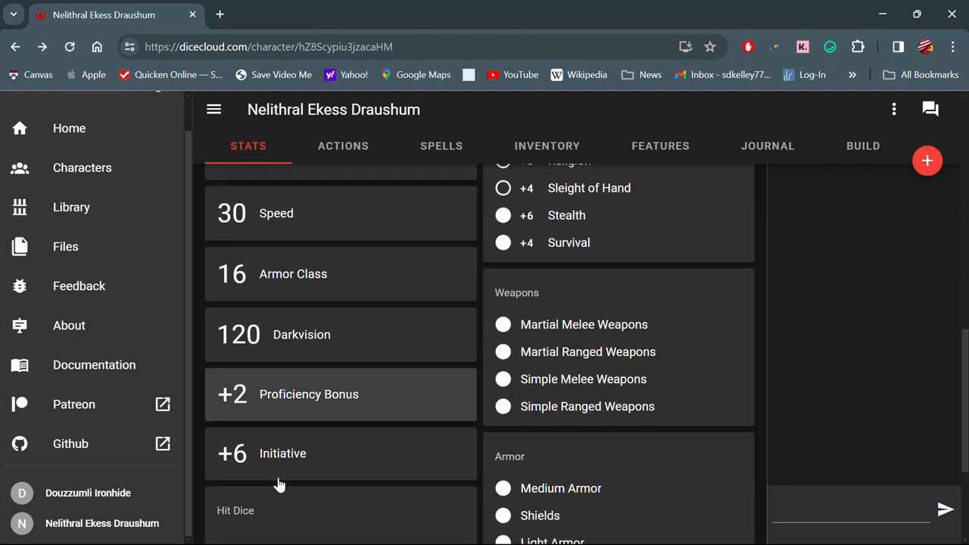
{"action": "scroll", "coordinate": [258, 296], "scroll_direction": "up", "scroll_amount": 10}
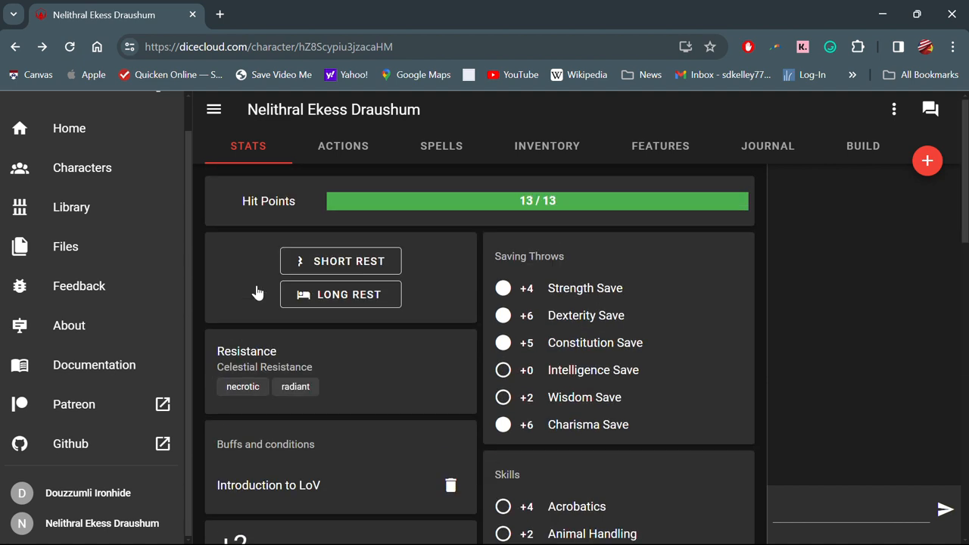
- Equip the common clothes and the Serpent Scale Mail from the carried items in the inventory
{"action": "left_click", "coordinate": [519, 150]}
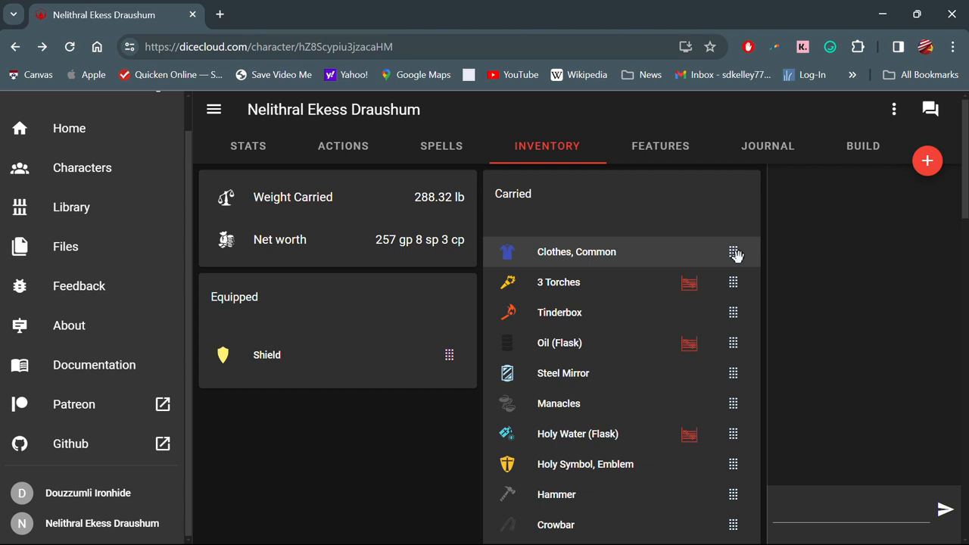
{"action": "left_click_drag", "start_coordinate": [734, 254], "coordinate": [442, 401]}
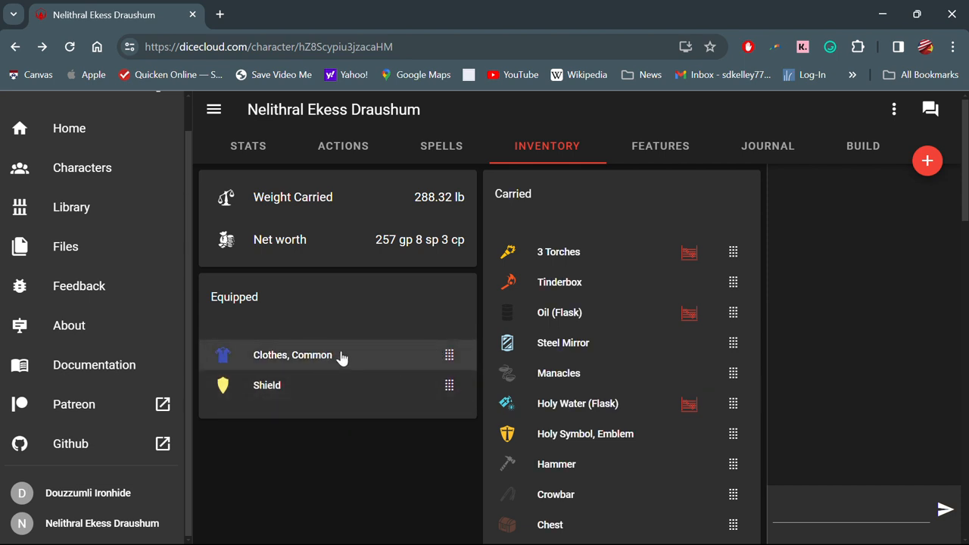
{"action": "scroll", "coordinate": [595, 305], "scroll_direction": "down", "scroll_amount": 3}
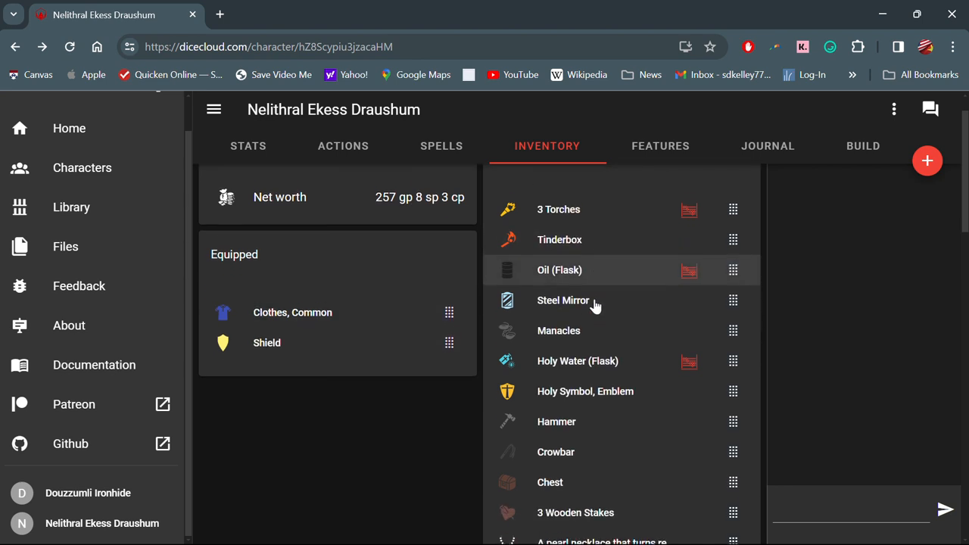
{"action": "scroll", "coordinate": [595, 305], "scroll_direction": "down", "scroll_amount": 5}
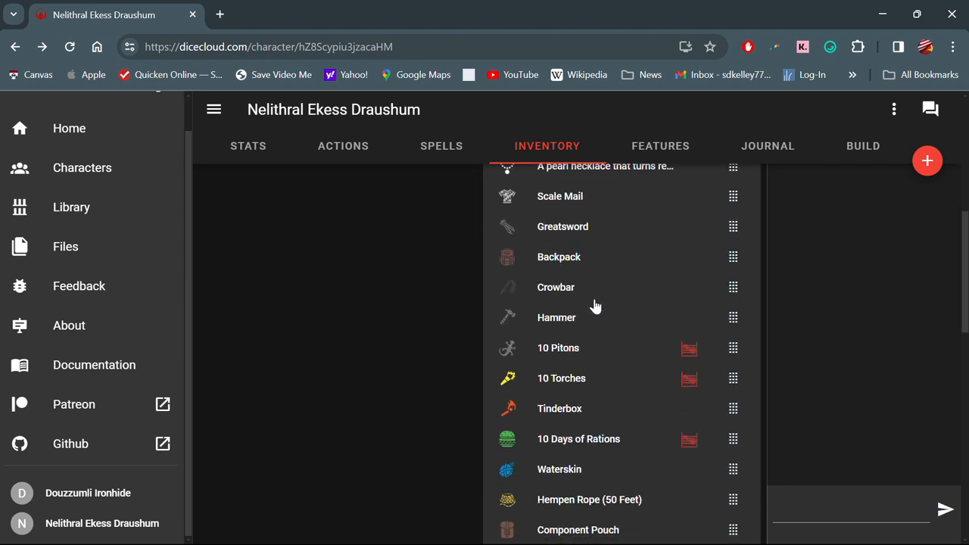
{"action": "scroll", "coordinate": [595, 305], "scroll_direction": "down", "scroll_amount": 5}
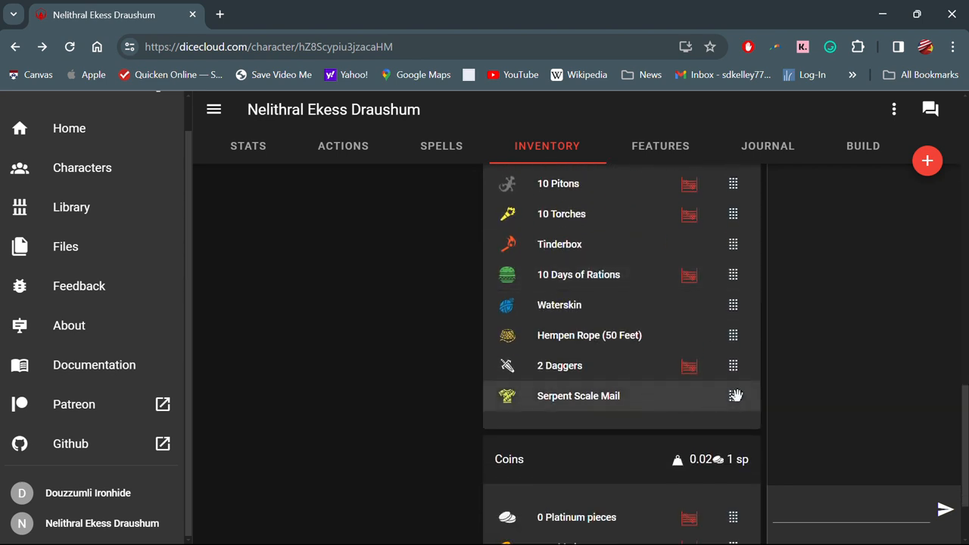
{"action": "left_click", "coordinate": [587, 399]}
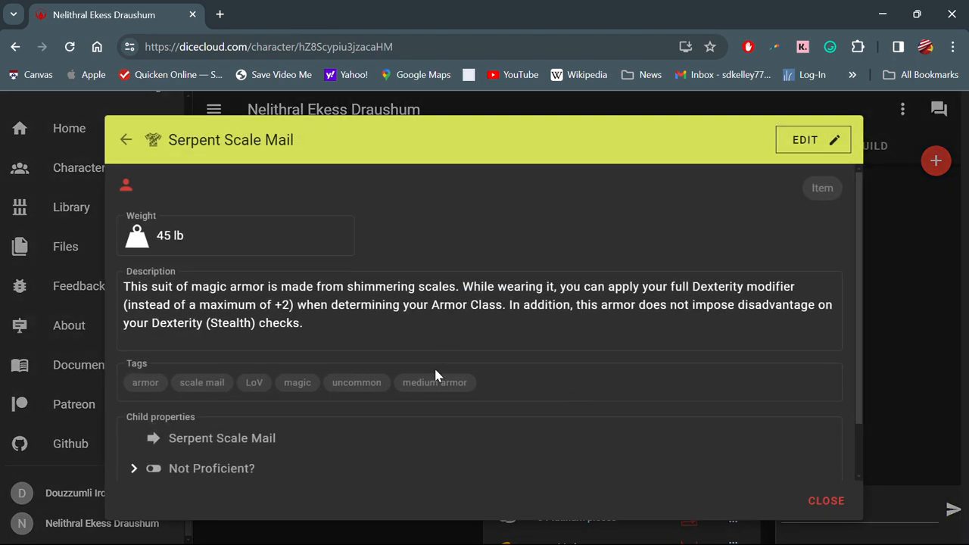
{"action": "scroll", "coordinate": [435, 375], "scroll_direction": "down", "scroll_amount": 1}
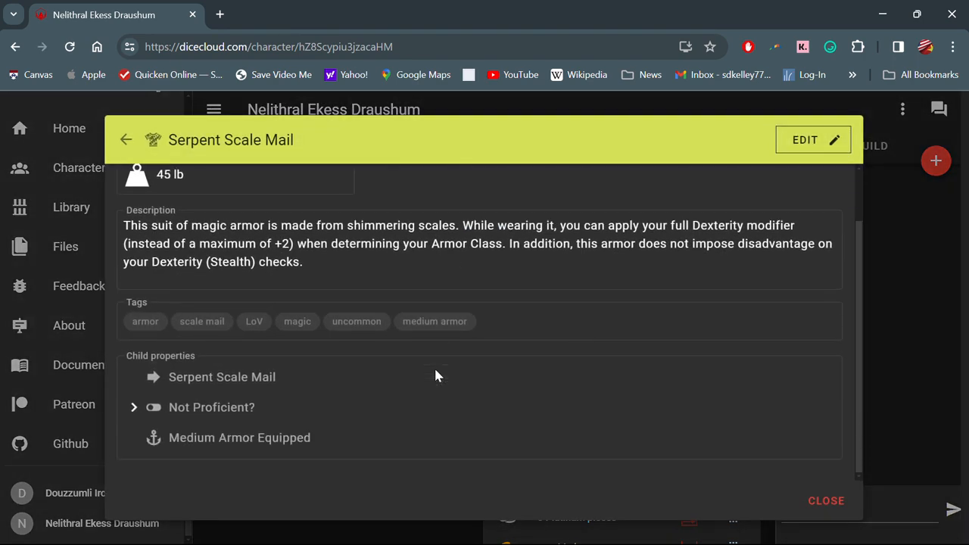
{"action": "left_click", "coordinate": [819, 148]}
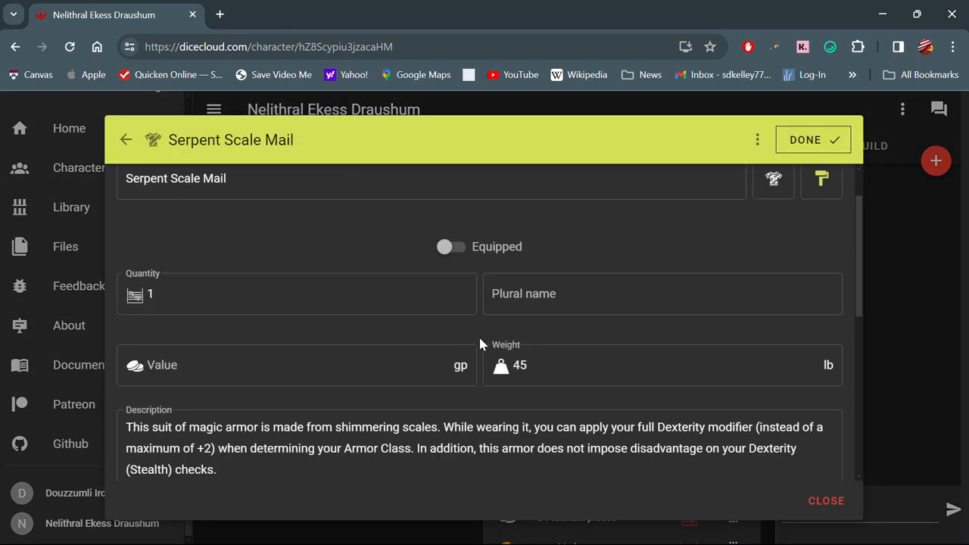
{"action": "left_click", "coordinate": [447, 247]}
{"action": "left_click", "coordinate": [827, 501]}
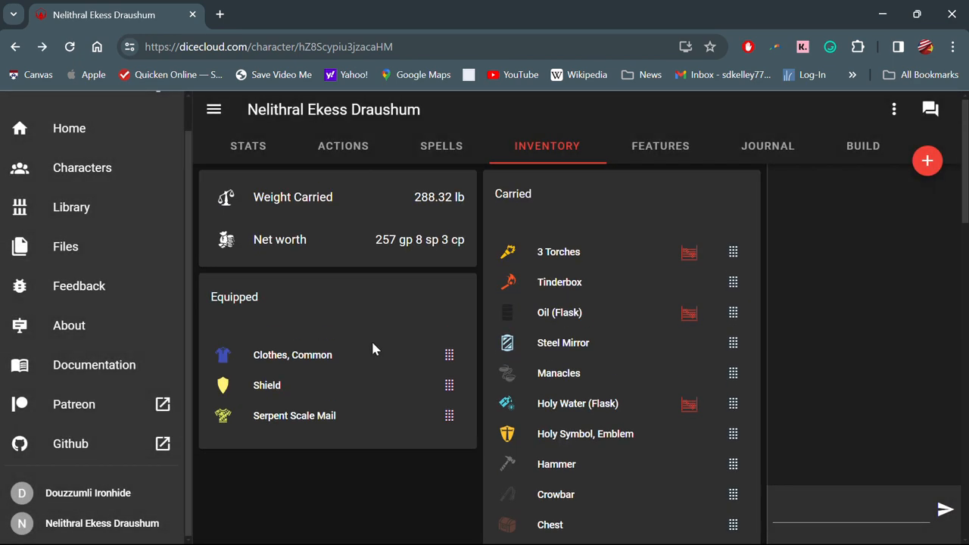
- Check the character's Armor Class, actions and equipped items, and bring up the features
{"action": "left_click", "coordinate": [239, 151]}
{"action": "scroll", "coordinate": [302, 411], "scroll_direction": "down", "scroll_amount": 1}
{"action": "scroll", "coordinate": [302, 410], "scroll_direction": "down", "scroll_amount": 6}
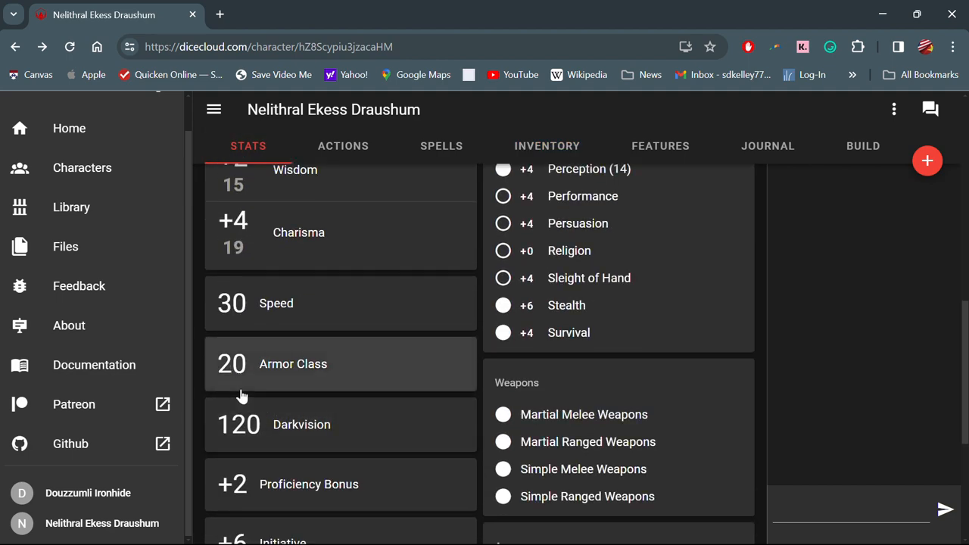
{"action": "left_click", "coordinate": [470, 149]}
{"action": "left_click", "coordinate": [352, 150]}
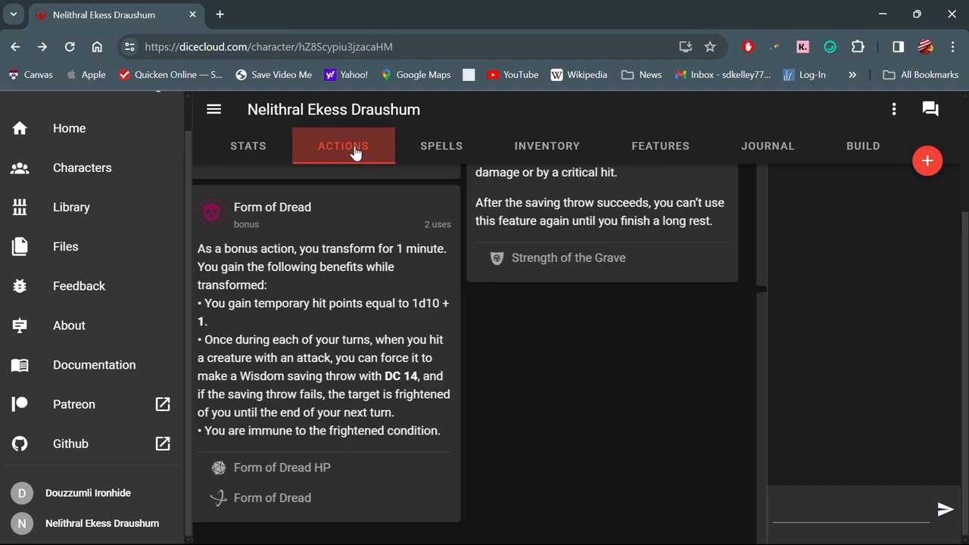
{"action": "left_click", "coordinate": [541, 148]}
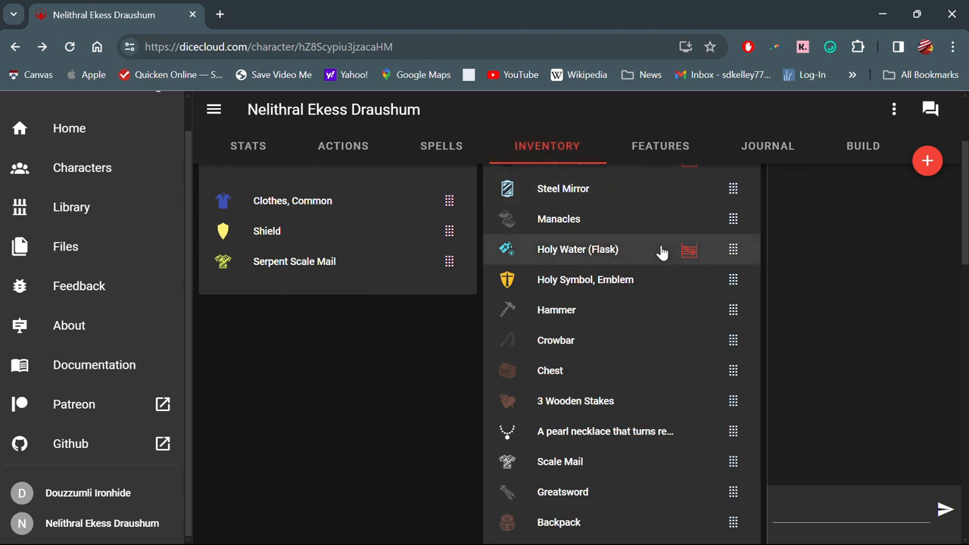
{"action": "scroll", "coordinate": [665, 250], "scroll_direction": "up", "scroll_amount": 3}
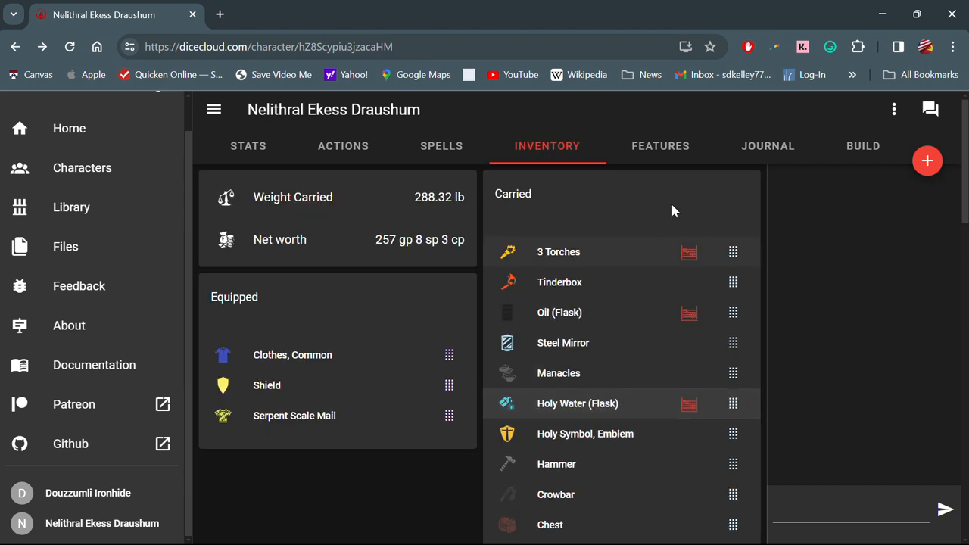
{"action": "left_click", "coordinate": [679, 151]}
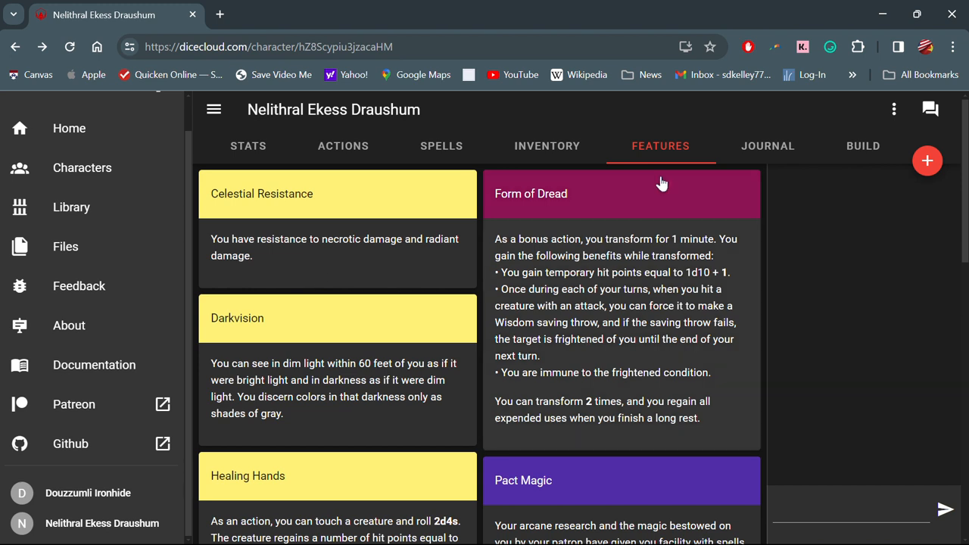
- Review the build's slots, expanding the Aasimar race's ability scores and languages
{"action": "left_click", "coordinate": [850, 147]}
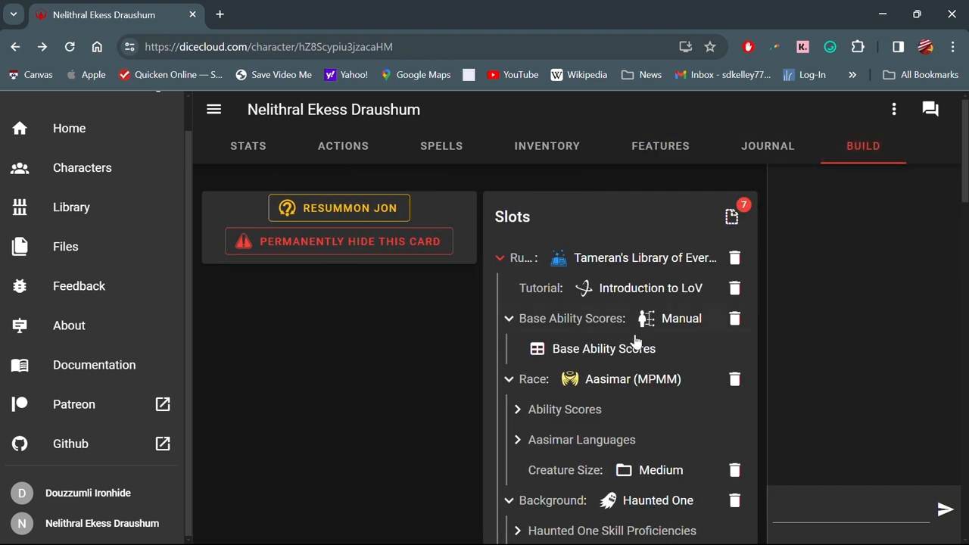
{"action": "scroll", "coordinate": [636, 343], "scroll_direction": "down", "scroll_amount": 3}
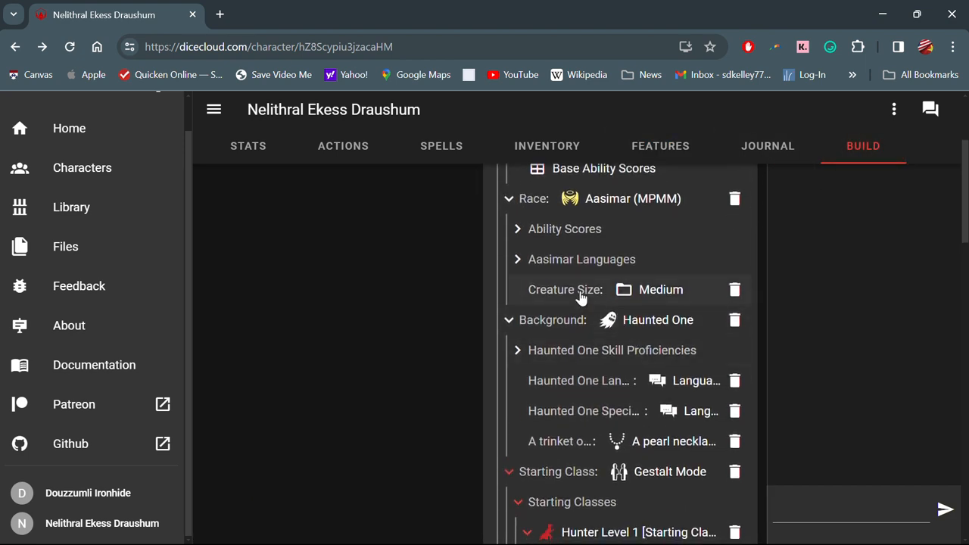
{"action": "left_click", "coordinate": [517, 229]}
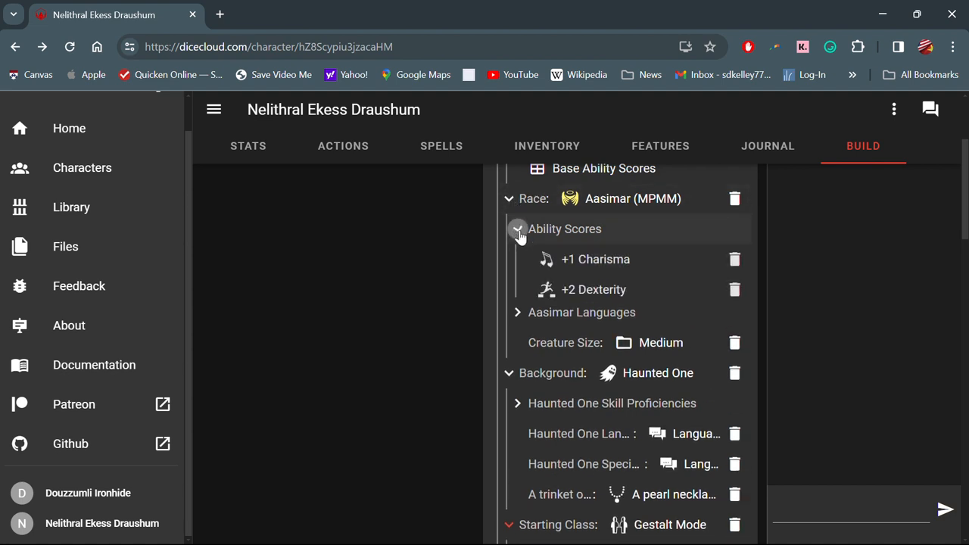
{"action": "left_click", "coordinate": [518, 321]}
{"action": "scroll", "coordinate": [520, 333], "scroll_direction": "down", "scroll_amount": 2}
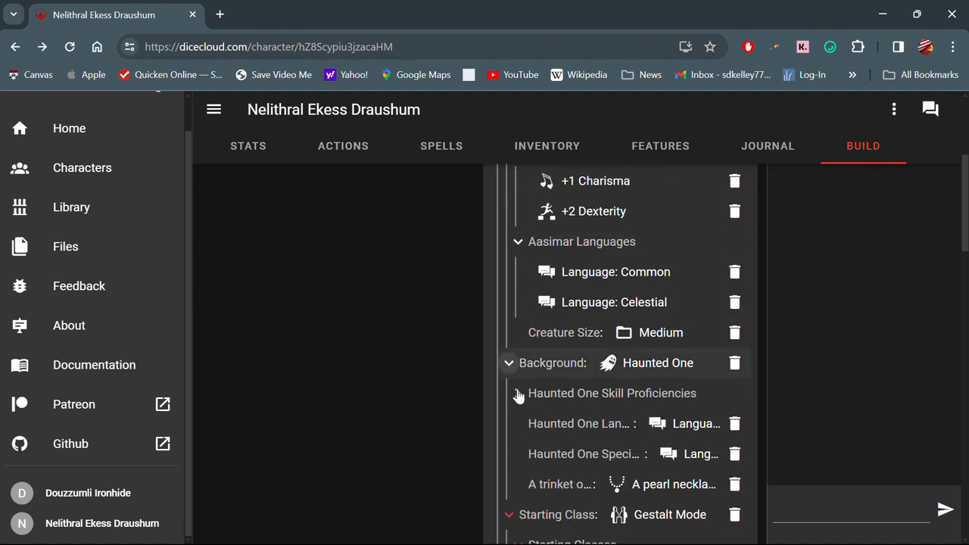
{"action": "scroll", "coordinate": [518, 395], "scroll_direction": "down", "scroll_amount": 8}
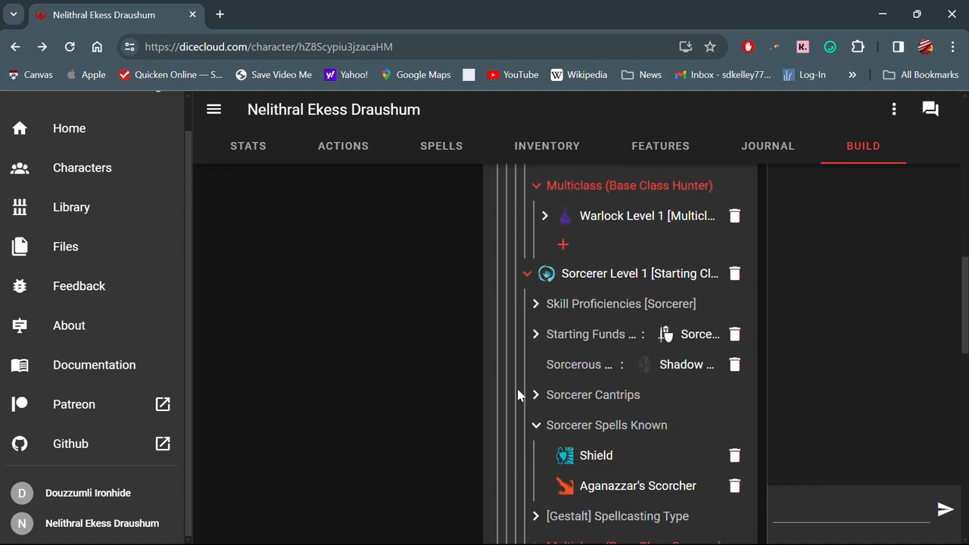
{"action": "scroll", "coordinate": [518, 391], "scroll_direction": "up", "scroll_amount": 10}
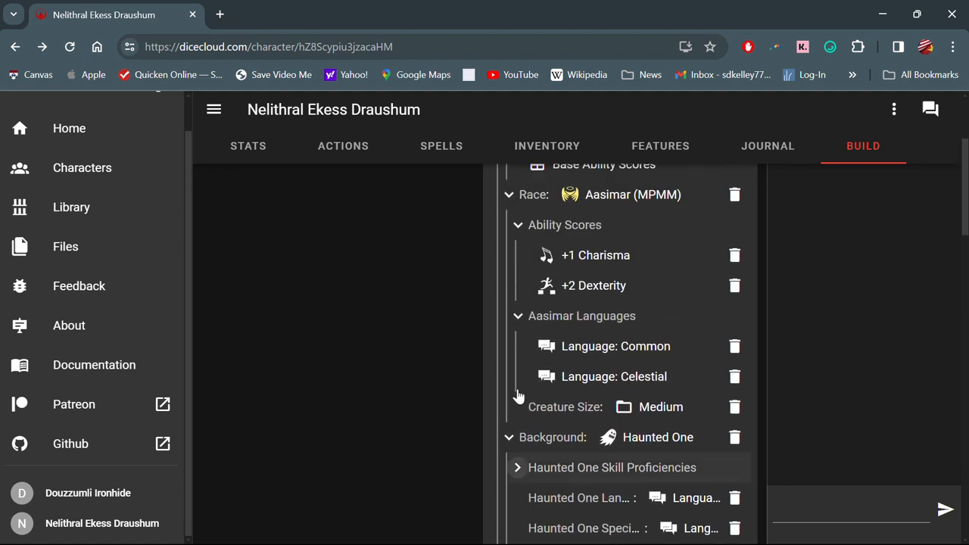
{"action": "scroll", "coordinate": [566, 255], "scroll_direction": "up", "scroll_amount": 1}
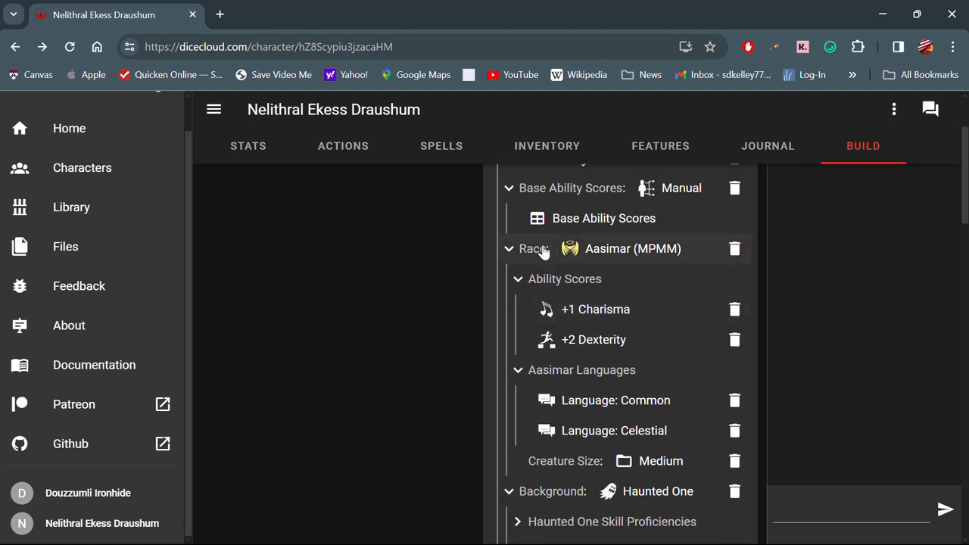
{"action": "scroll", "coordinate": [583, 252], "scroll_direction": "up", "scroll_amount": 1}
{"action": "scroll", "coordinate": [583, 252], "scroll_direction": "down", "scroll_amount": 2}
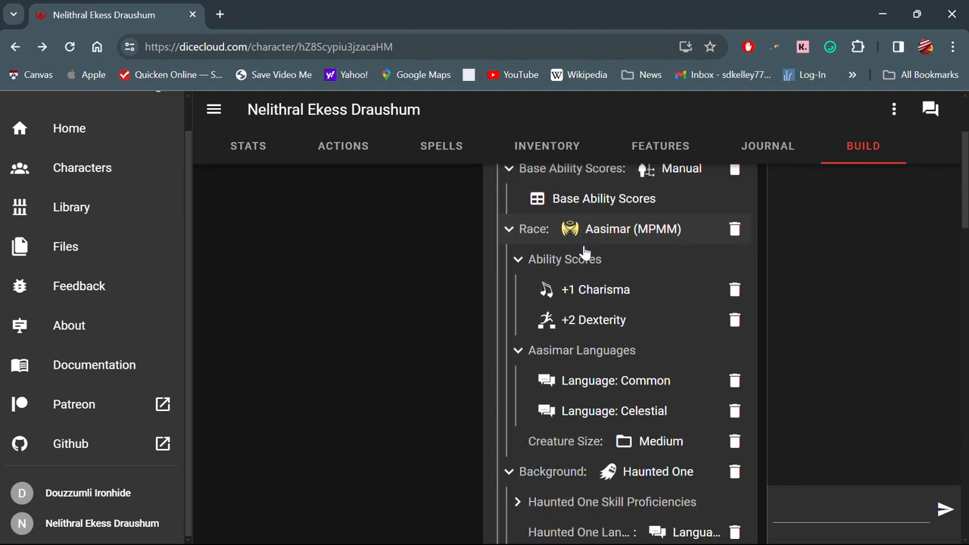
- Examine the background and Gestalt Mode starting class slots, including the Hunter, Warlock and Sorcerer levels
{"action": "scroll", "coordinate": [583, 252], "scroll_direction": "down", "scroll_amount": 4}
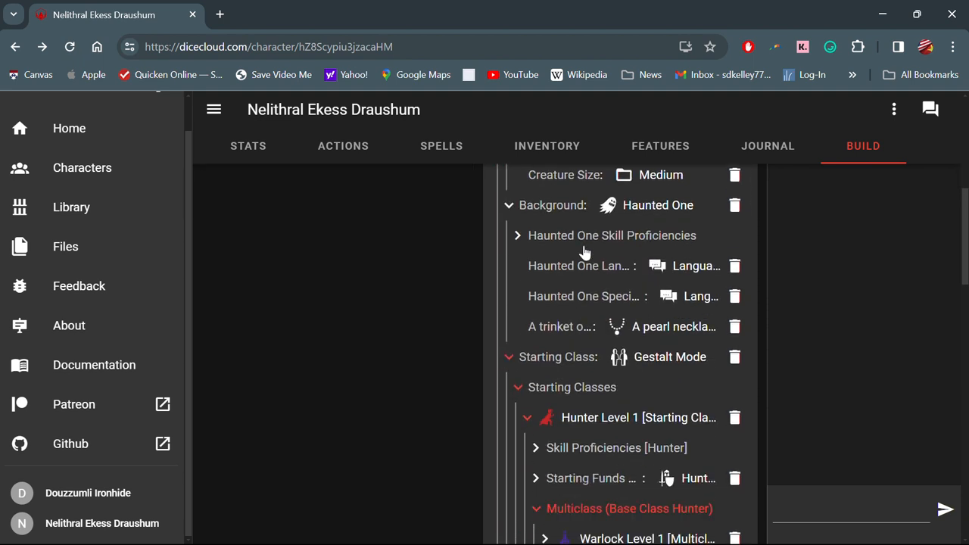
{"action": "scroll", "coordinate": [583, 252], "scroll_direction": "down", "scroll_amount": 3}
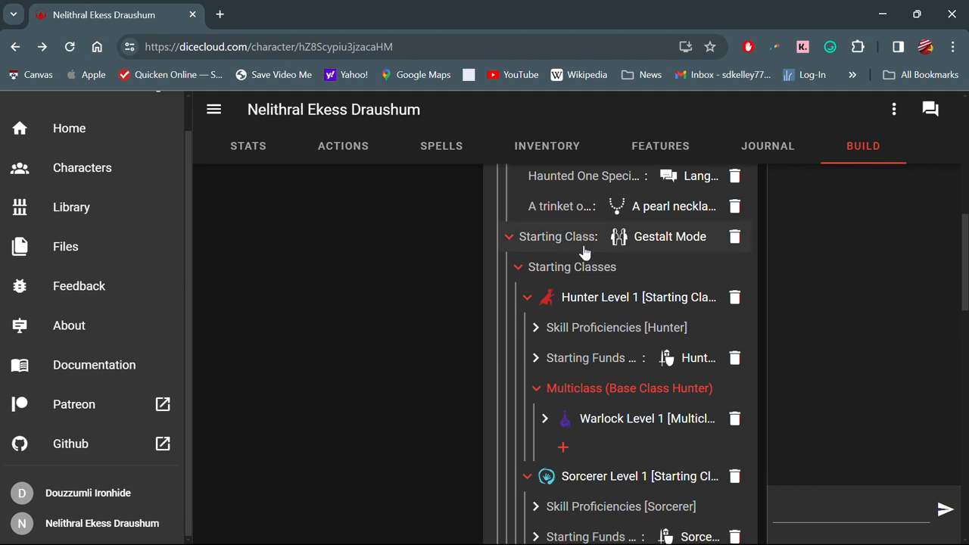
{"action": "scroll", "coordinate": [583, 252], "scroll_direction": "down", "scroll_amount": 2}
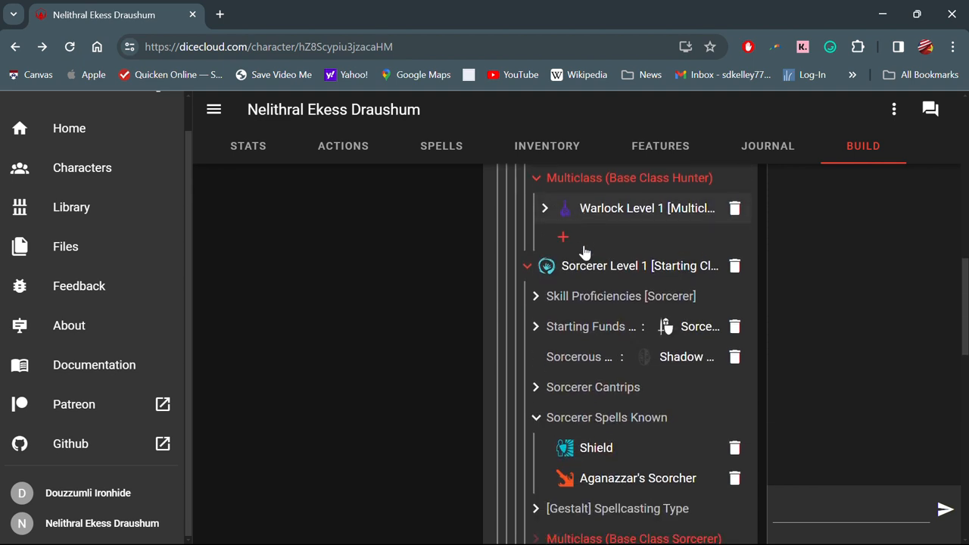
{"action": "scroll", "coordinate": [583, 252], "scroll_direction": "up", "scroll_amount": 1}
{"action": "scroll", "coordinate": [583, 252], "scroll_direction": "up", "scroll_amount": 2}
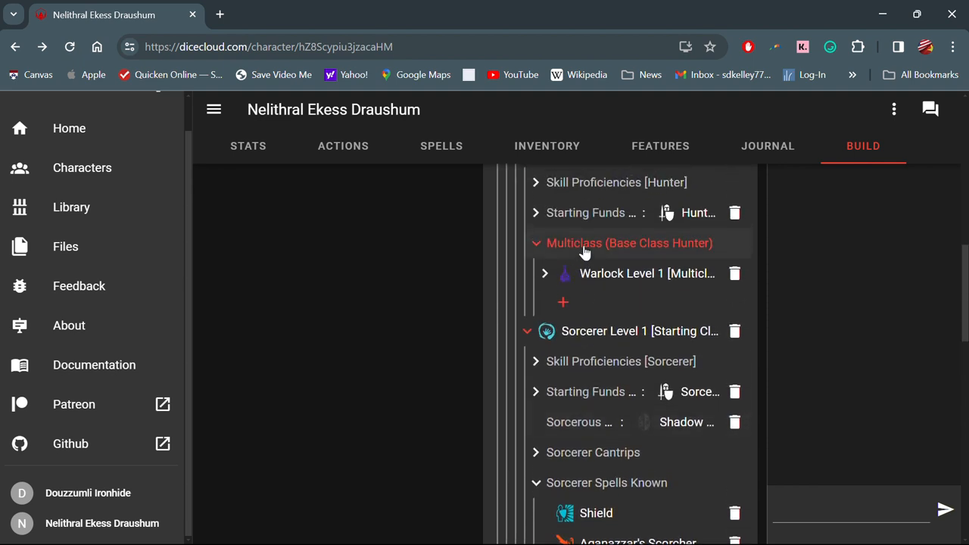
{"action": "scroll", "coordinate": [566, 236], "scroll_direction": "up", "scroll_amount": 1}
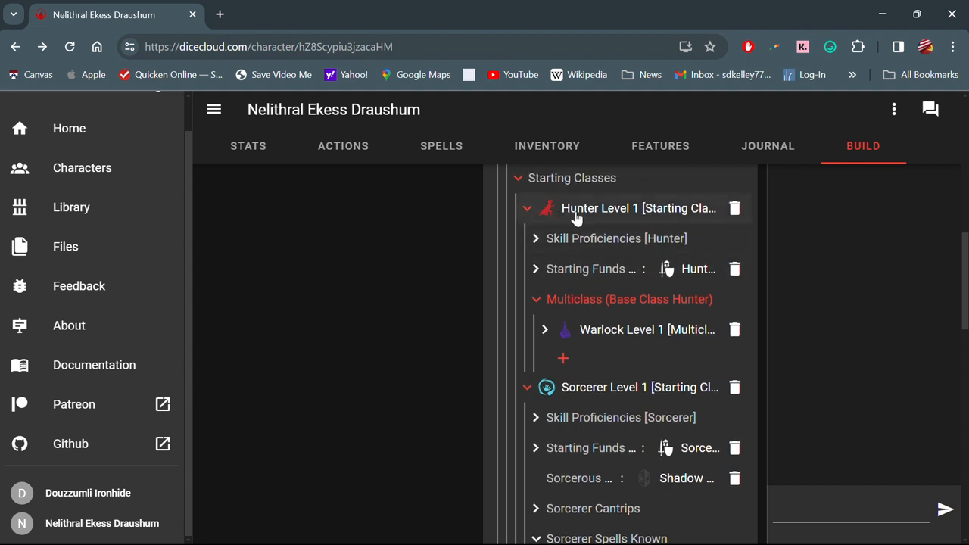
{"action": "scroll", "coordinate": [531, 218], "scroll_direction": "up", "scroll_amount": 10}
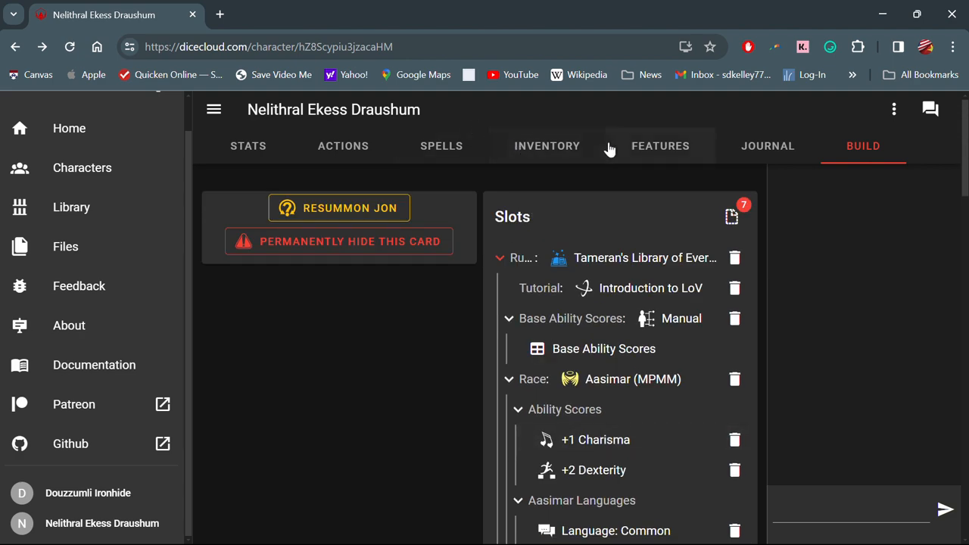
- In the character's features, set the color of Natural Explorer to the second-darkest shade of red
{"action": "left_click", "coordinate": [649, 146]}
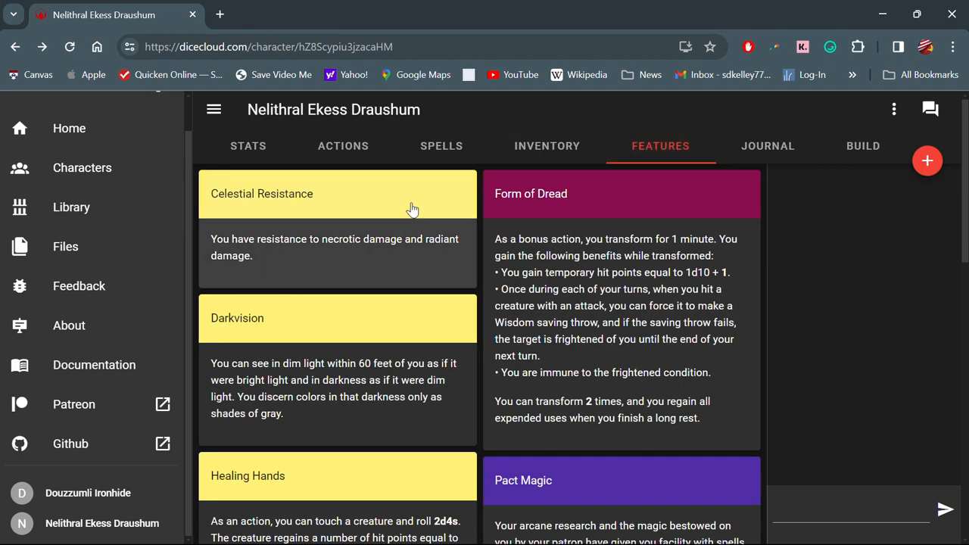
{"action": "left_click_drag", "start_coordinate": [411, 208], "coordinate": [405, 317]}
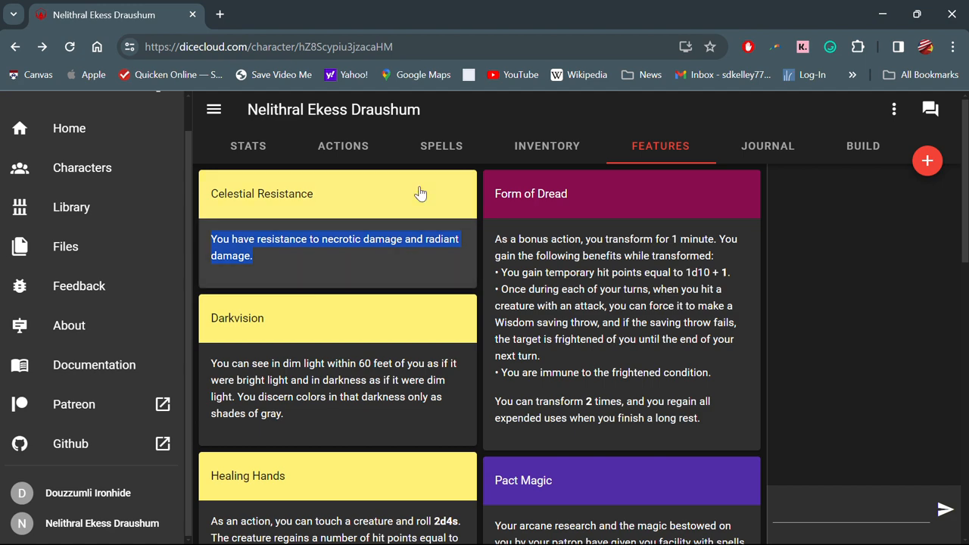
{"action": "scroll", "coordinate": [435, 290], "scroll_direction": "down", "scroll_amount": 4}
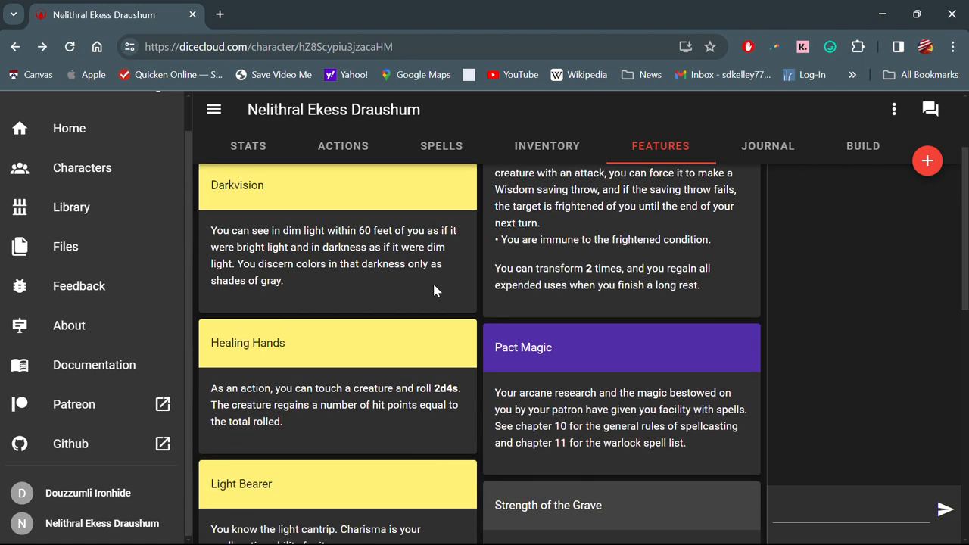
{"action": "scroll", "coordinate": [435, 285], "scroll_direction": "down", "scroll_amount": 4}
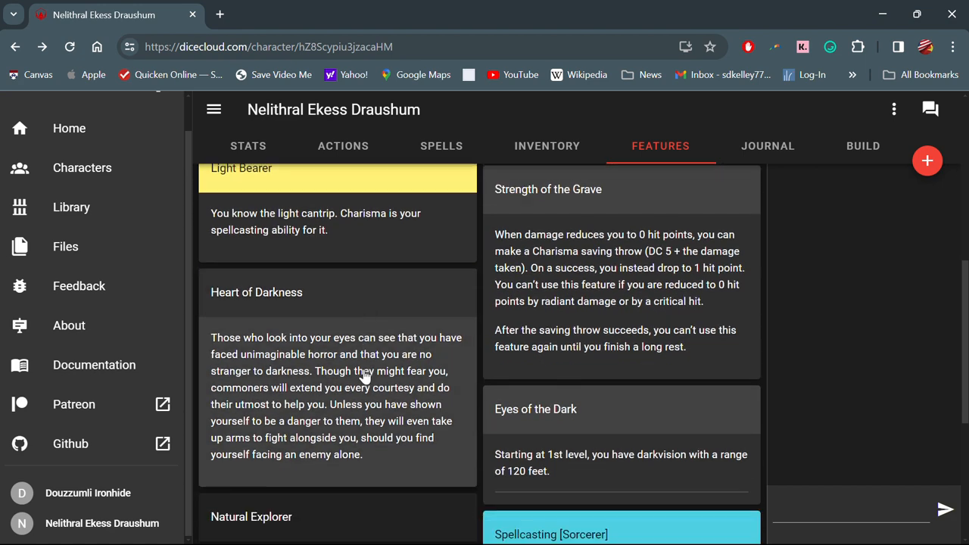
{"action": "scroll", "coordinate": [363, 369], "scroll_direction": "down", "scroll_amount": 2}
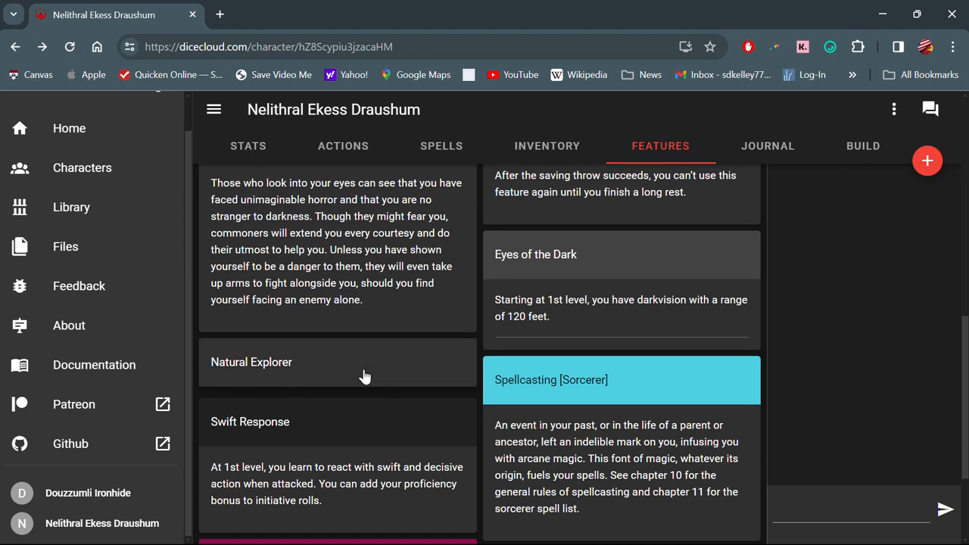
{"action": "left_click", "coordinate": [292, 347]}
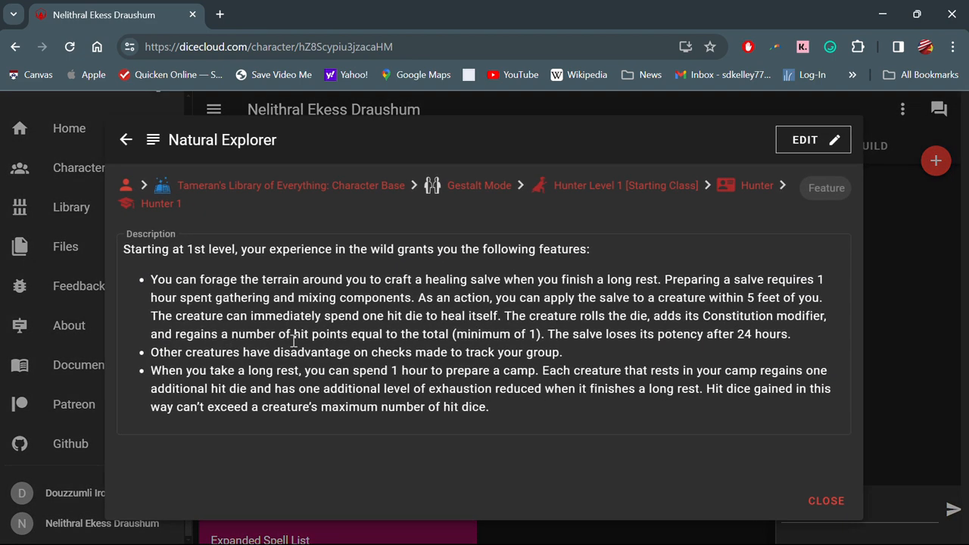
{"action": "left_click", "coordinate": [816, 147]}
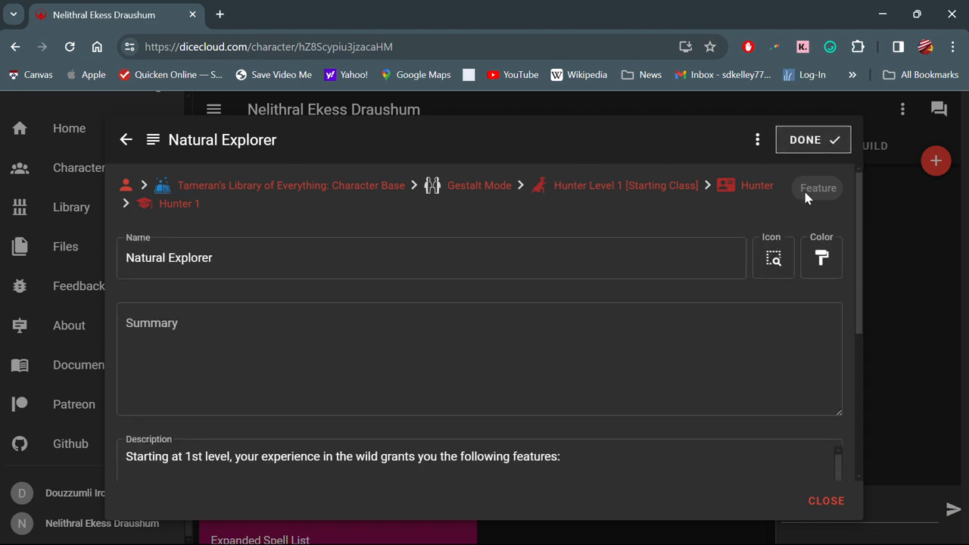
{"action": "left_click", "coordinate": [822, 258]}
{"action": "left_click", "coordinate": [647, 260]}
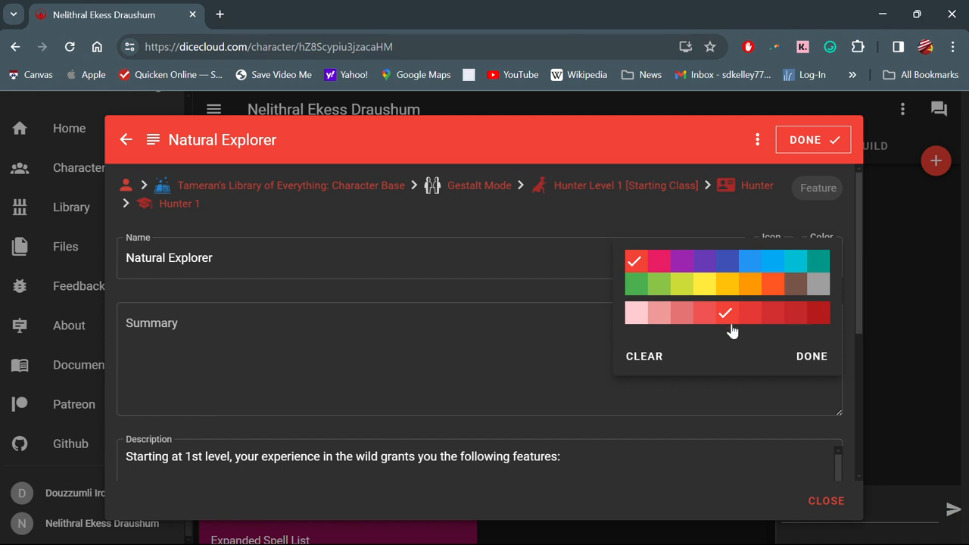
{"action": "left_click", "coordinate": [801, 319]}
{"action": "left_click", "coordinate": [811, 357]}
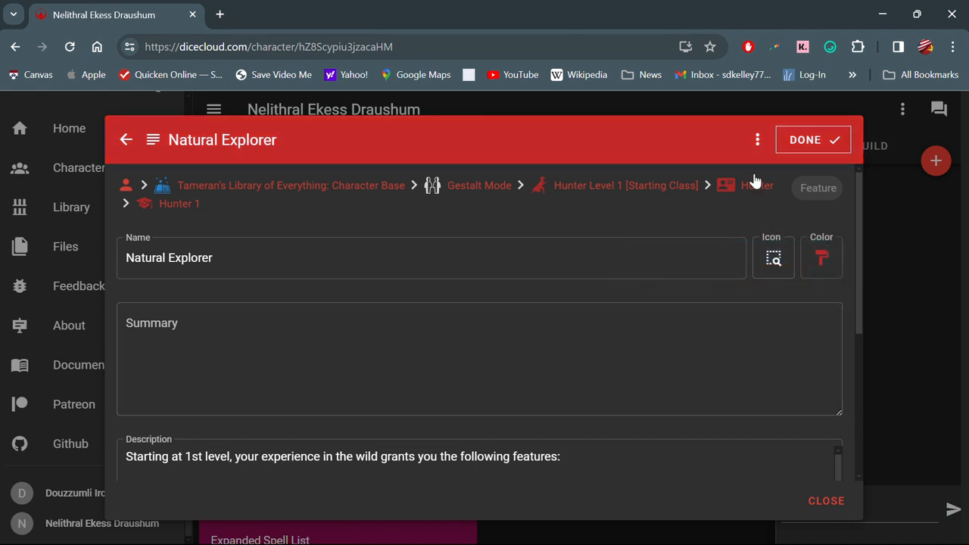
{"action": "left_click", "coordinate": [793, 144]}
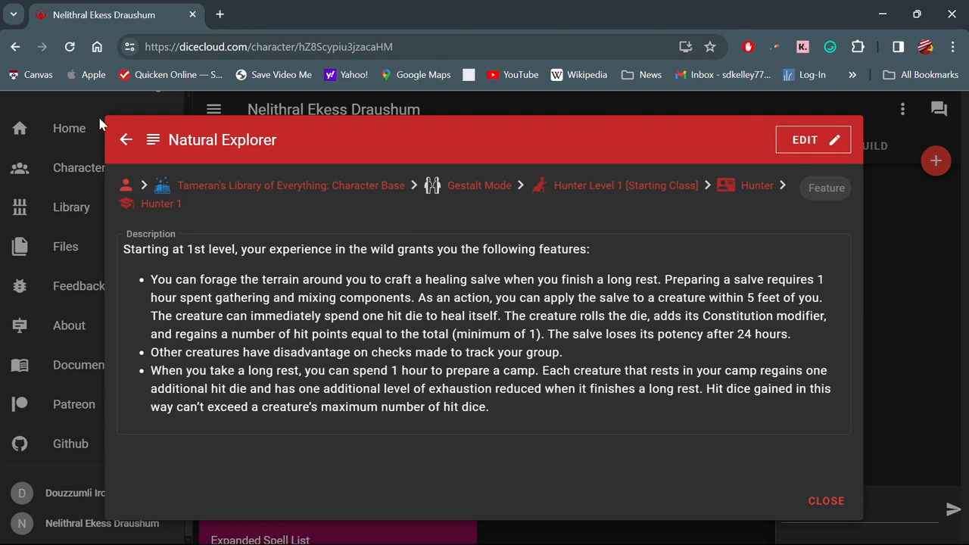
{"action": "left_click", "coordinate": [136, 133]}
- Set the color of the Swift Response feature to the same second-darkest shade of red
{"action": "left_click", "coordinate": [255, 394]}
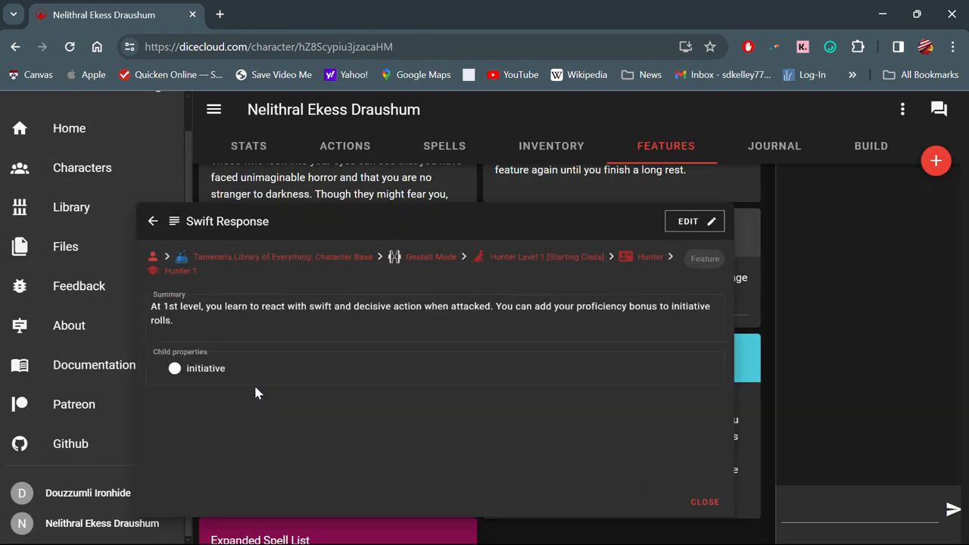
{"action": "left_click", "coordinate": [797, 144]}
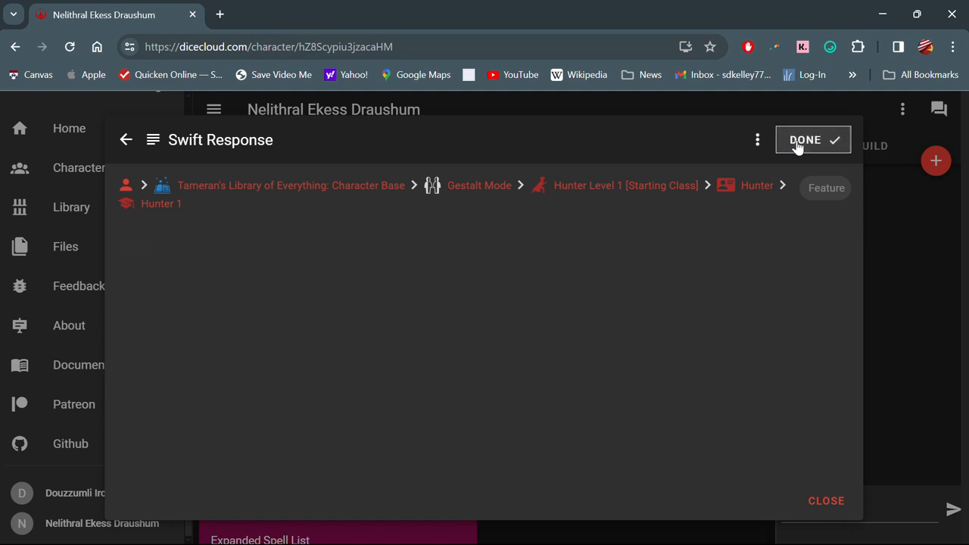
{"action": "left_click", "coordinate": [818, 259]}
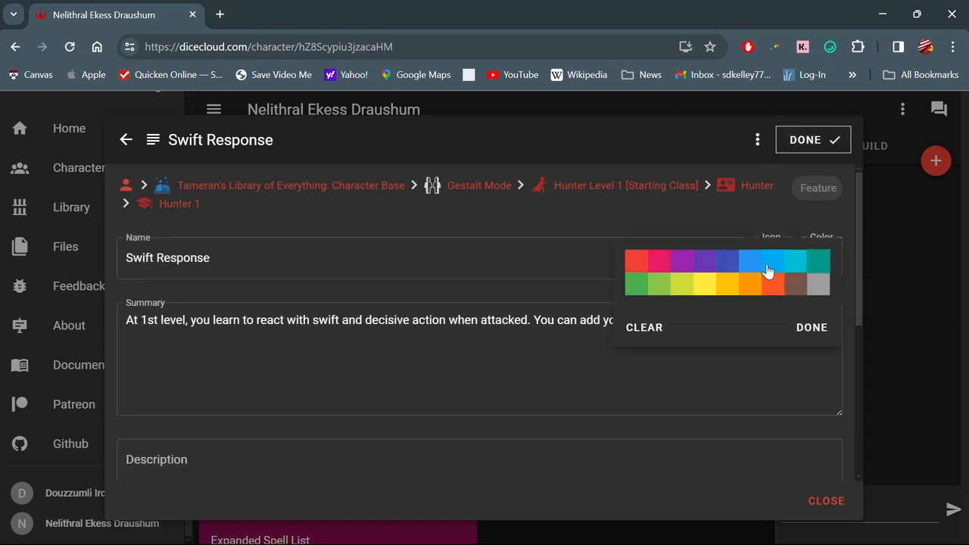
{"action": "left_click", "coordinate": [638, 262]}
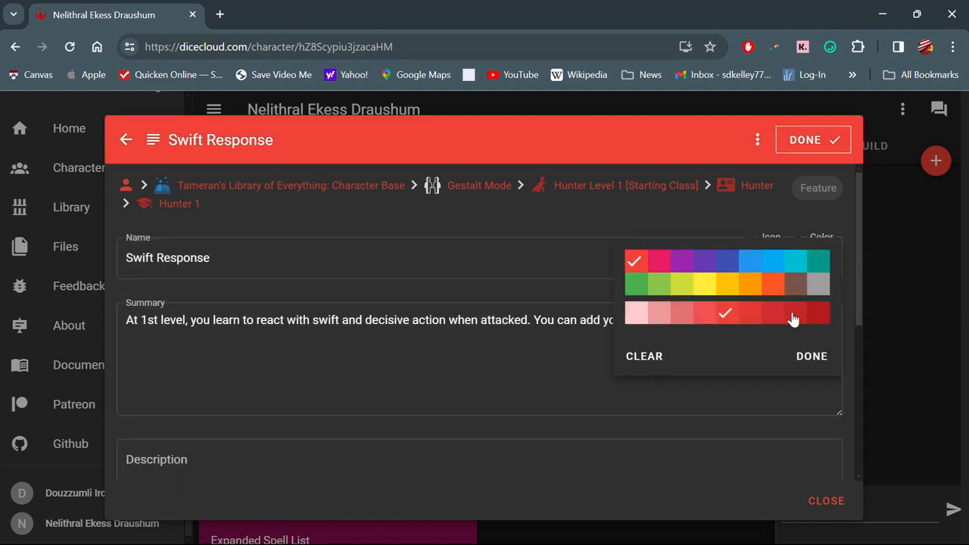
{"action": "left_click", "coordinate": [794, 312]}
{"action": "left_click", "coordinate": [811, 356]}
{"action": "left_click", "coordinate": [815, 514]}
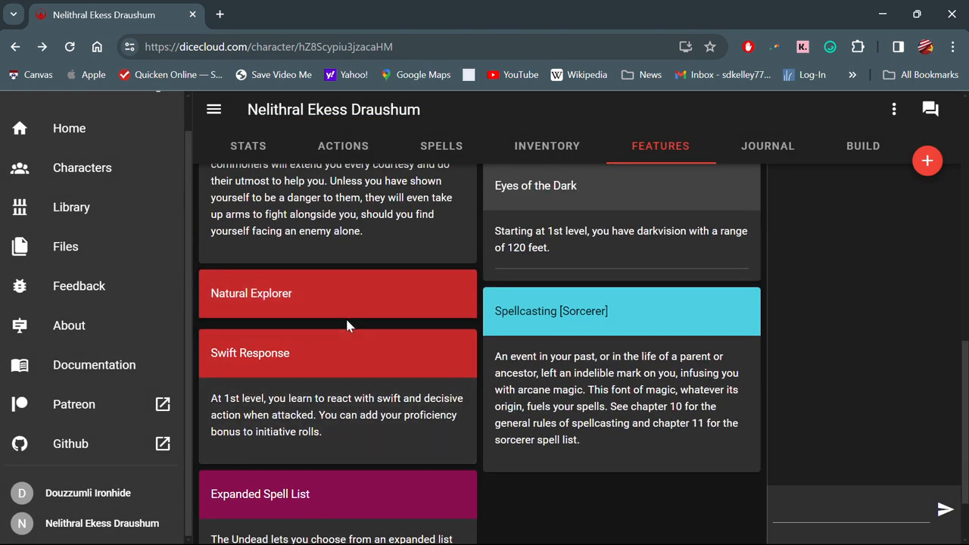
- Review the character's feature cards, and look through the description, personality and race notes in the journal
{"action": "scroll", "coordinate": [345, 318], "scroll_direction": "down", "scroll_amount": 1}
{"action": "scroll", "coordinate": [578, 296], "scroll_direction": "up", "scroll_amount": 6}
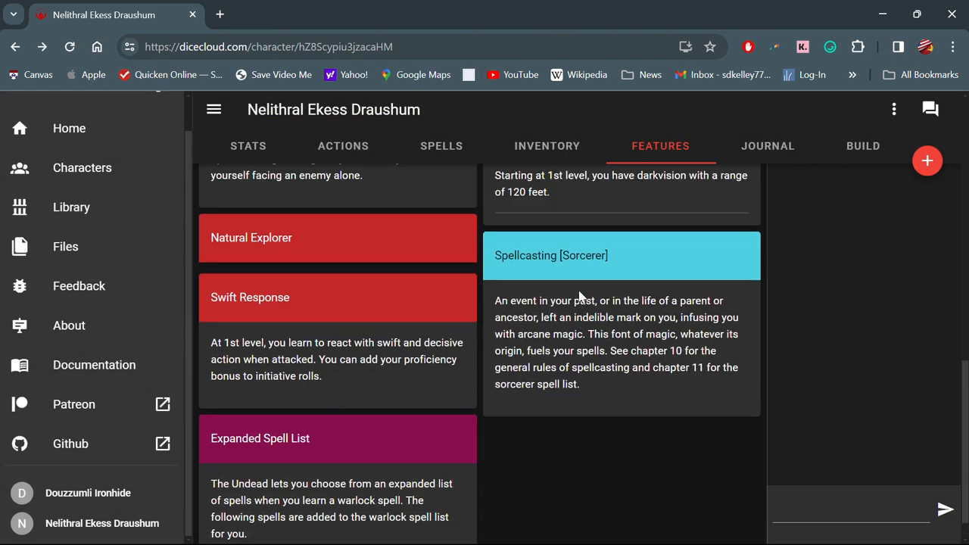
{"action": "scroll", "coordinate": [579, 296], "scroll_direction": "up", "scroll_amount": 3}
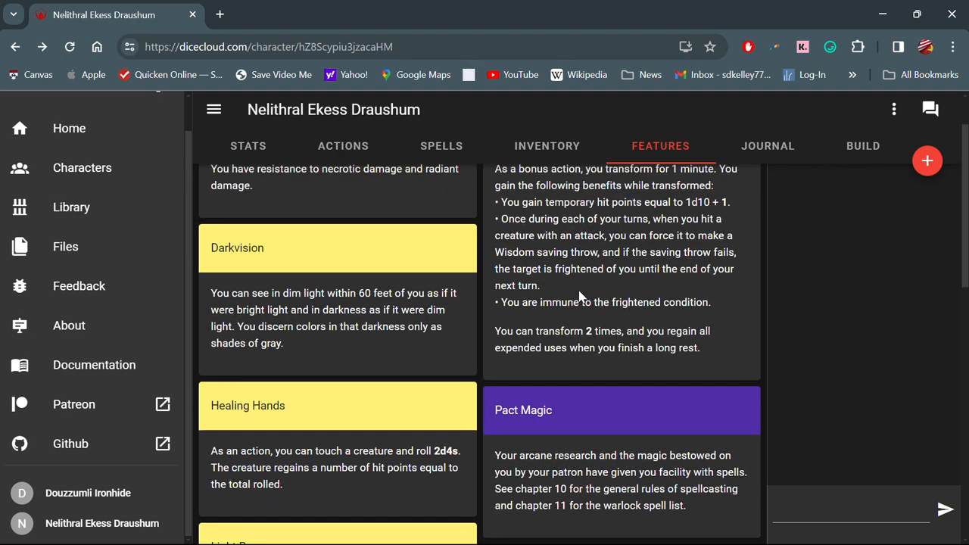
{"action": "scroll", "coordinate": [579, 290], "scroll_direction": "down", "scroll_amount": 7}
{"action": "scroll", "coordinate": [579, 290], "scroll_direction": "up", "scroll_amount": 7}
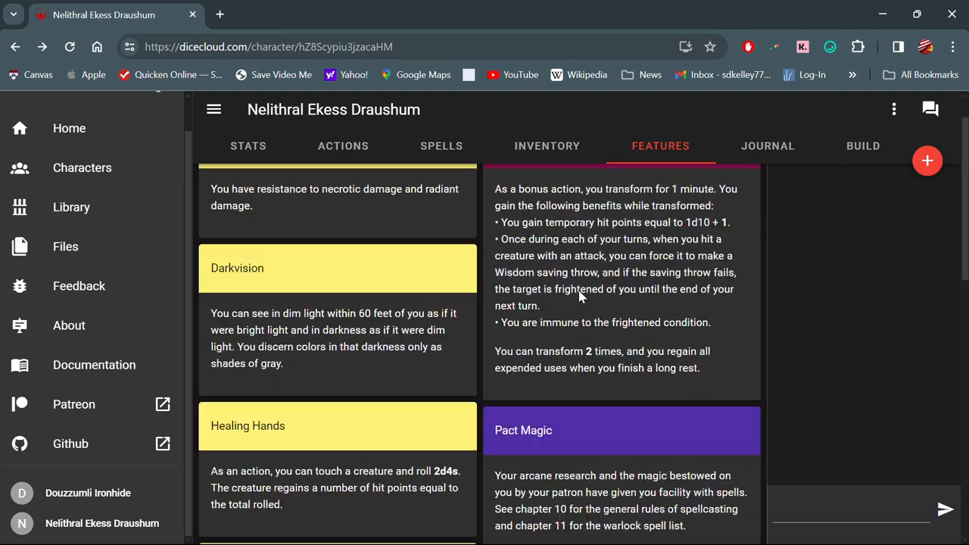
{"action": "left_click", "coordinate": [768, 146]}
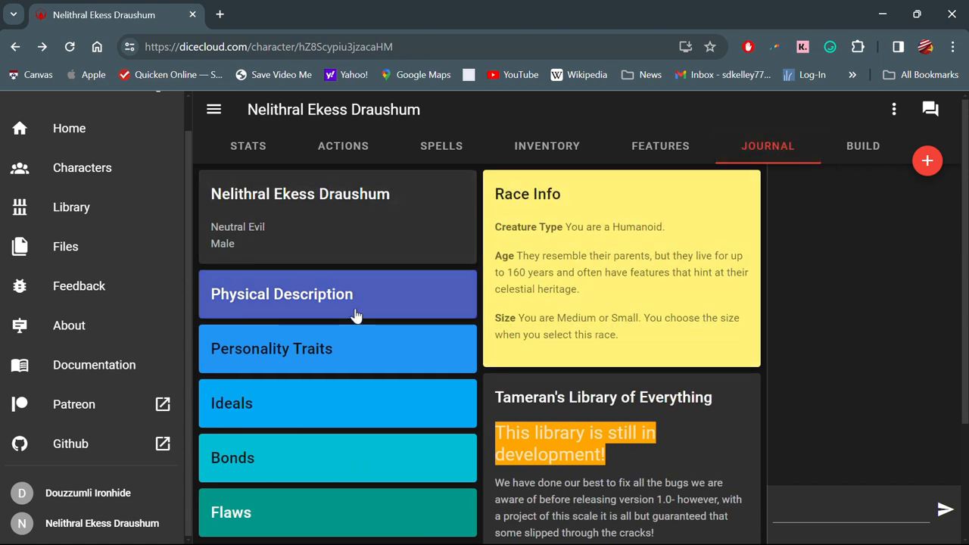
{"action": "scroll", "coordinate": [355, 316], "scroll_direction": "down", "scroll_amount": 2}
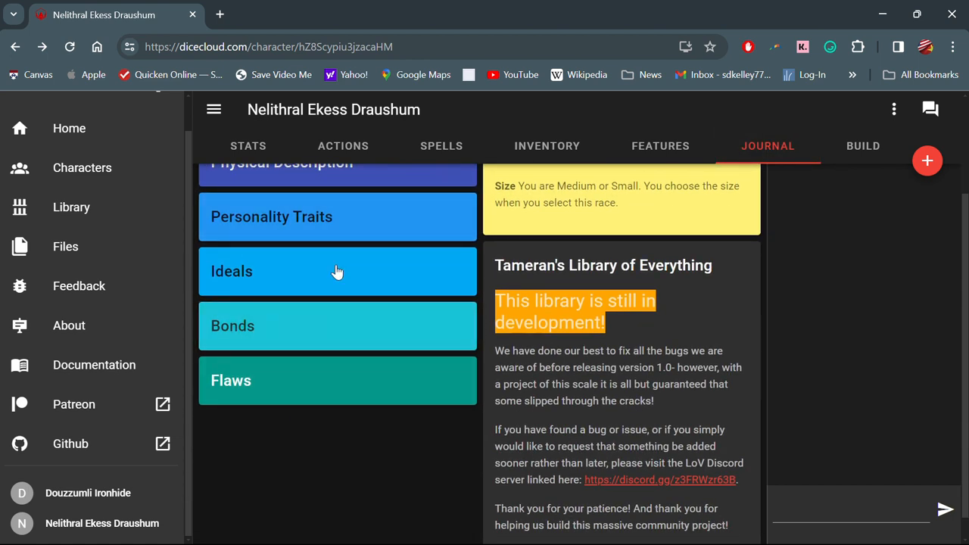
{"action": "scroll", "coordinate": [346, 312], "scroll_direction": "up", "scroll_amount": 2}
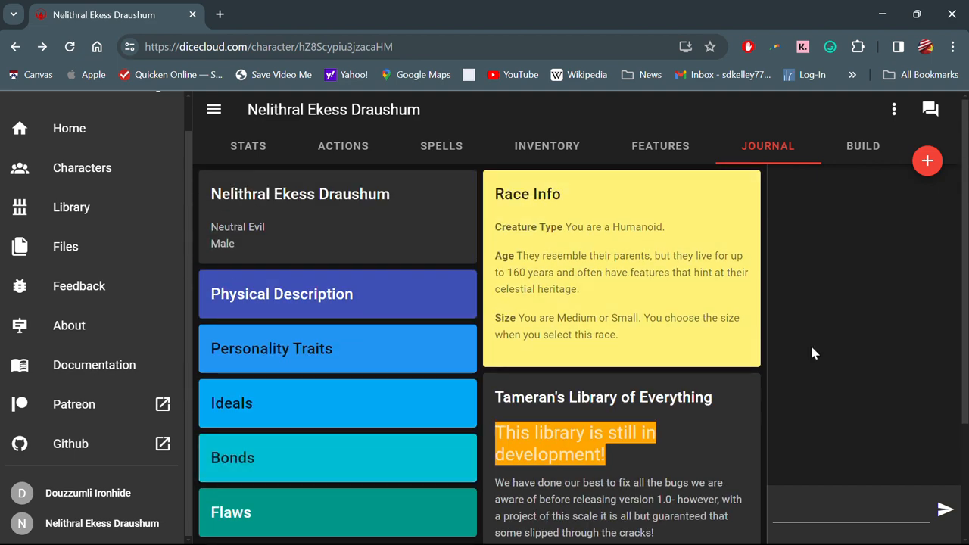
{"action": "left_click", "coordinate": [927, 162]}
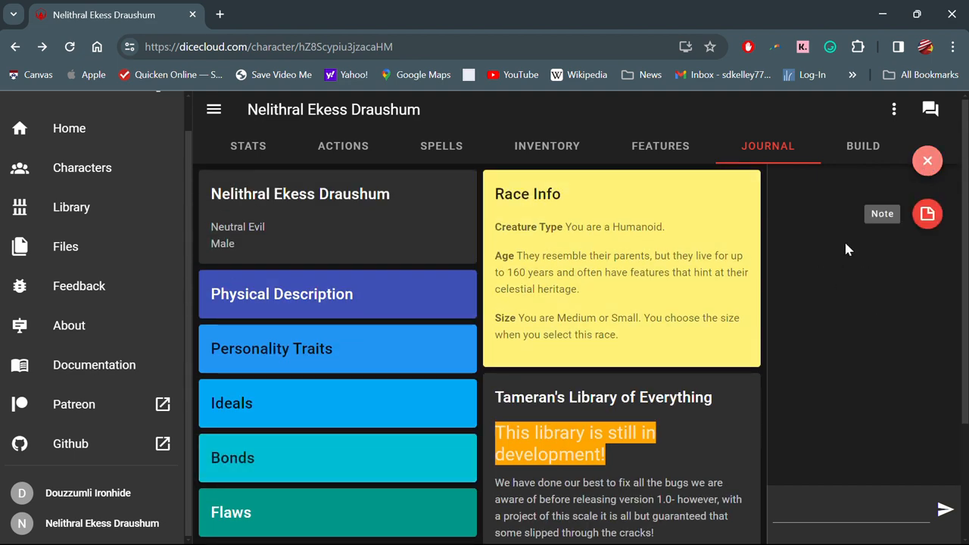
{"action": "left_click", "coordinate": [925, 177]}
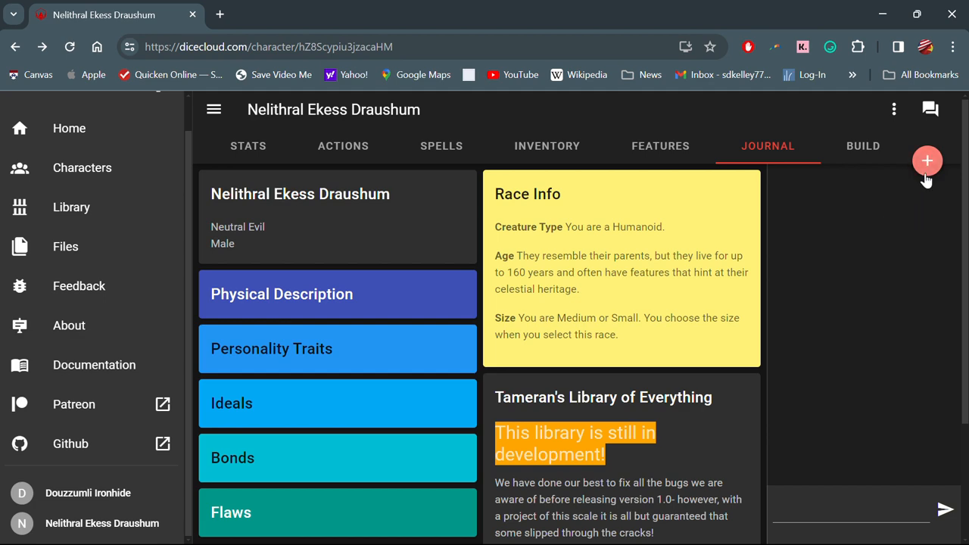
- Level up the character's Sorcerer class in the build by inserting Sorcerer 2
{"action": "left_click", "coordinate": [872, 152]}
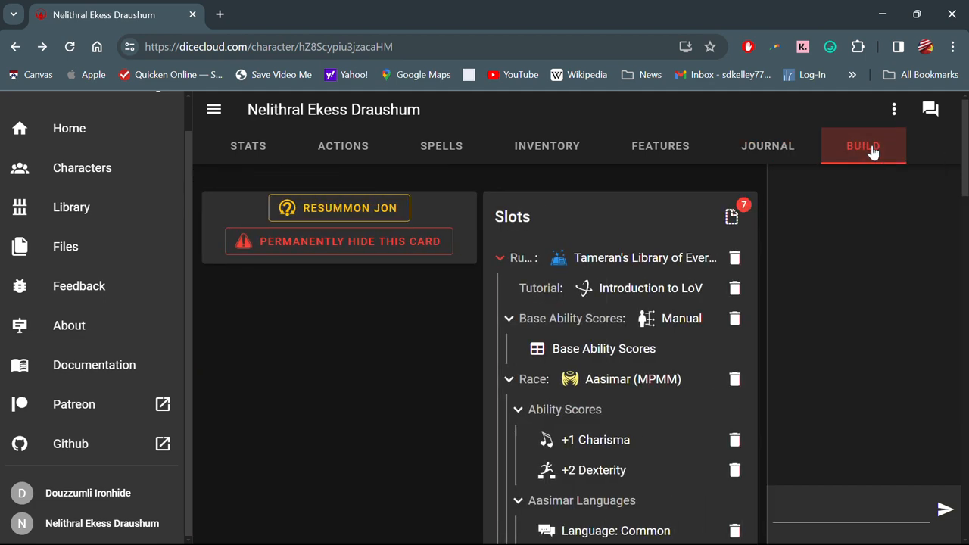
{"action": "scroll", "coordinate": [314, 352], "scroll_direction": "down", "scroll_amount": 15}
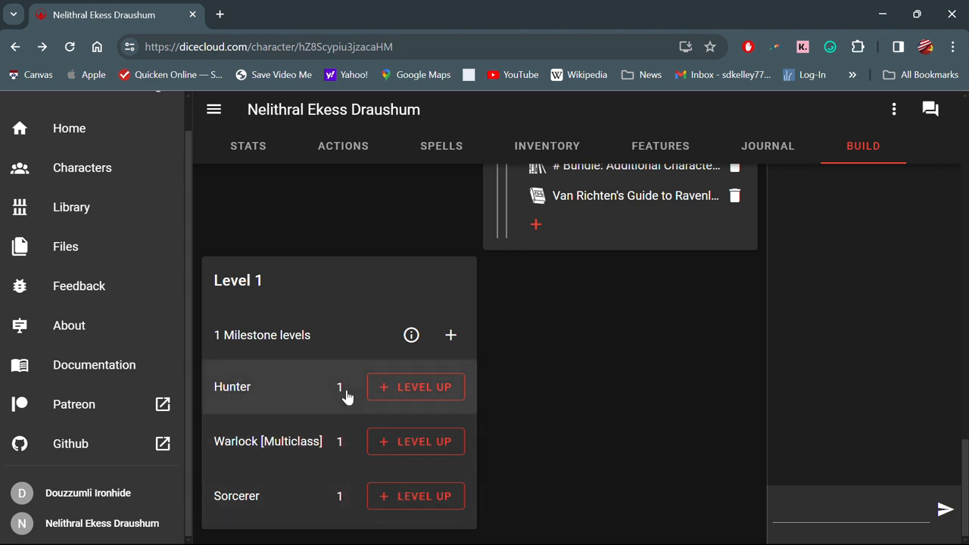
{"action": "left_click", "coordinate": [378, 498]}
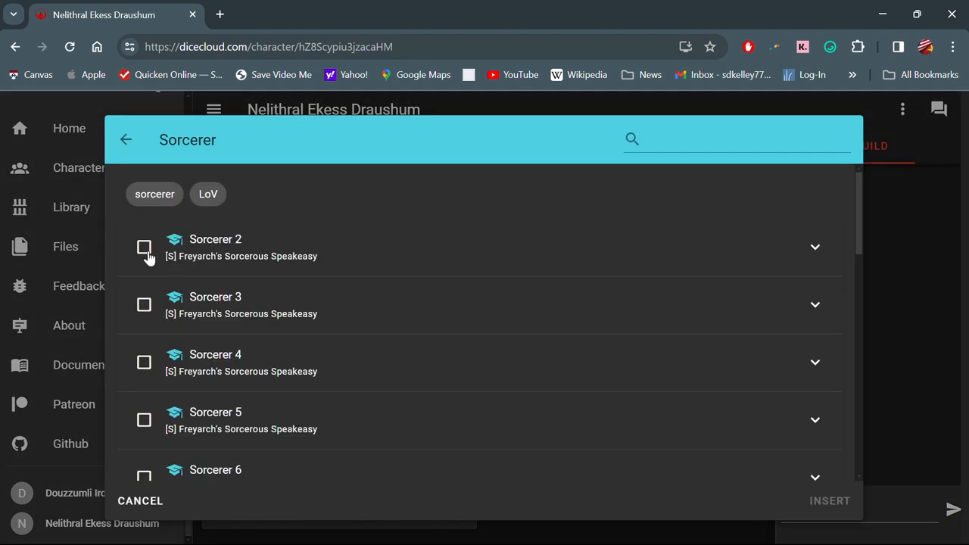
{"action": "left_click", "coordinate": [143, 247]}
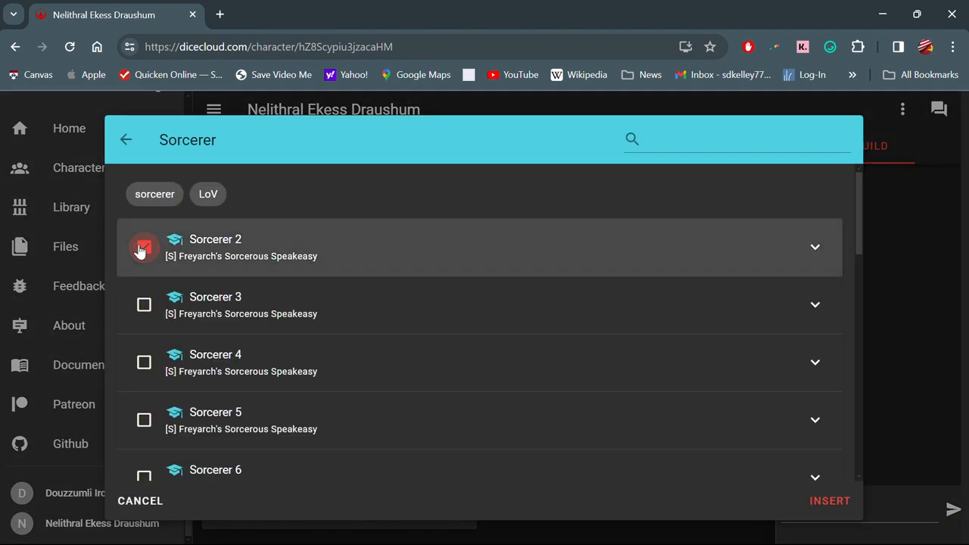
{"action": "scroll", "coordinate": [141, 372], "scroll_direction": "down", "scroll_amount": 5}
{"action": "scroll", "coordinate": [137, 441], "scroll_direction": "down", "scroll_amount": 7}
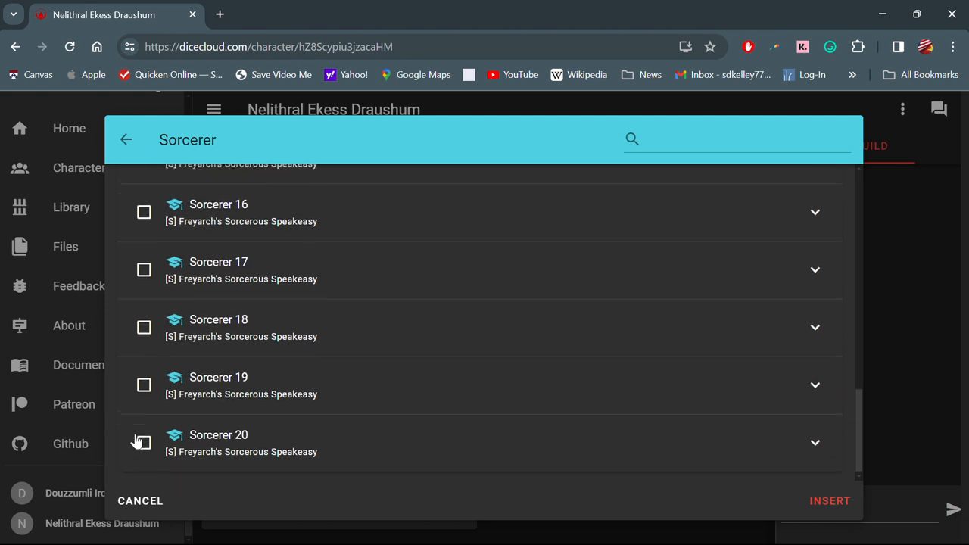
{"action": "scroll", "coordinate": [168, 238], "scroll_direction": "up", "scroll_amount": 12}
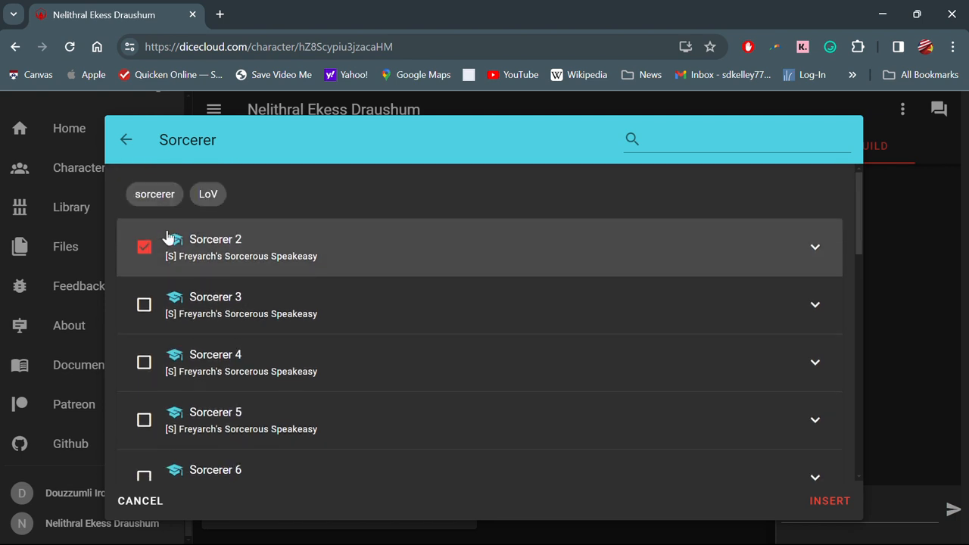
{"action": "left_click", "coordinate": [833, 501]}
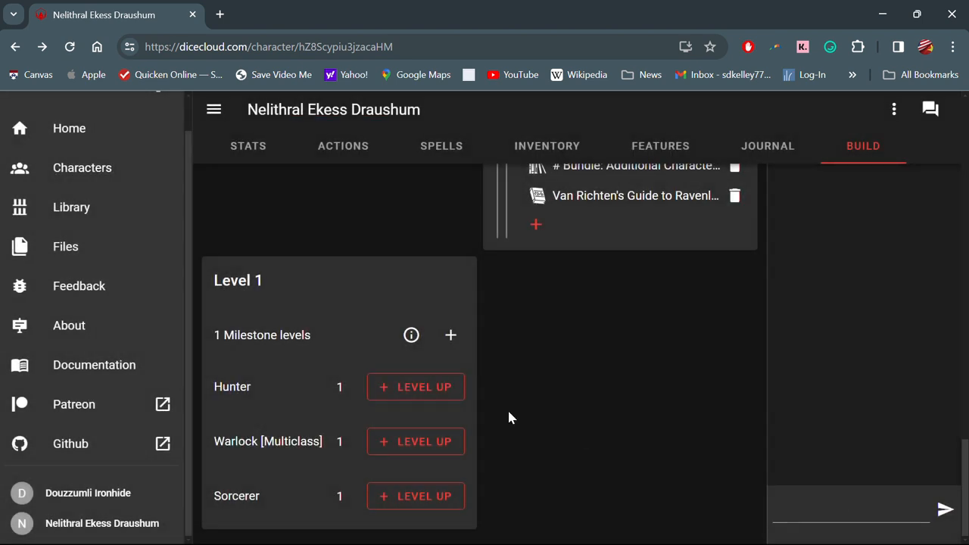
{"action": "scroll", "coordinate": [333, 495], "scroll_direction": "up", "scroll_amount": 1}
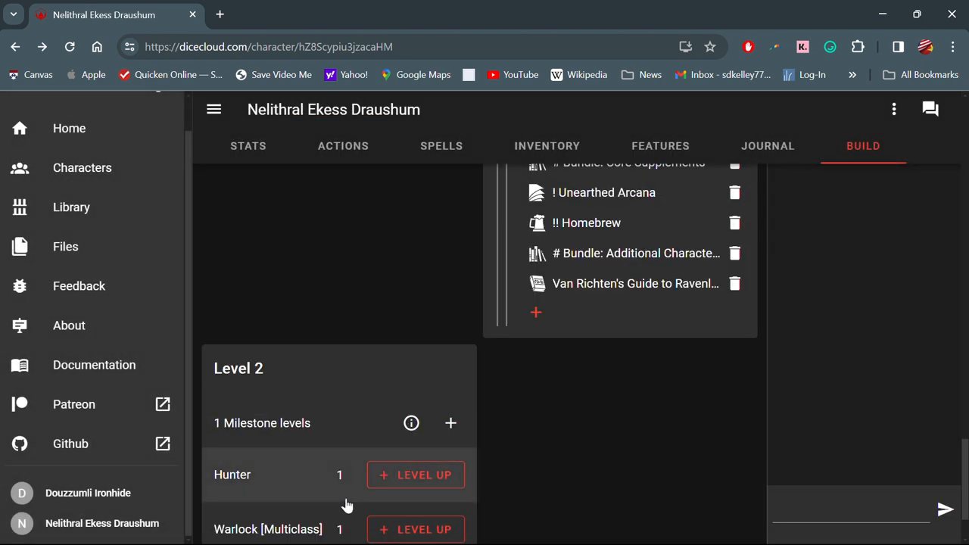
{"action": "scroll", "coordinate": [344, 501], "scroll_direction": "down", "scroll_amount": 1}
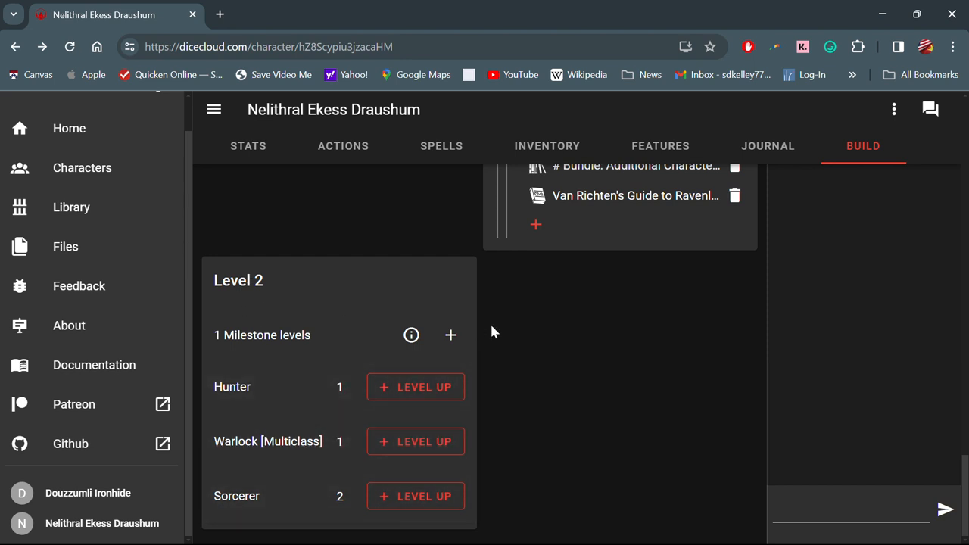
- Fill the level 2 hit dice choice with the d8 Hit Dice
{"action": "scroll", "coordinate": [748, 255], "scroll_direction": "up", "scroll_amount": 10}
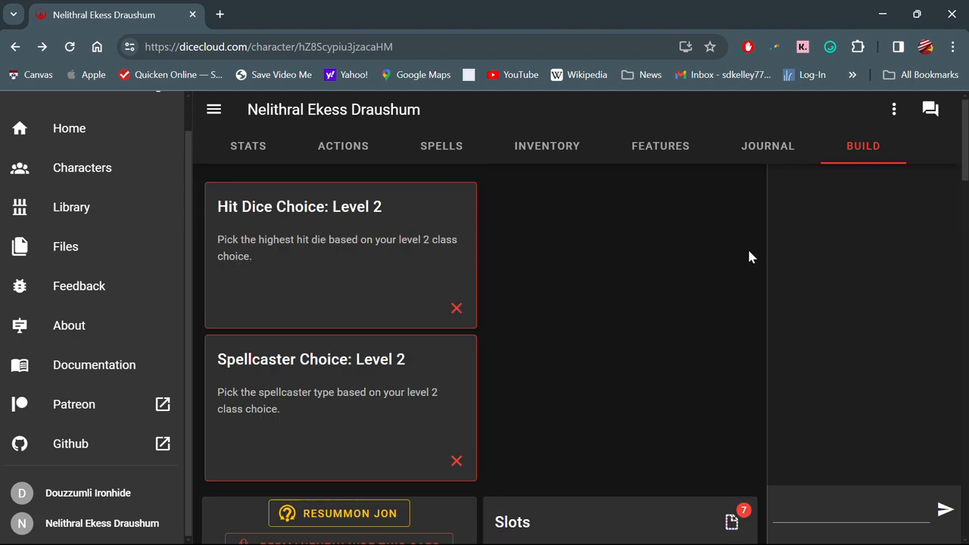
{"action": "left_click", "coordinate": [421, 277]}
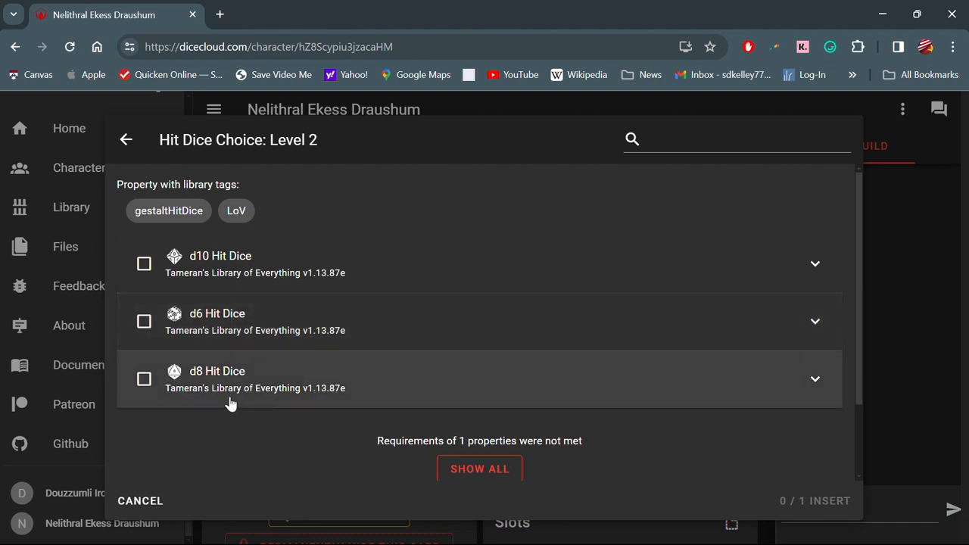
{"action": "left_click", "coordinate": [144, 378]}
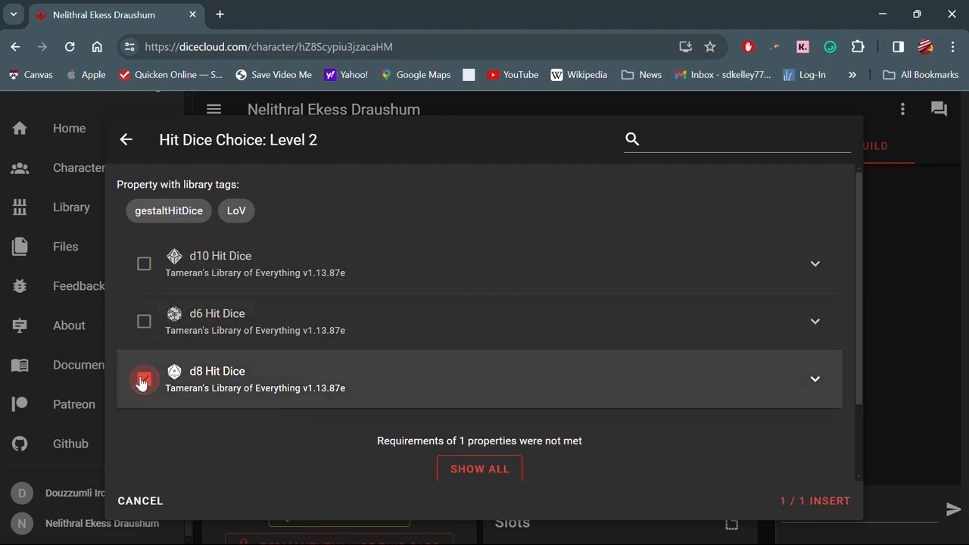
{"action": "left_click", "coordinate": [796, 501]}
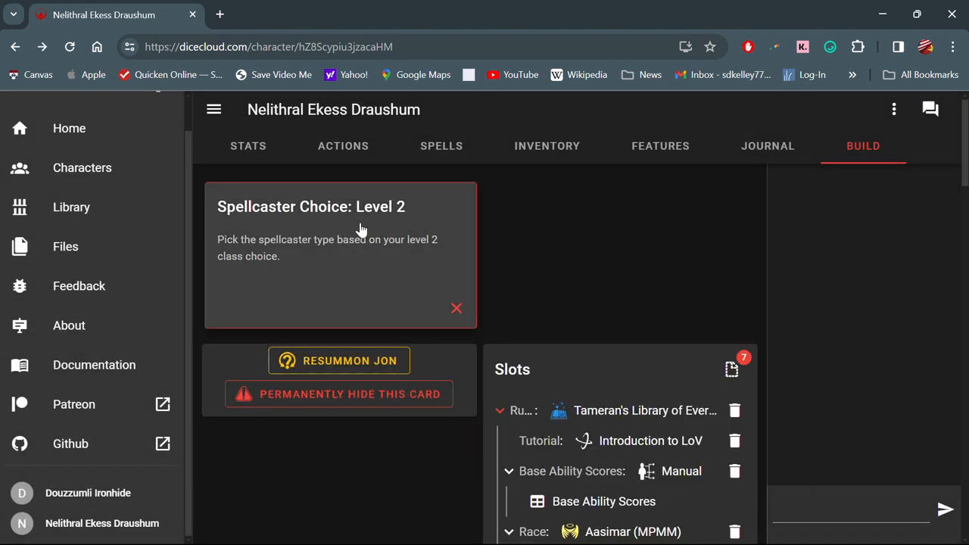
- Compare the Fullcaster and Halfcaster (Round up) details for the level 2 spellcaster choice, and insert Fullcaster
{"action": "left_click", "coordinate": [360, 227]}
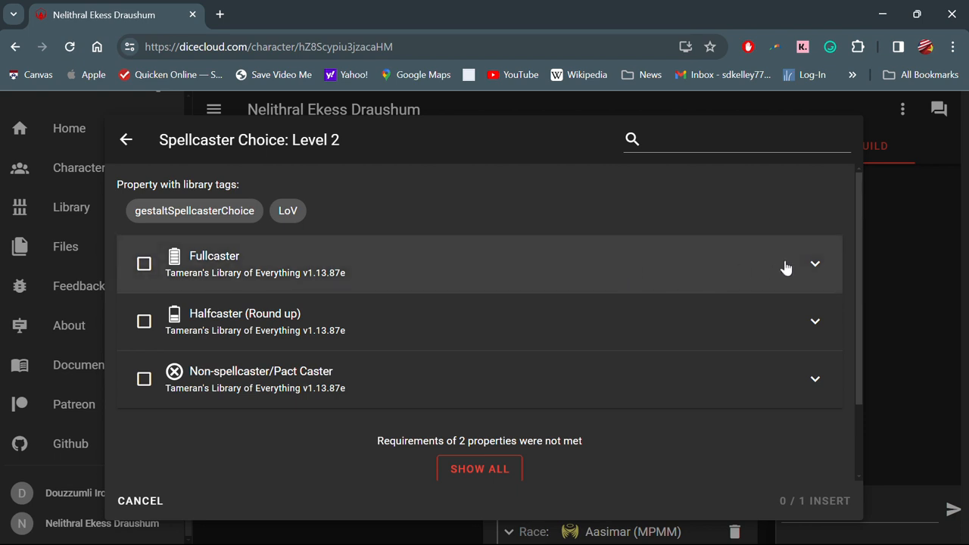
{"action": "left_click", "coordinate": [813, 265]}
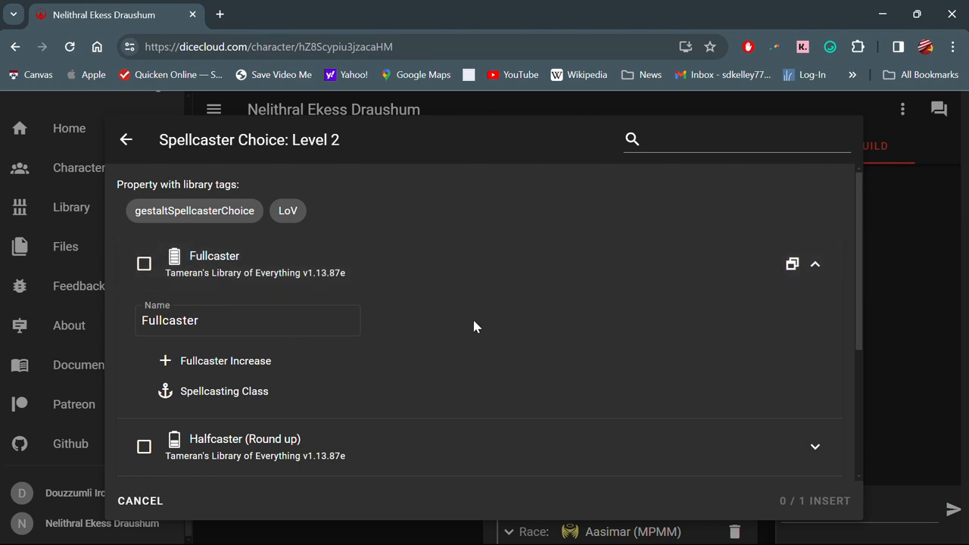
{"action": "left_click", "coordinate": [815, 269]}
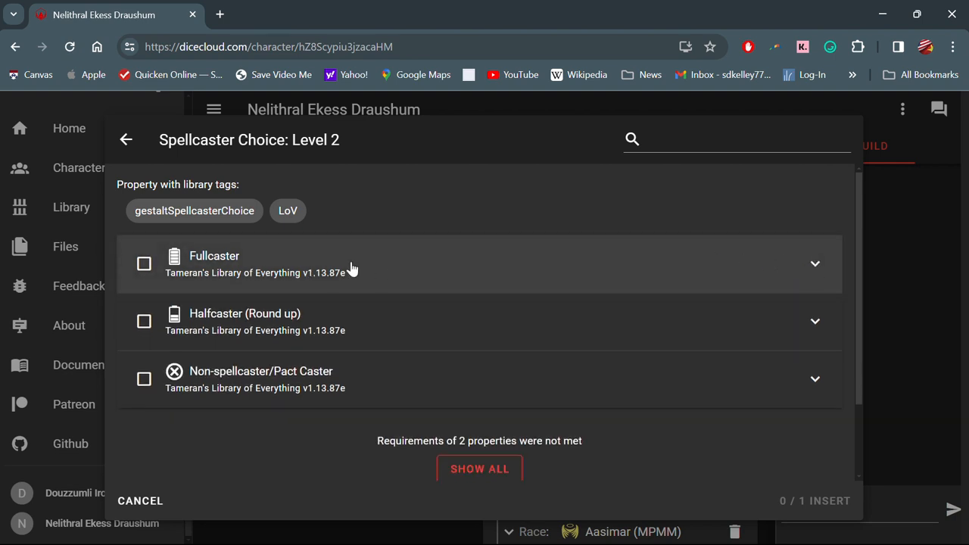
{"action": "left_click", "coordinate": [224, 260]}
{"action": "left_click", "coordinate": [226, 260]}
{"action": "left_click", "coordinate": [815, 324]}
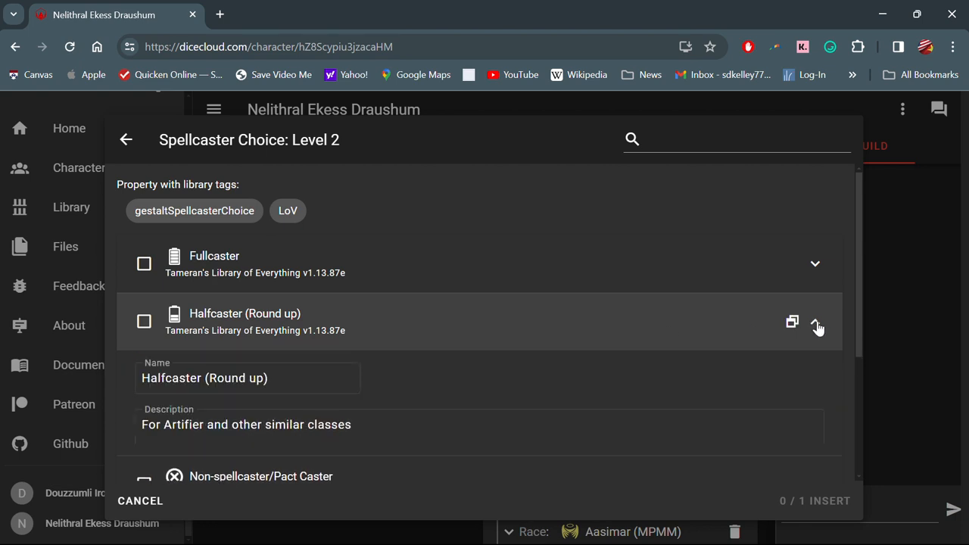
{"action": "scroll", "coordinate": [576, 299], "scroll_direction": "down", "scroll_amount": 1}
{"action": "scroll", "coordinate": [569, 295], "scroll_direction": "up", "scroll_amount": 1}
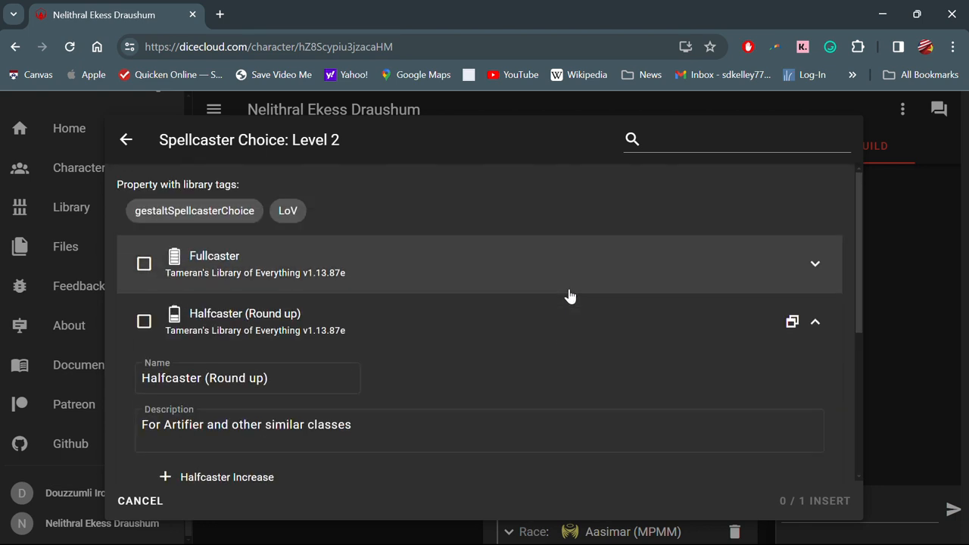
{"action": "left_click", "coordinate": [473, 251]}
{"action": "left_click", "coordinate": [483, 277]}
{"action": "left_click", "coordinate": [521, 312]}
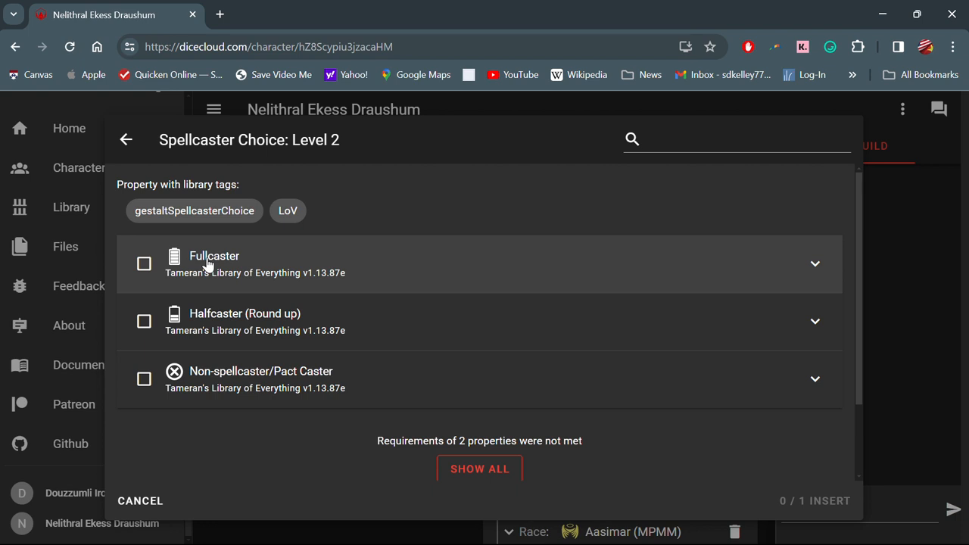
{"action": "left_click", "coordinate": [145, 264]}
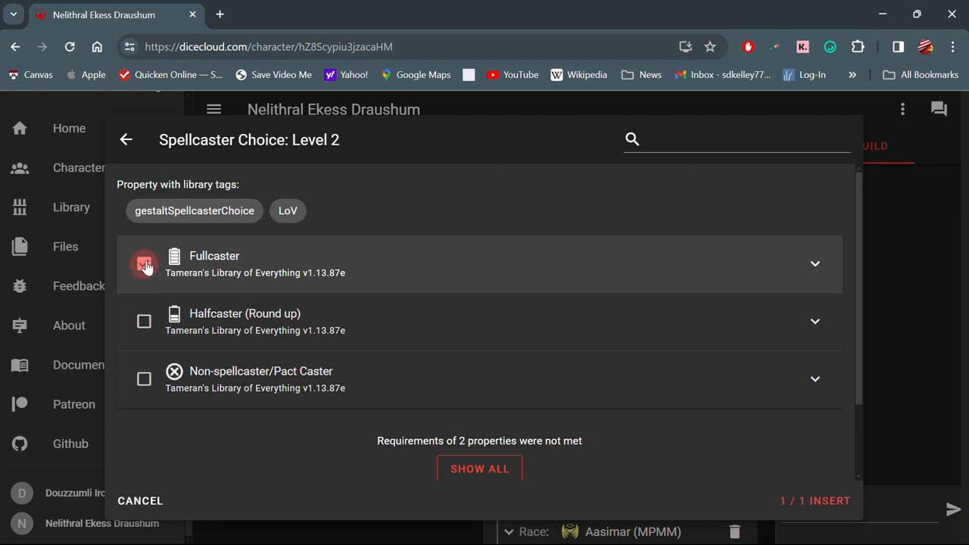
{"action": "left_click", "coordinate": [825, 504]}
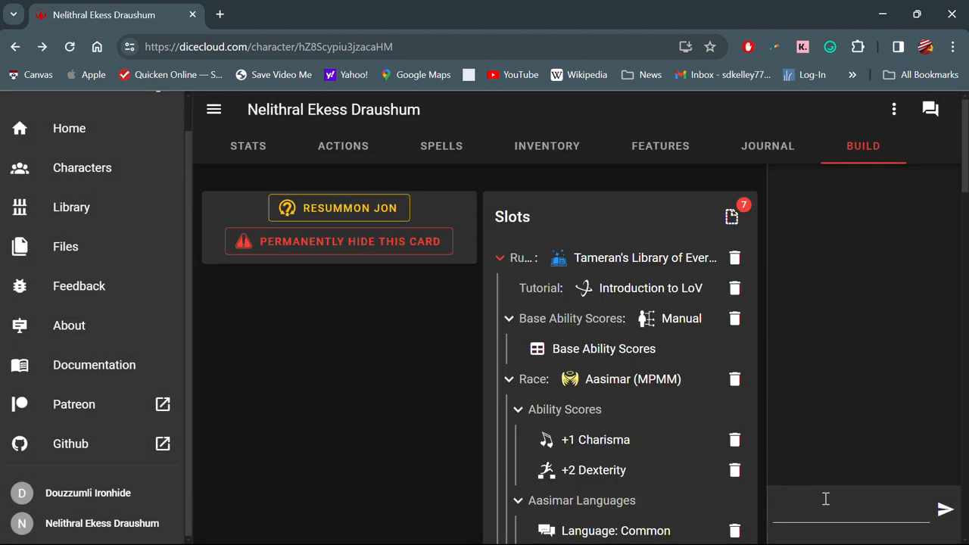
- Review the build's slot tree, from race and background through the Gestalt Mode classes down to the class level card
{"action": "scroll", "coordinate": [457, 373], "scroll_direction": "down", "scroll_amount": 15}
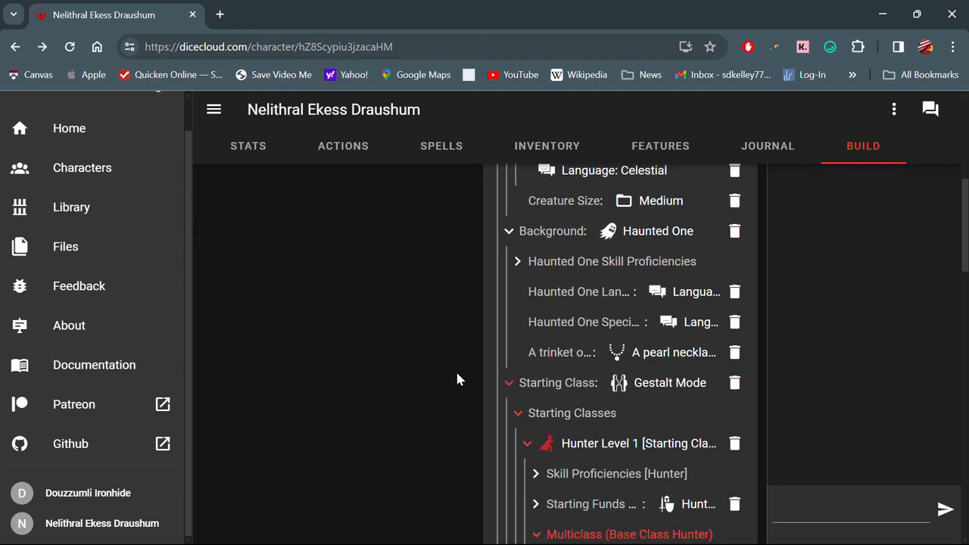
{"action": "scroll", "coordinate": [458, 378], "scroll_direction": "down", "scroll_amount": 2}
{"action": "scroll", "coordinate": [457, 379], "scroll_direction": "up", "scroll_amount": 10}
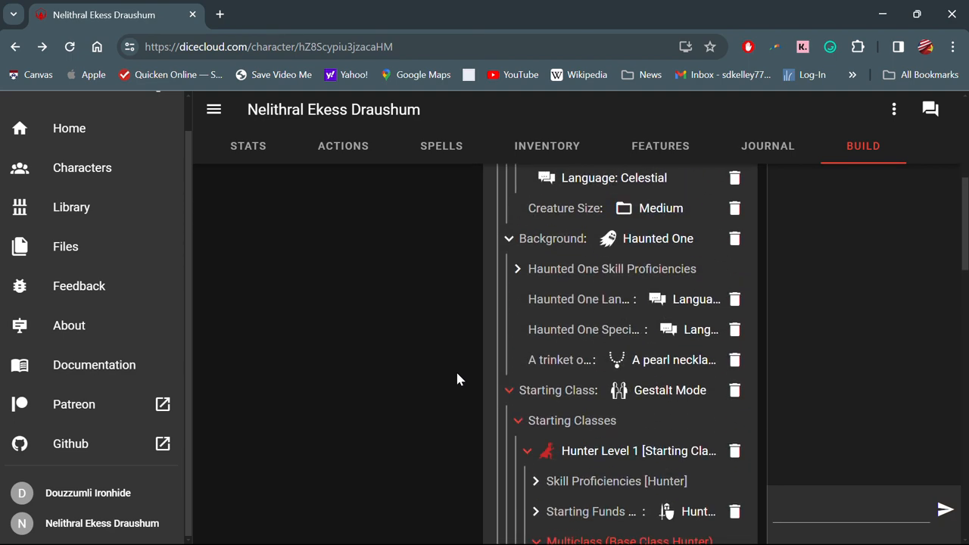
{"action": "scroll", "coordinate": [457, 378], "scroll_direction": "up", "scroll_amount": 2}
{"action": "scroll", "coordinate": [457, 378], "scroll_direction": "up", "scroll_amount": 3}
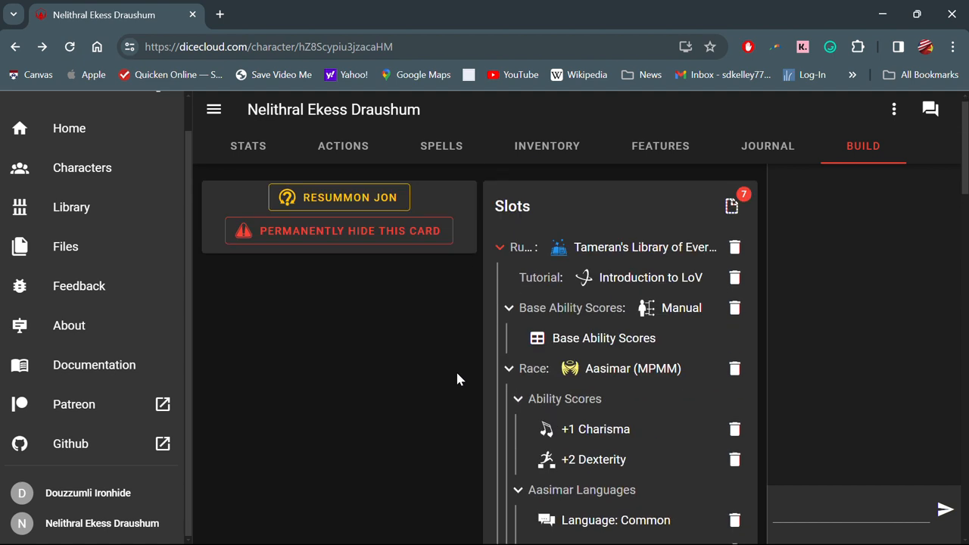
{"action": "scroll", "coordinate": [457, 378], "scroll_direction": "down", "scroll_amount": 6}
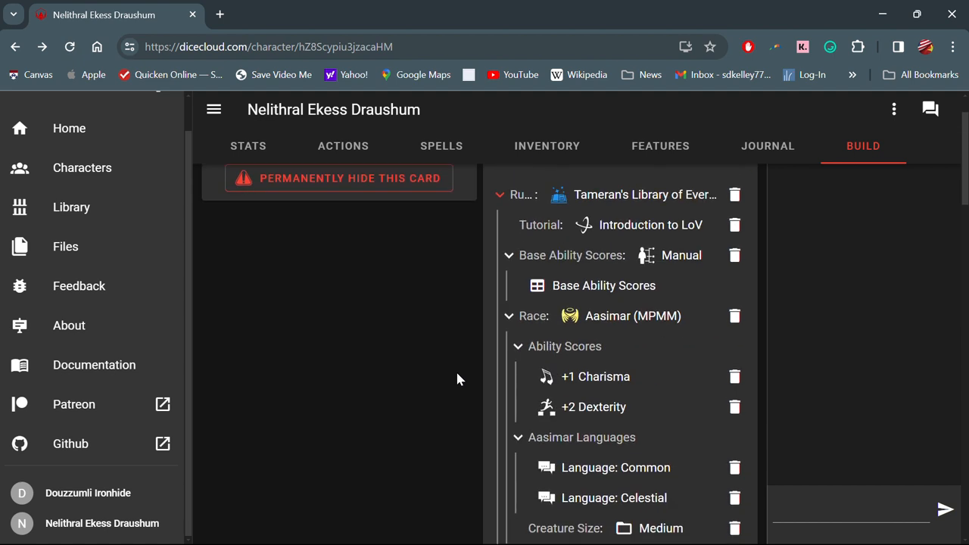
{"action": "scroll", "coordinate": [457, 379], "scroll_direction": "down", "scroll_amount": 2}
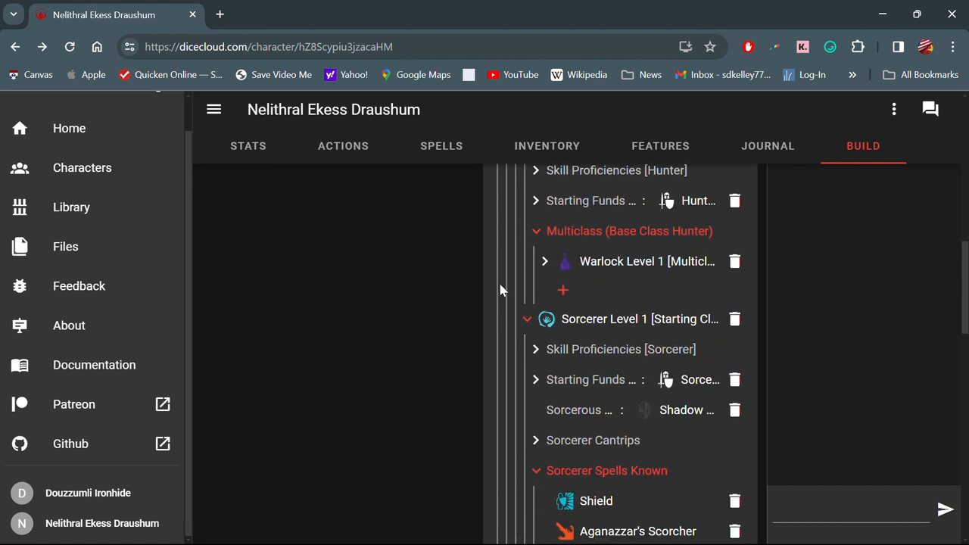
{"action": "scroll", "coordinate": [502, 288], "scroll_direction": "down", "scroll_amount": 5}
{"action": "scroll", "coordinate": [499, 290], "scroll_direction": "down", "scroll_amount": 5}
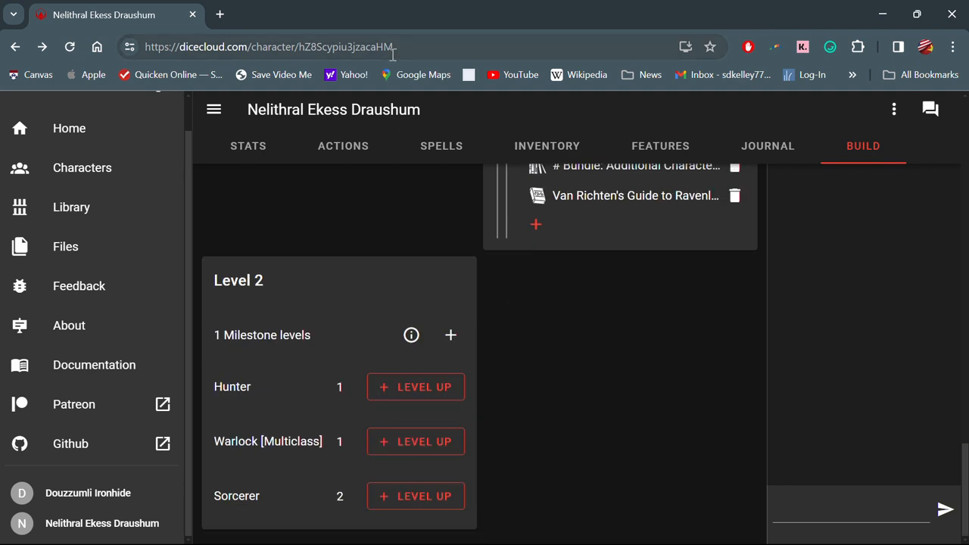
- Open the spell choices for the unfilled slot under Sorcerer Spells Known, and leave without choosing a spell
{"action": "scroll", "coordinate": [385, 239], "scroll_direction": "up", "scroll_amount": 15}
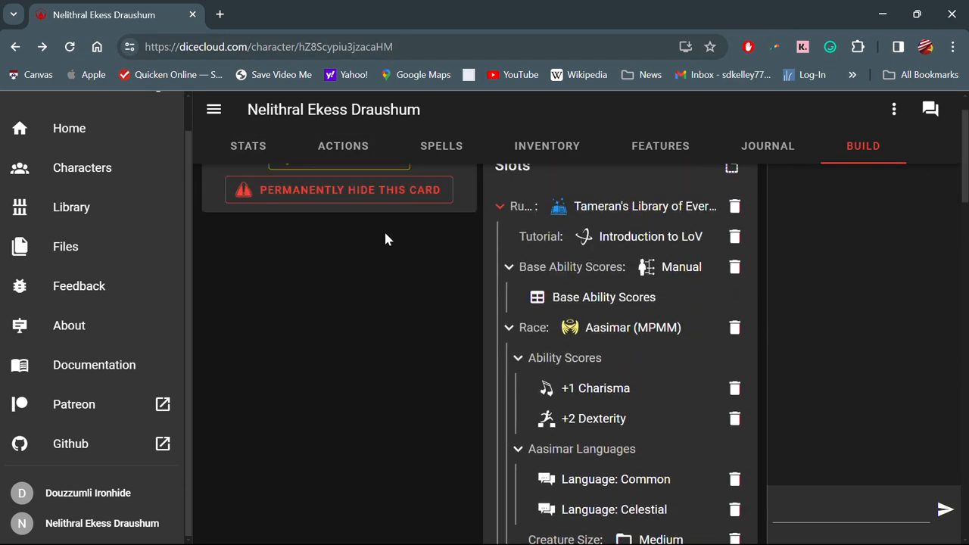
{"action": "scroll", "coordinate": [385, 239], "scroll_direction": "down", "scroll_amount": 6}
{"action": "scroll", "coordinate": [589, 339], "scroll_direction": "down", "scroll_amount": 4}
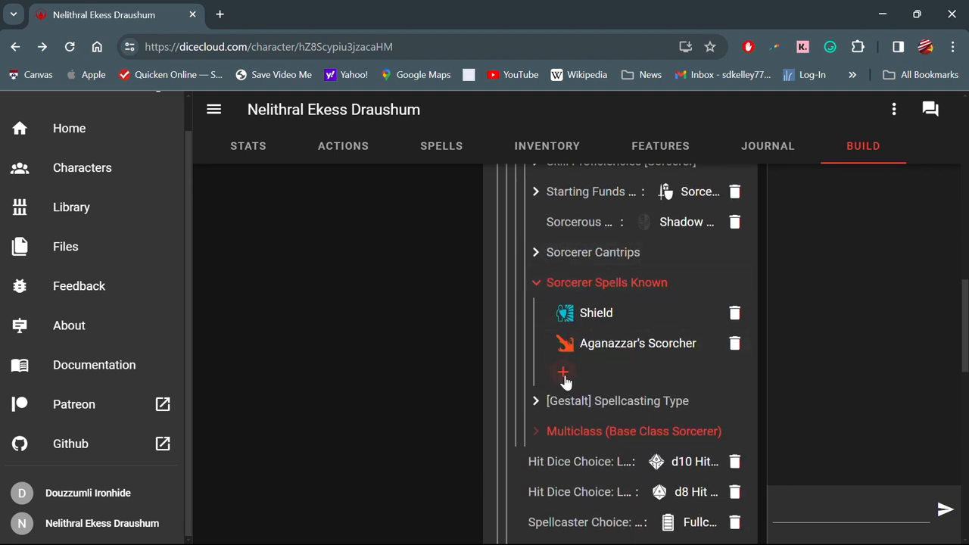
{"action": "left_click", "coordinate": [563, 373]}
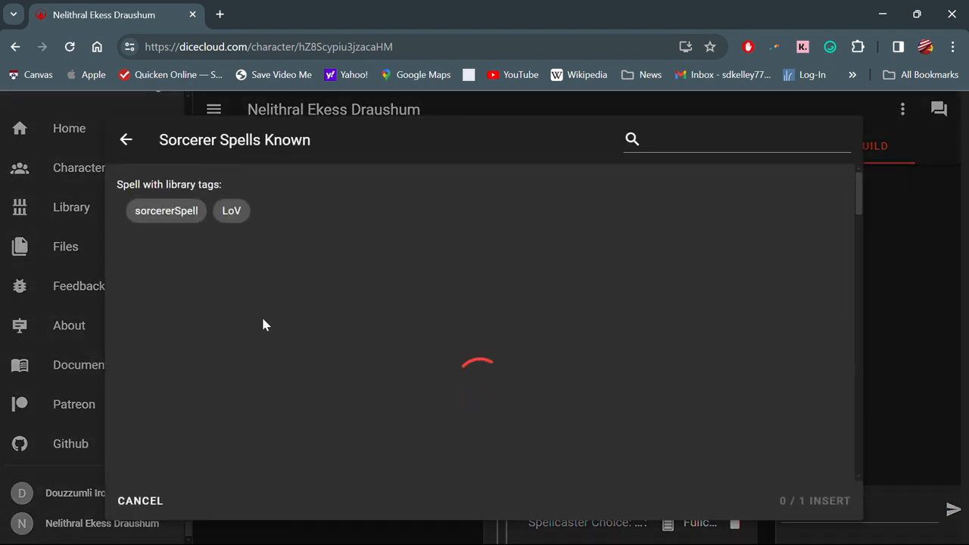
{"action": "left_click", "coordinate": [126, 140]}
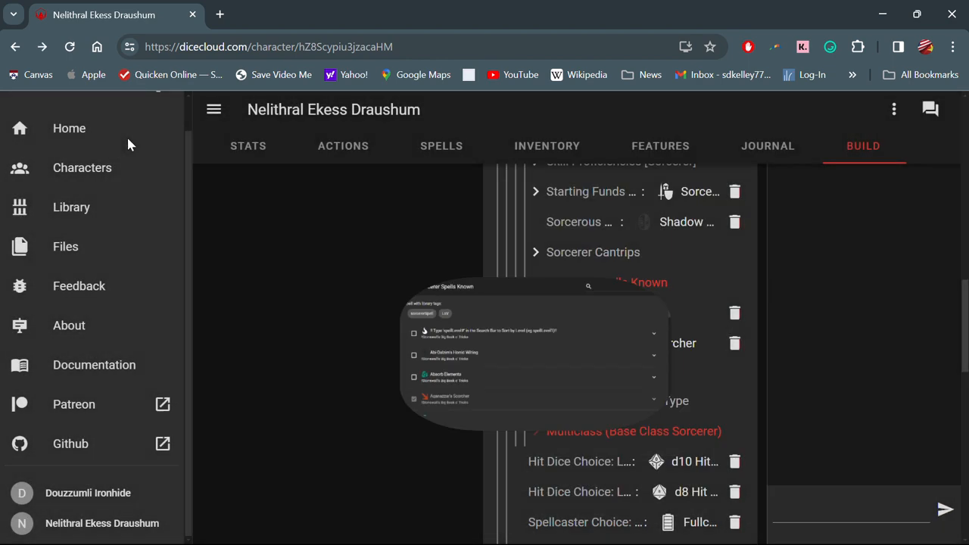
- Fill the remaining Sorcerer Spells Known slot in the spells section with Ashardalon's Stride
{"action": "left_click", "coordinate": [442, 154]}
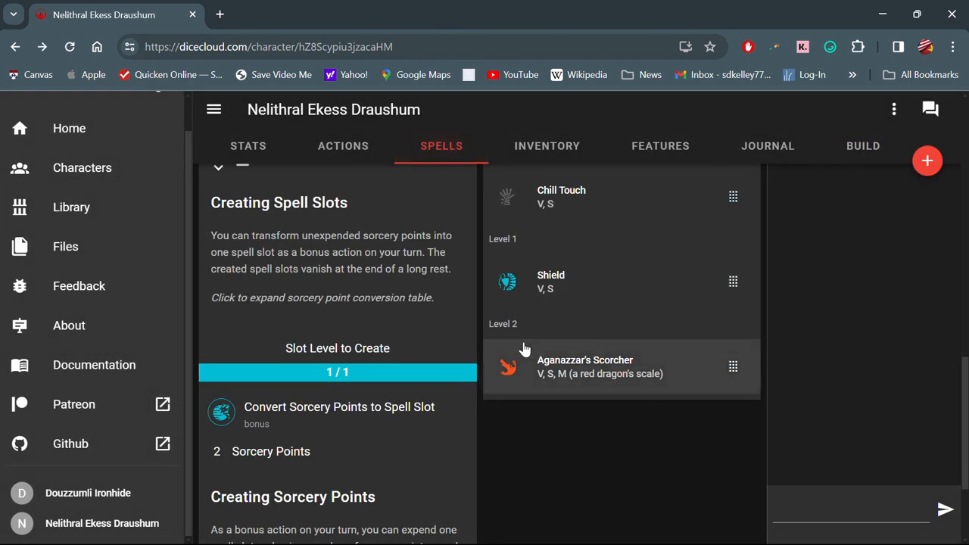
{"action": "scroll", "coordinate": [275, 302], "scroll_direction": "up", "scroll_amount": 10}
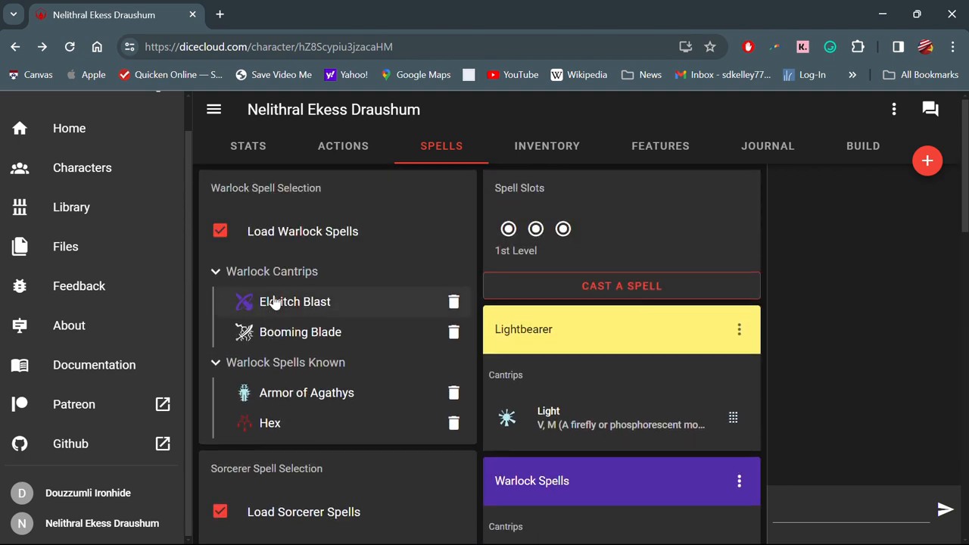
{"action": "scroll", "coordinate": [275, 301], "scroll_direction": "down", "scroll_amount": 3}
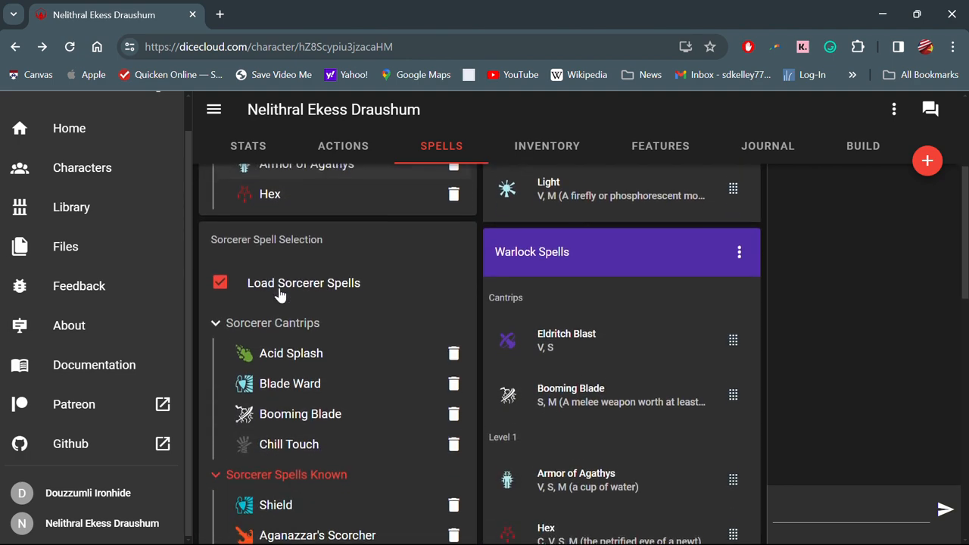
{"action": "scroll", "coordinate": [280, 409], "scroll_direction": "down", "scroll_amount": 2}
{"action": "left_click", "coordinate": [244, 400]}
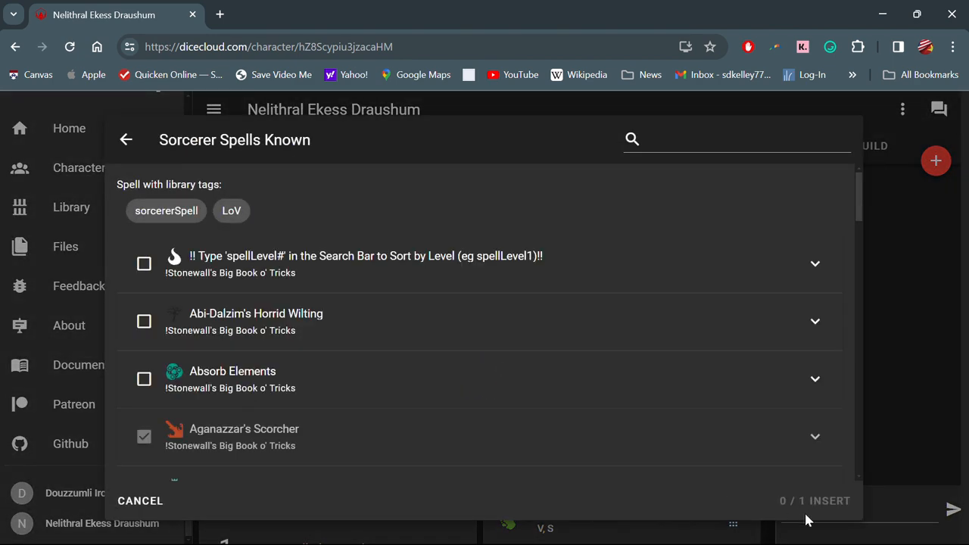
{"action": "scroll", "coordinate": [217, 372], "scroll_direction": "down", "scroll_amount": 3}
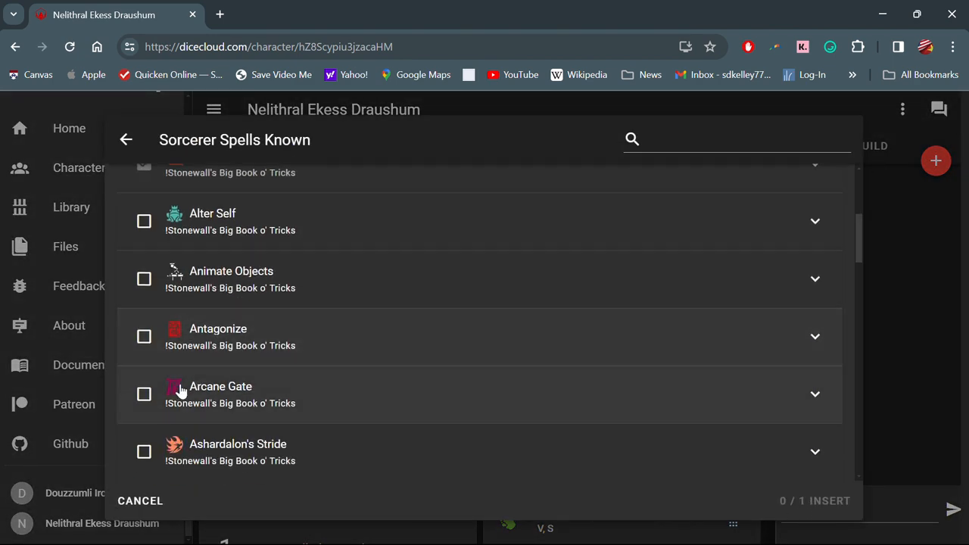
{"action": "scroll", "coordinate": [166, 402], "scroll_direction": "down", "scroll_amount": 10}
{"action": "scroll", "coordinate": [167, 402], "scroll_direction": "up", "scroll_amount": 2}
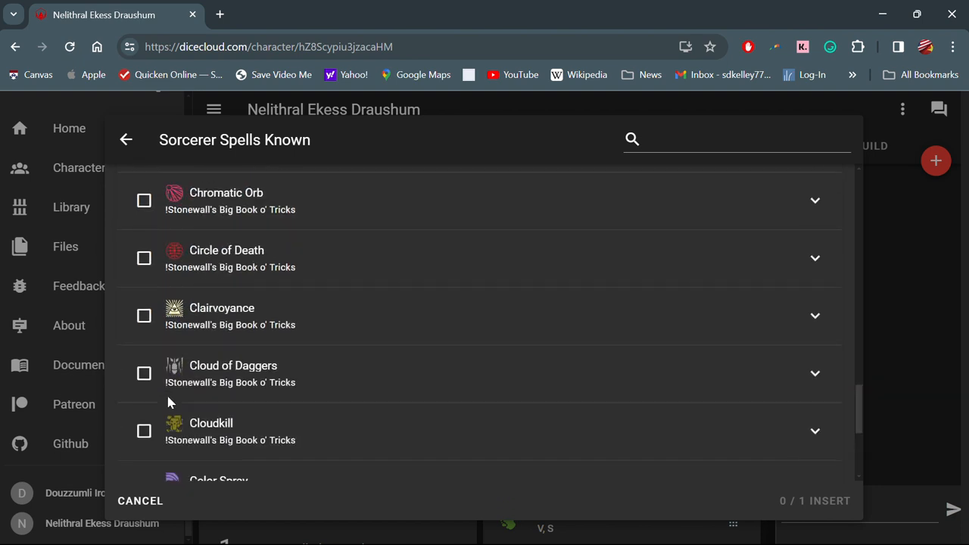
{"action": "scroll", "coordinate": [167, 401], "scroll_direction": "up", "scroll_amount": 2}
{"action": "scroll", "coordinate": [168, 403], "scroll_direction": "up", "scroll_amount": 4}
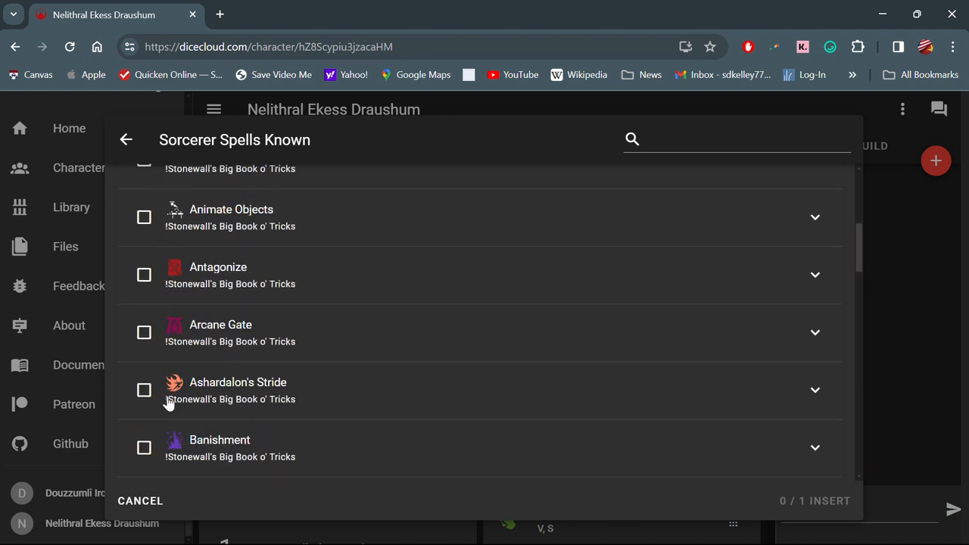
{"action": "left_click", "coordinate": [146, 400]}
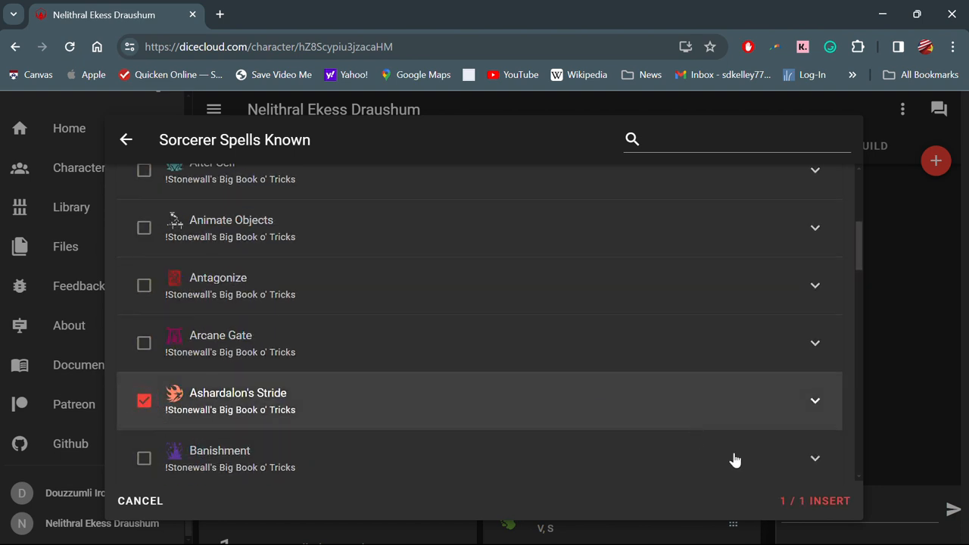
{"action": "left_click", "coordinate": [799, 512]}
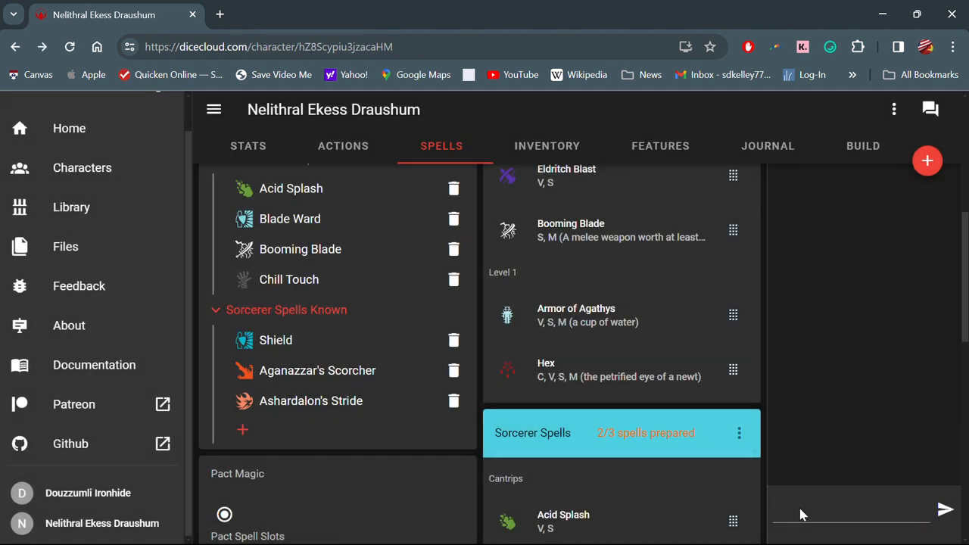
- Review the Sorcerer spell selections, the Font of Magic card with its sorcery point conversions, and the spell slots and spell lists
{"action": "scroll", "coordinate": [341, 380], "scroll_direction": "down", "scroll_amount": 1}
{"action": "scroll", "coordinate": [341, 381], "scroll_direction": "down", "scroll_amount": 1}
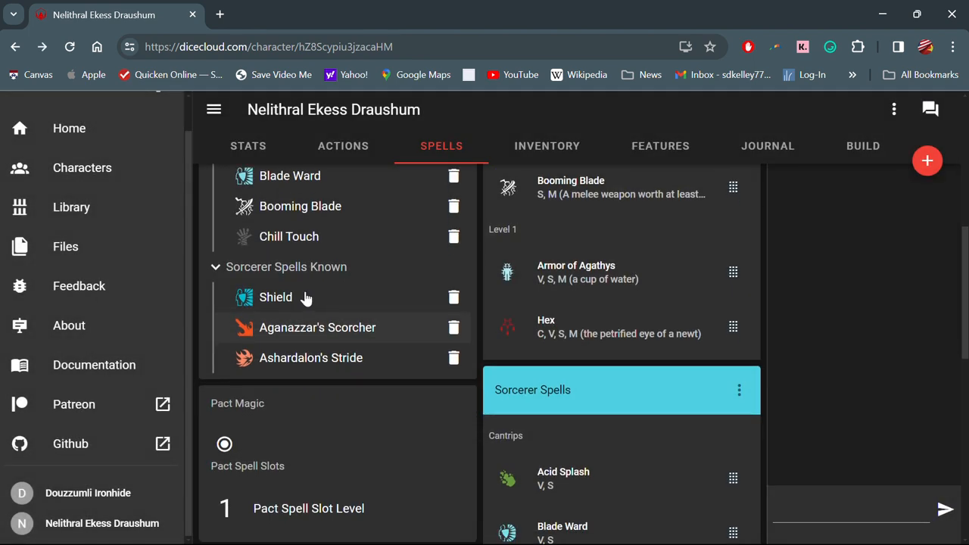
{"action": "scroll", "coordinate": [305, 278], "scroll_direction": "up", "scroll_amount": 2}
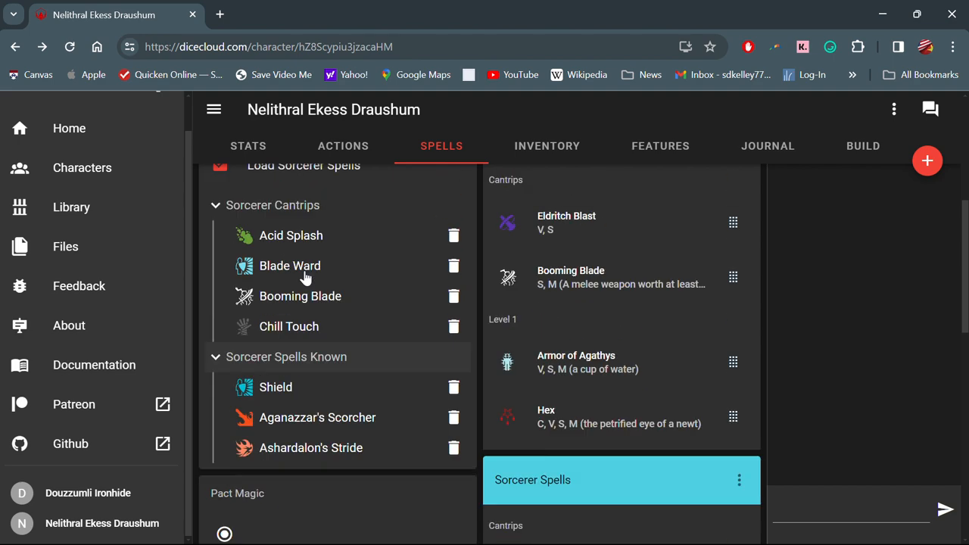
{"action": "scroll", "coordinate": [306, 278], "scroll_direction": "down", "scroll_amount": 4}
{"action": "scroll", "coordinate": [305, 348], "scroll_direction": "down", "scroll_amount": 3}
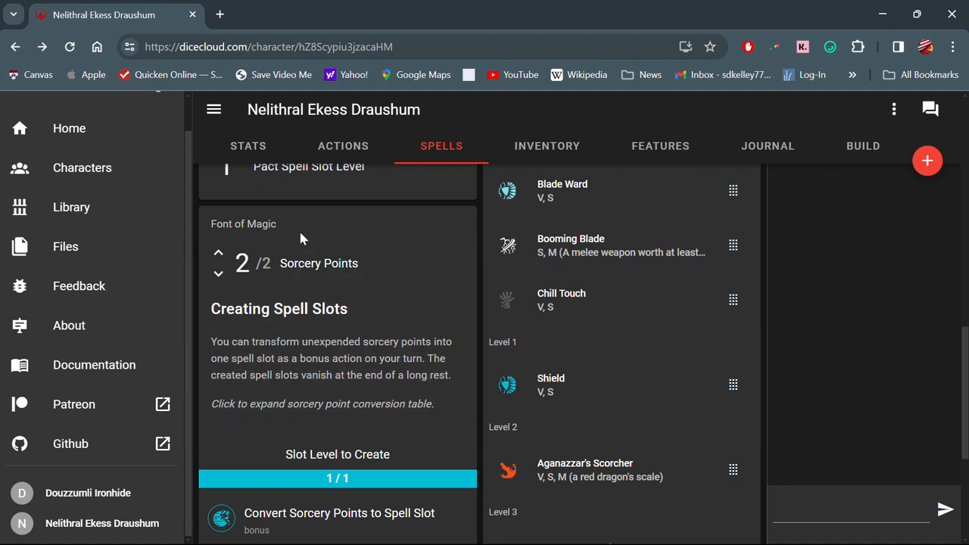
{"action": "scroll", "coordinate": [292, 350], "scroll_direction": "down", "scroll_amount": 1}
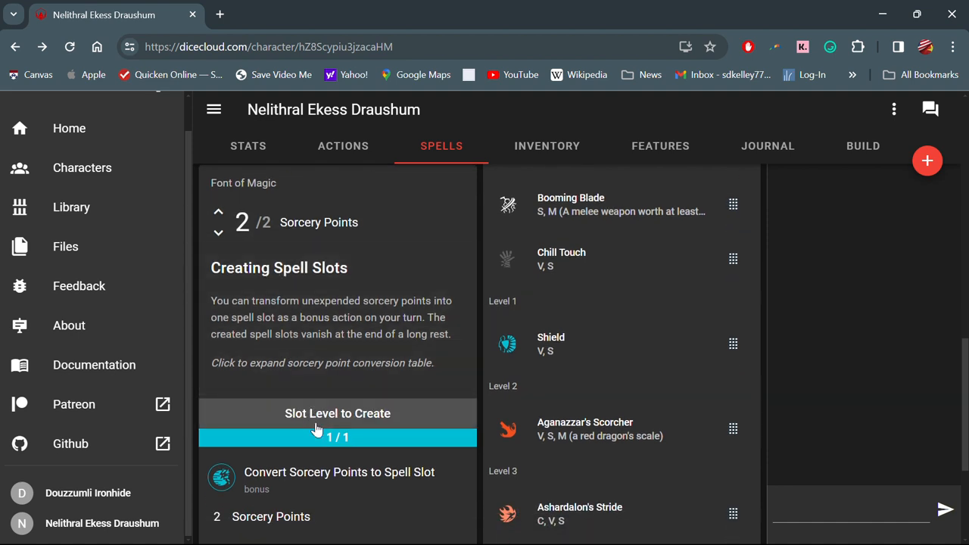
{"action": "scroll", "coordinate": [318, 420], "scroll_direction": "down", "scroll_amount": 3}
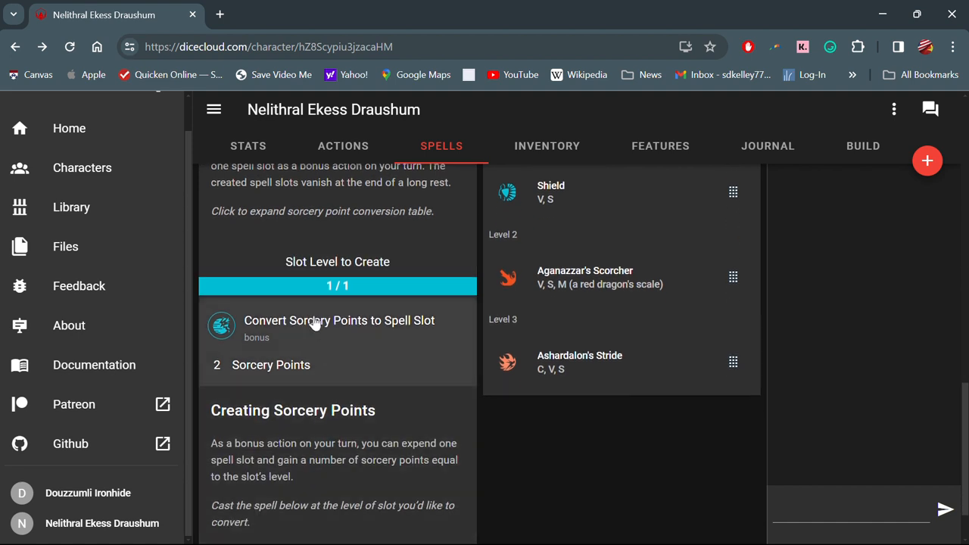
{"action": "scroll", "coordinate": [305, 385], "scroll_direction": "down", "scroll_amount": 1}
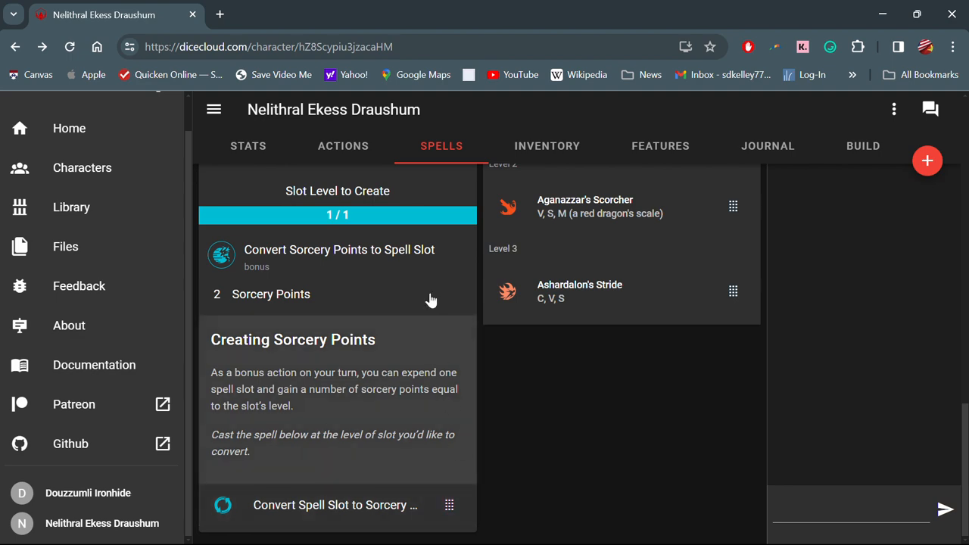
{"action": "scroll", "coordinate": [430, 257], "scroll_direction": "up", "scroll_amount": 10}
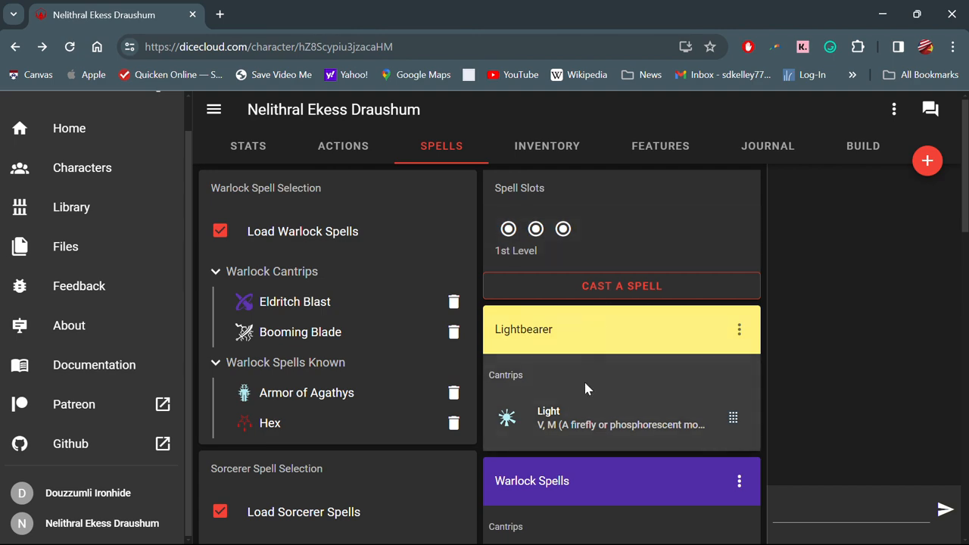
{"action": "scroll", "coordinate": [585, 389], "scroll_direction": "down", "scroll_amount": 1}
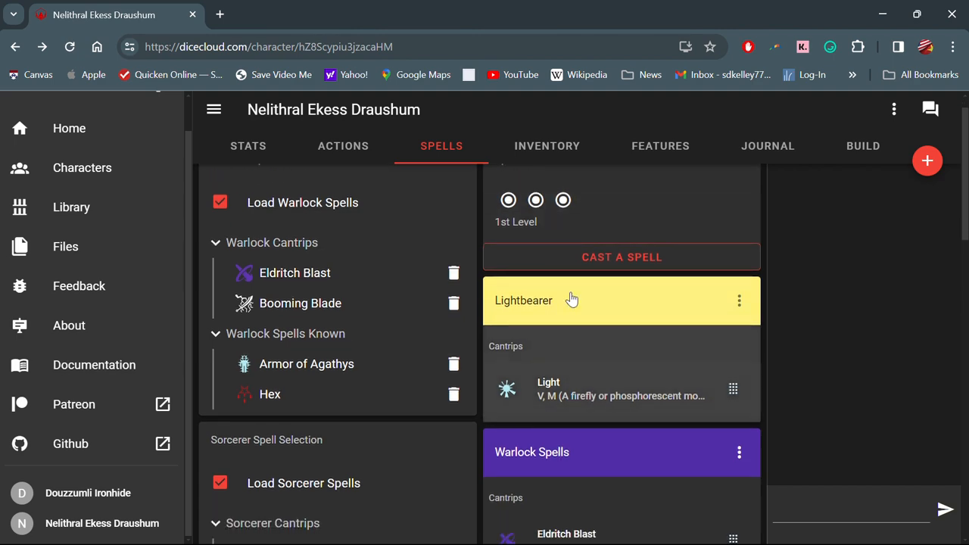
{"action": "scroll", "coordinate": [567, 402], "scroll_direction": "down", "scroll_amount": 6}
{"action": "scroll", "coordinate": [566, 410], "scroll_direction": "down", "scroll_amount": 5}
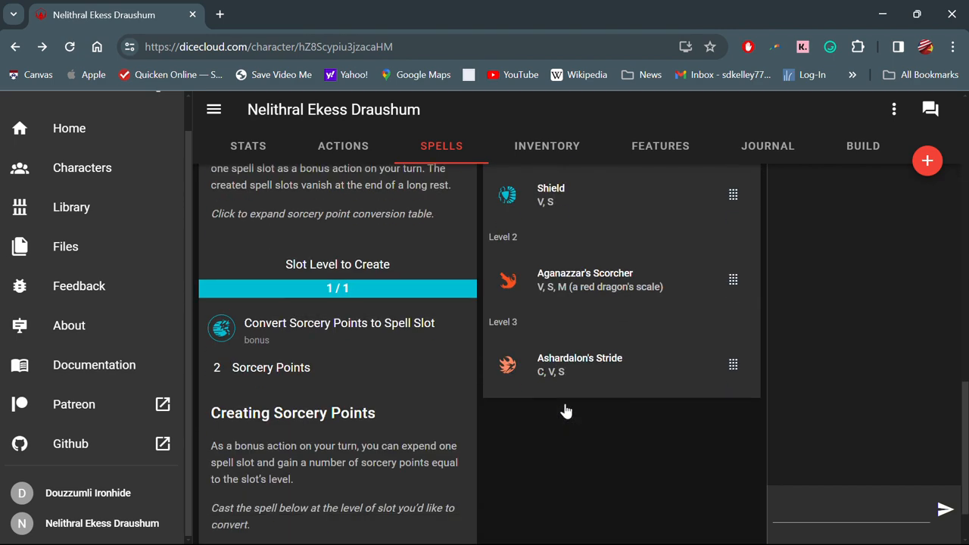
- Look over the inventory and journal, and examine the build's slot tree and class level card
{"action": "left_click", "coordinate": [535, 146]}
{"action": "left_click", "coordinate": [646, 154]}
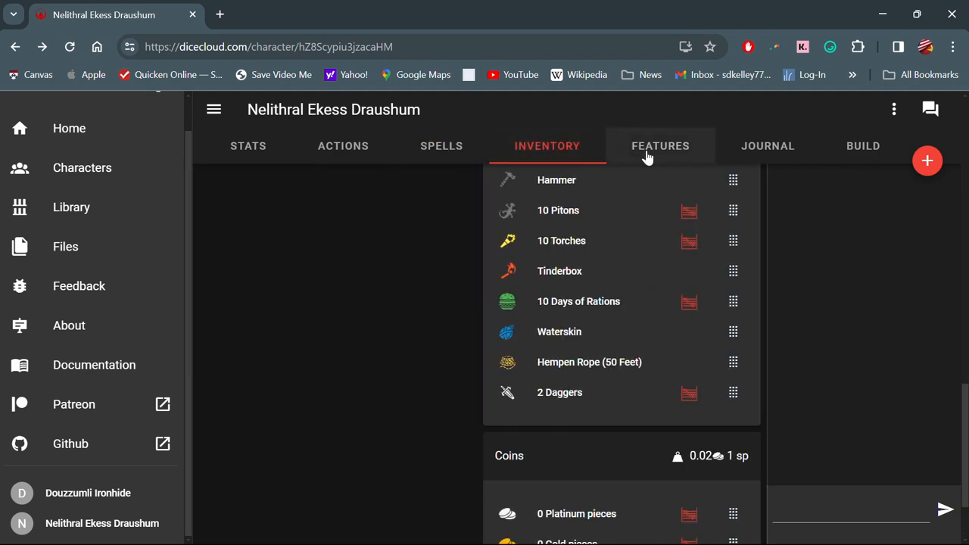
{"action": "left_click", "coordinate": [751, 156]}
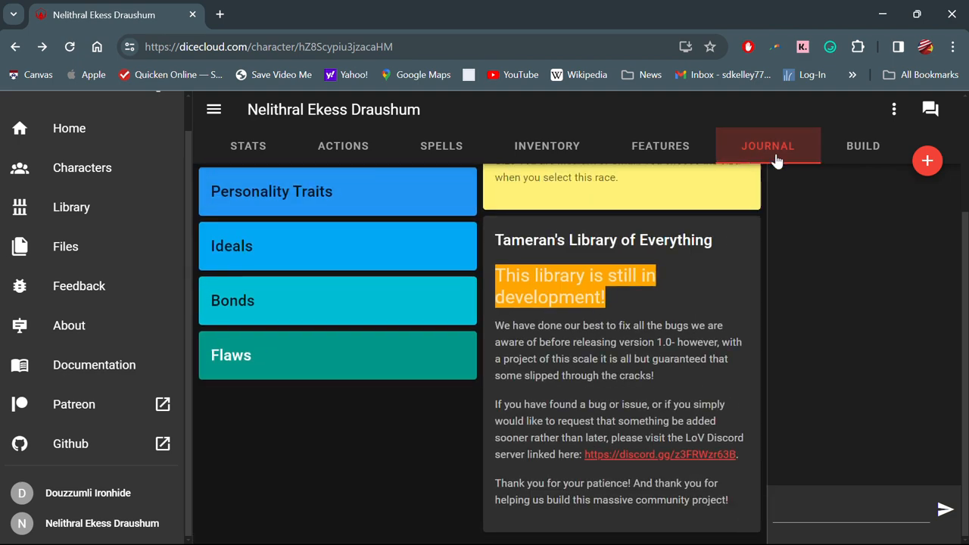
{"action": "left_click", "coordinate": [856, 152]}
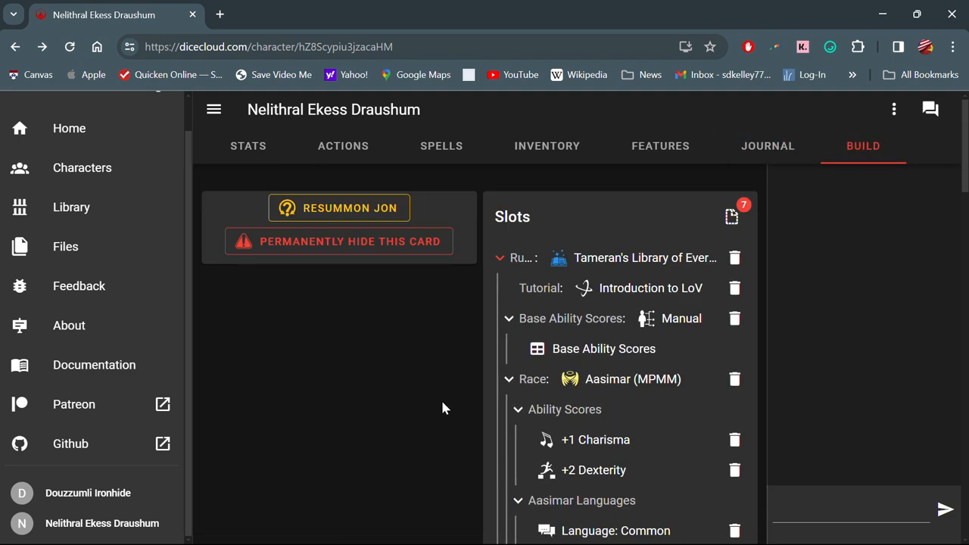
{"action": "scroll", "coordinate": [568, 469], "scroll_direction": "down", "scroll_amount": 10}
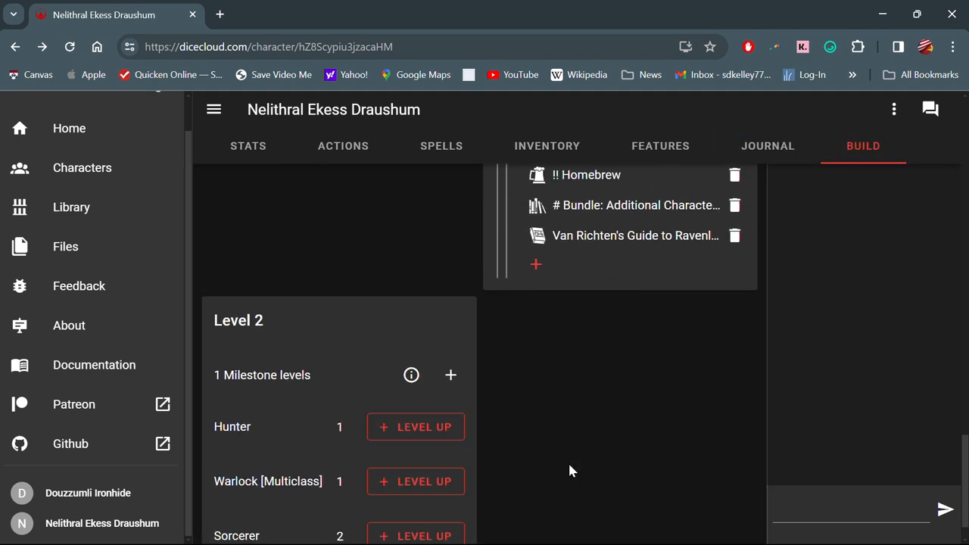
{"action": "scroll", "coordinate": [569, 463], "scroll_direction": "up", "scroll_amount": 10}
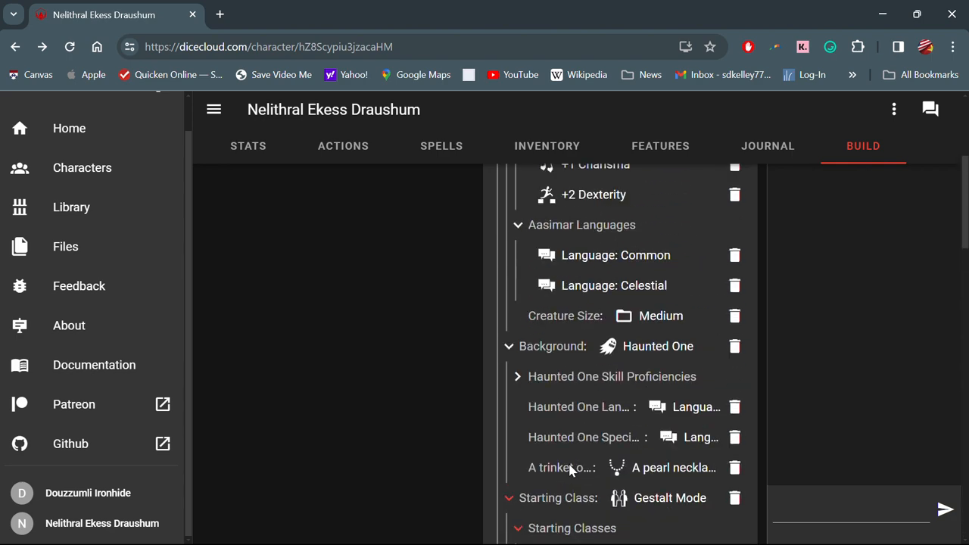
{"action": "scroll", "coordinate": [568, 467], "scroll_direction": "down", "scroll_amount": 3}
{"action": "scroll", "coordinate": [569, 470], "scroll_direction": "down", "scroll_amount": 6}
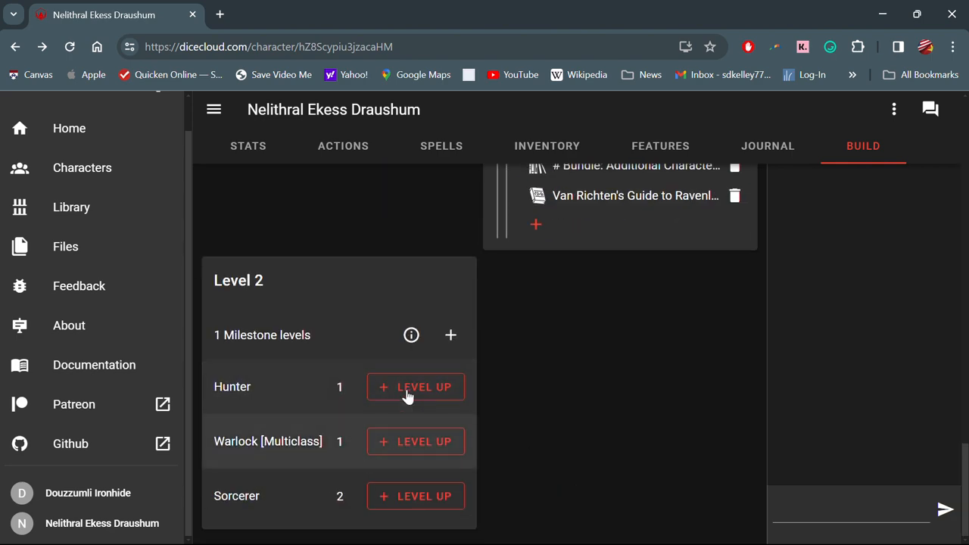
{"action": "scroll", "coordinate": [363, 233], "scroll_direction": "up", "scroll_amount": 10}
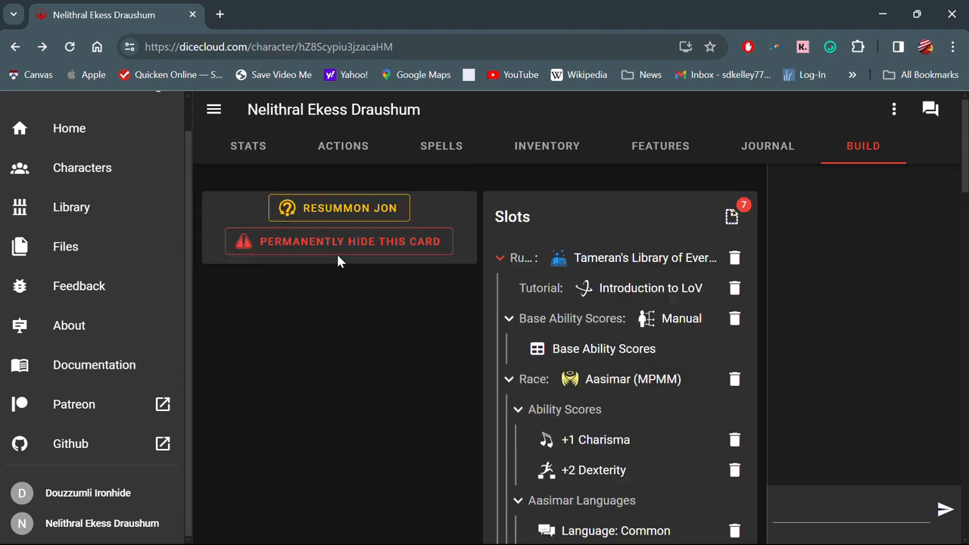
- Examine the character's stats down to the hit dice and spell slots, and view the Font of Magic features
{"action": "left_click", "coordinate": [259, 150]}
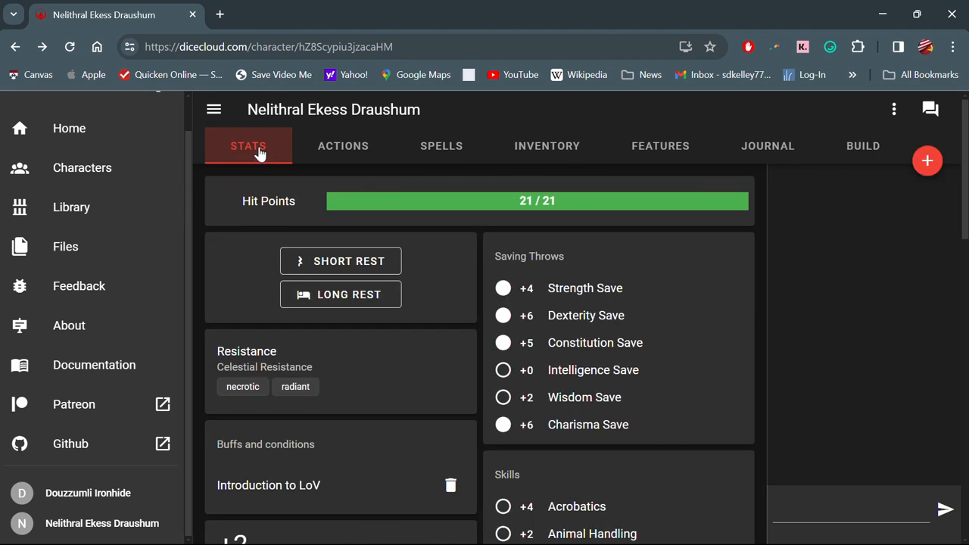
{"action": "scroll", "coordinate": [401, 417], "scroll_direction": "down", "scroll_amount": 15}
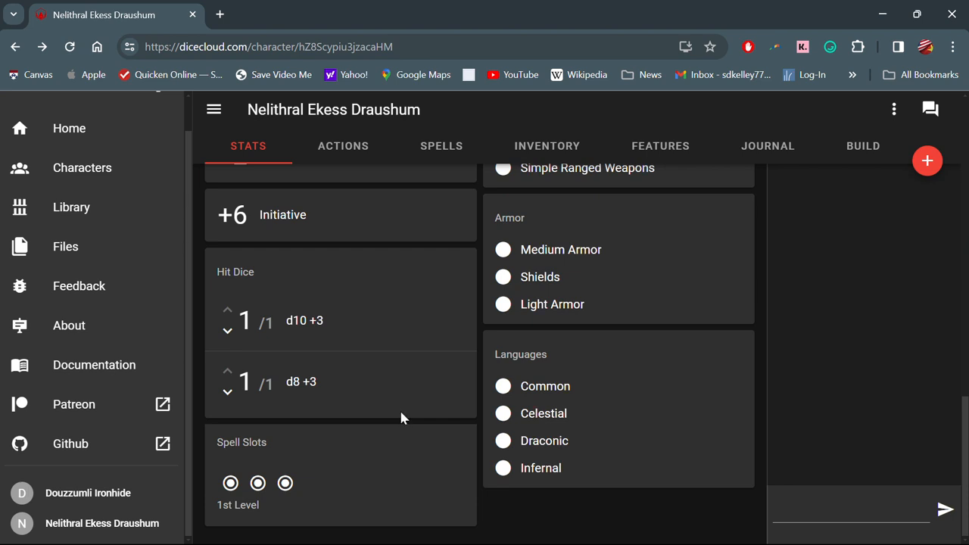
{"action": "left_click", "coordinate": [645, 148]}
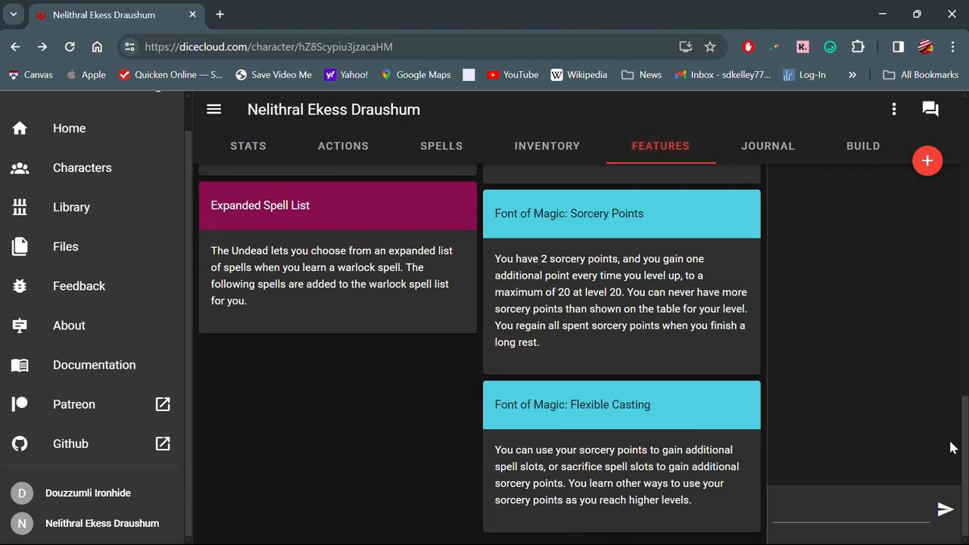
- Show the options for adding a custom feature and a custom action, and close them without adding anything
{"action": "left_click", "coordinate": [918, 171]}
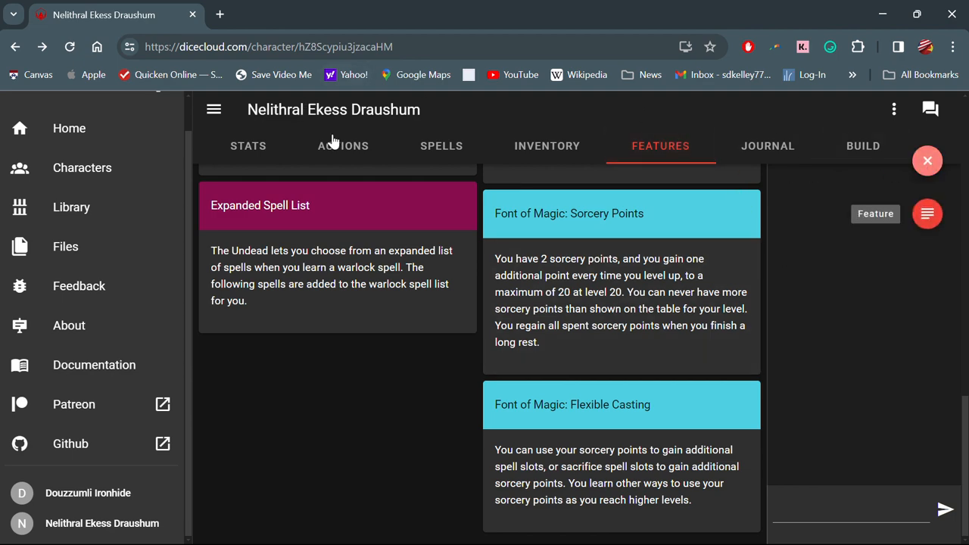
{"action": "left_click", "coordinate": [333, 144]}
{"action": "left_click", "coordinate": [930, 165]}
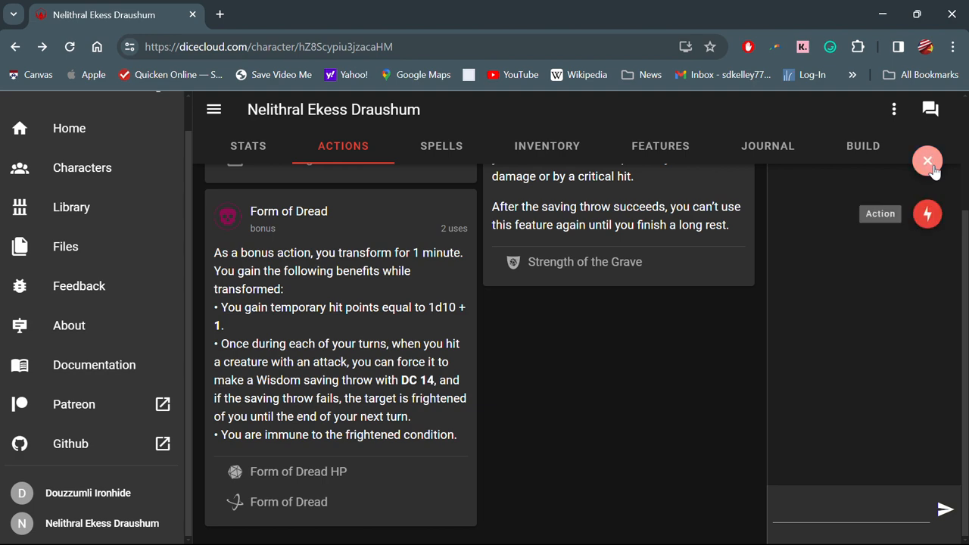
{"action": "left_click", "coordinate": [350, 157]}
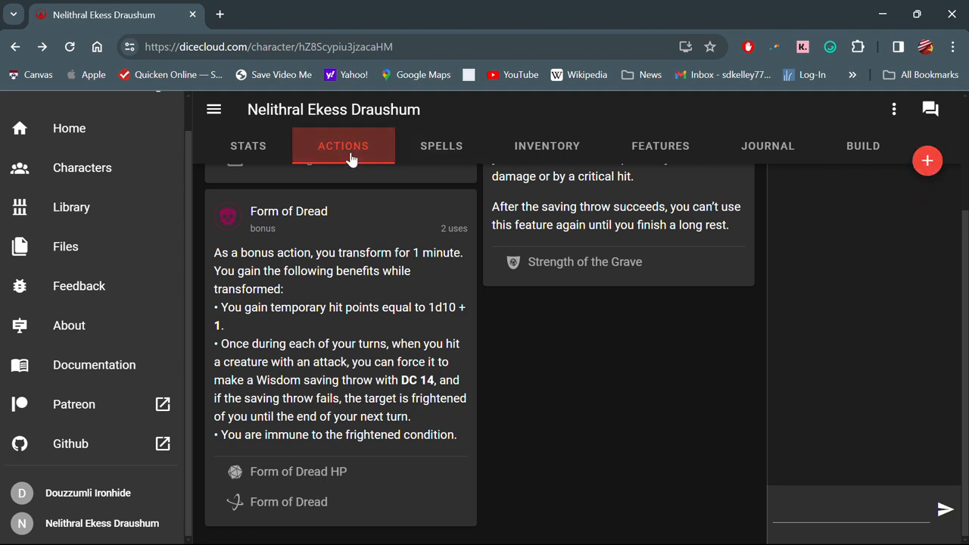
- Revisit the character's stats and return to the start of the build's slot tree
{"action": "left_click", "coordinate": [227, 152]}
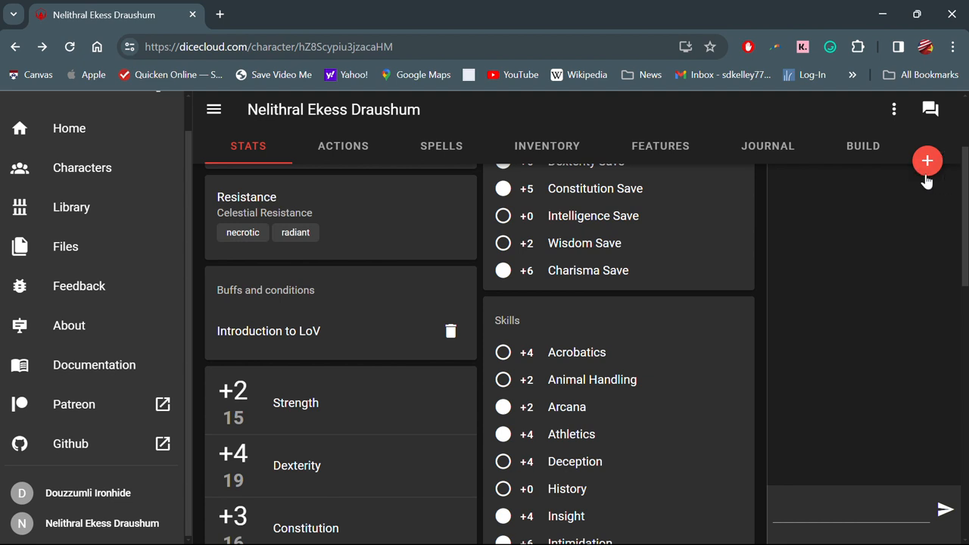
{"action": "left_click", "coordinate": [863, 148]}
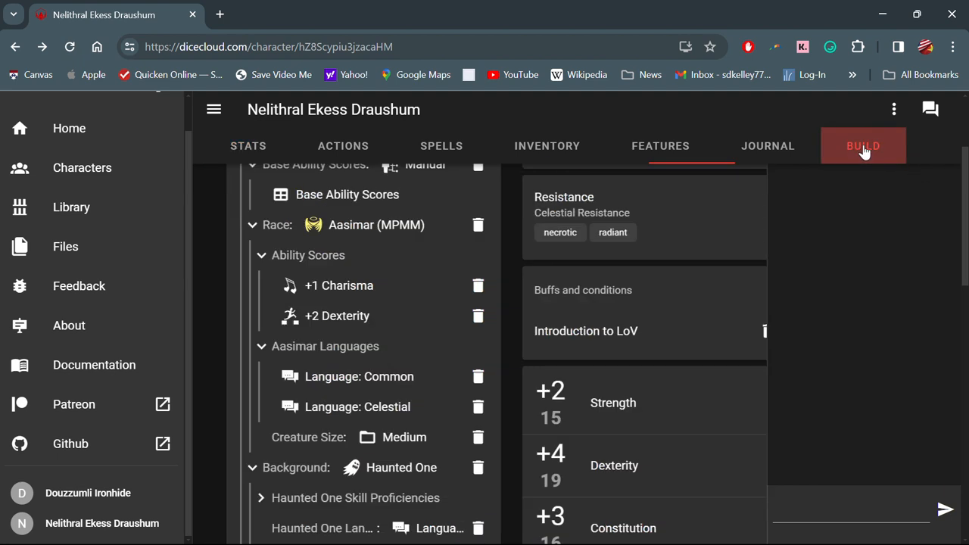
{"action": "scroll", "coordinate": [494, 381], "scroll_direction": "up", "scroll_amount": 2}
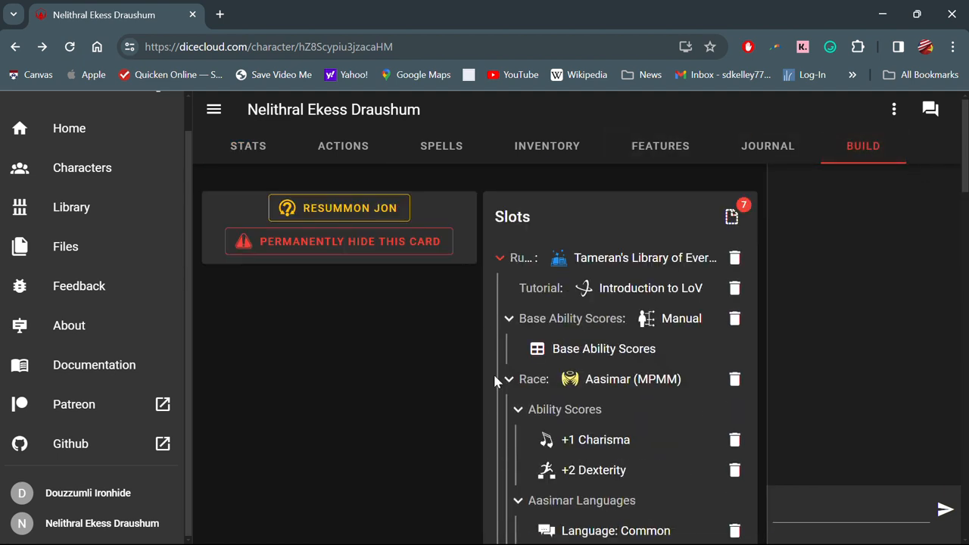